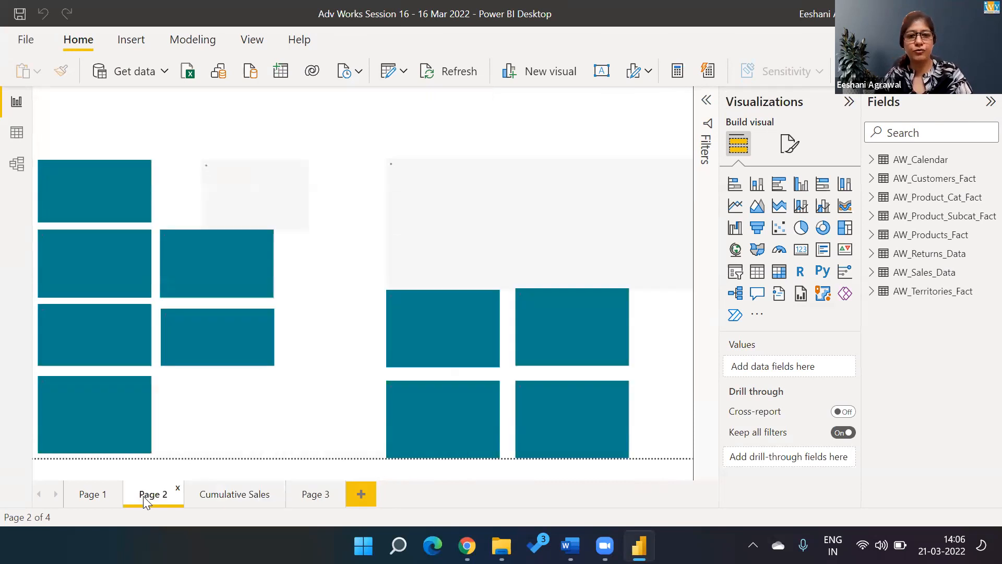
Step: Go to Page 3 of the Adv Works report and expand the Filters pane
left_click(308, 498)
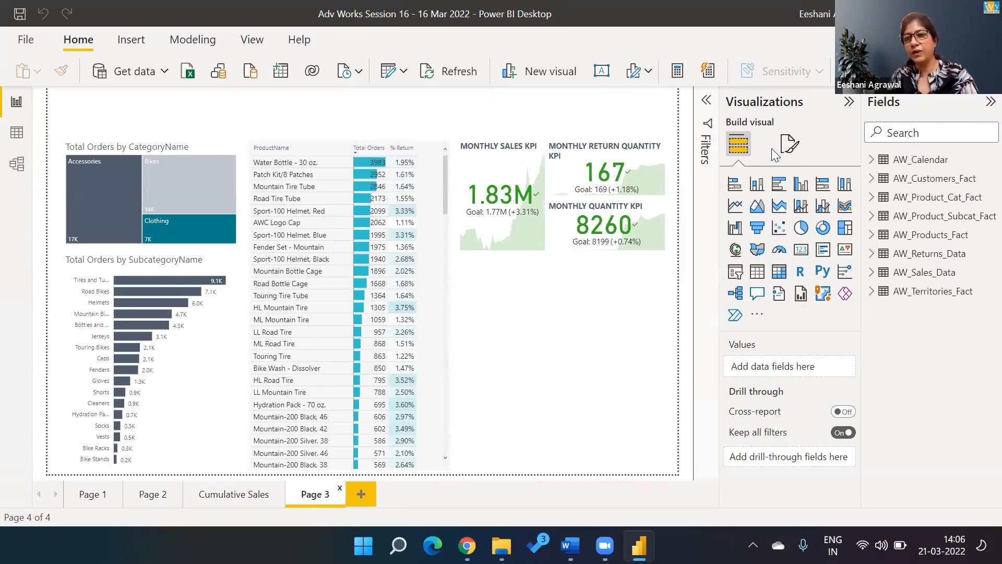
left_click(706, 146)
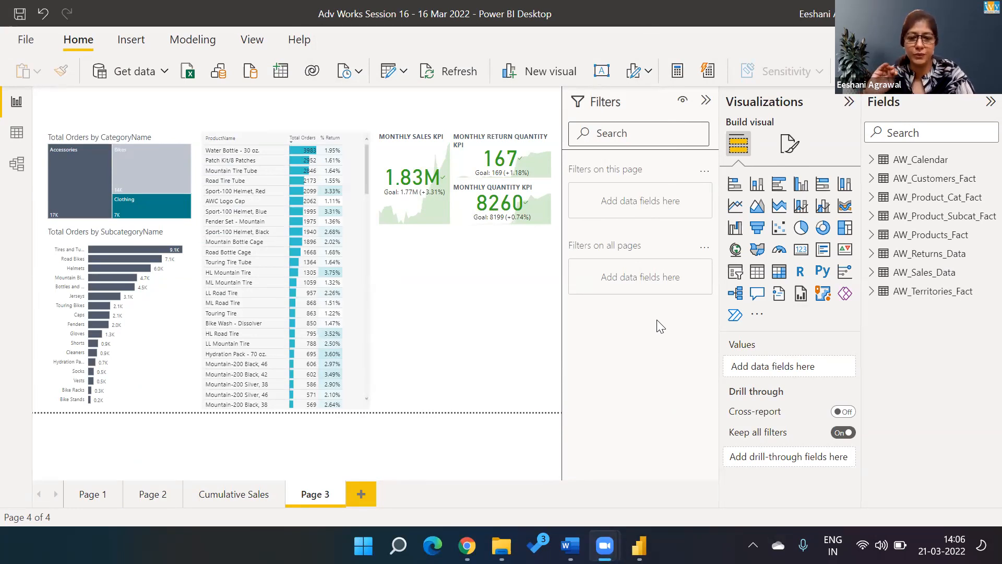
left_click(152, 355)
Step: Select the Total Orders by SubcategoryName bar chart to show its SubcategoryName and Total Orders filters
left_click(155, 360)
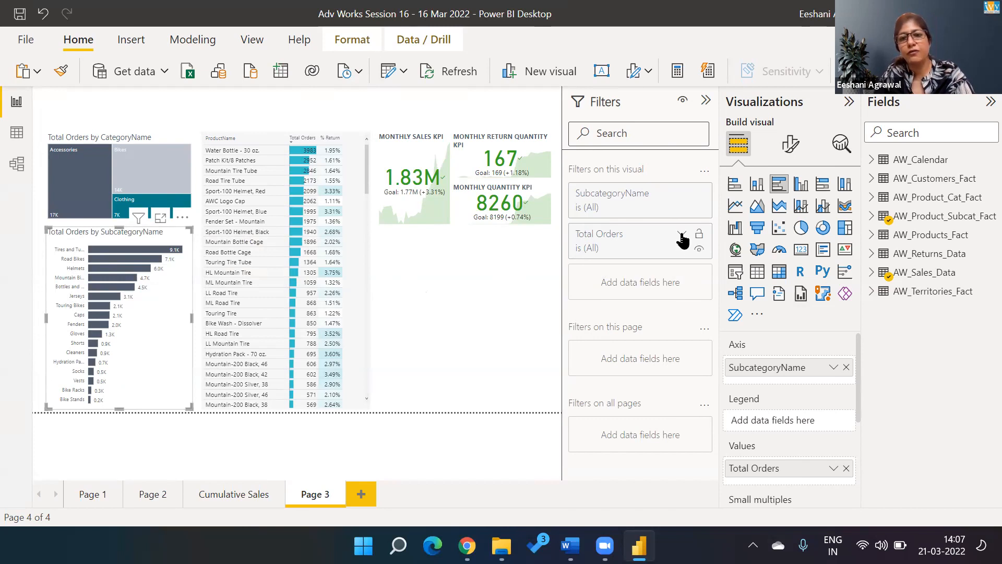
Step: Filter the chart to Total Orders greater than 4000, leaving five subcategories from 4.5K to 9.1K
left_click(682, 235)
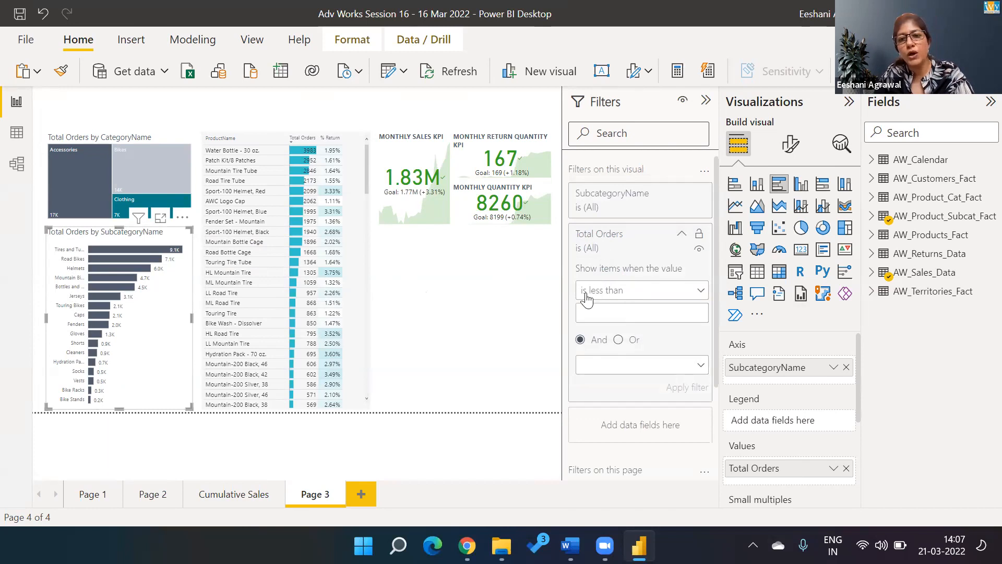
left_click(653, 290)
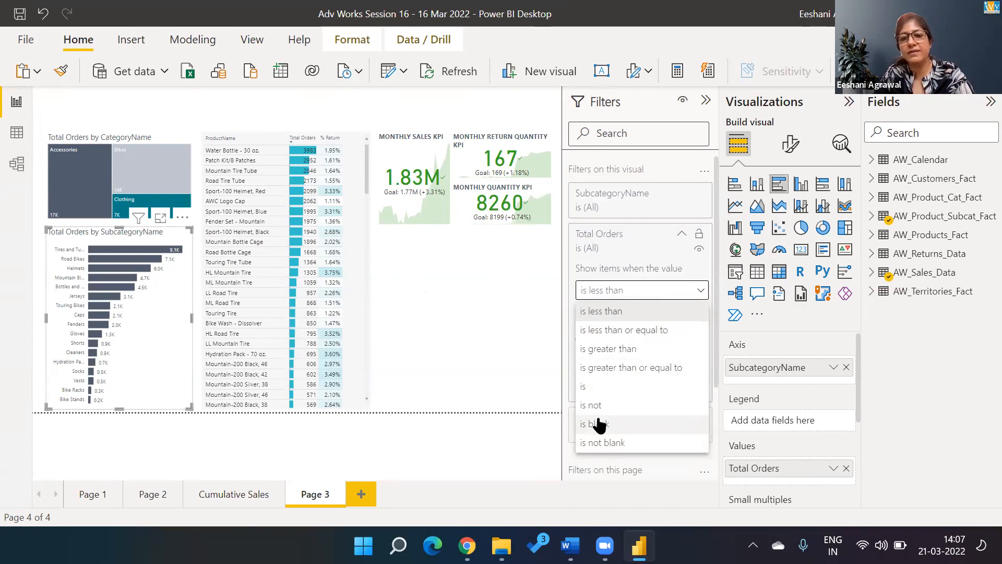
left_click(654, 251)
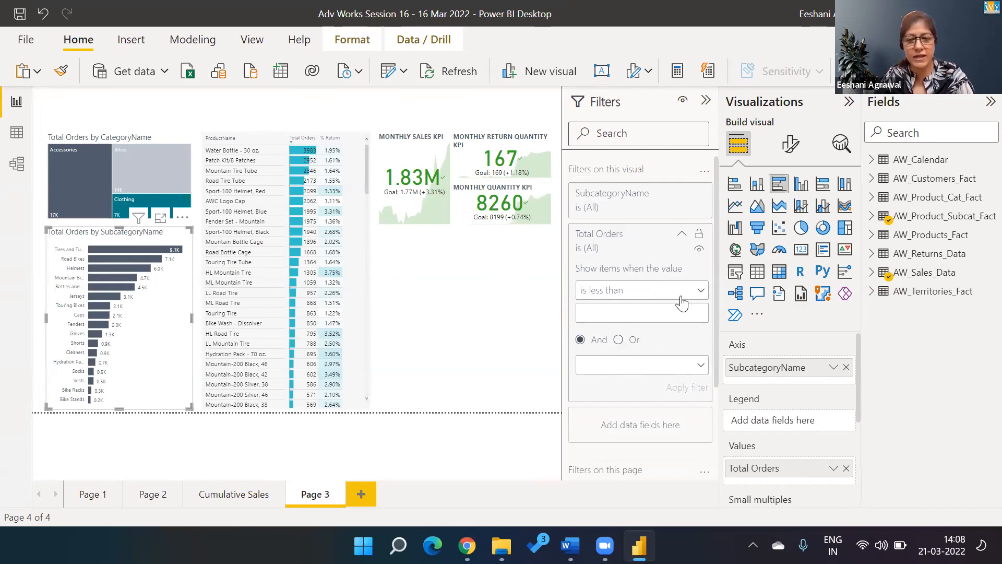
left_click(700, 292)
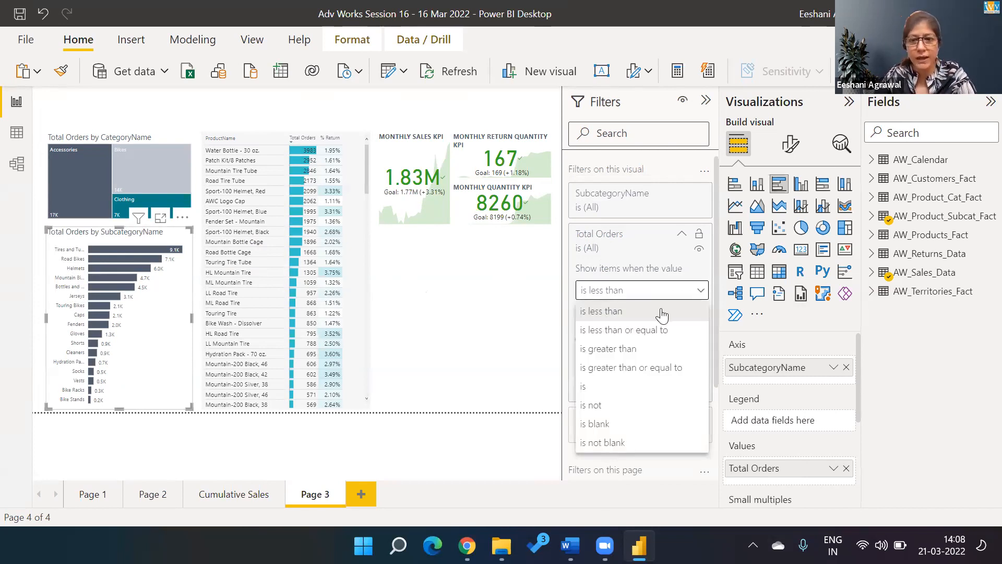
left_click(642, 350)
left_click(633, 312)
type("50000")
key("BackSpace")
key("BackSpace")
key("BackSpace")
key("BackSpace")
type("4000")
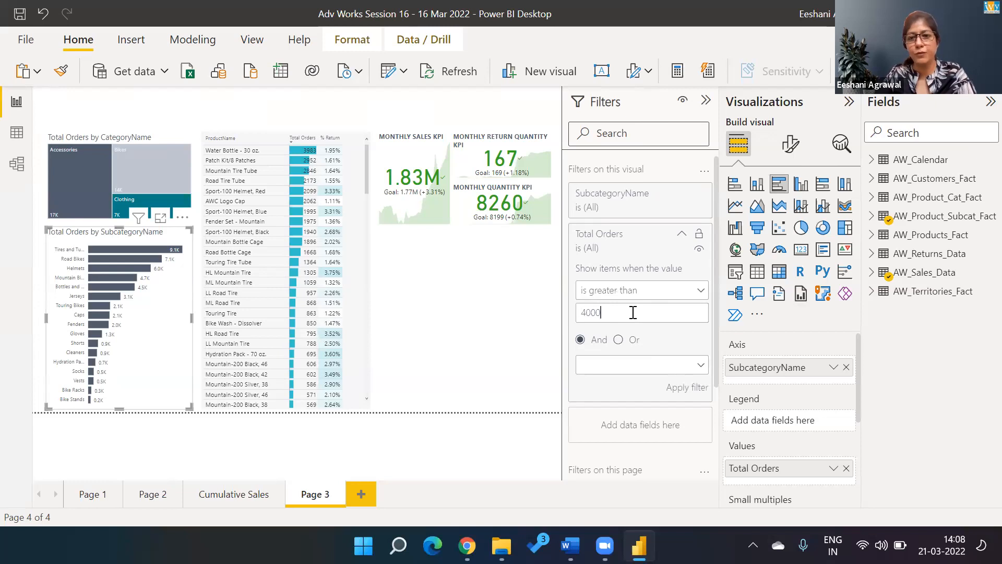
left_click(675, 388)
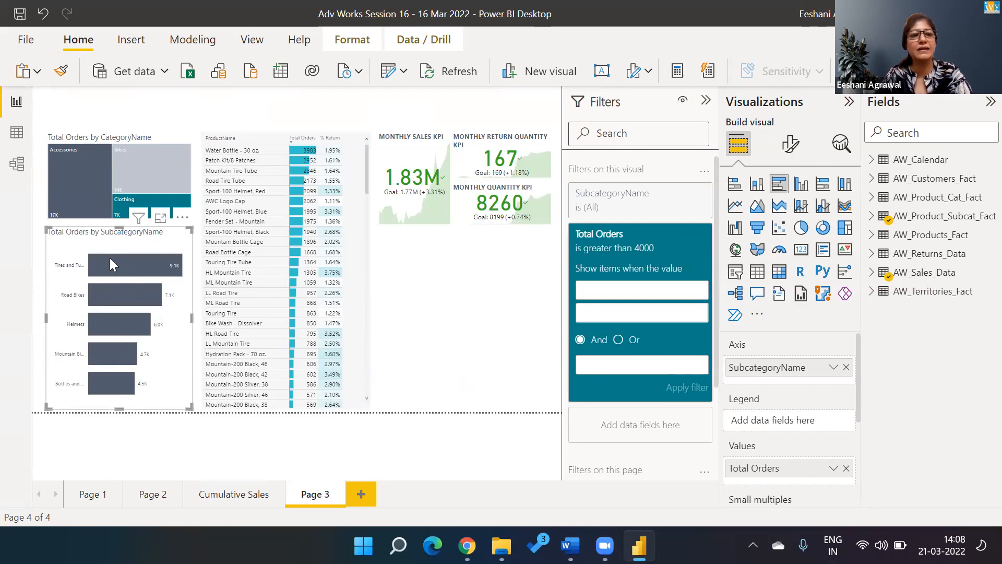
mouse_move(110, 259)
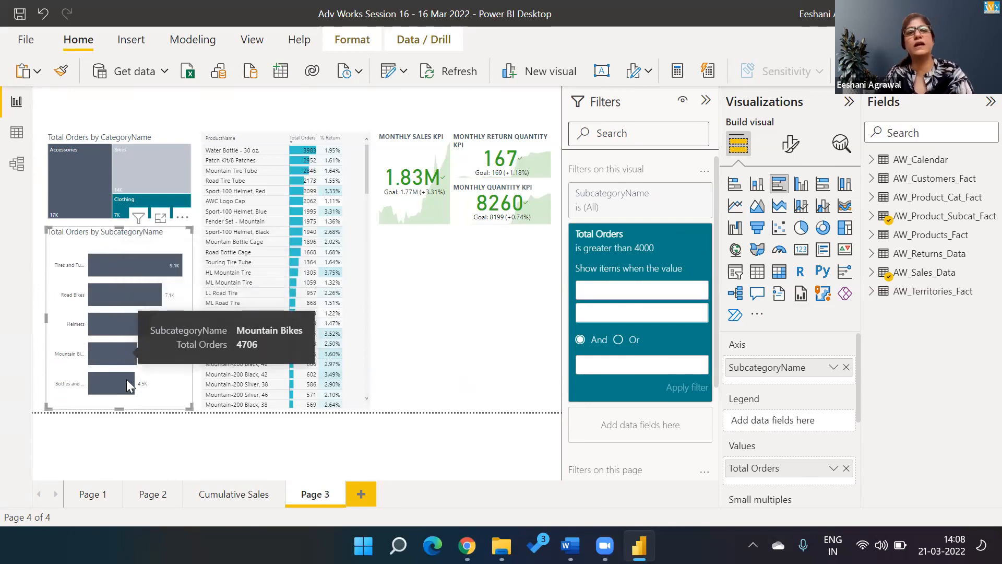
mouse_move(130, 397)
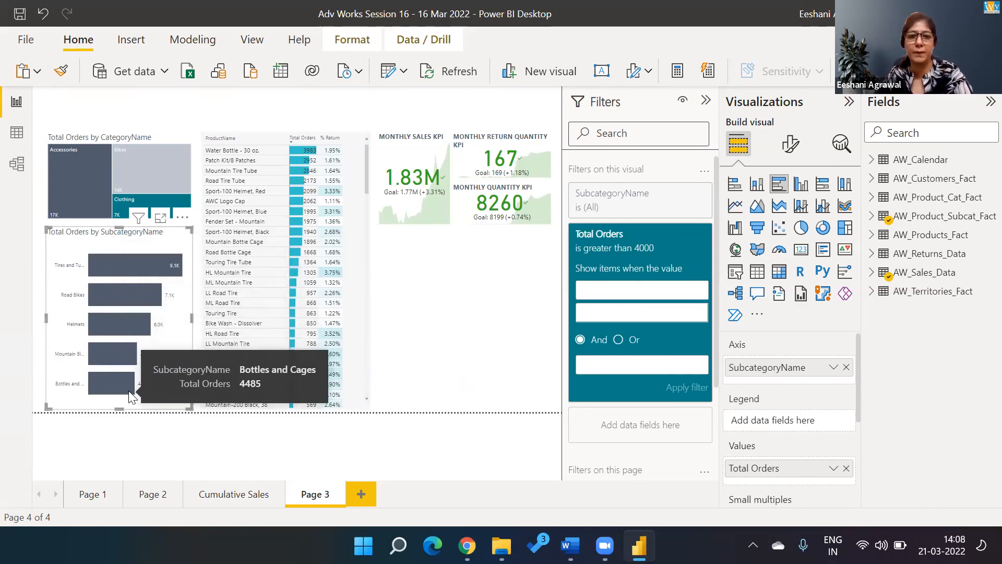
left_click(375, 349)
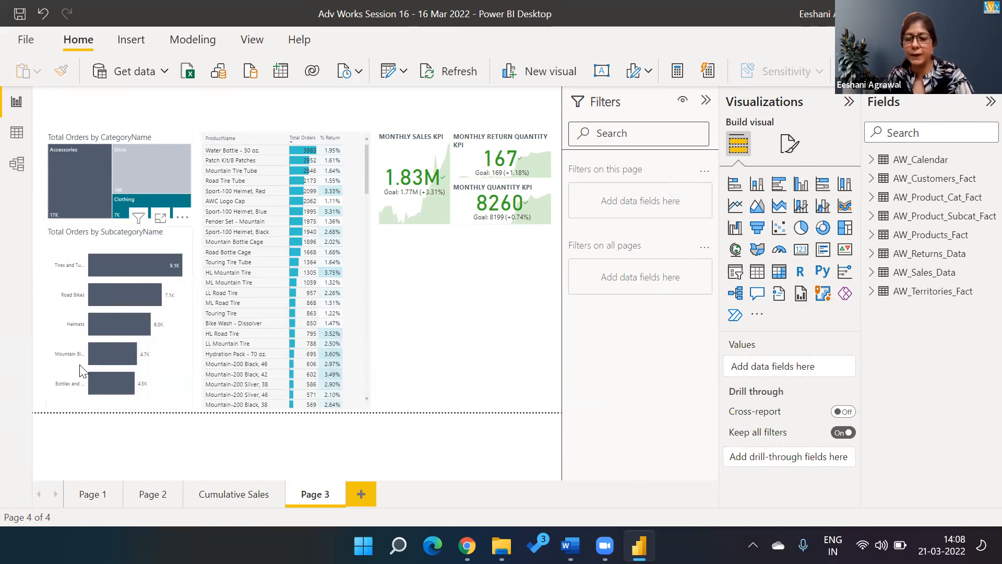
Step: Clear the chart's Total Orders greater than 4000 filter
left_click(182, 361)
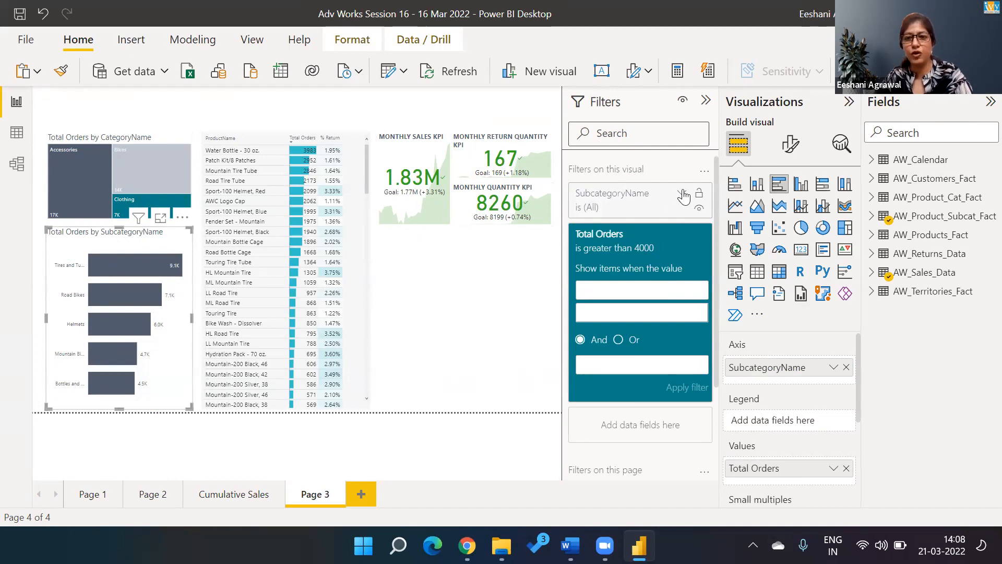
left_click(683, 195)
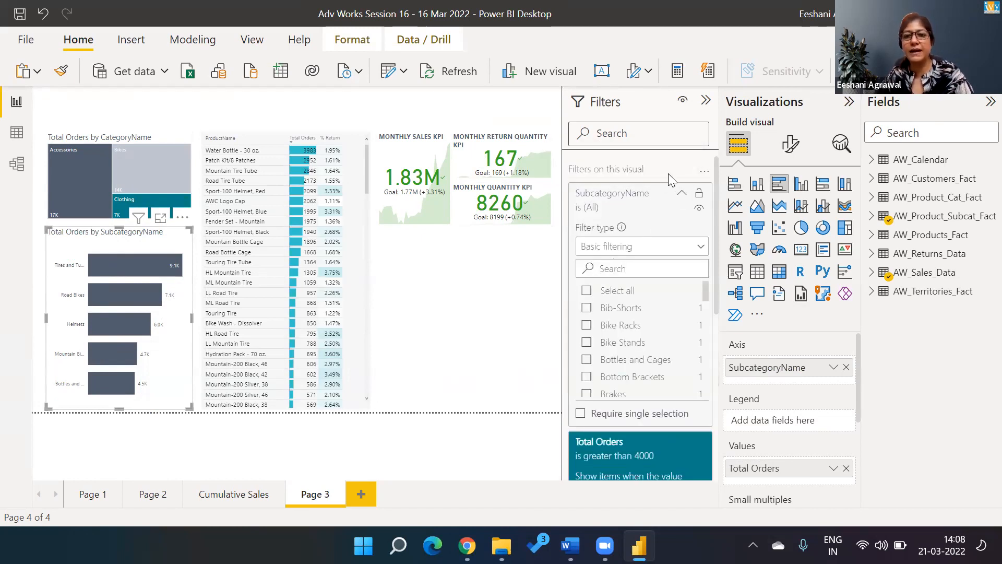
left_click(537, 334)
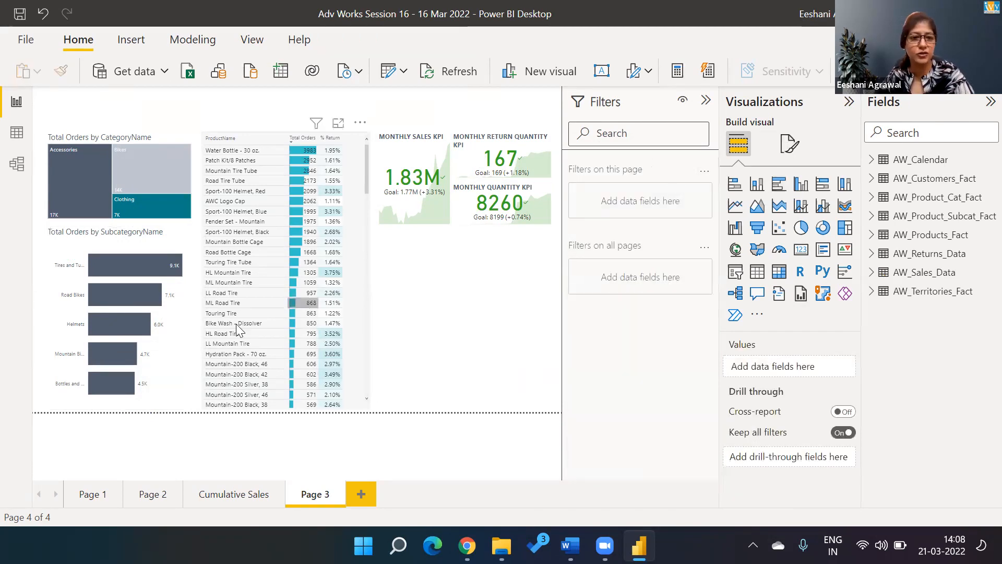
left_click(168, 347)
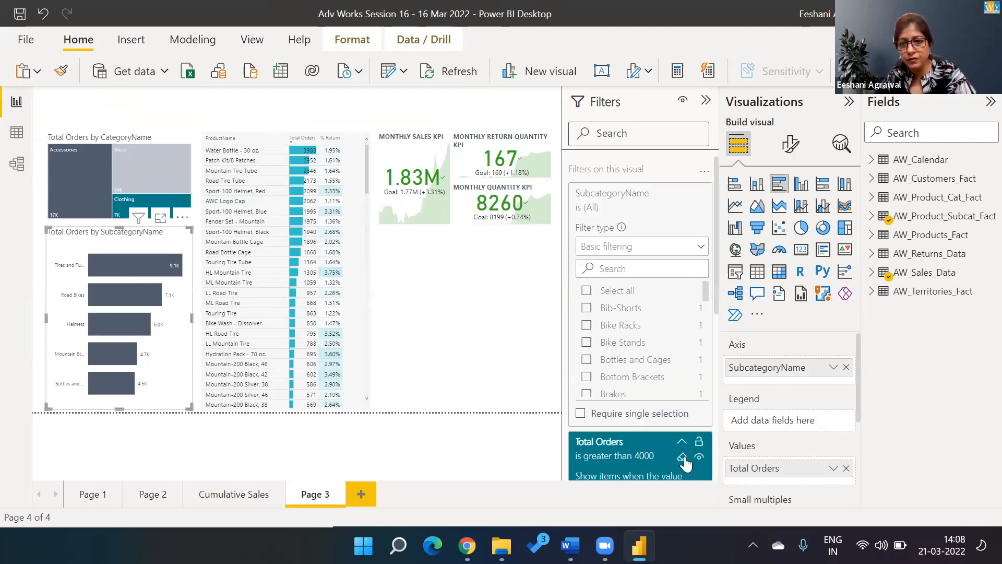
left_click(682, 458)
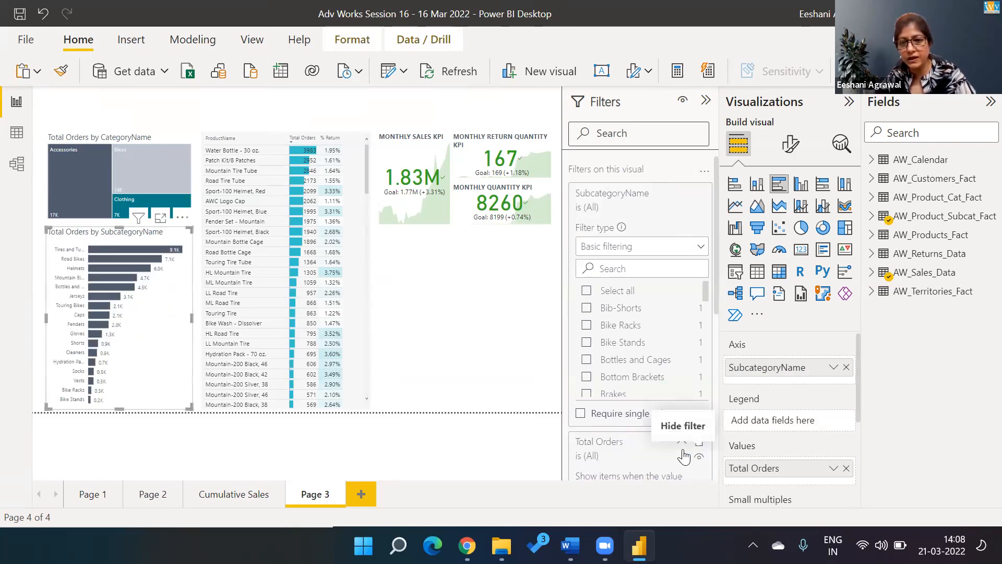
left_click(681, 444)
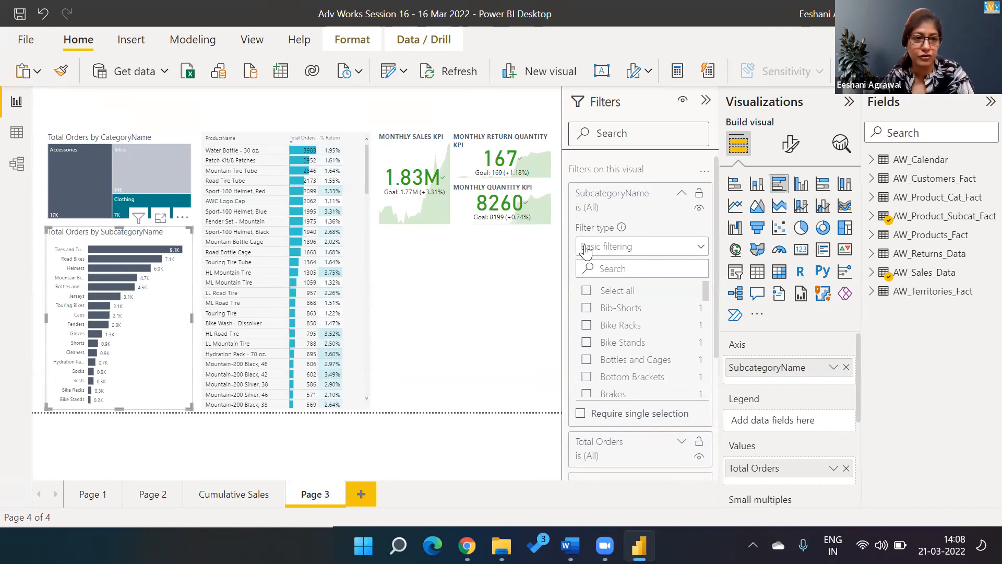
Step: Tick Bike Racks, Bib-Shorts, Bike Stands and Bottles and Cages, then reselect all subcategories
left_click(587, 325)
left_click(586, 308)
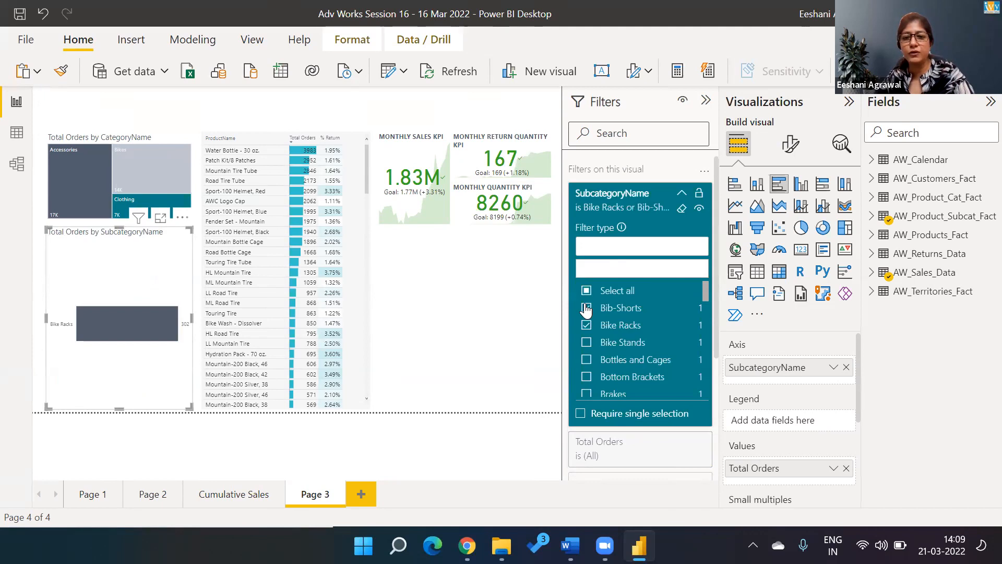
left_click(586, 342)
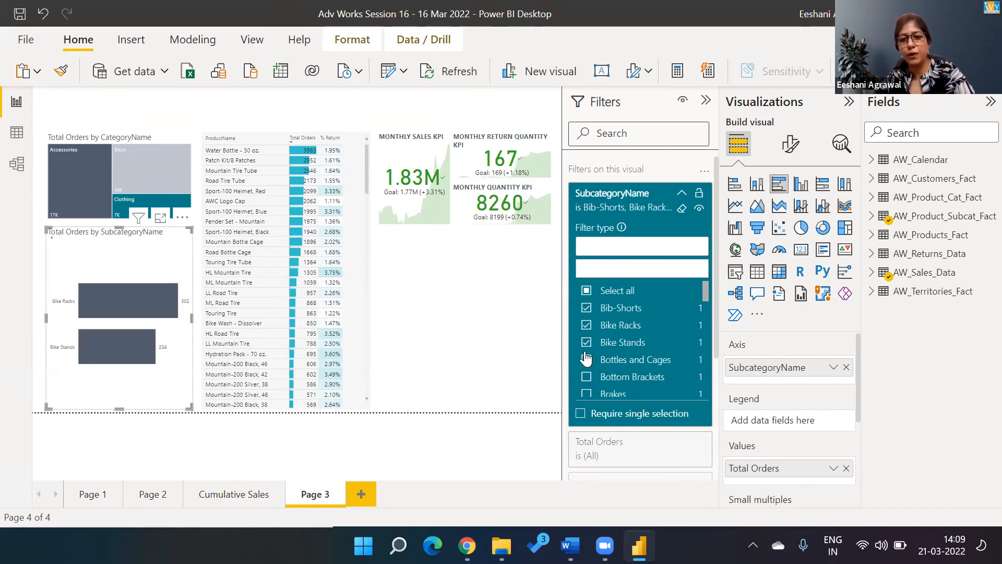
left_click(586, 359)
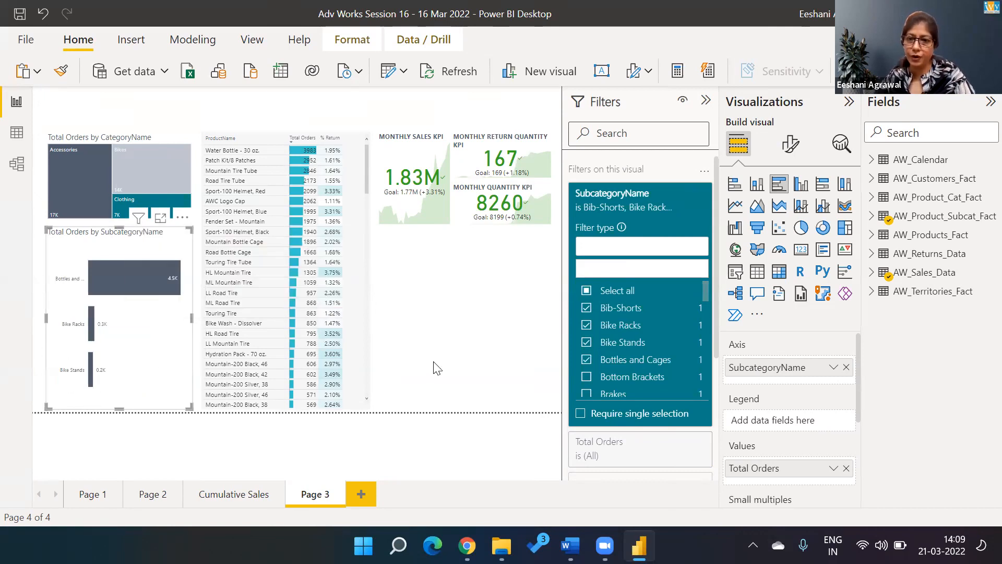
left_click(587, 290)
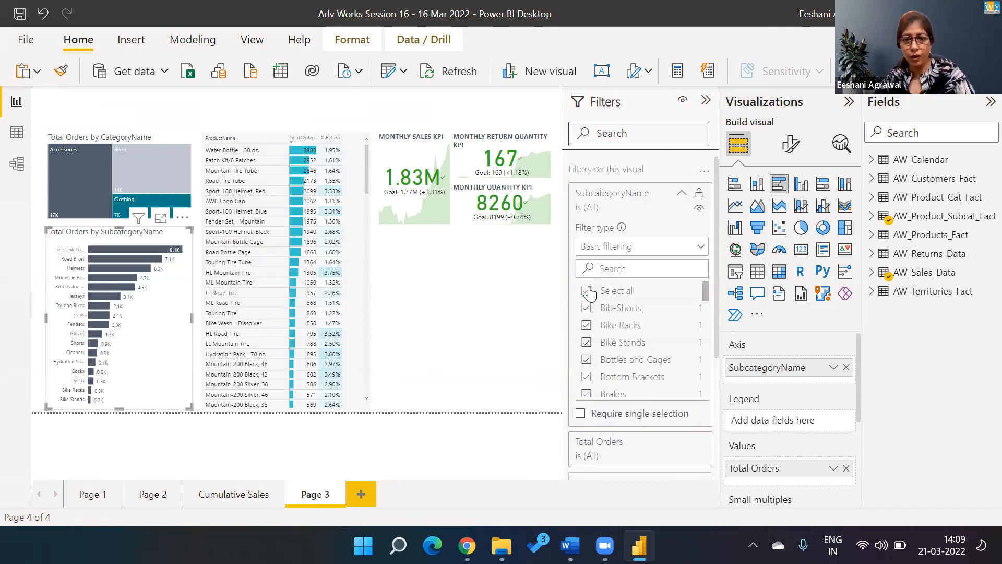
left_click(701, 249)
Step: Try Advanced filtering on the SubcategoryName filter, then change its type to Top N
left_click(635, 266)
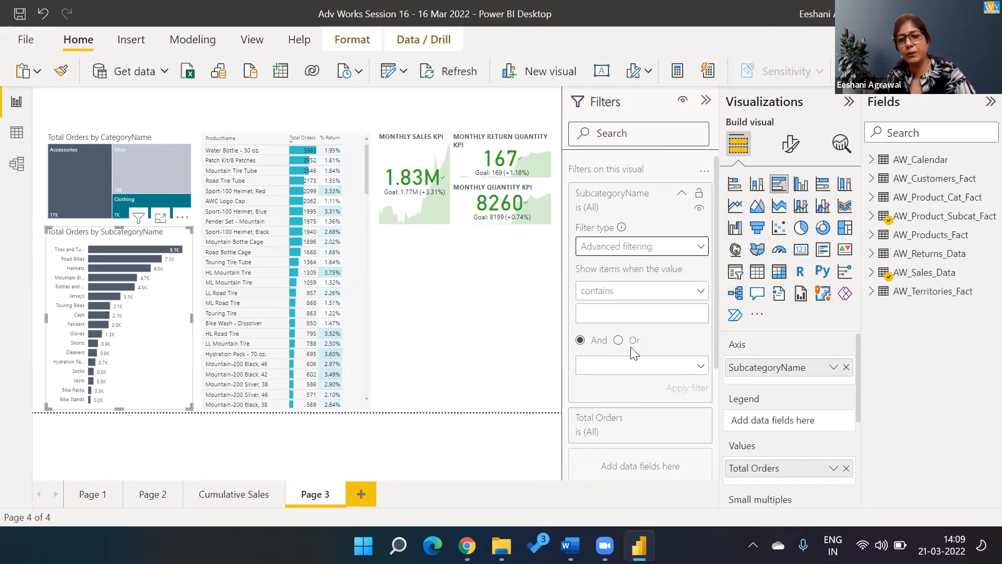
left_click(620, 296)
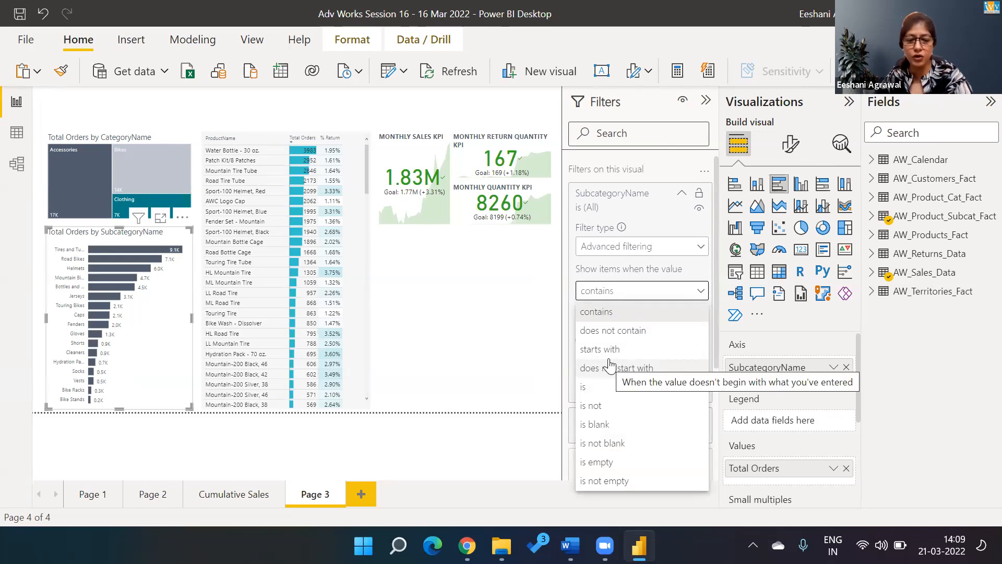
left_click(694, 290)
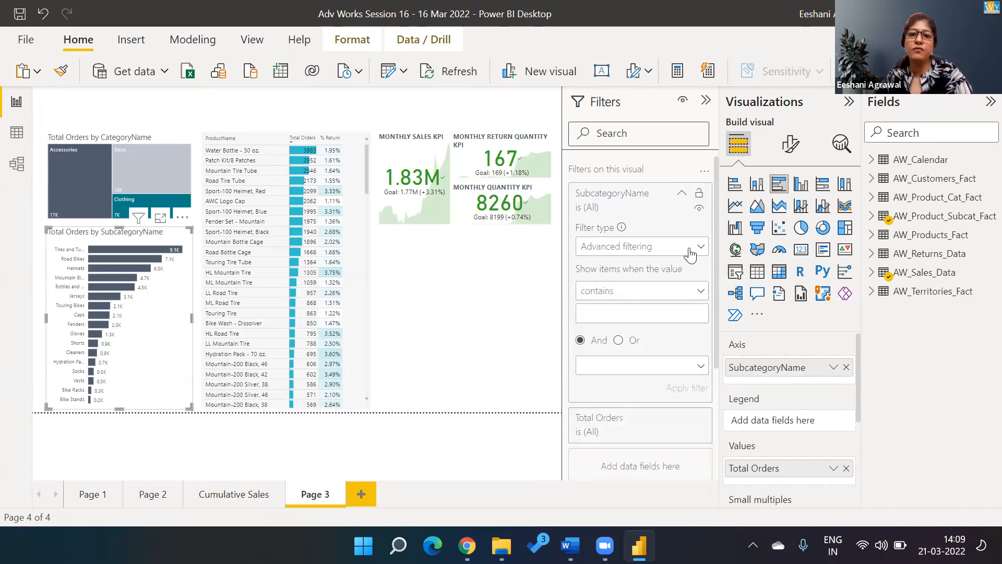
left_click(700, 250)
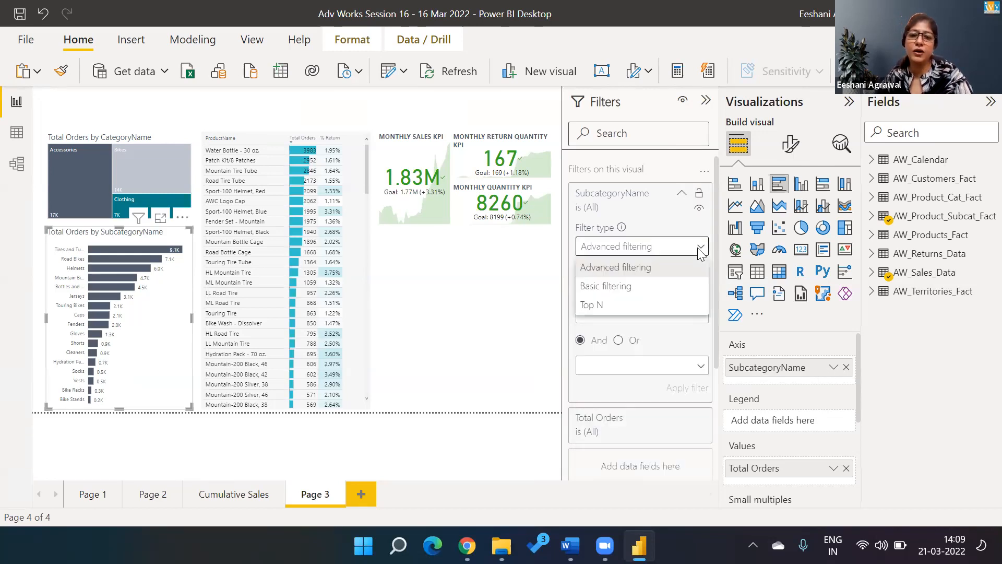
left_click(594, 308)
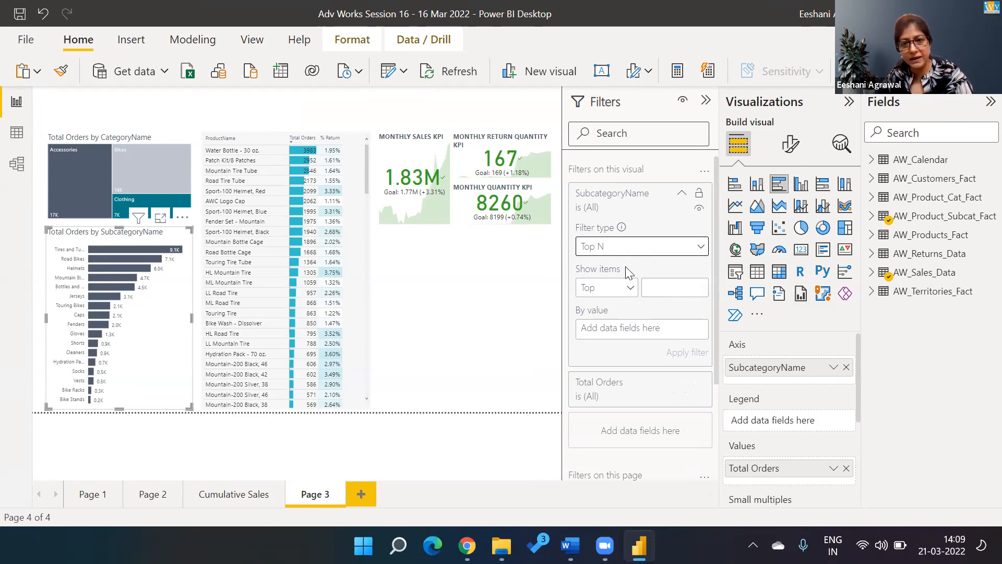
Step: Set the SubcategoryName filter to Top 5 by Total Sales and apply it
left_click(613, 290)
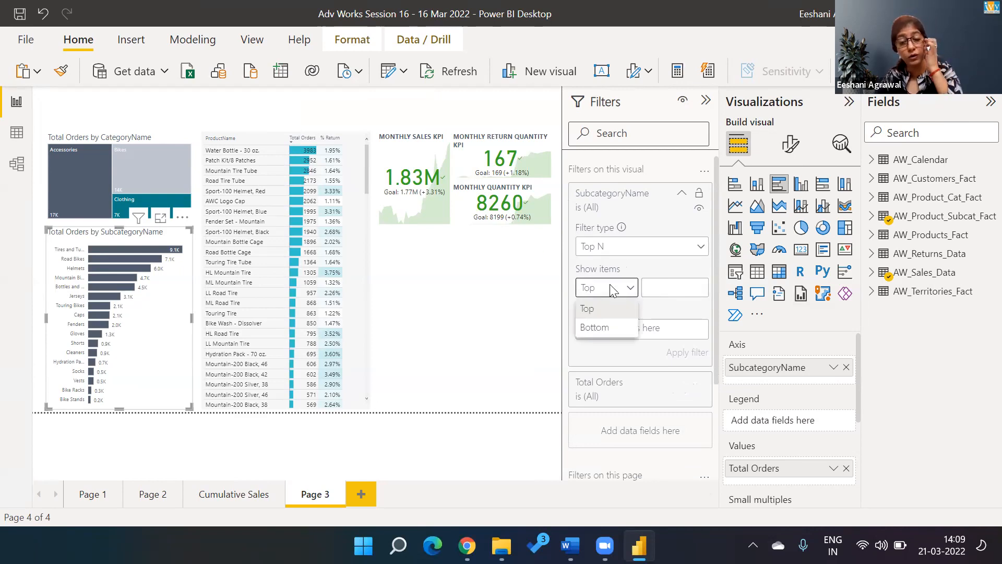
left_click(681, 286)
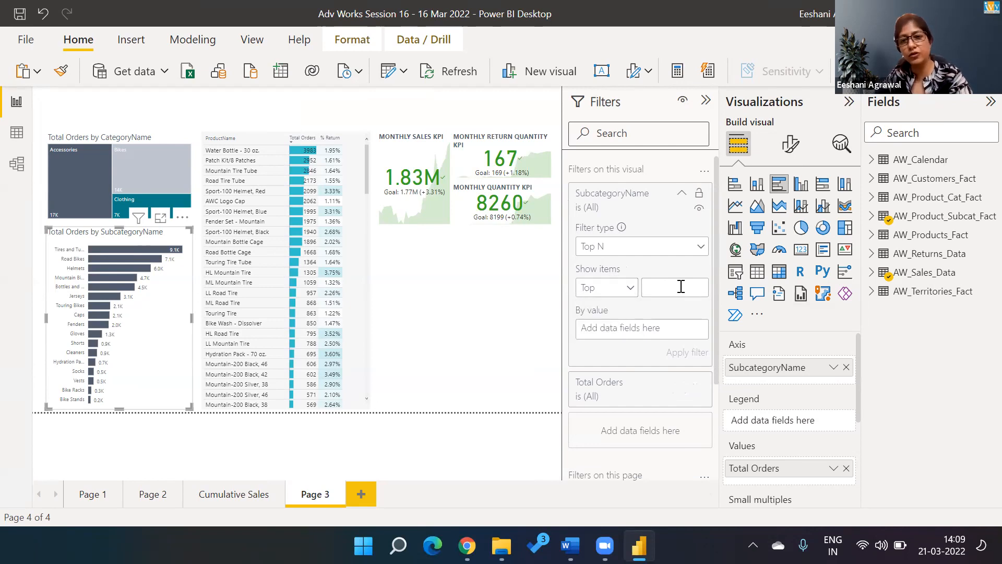
type("5")
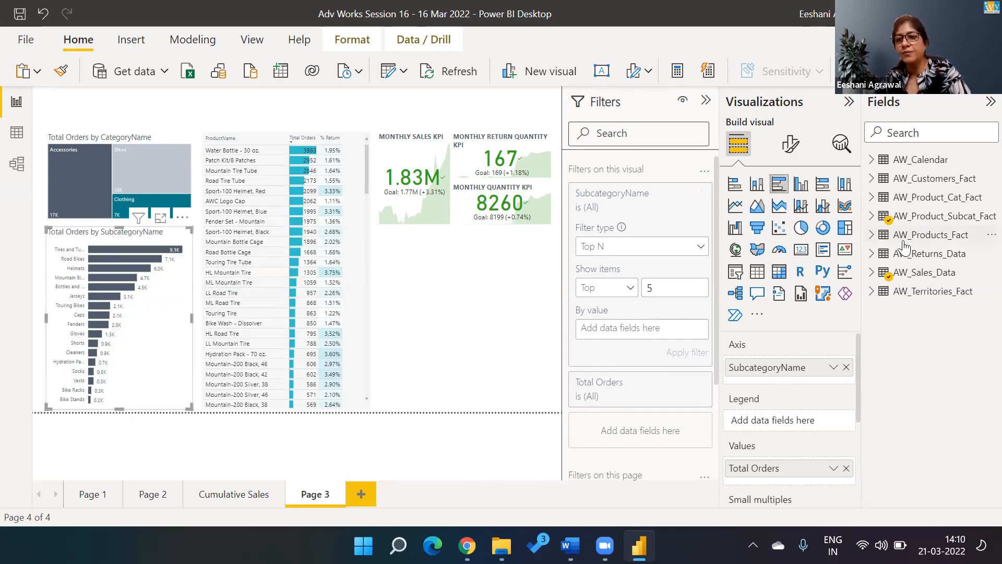
left_click(874, 273)
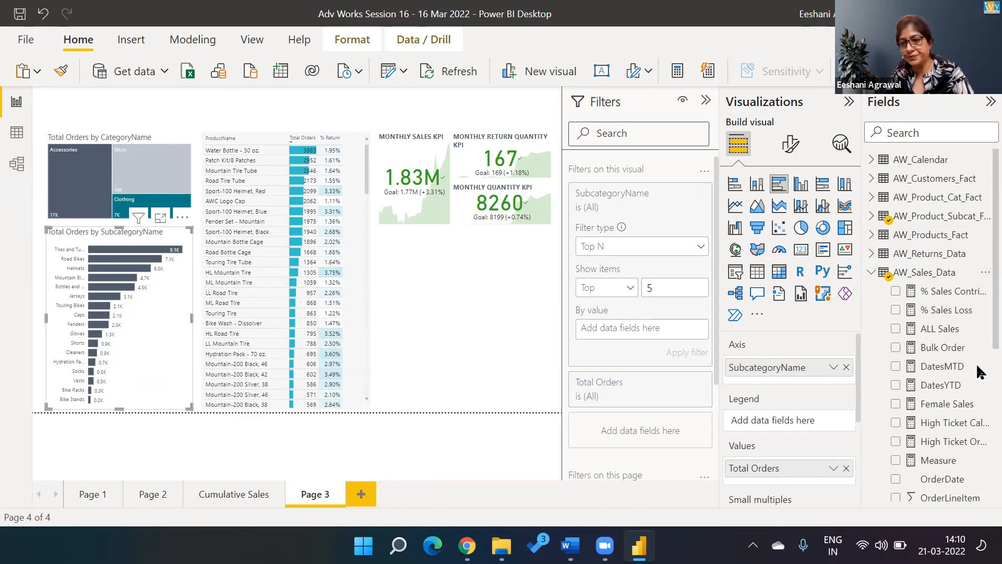
scroll(976, 441, "down", 4)
scroll(976, 489, "down", 3)
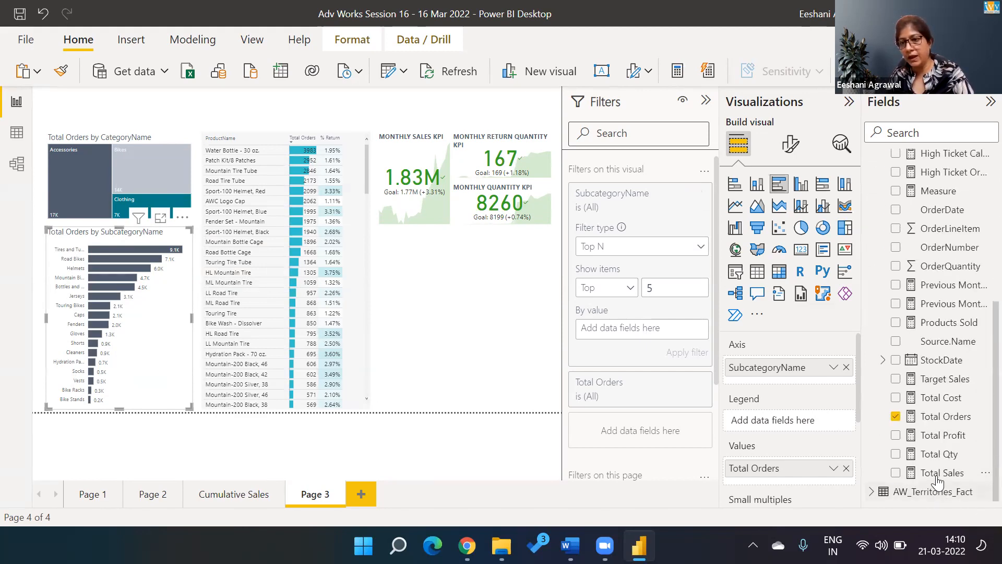
left_click_drag(937, 472, 660, 334)
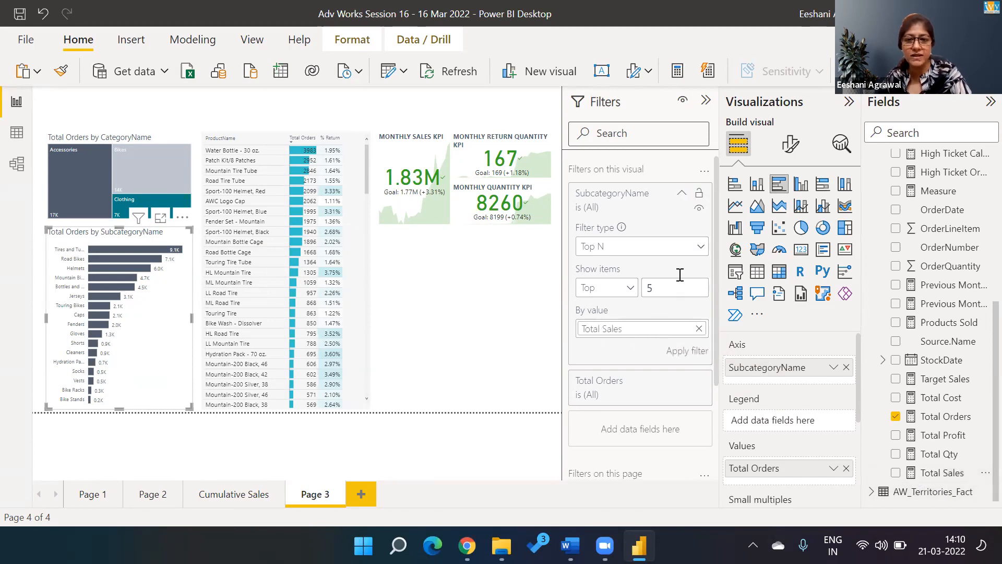
left_click(681, 350)
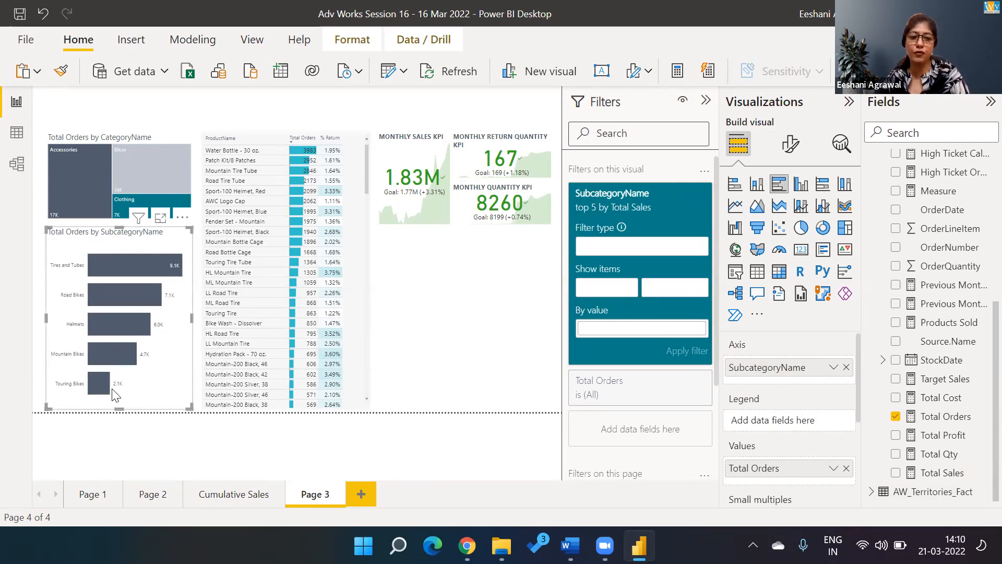
mouse_move(99, 394)
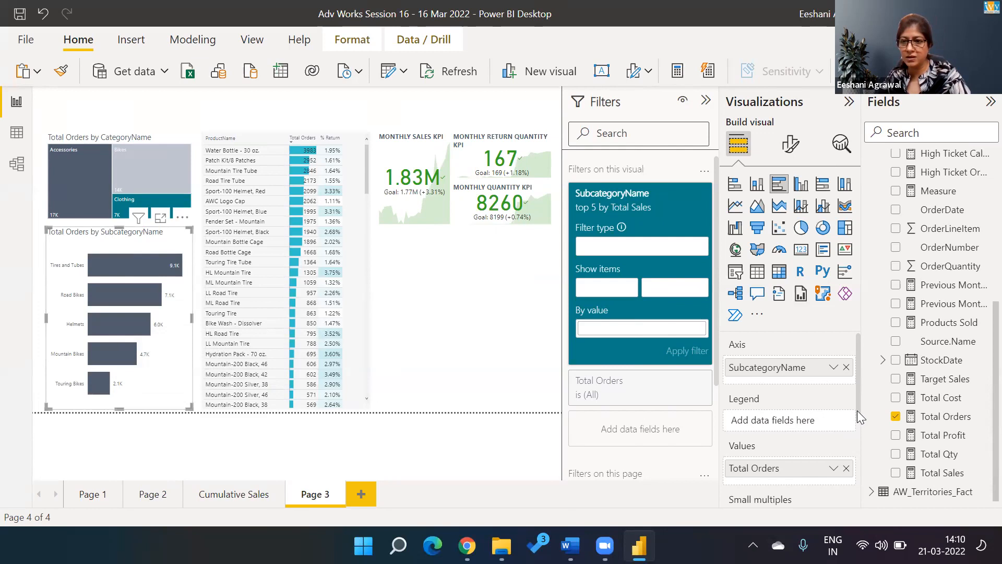
left_click_drag(857, 411, 866, 497)
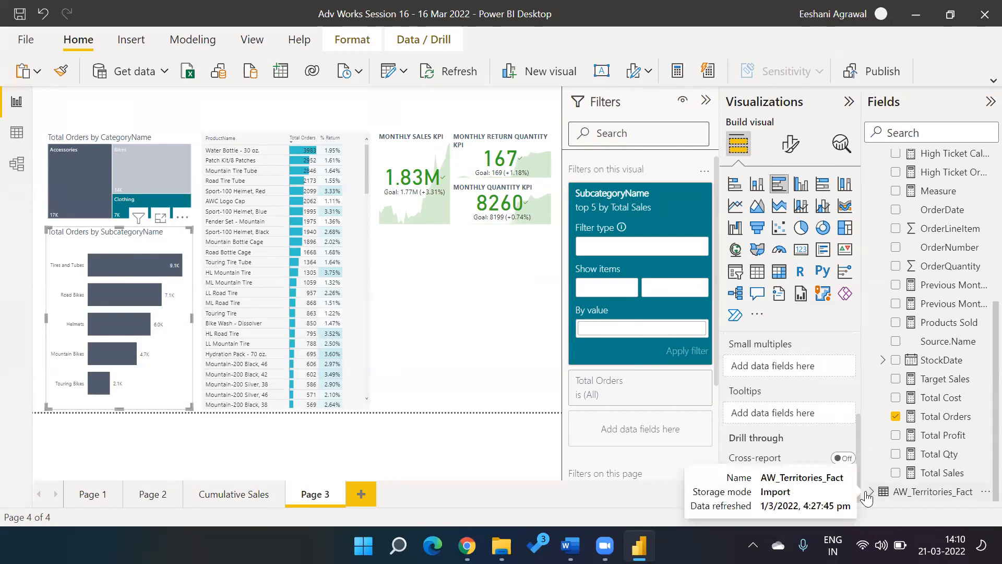
scroll(862, 420, "up", 3)
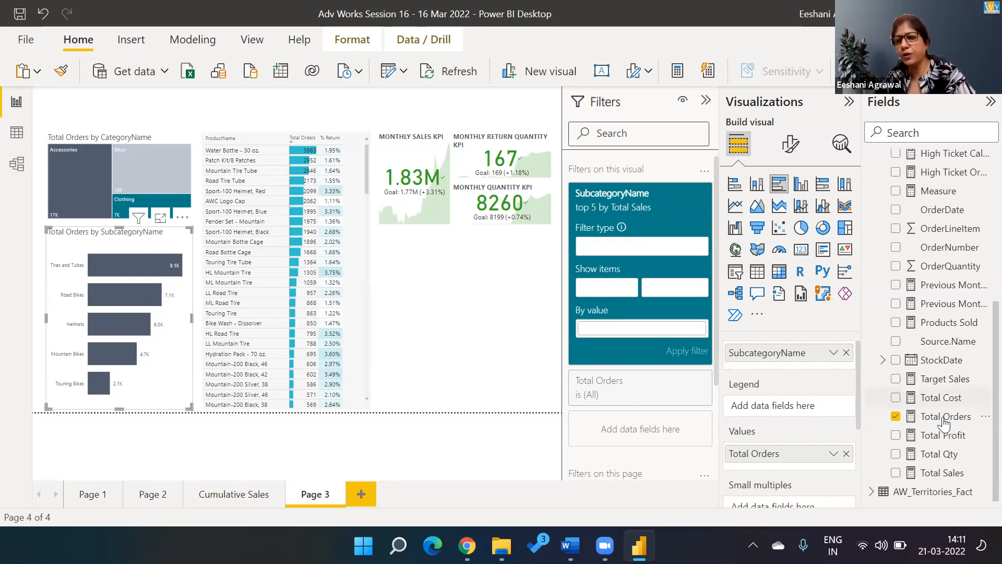
Step: Inspect the Total Sales measure's formula, briefly adding it as a chart value and undoing
right_click(944, 474)
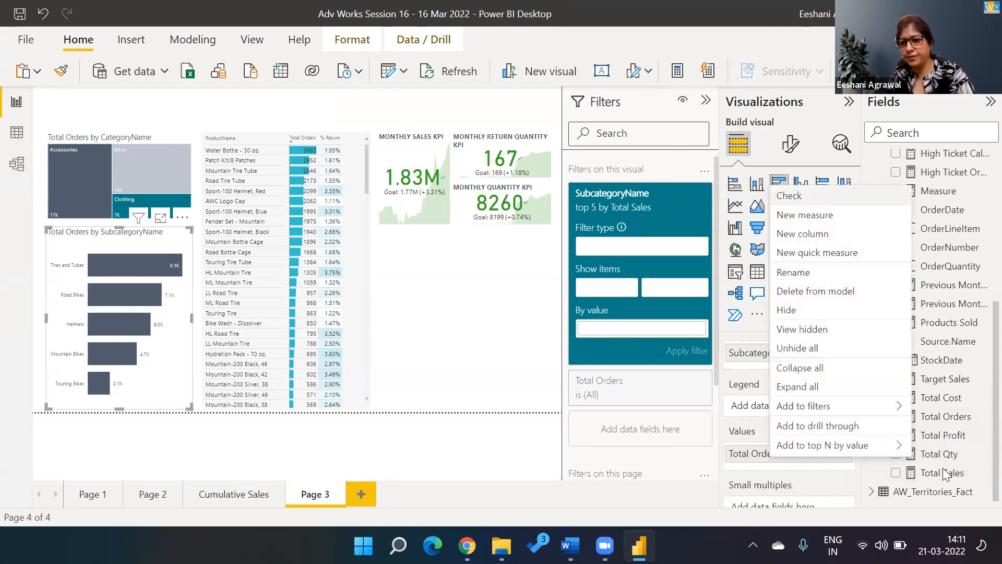
left_click(945, 473)
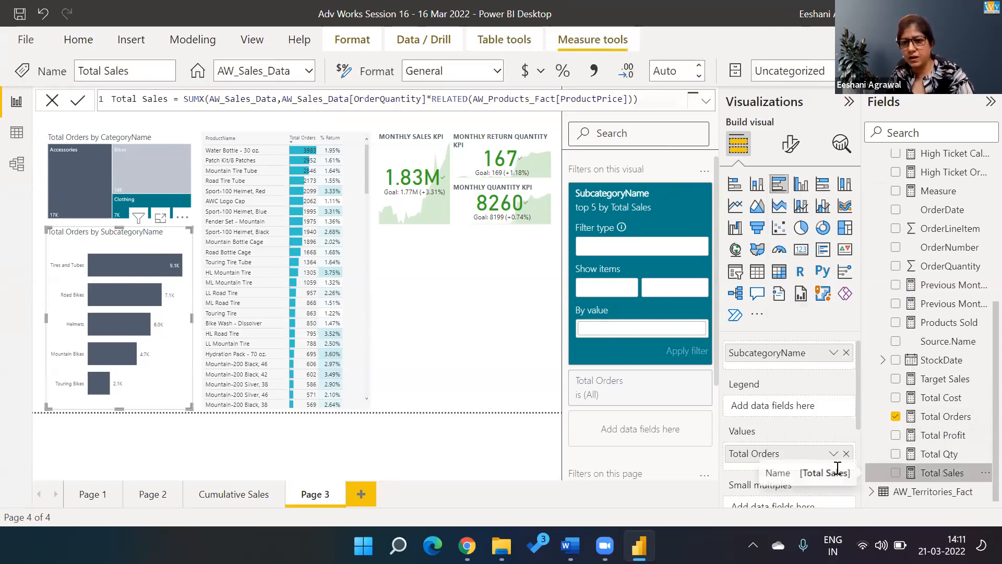
left_click_drag(927, 474, 800, 472)
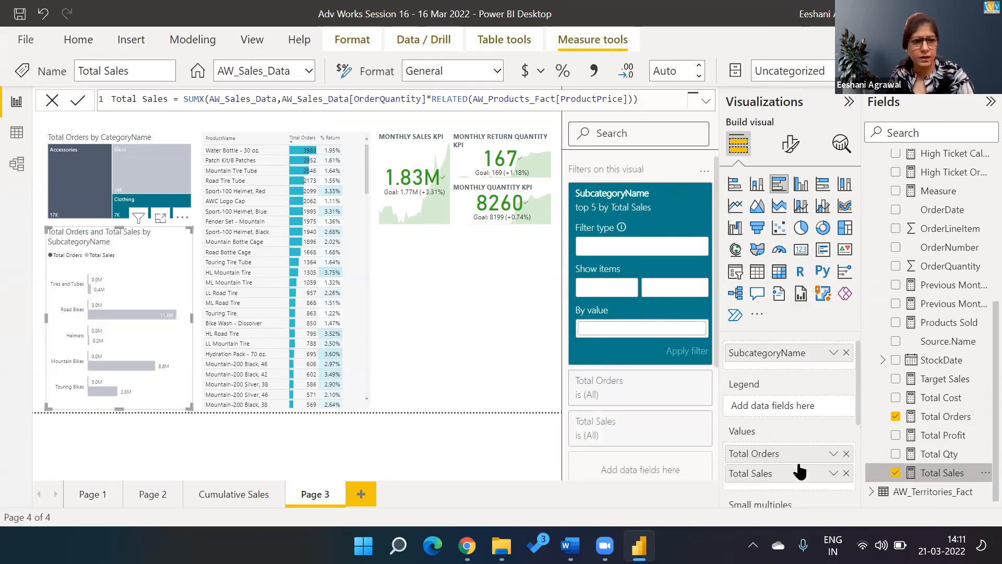
key("ctrl+z")
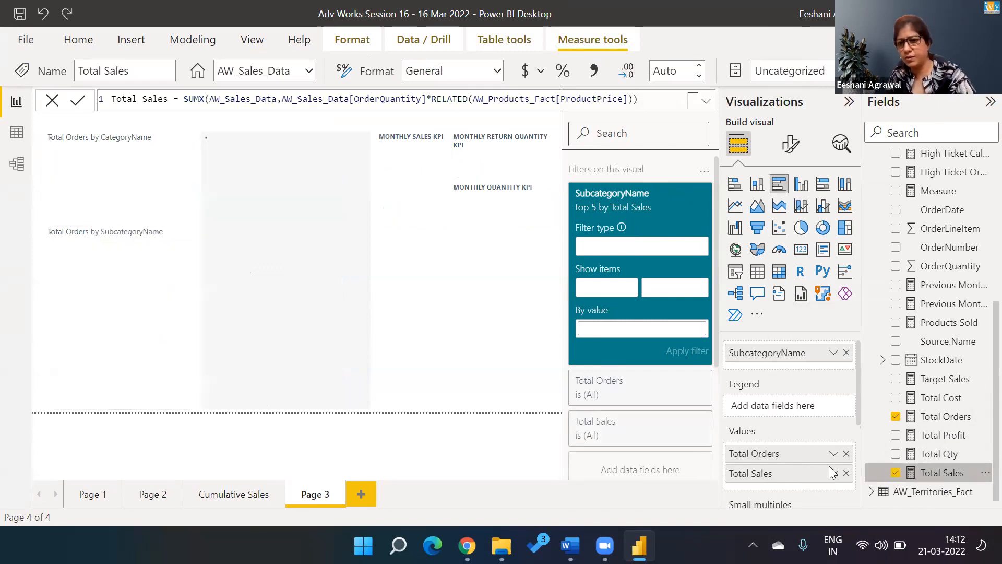
Step: Add Total Sales to the bar chart's Tooltips and check the bars' sales values
left_click_drag(857, 422, 858, 517)
left_click_drag(939, 473, 757, 408)
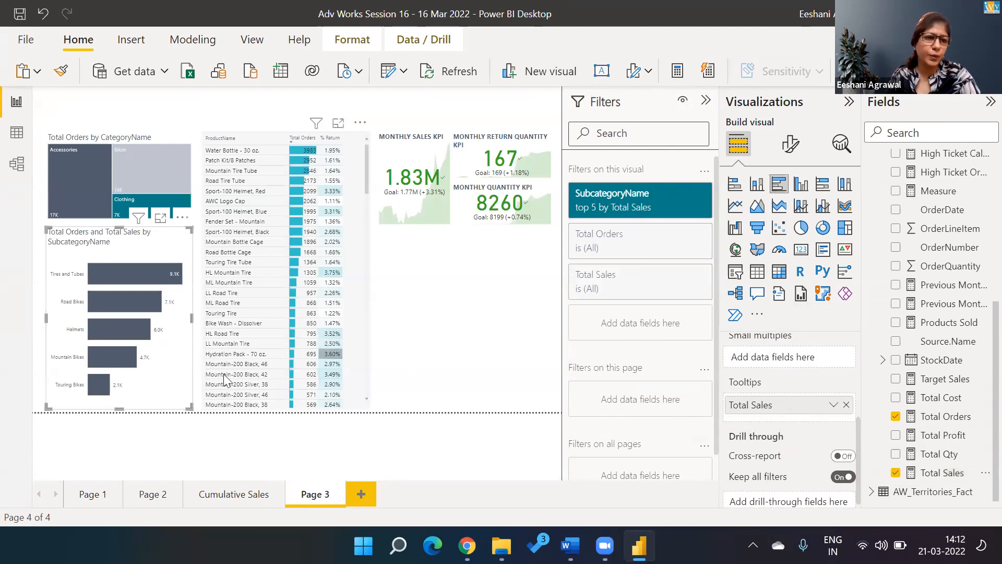
mouse_move(95, 391)
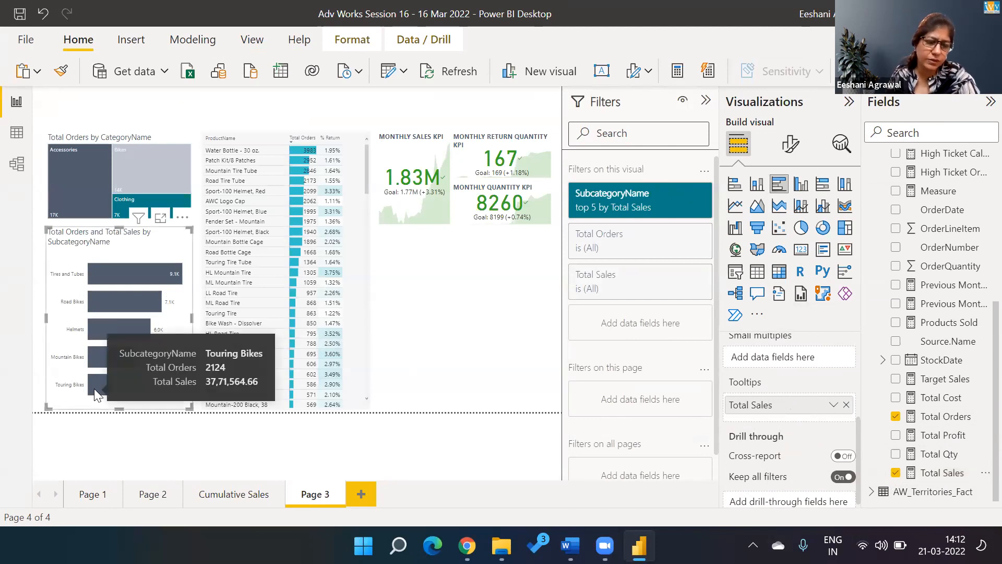
mouse_move(92, 364)
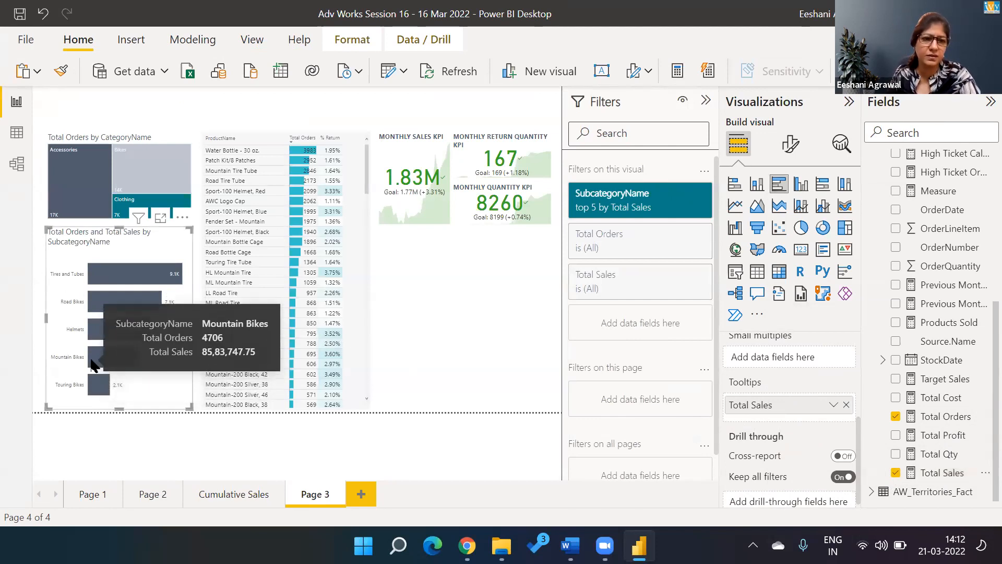
mouse_move(97, 335)
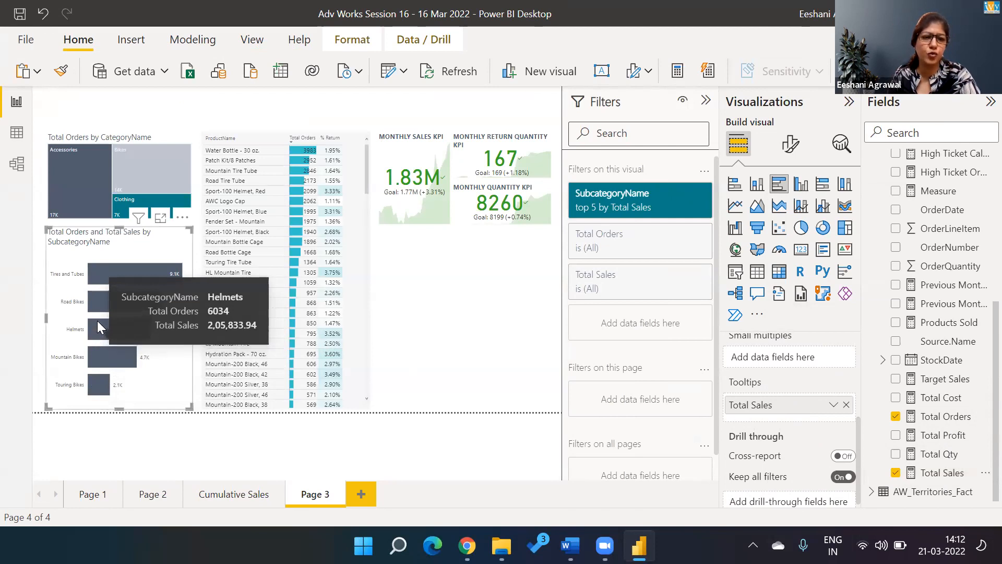
mouse_move(97, 304)
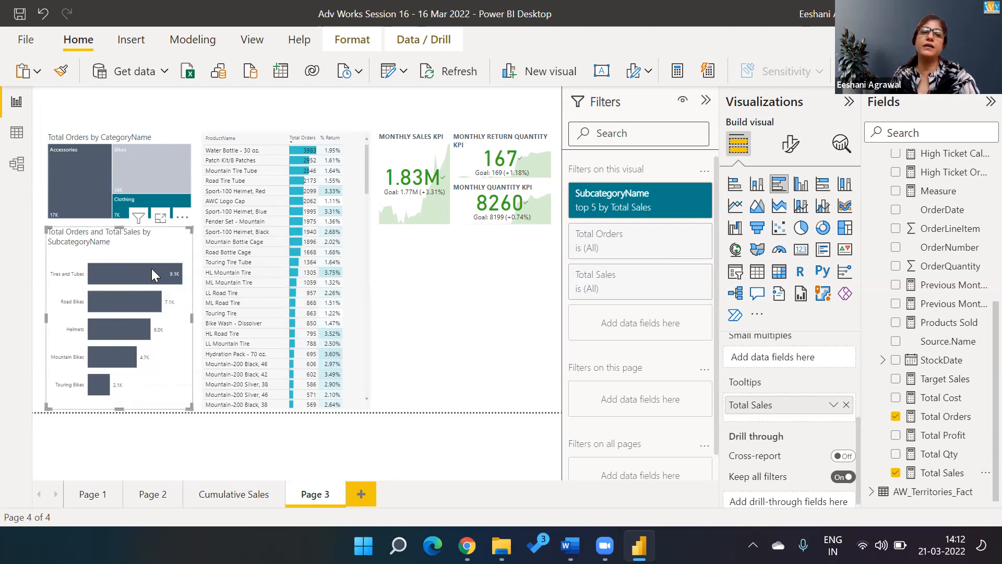
mouse_move(162, 273)
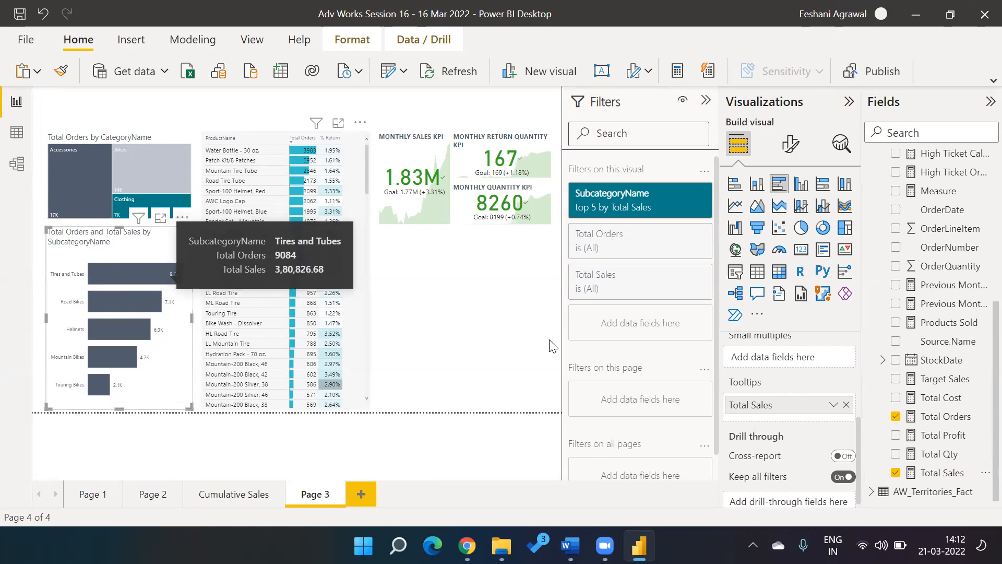
mouse_move(681, 216)
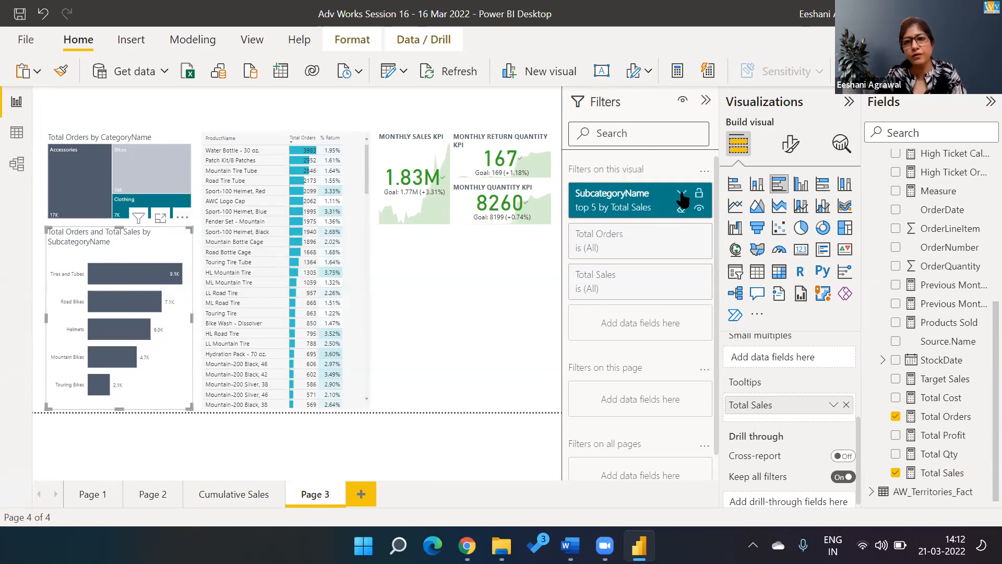
Step: Clear the Top 5 by Total Sales filter, try Top 5 by Total Orders, then clear that too
left_click(681, 194)
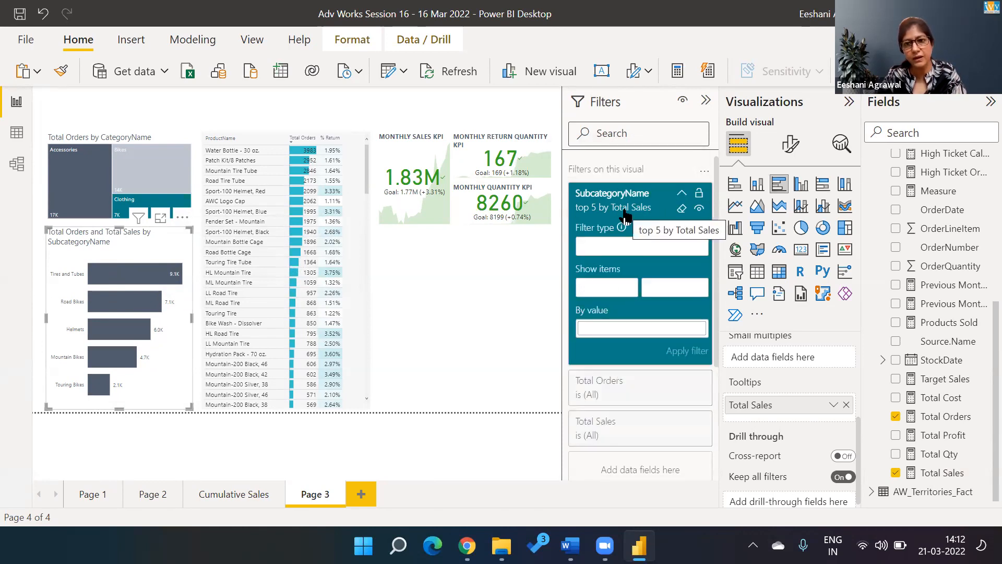
left_click(681, 208)
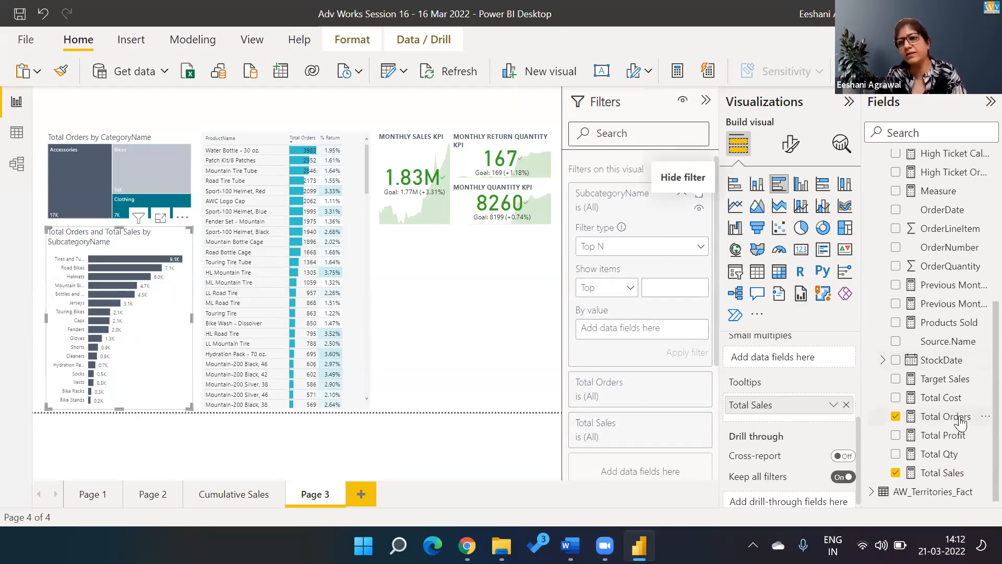
left_click_drag(767, 371, 659, 330)
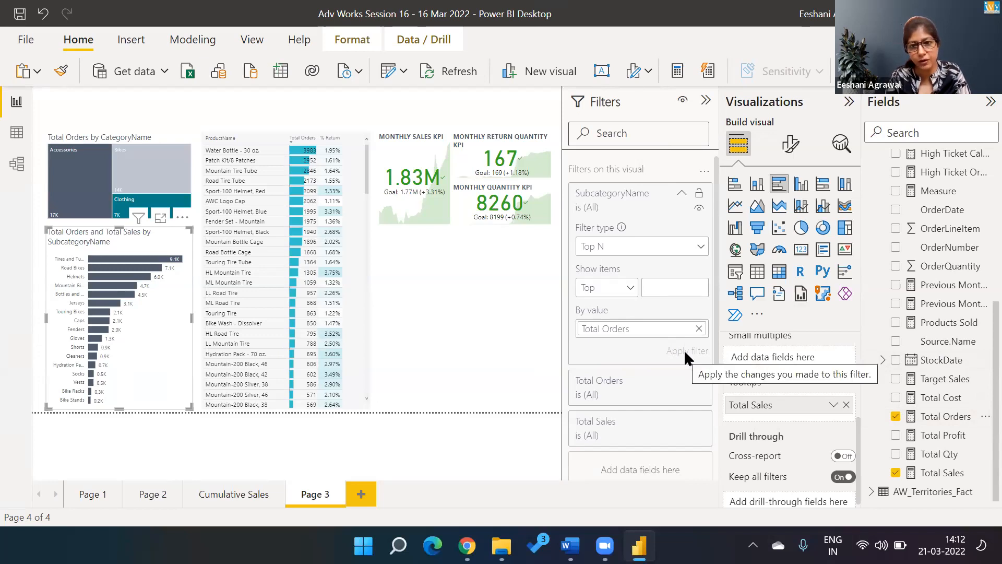
type("5")
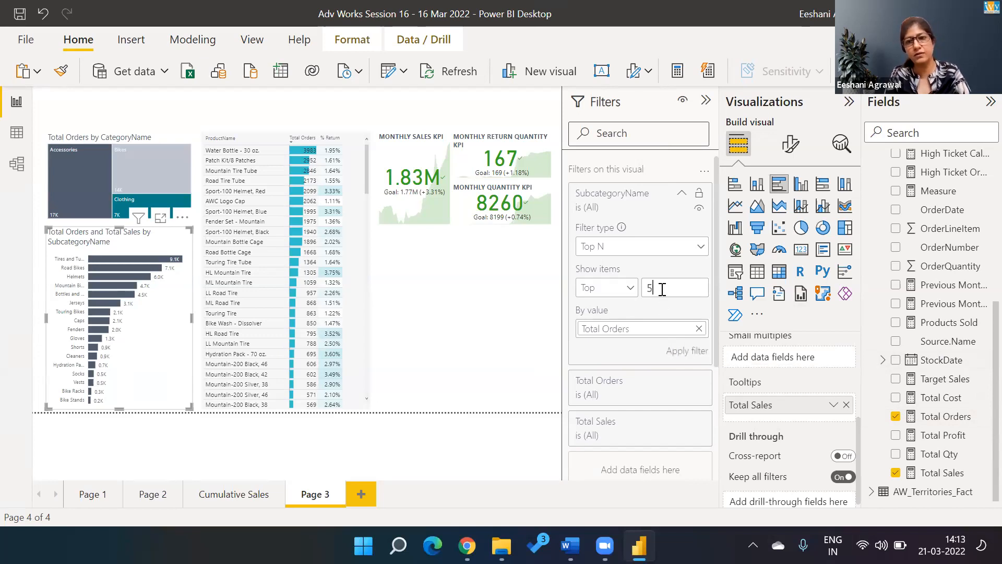
left_click(683, 350)
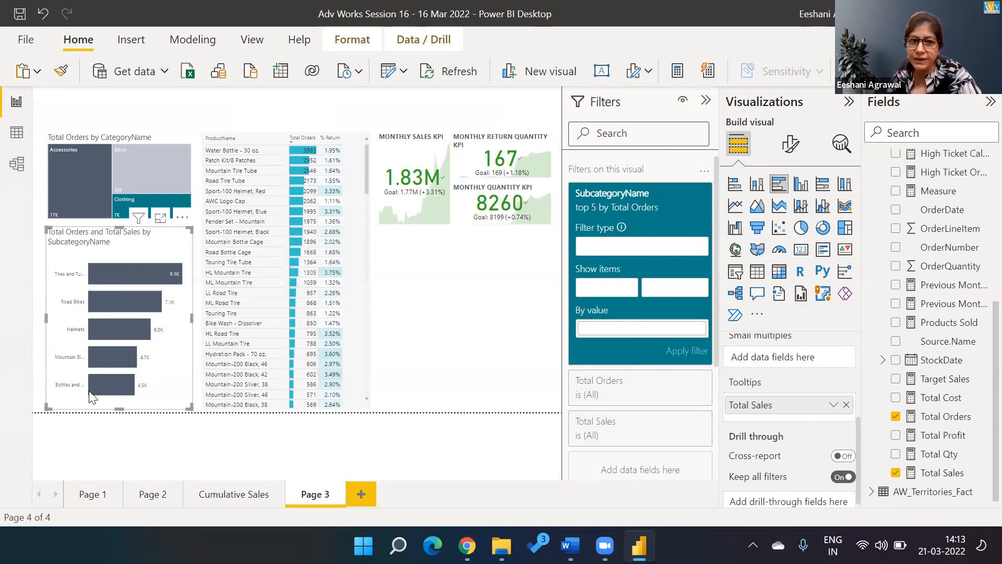
mouse_move(91, 396)
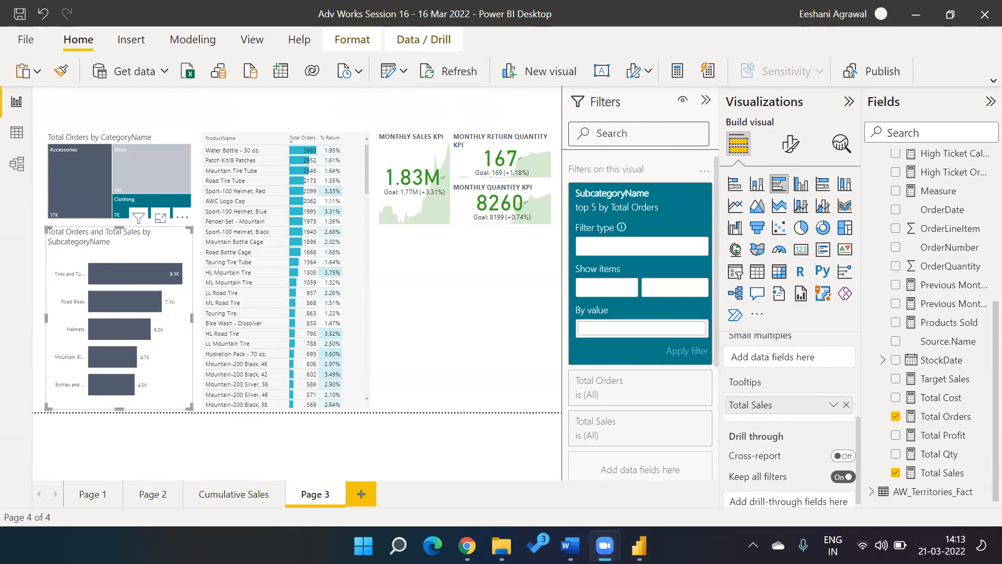
left_click(683, 208)
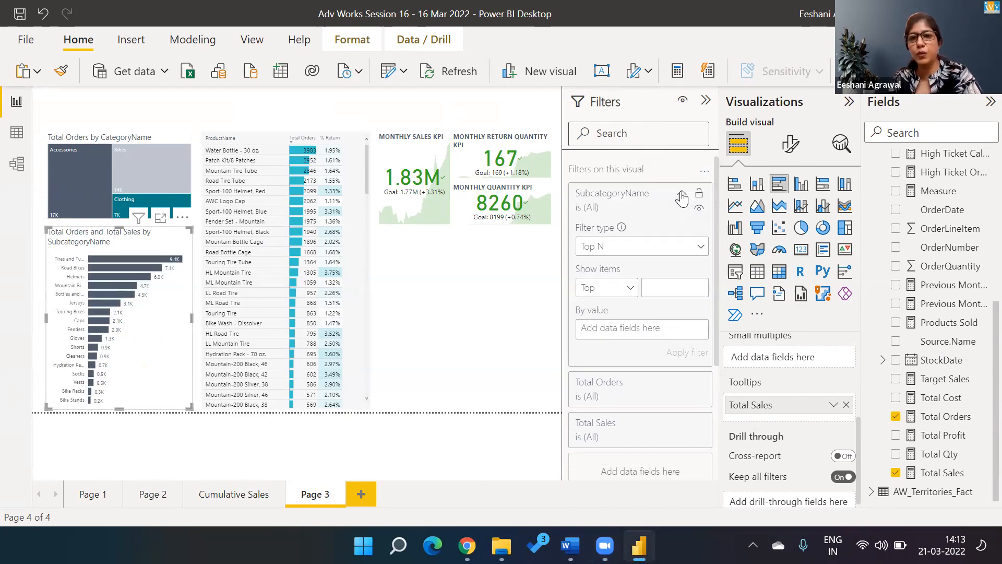
Step: Add Country from AW_Territories_Fact as a filter on this page
left_click(396, 364)
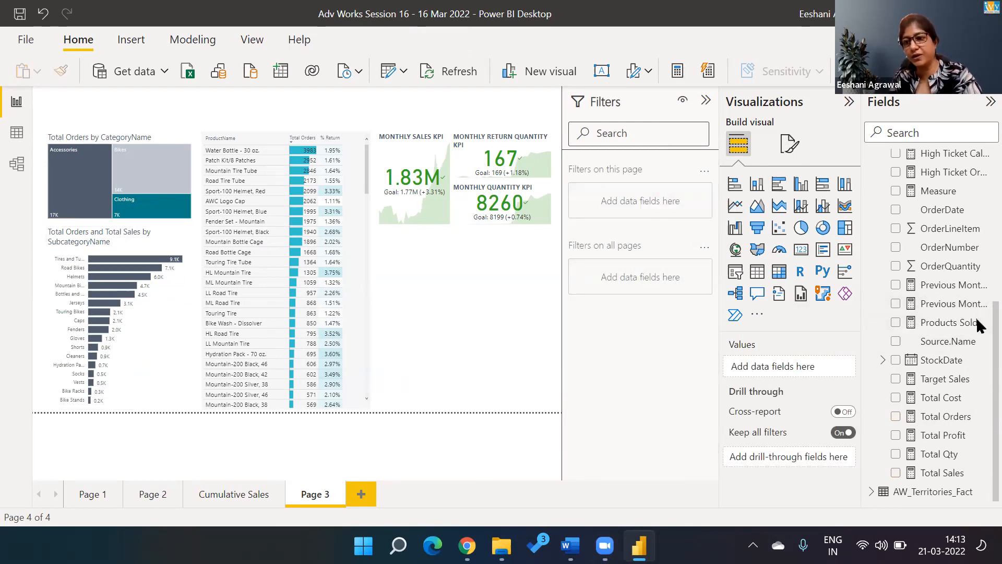
left_click(898, 496)
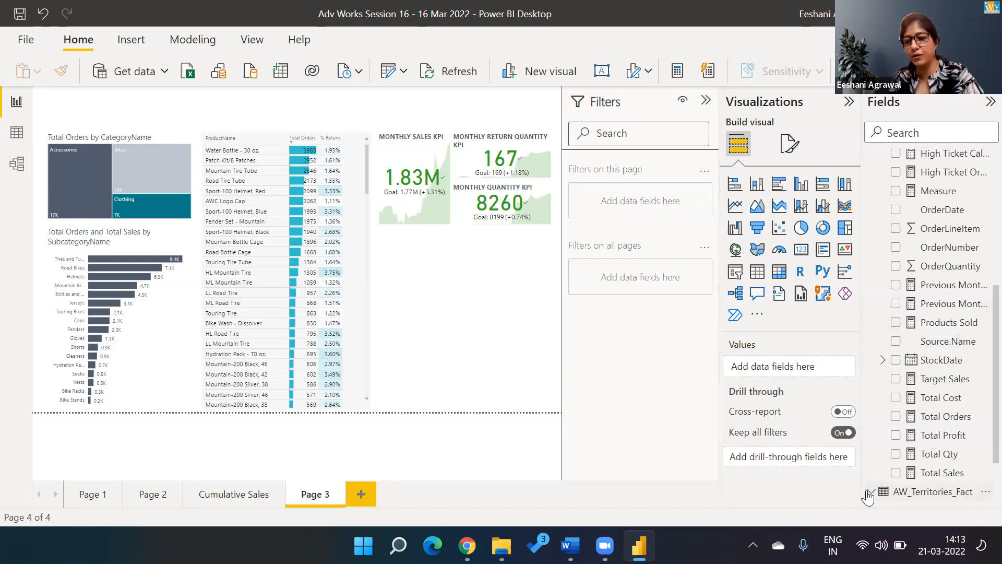
scroll(976, 409, "down", 2)
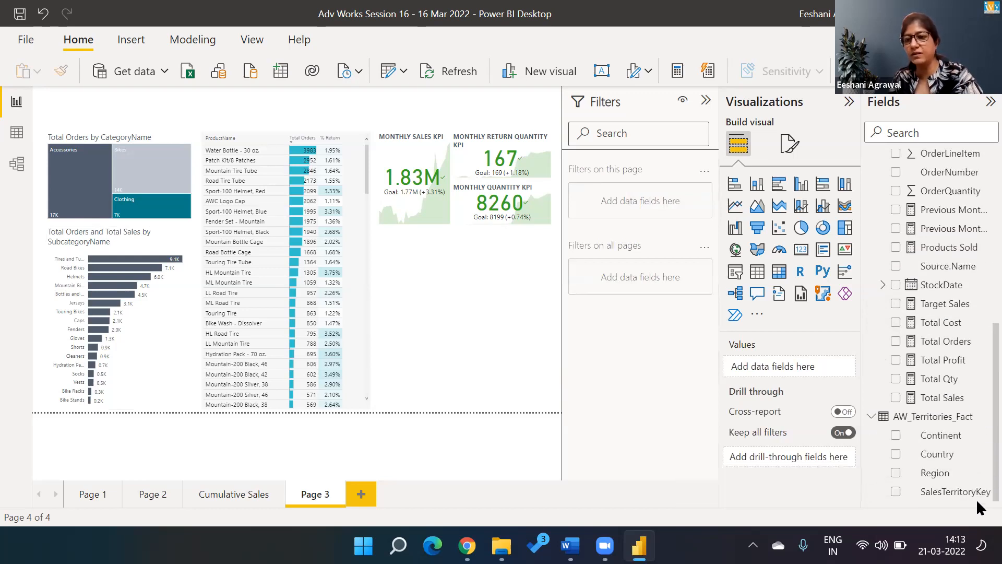
left_click_drag(937, 459, 644, 201)
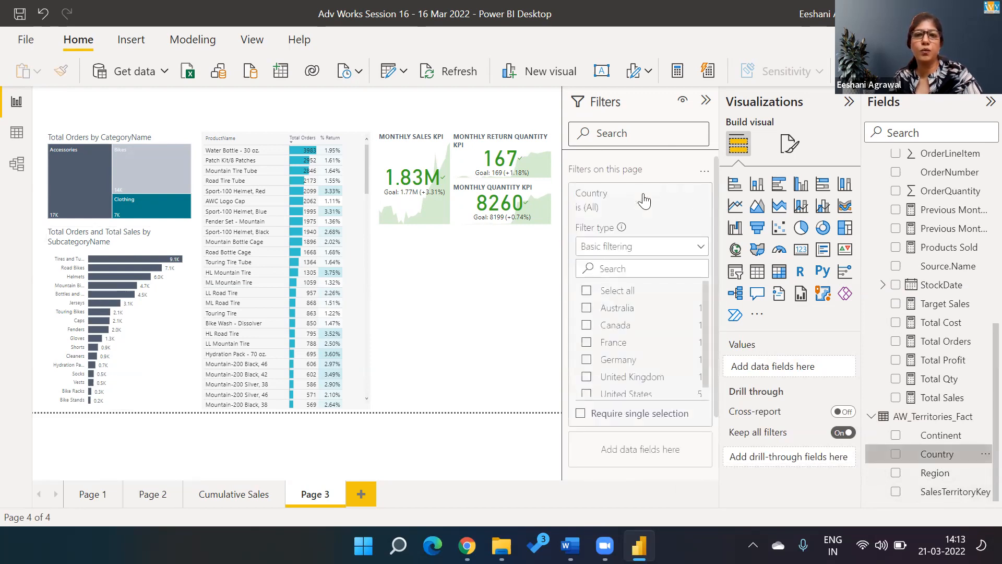
Step: Tick Australia and United States in the Country filter, then clear it back to All
left_click(586, 308)
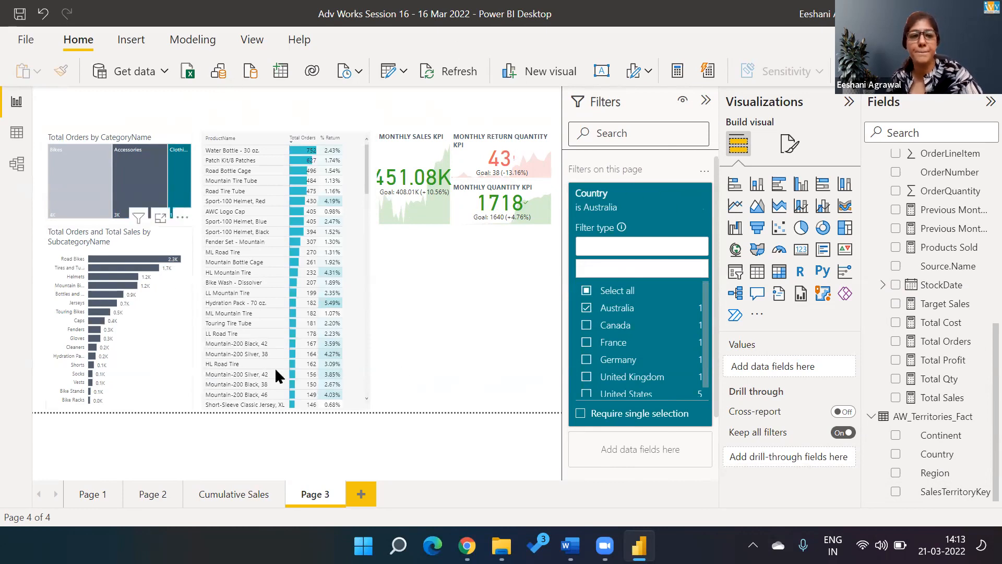
left_click(587, 394)
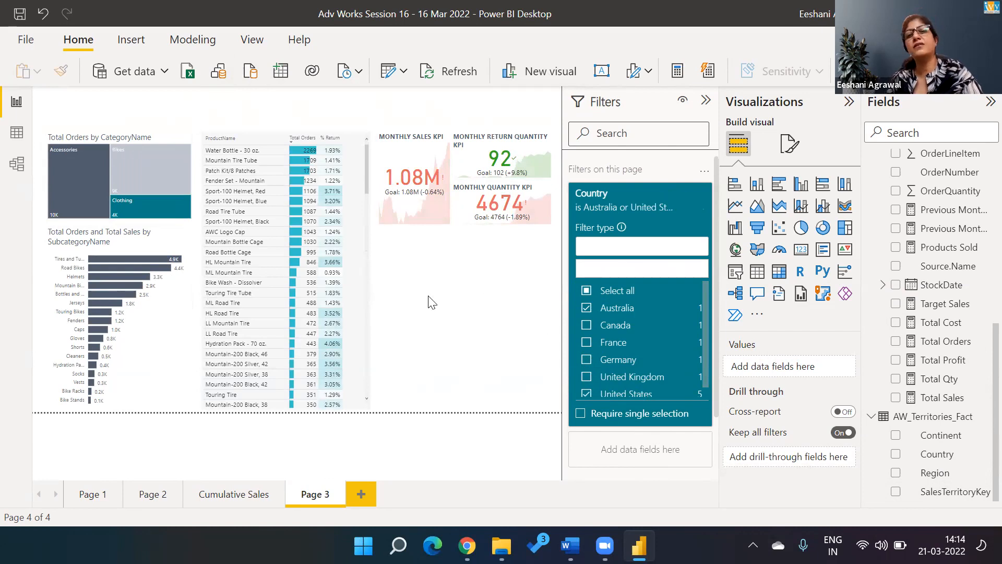
mouse_move(292, 272)
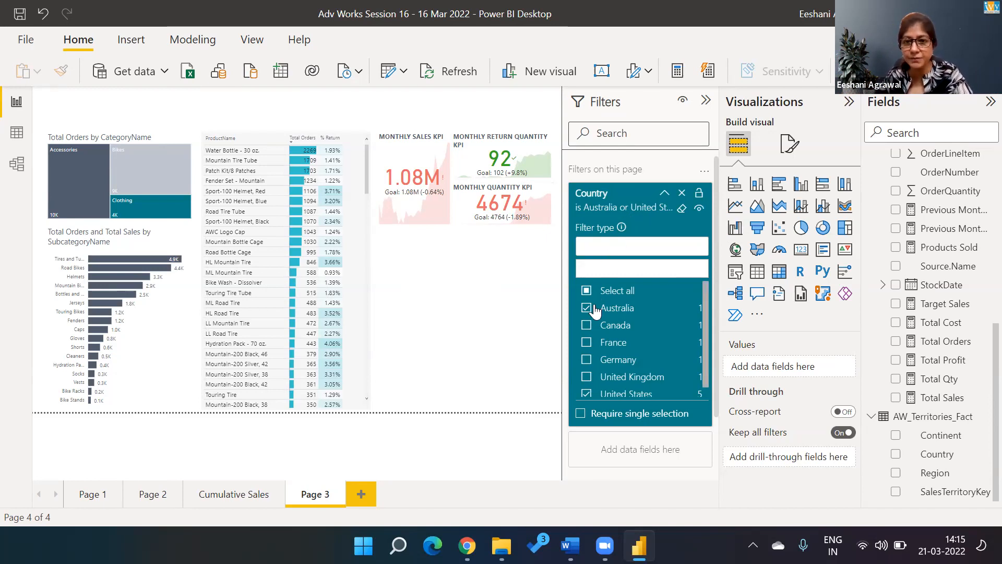
left_click(679, 207)
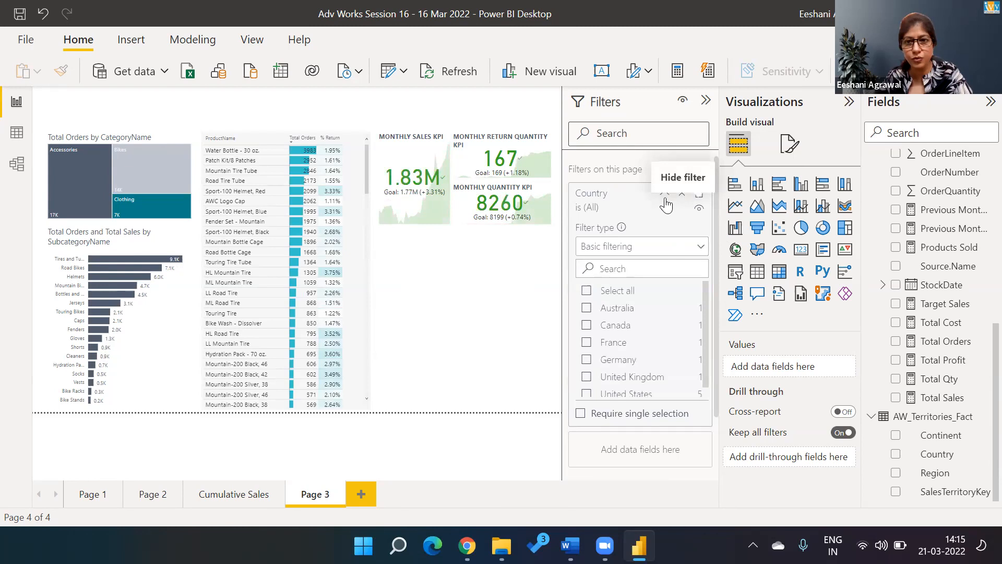
Step: Remove the Country filter from Page 3, then check and dismiss the category treemap's options menu
left_click(682, 195)
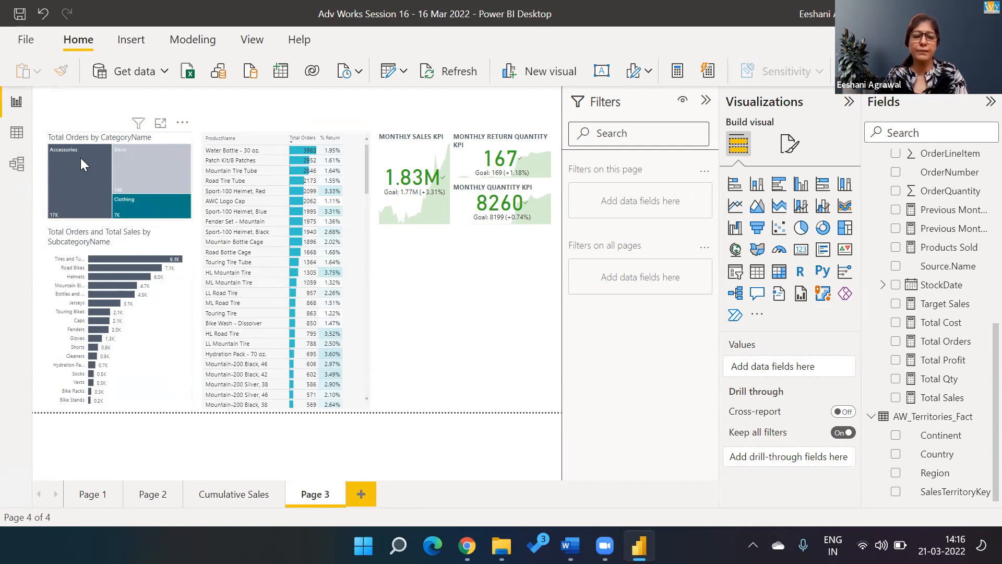
mouse_move(81, 159)
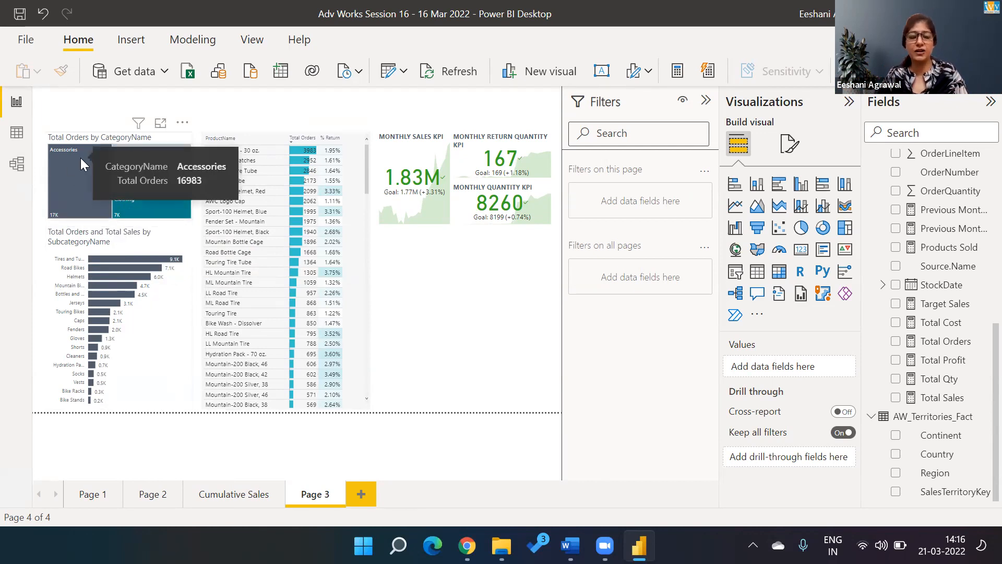
left_click(81, 157)
right_click(81, 158)
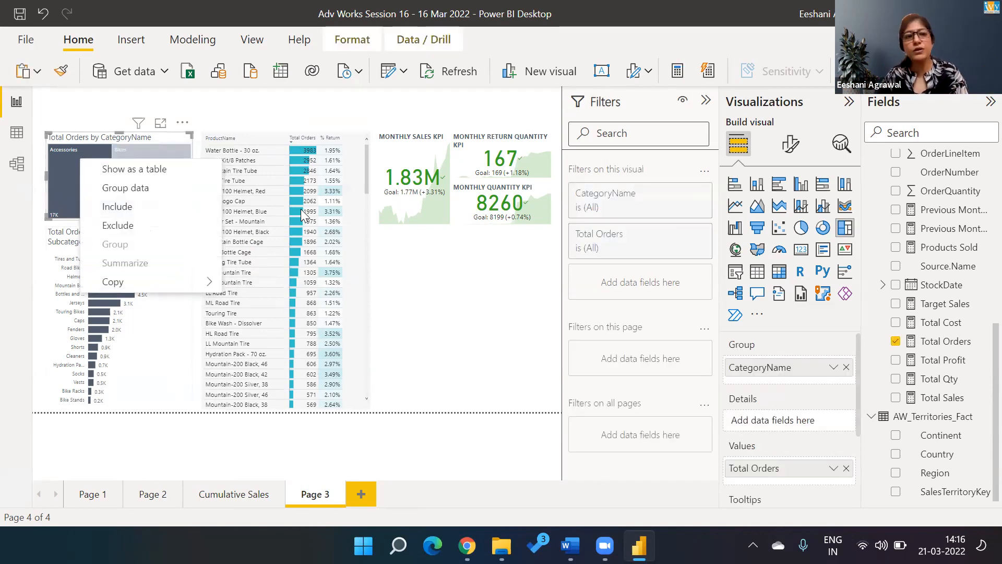
left_click(515, 294)
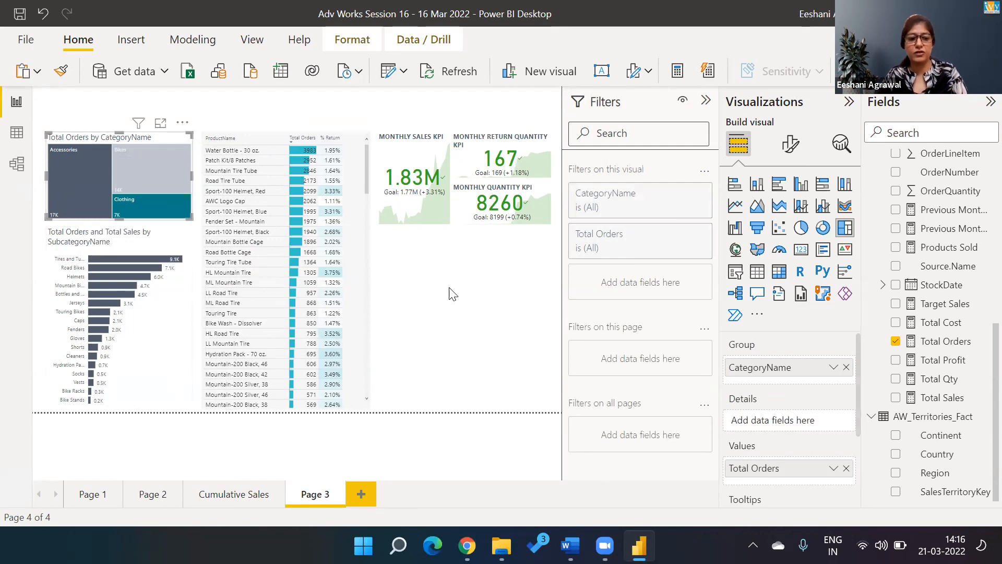
left_click(405, 281)
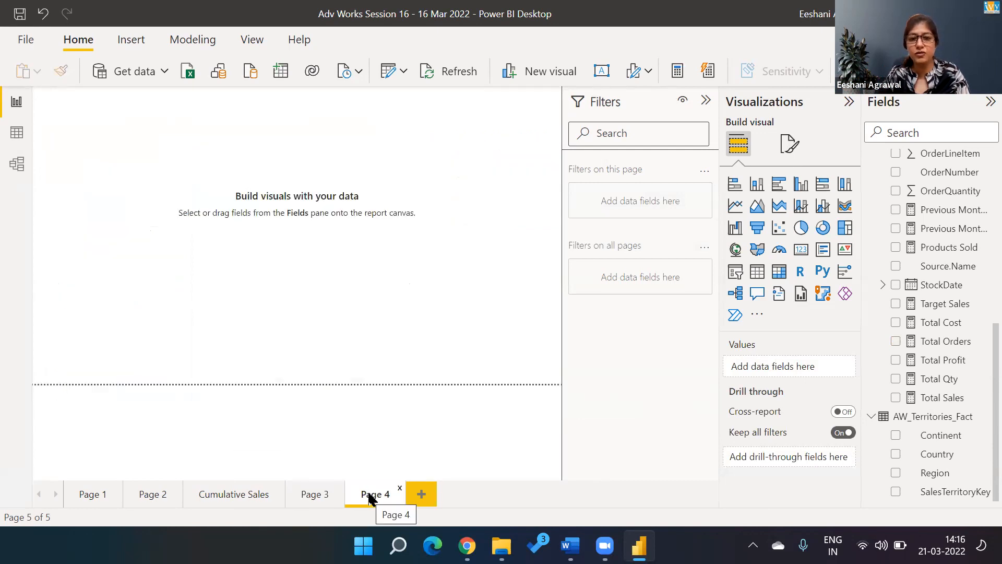
Step: Insert a bar chart of Total Sales broken down by SubcategoryName
left_click(781, 187)
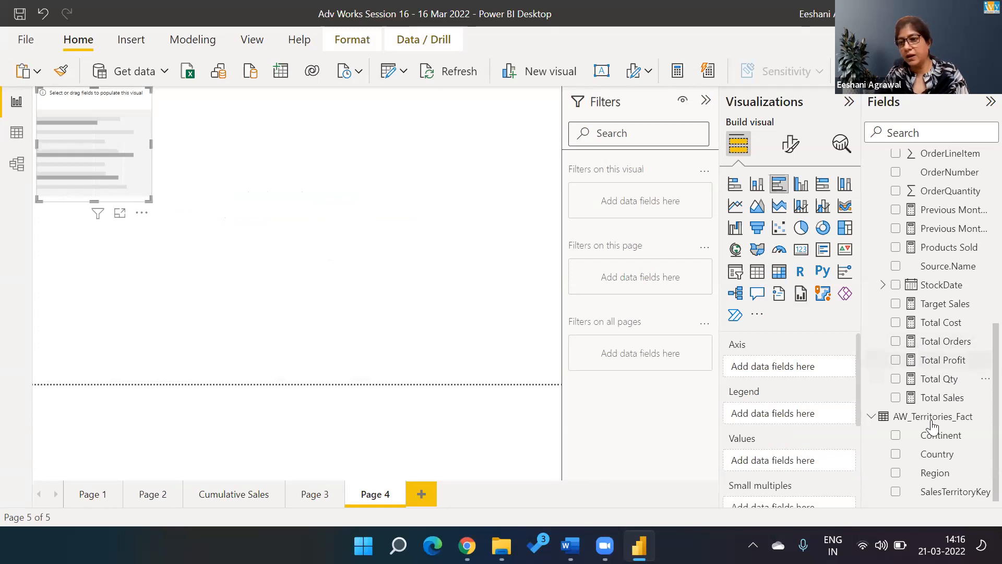
left_click(871, 416)
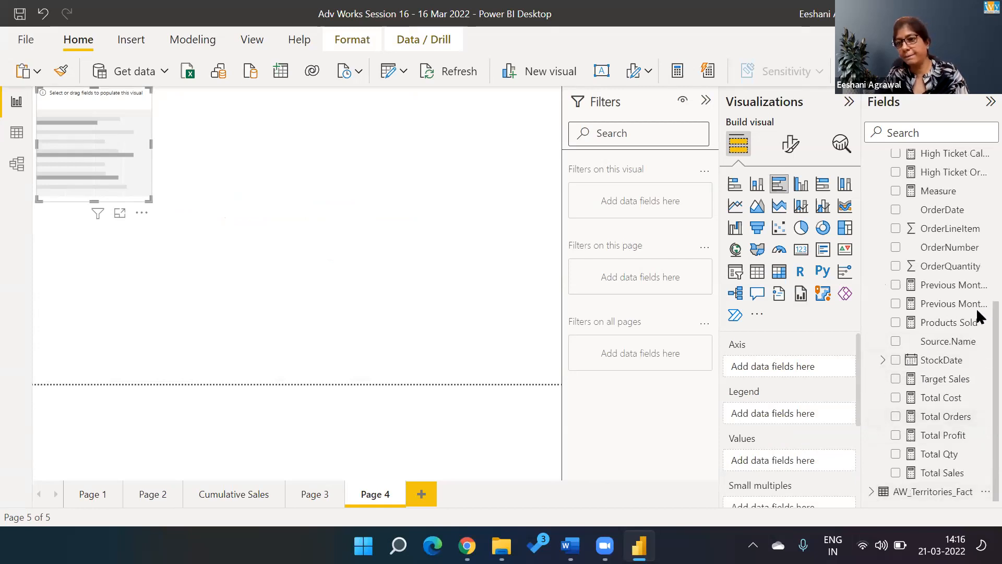
left_click(896, 416)
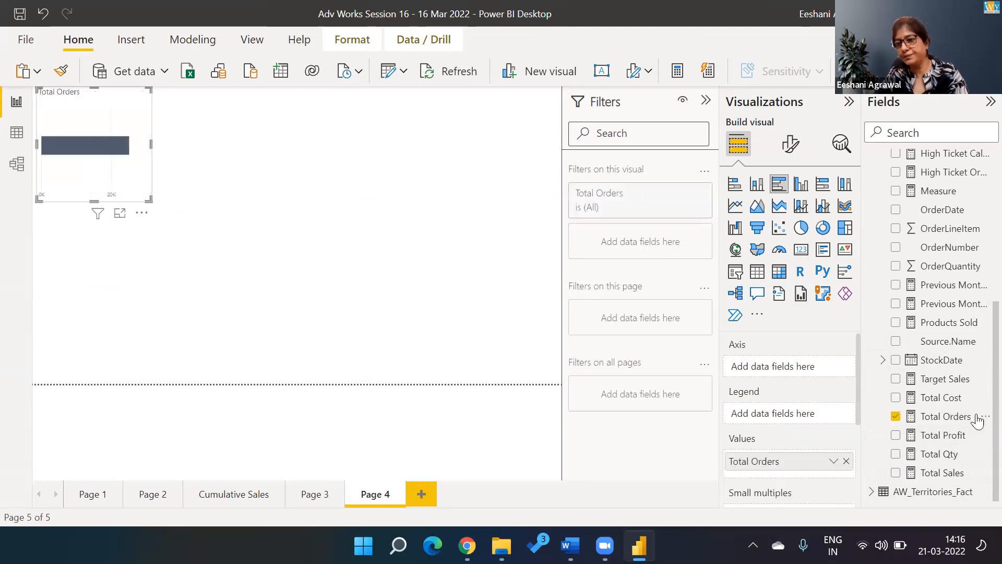
left_click(896, 472)
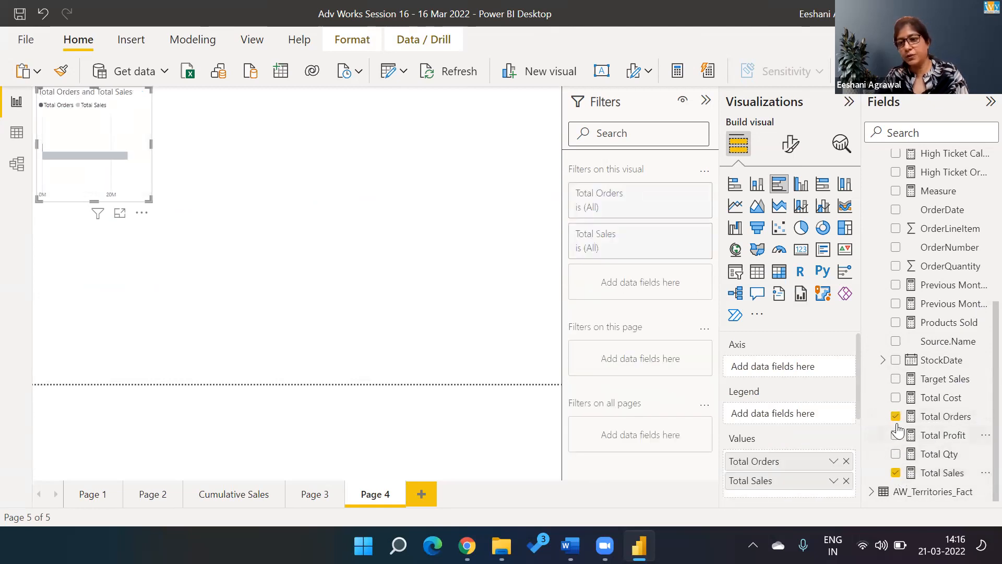
left_click(896, 416)
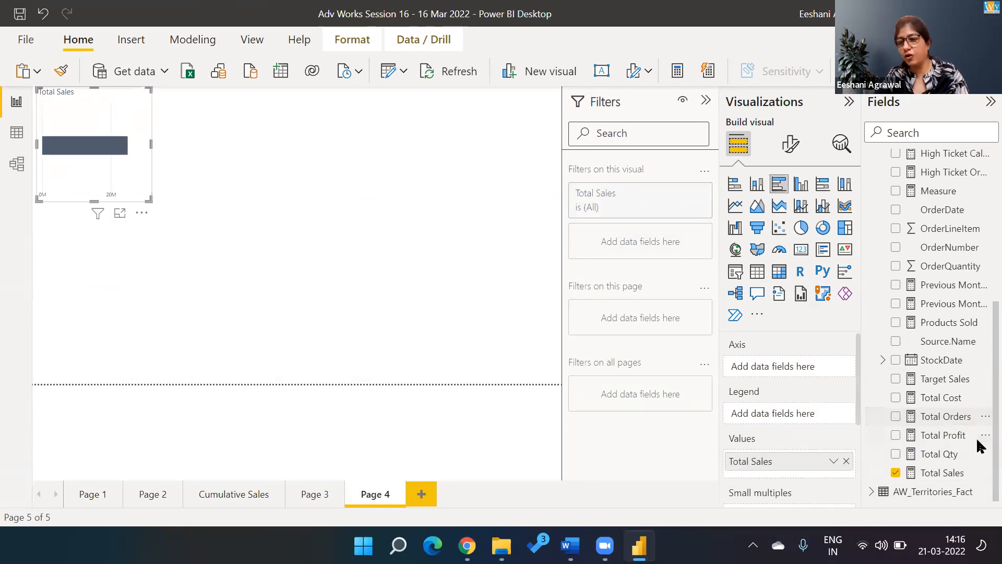
scroll(979, 287, "up", 5)
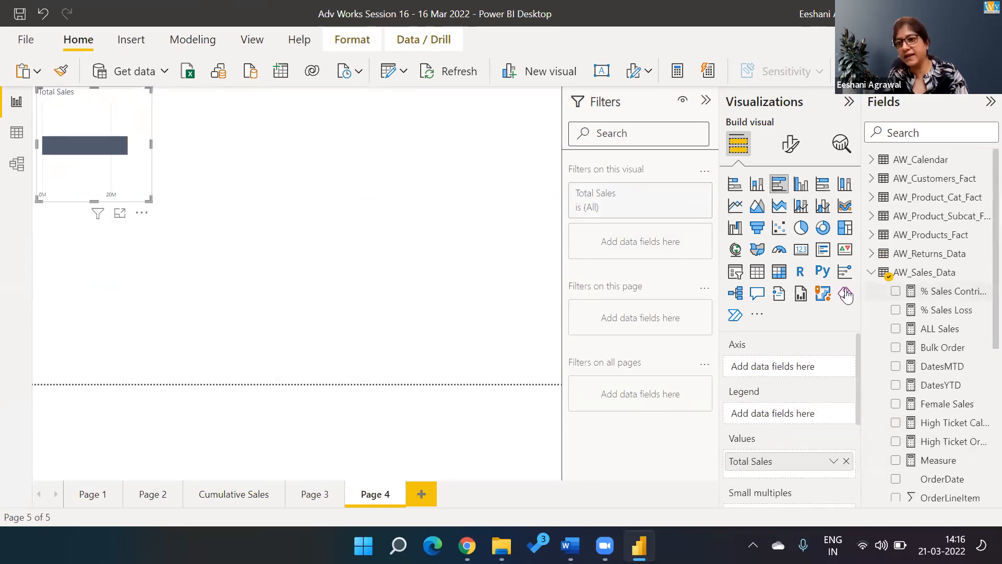
left_click(871, 272)
left_click(871, 216)
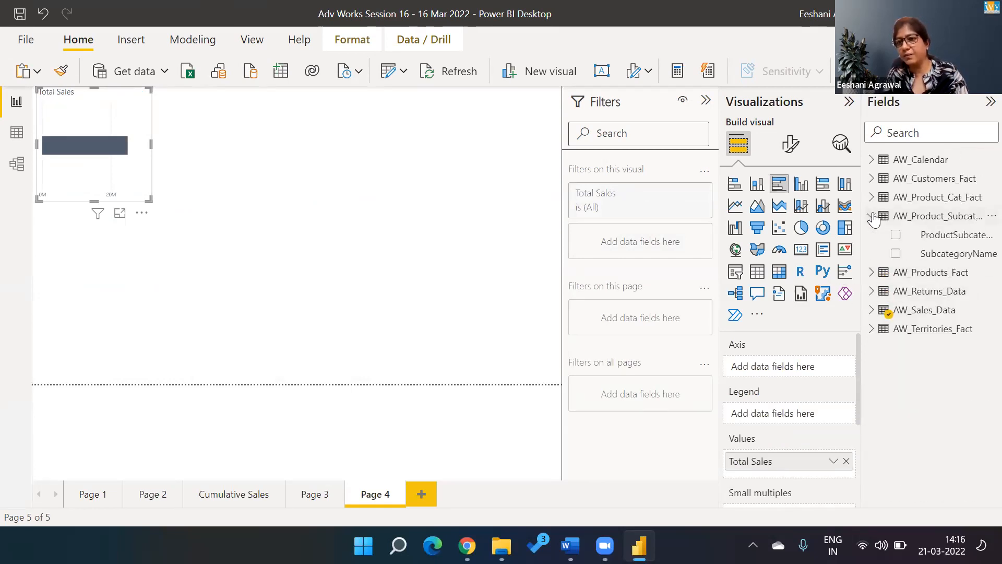
left_click(895, 254)
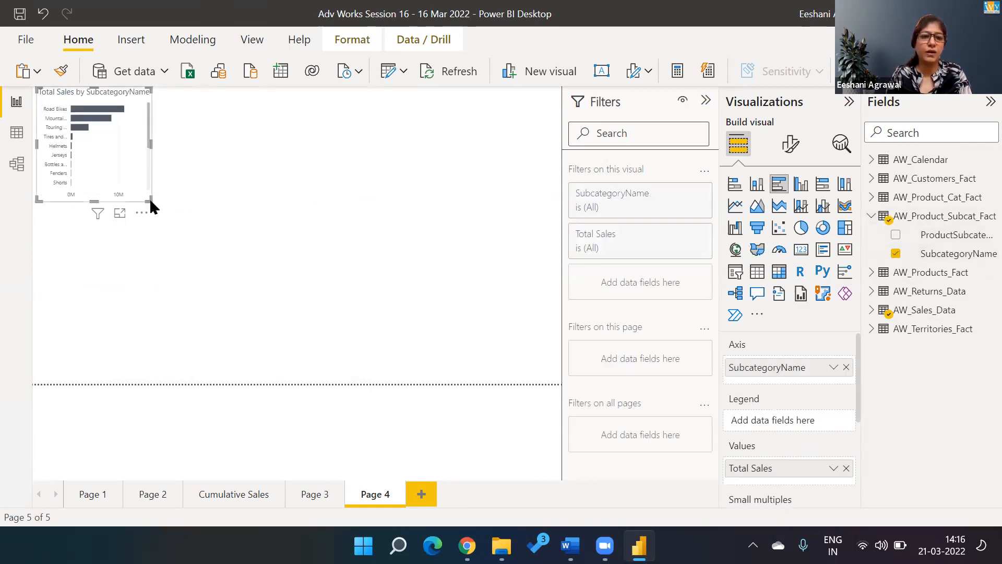
Step: Enlarge the bar chart, move it toward the page centre, and collapse the Filters pane
left_click_drag(151, 199, 322, 384)
left_click_drag(230, 94, 330, 103)
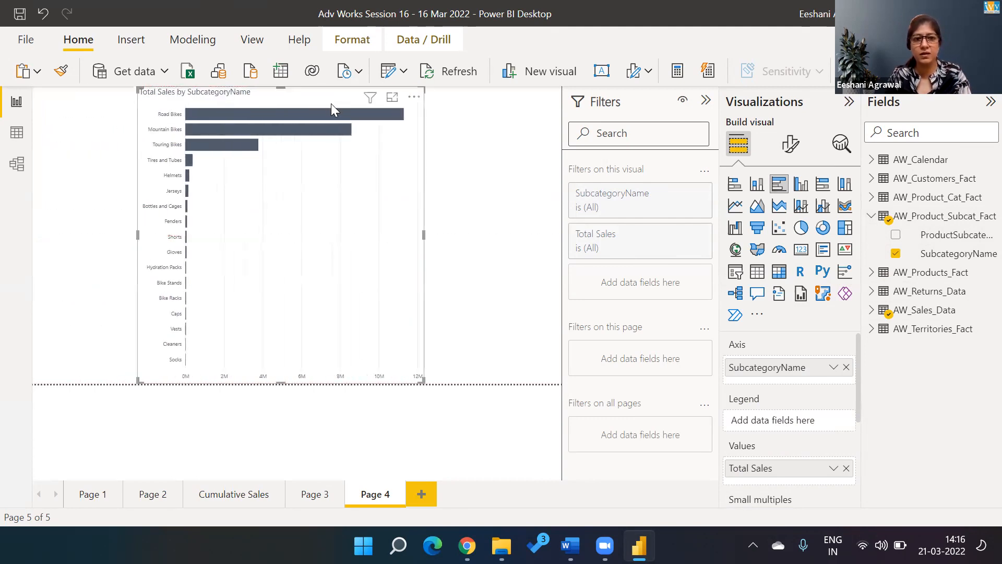
left_click(517, 149)
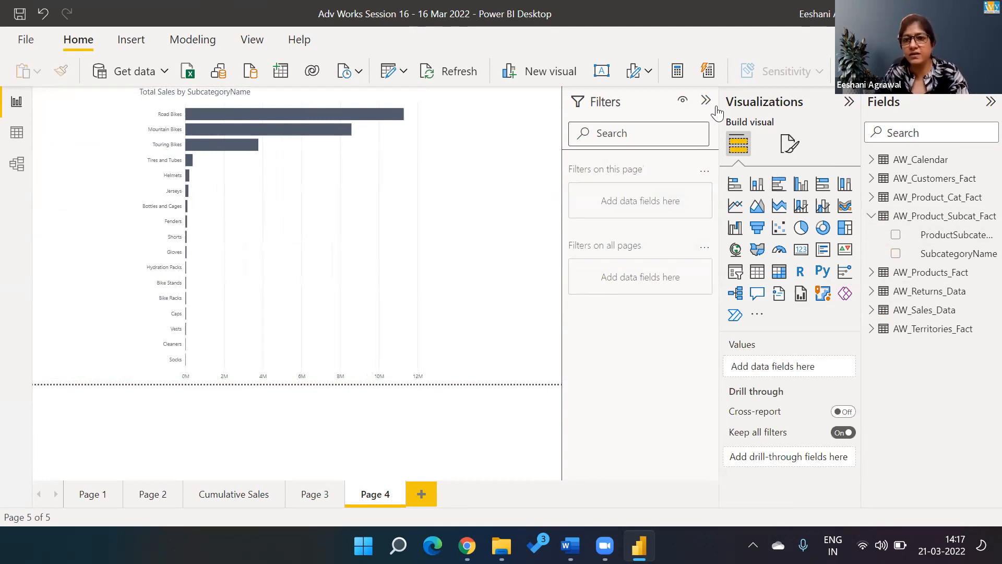
left_click(625, 106)
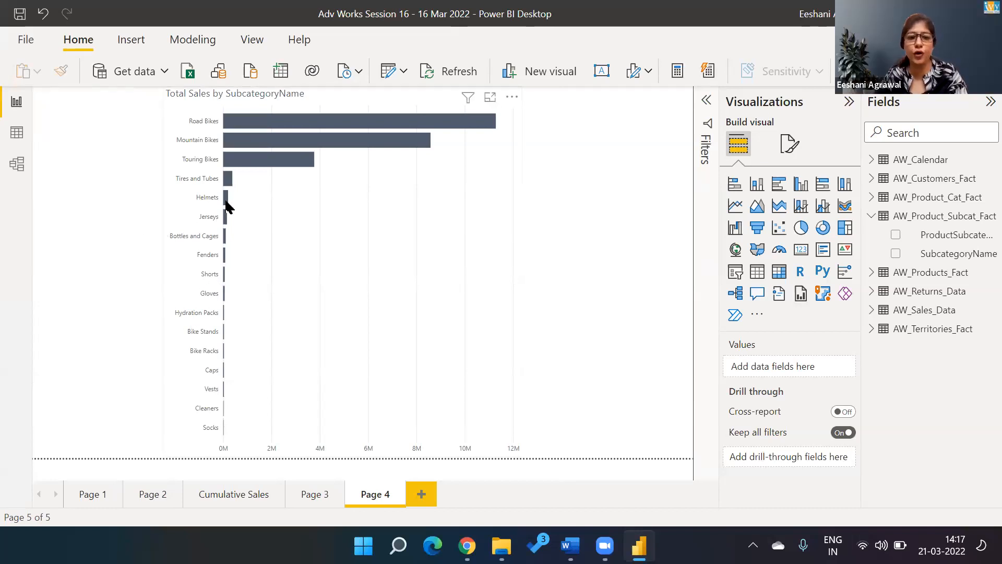
Step: Rename Page 4 to Sub-Category
double_click(379, 493)
type("subcategory")
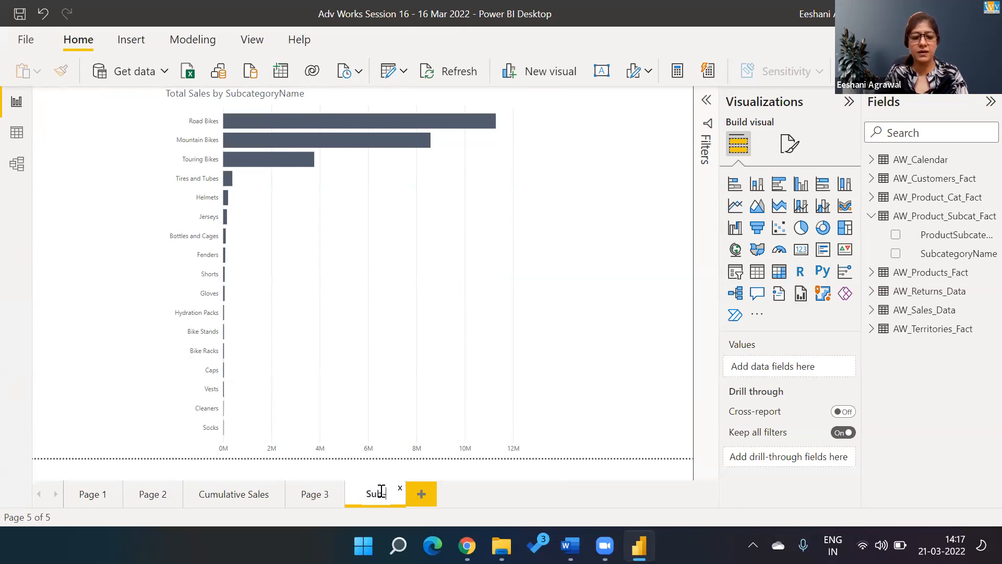
key("Return")
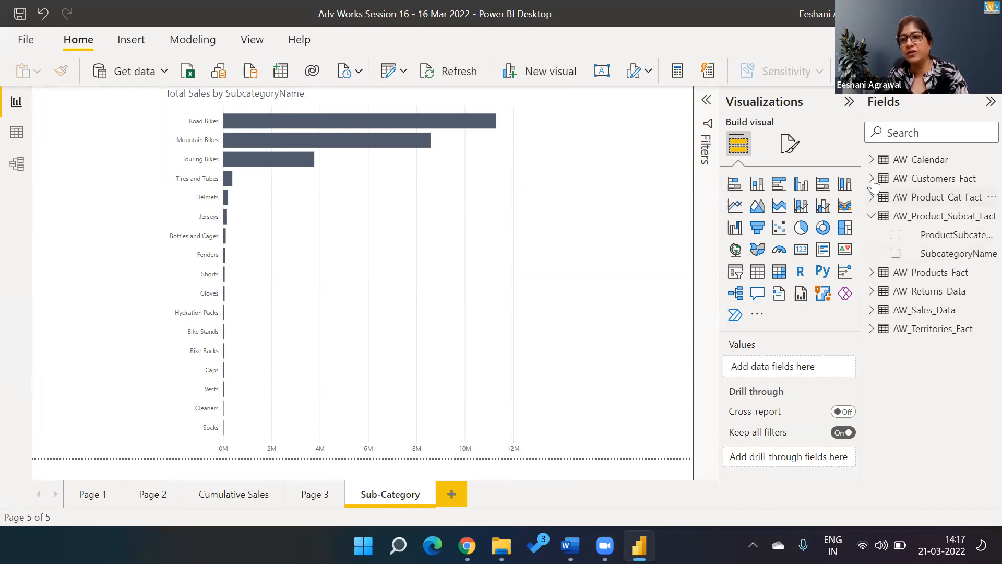
Step: Add CategoryName from AW_Product_Cat_Fact as the page's drill-through field
right_click(870, 196)
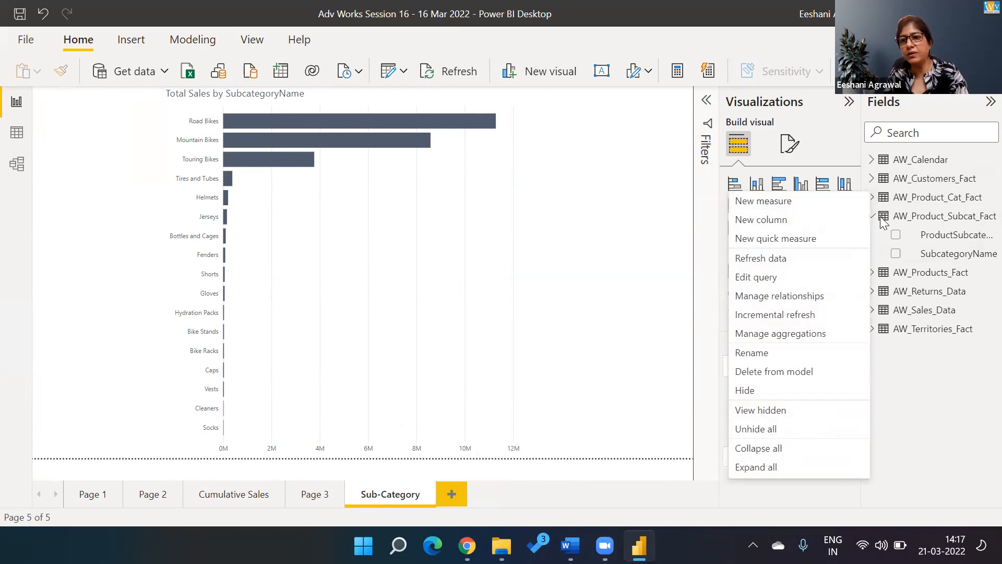
left_click(931, 201)
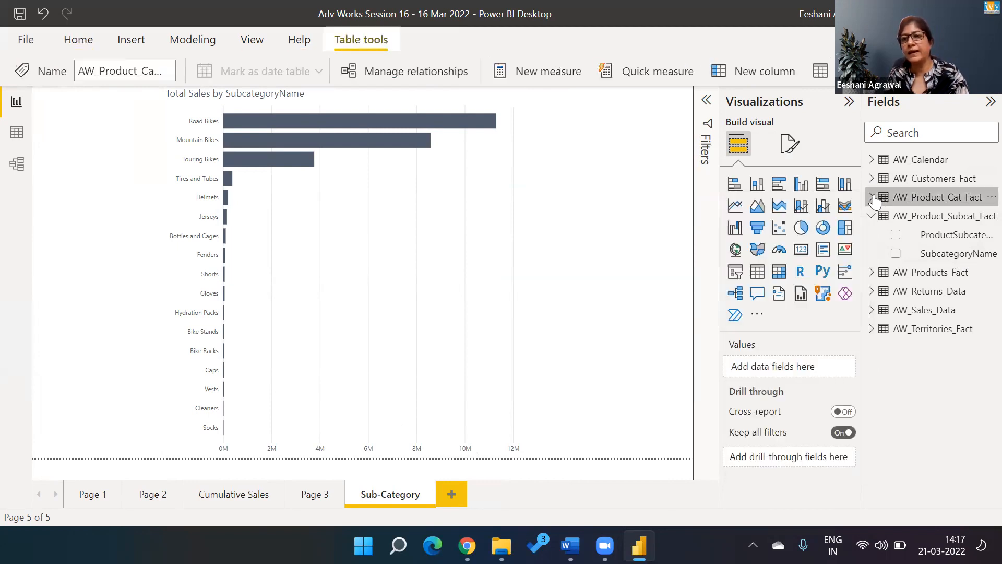
left_click(934, 199)
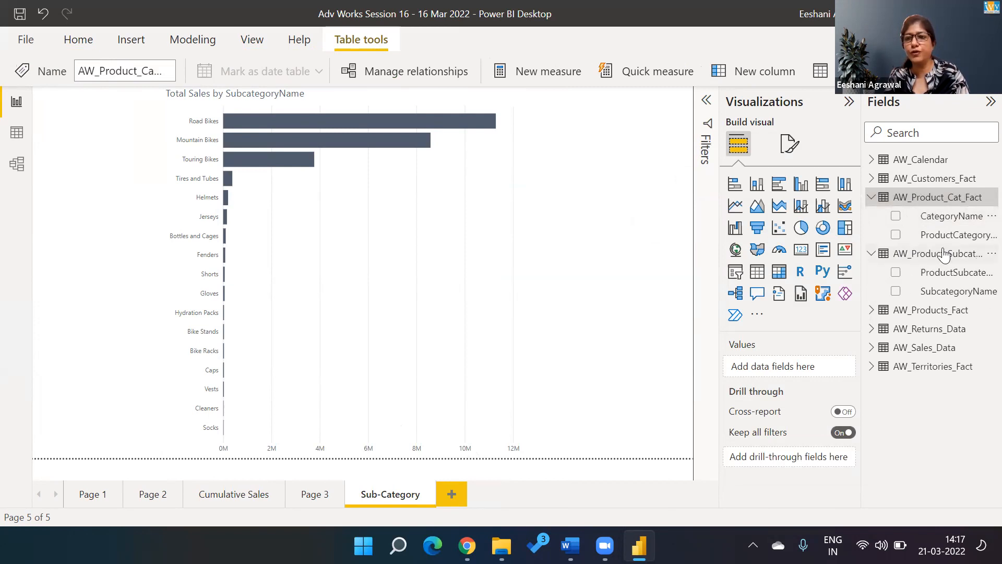
left_click_drag(951, 215, 804, 459)
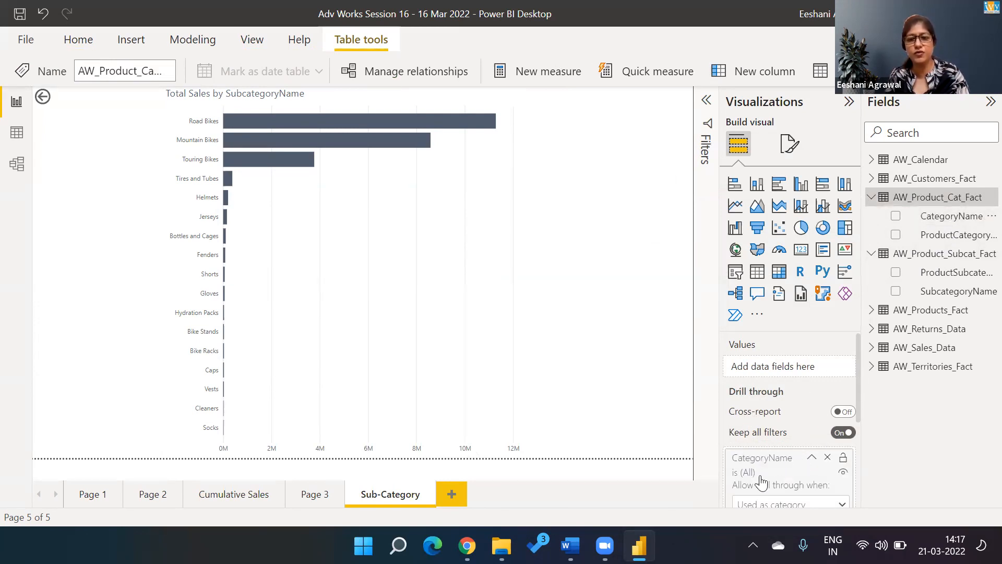
Step: Drill through from the Accessories treemap tile to Sub-Category, then return to Page 3
left_click(311, 502)
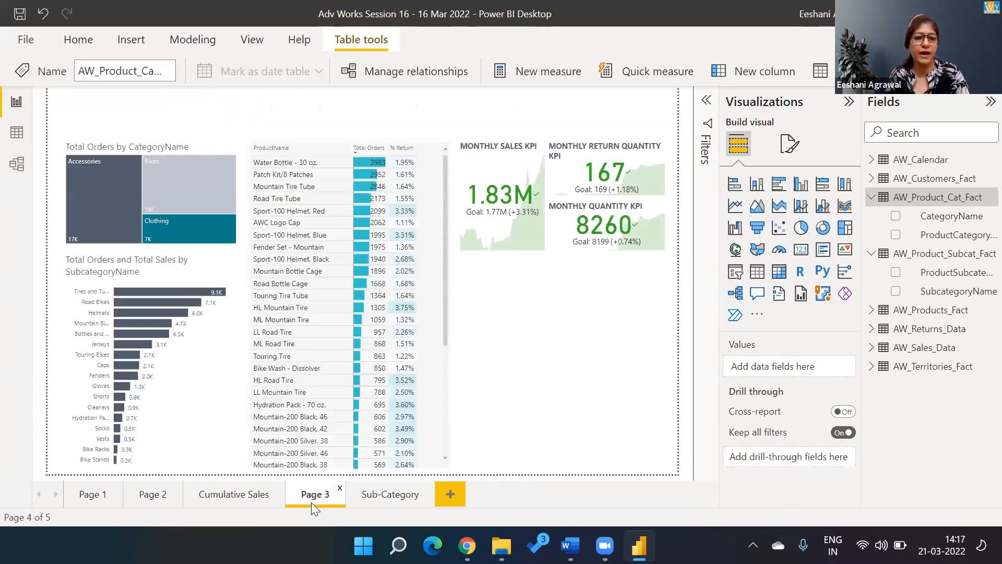
right_click(117, 189)
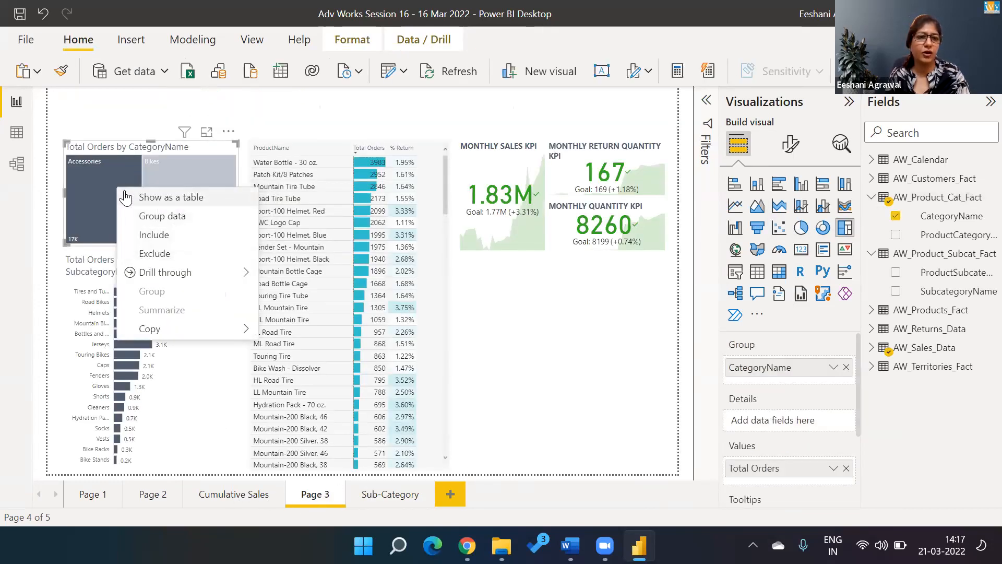
mouse_move(156, 274)
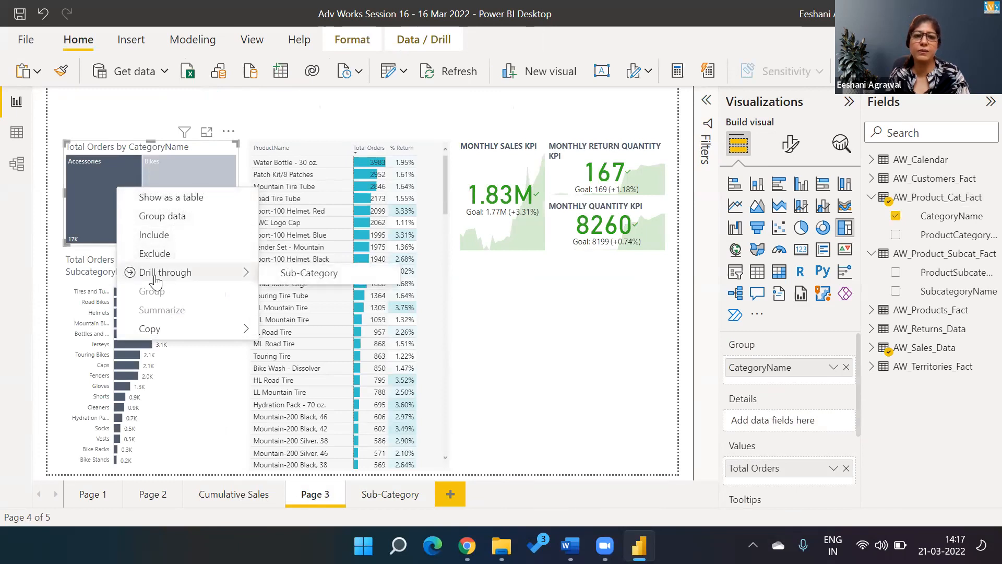
left_click(303, 284)
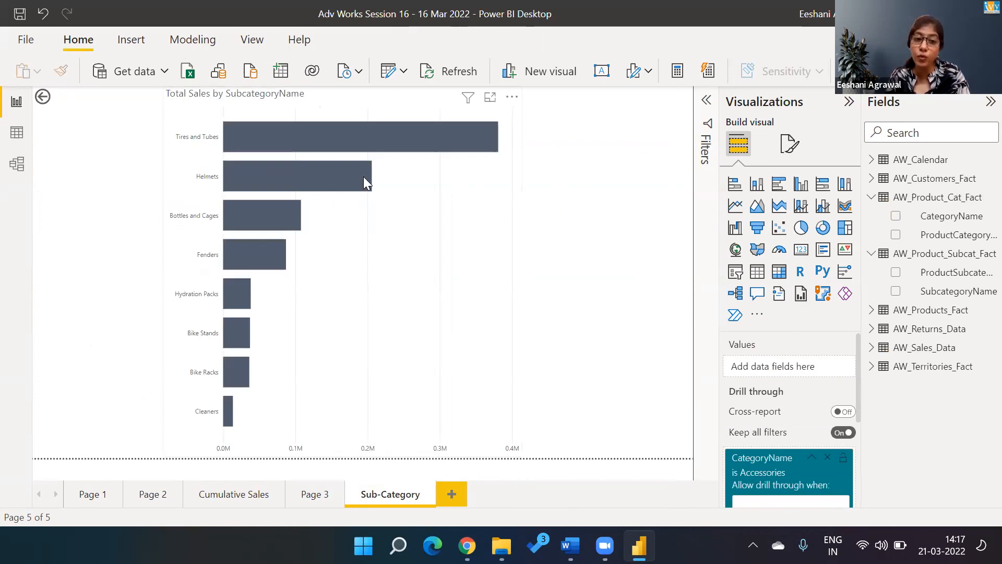
mouse_move(364, 177)
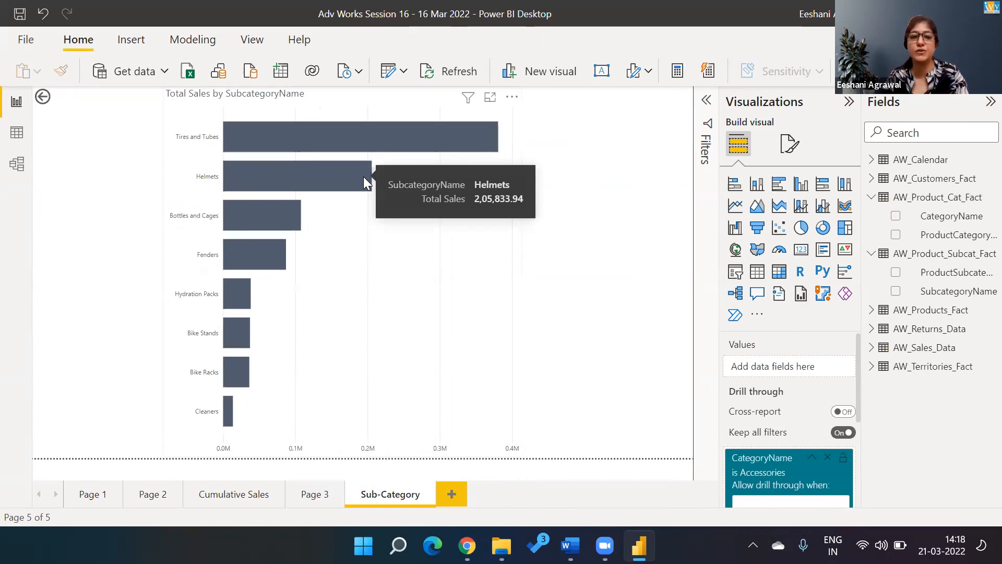
left_click(43, 98, "ctrl")
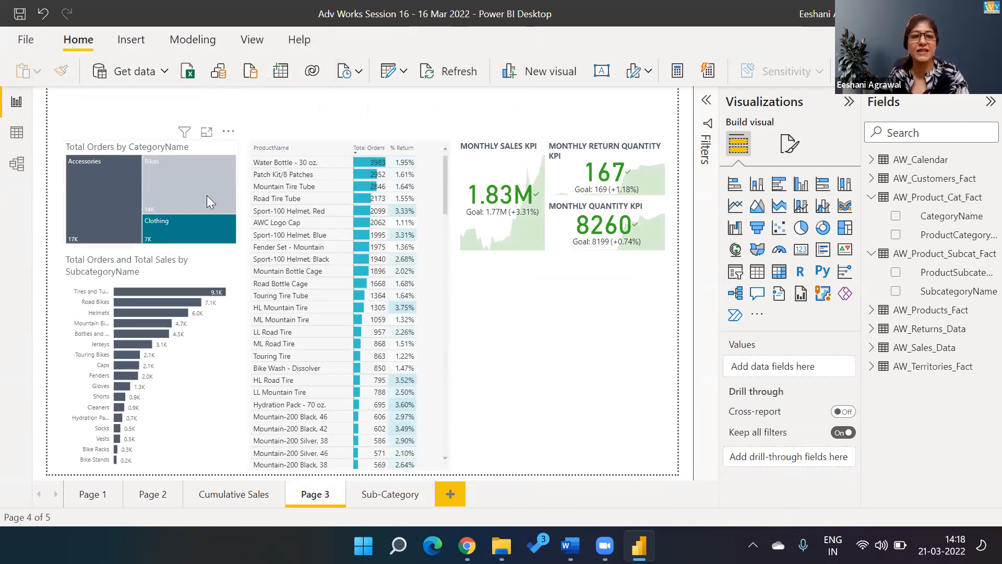
Step: Drill through from the Bikes tile to see Road, Mountain and Touring Bikes sales
mouse_move(207, 197)
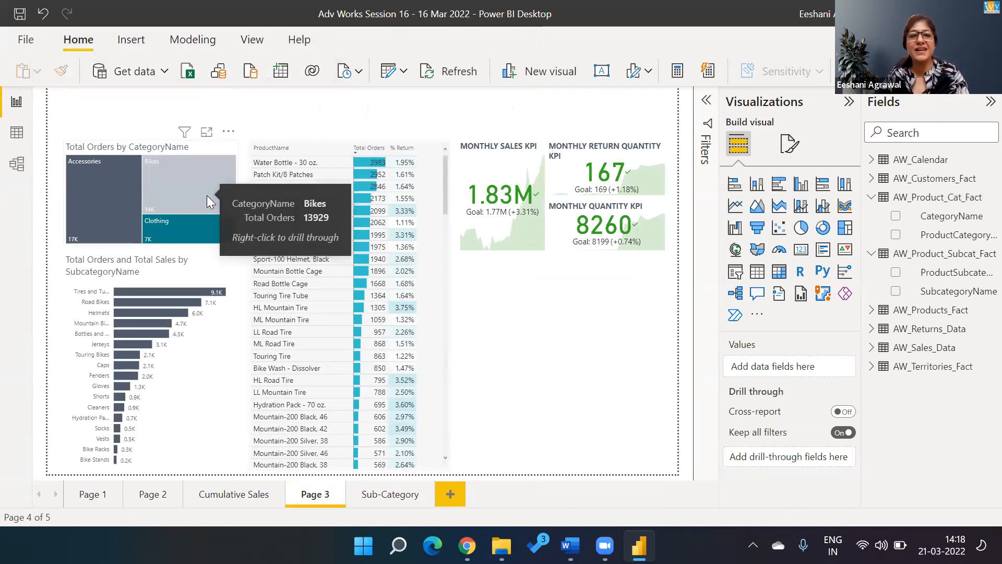
mouse_move(158, 230)
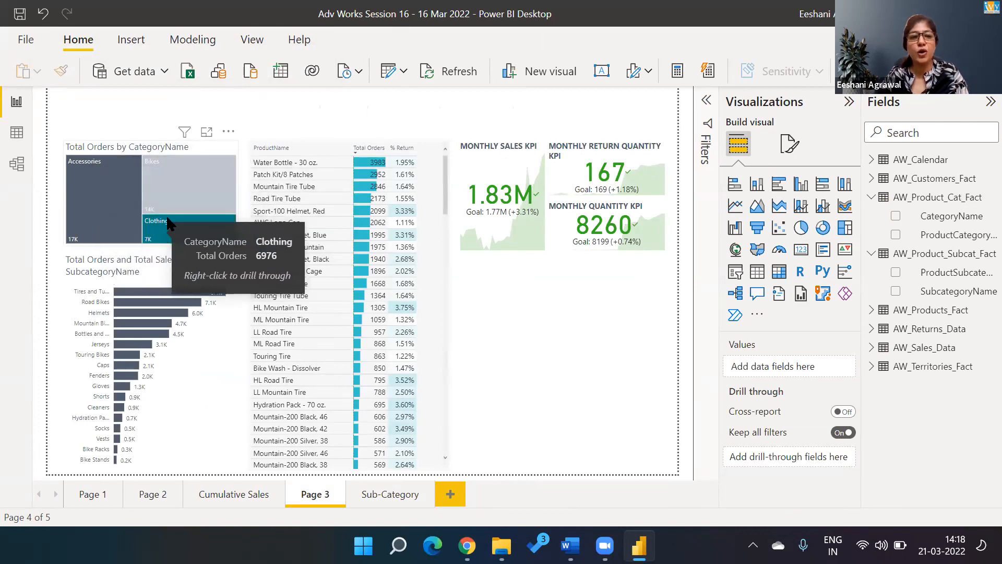
mouse_move(172, 198)
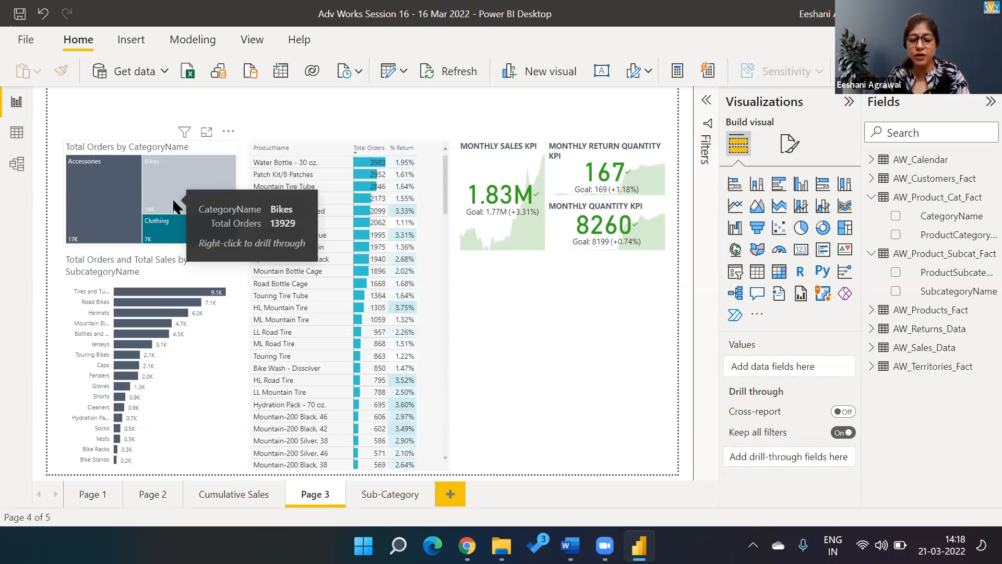
right_click(172, 198)
mouse_move(209, 295)
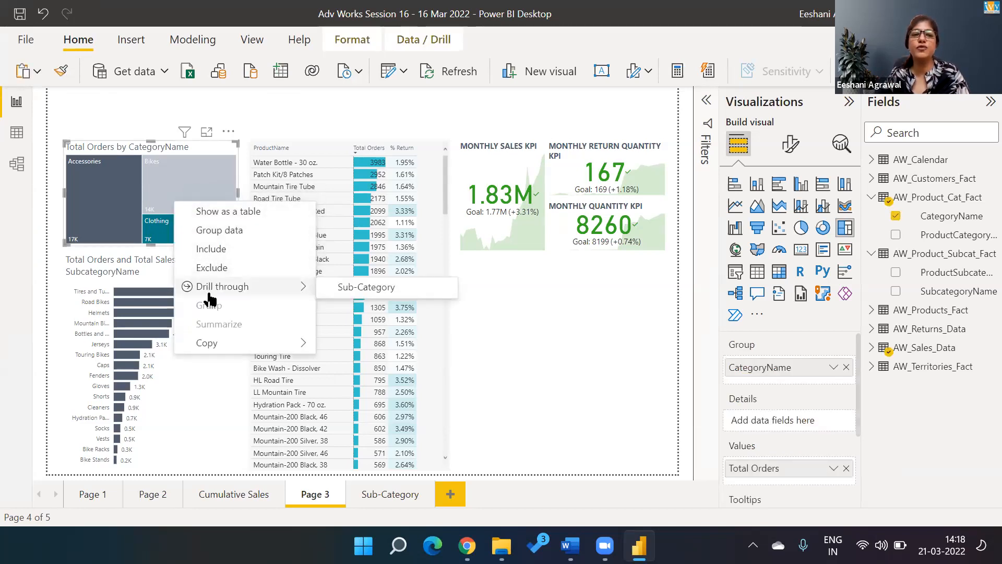
left_click(381, 295)
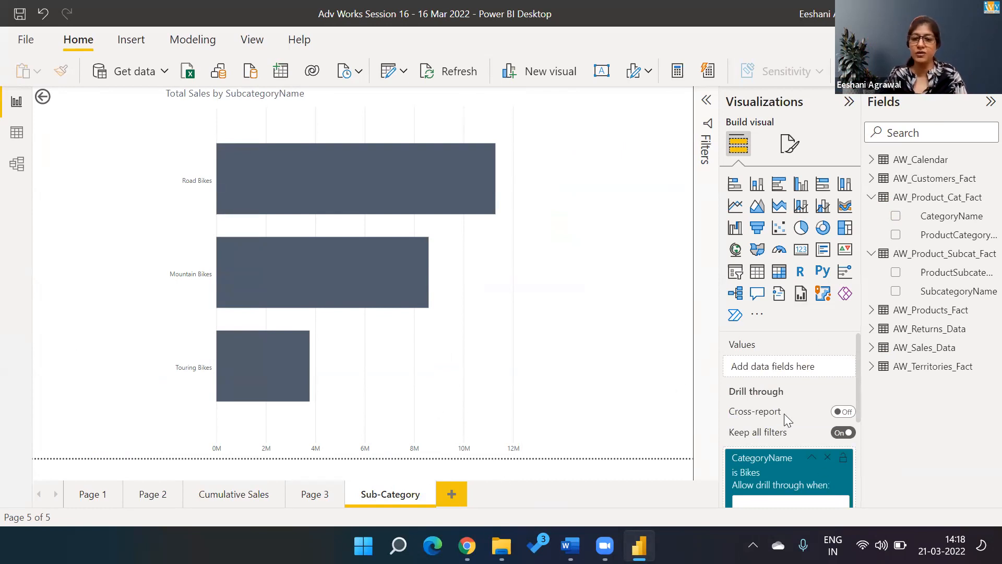
mouse_move(783, 414)
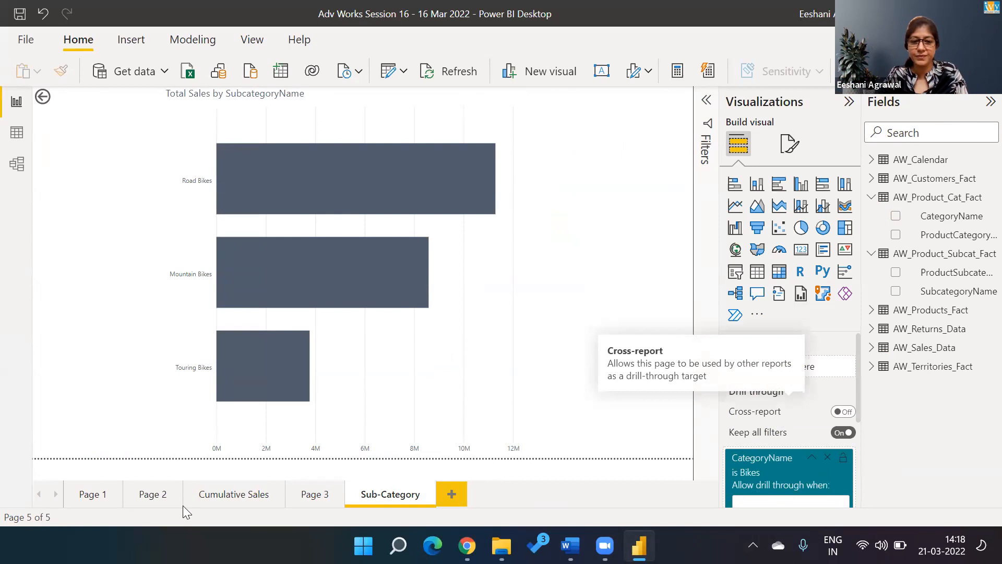
Step: Drill through from Bikes again from Page 3, then use the back button to return
left_click(314, 494)
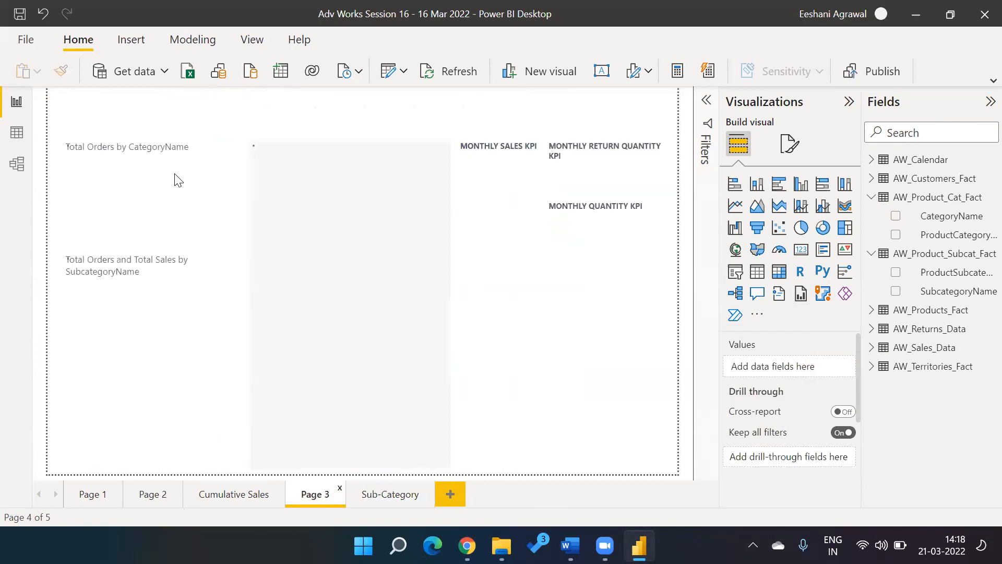
right_click(174, 173)
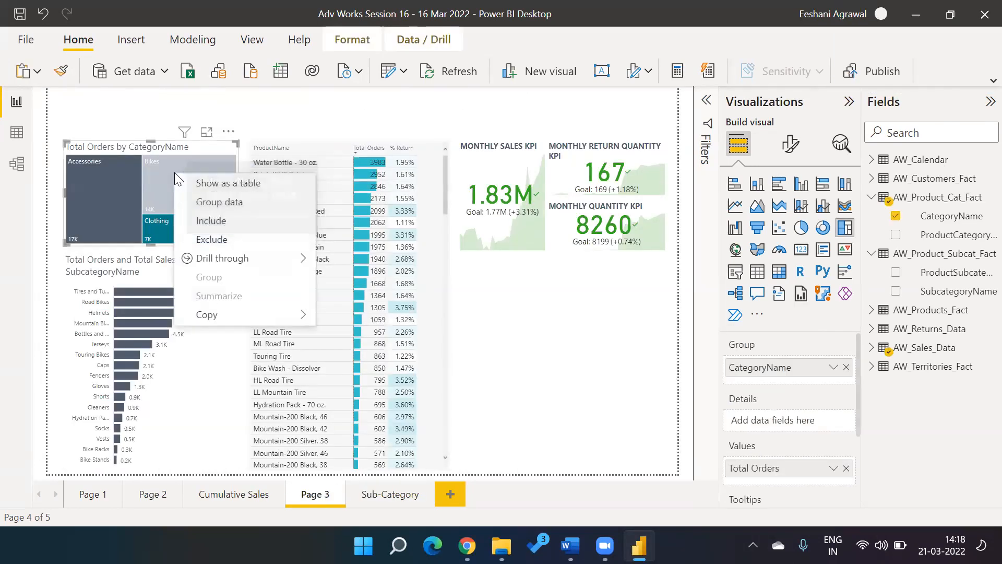
mouse_move(282, 258)
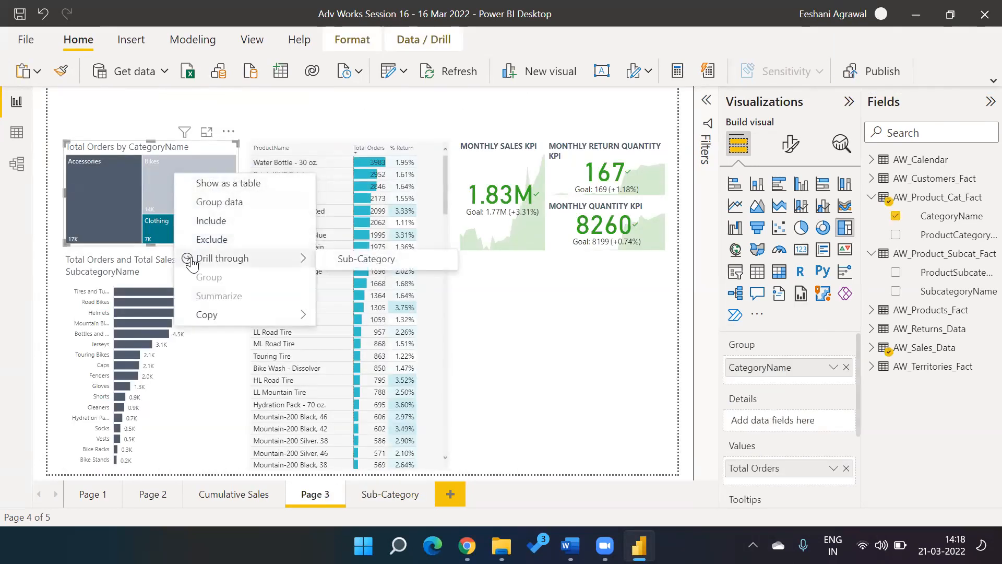
left_click(343, 259)
mouse_move(343, 259)
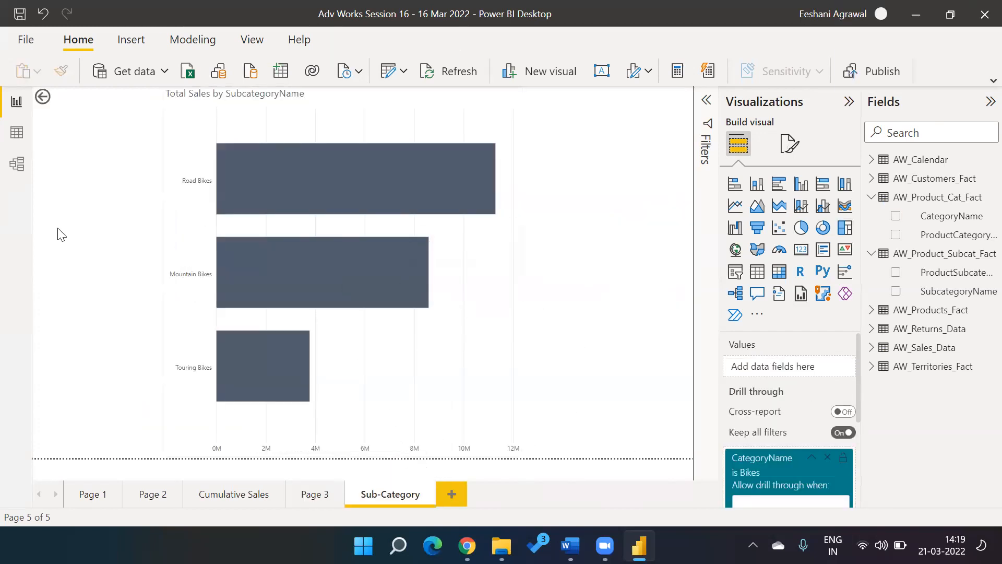
left_click(43, 109)
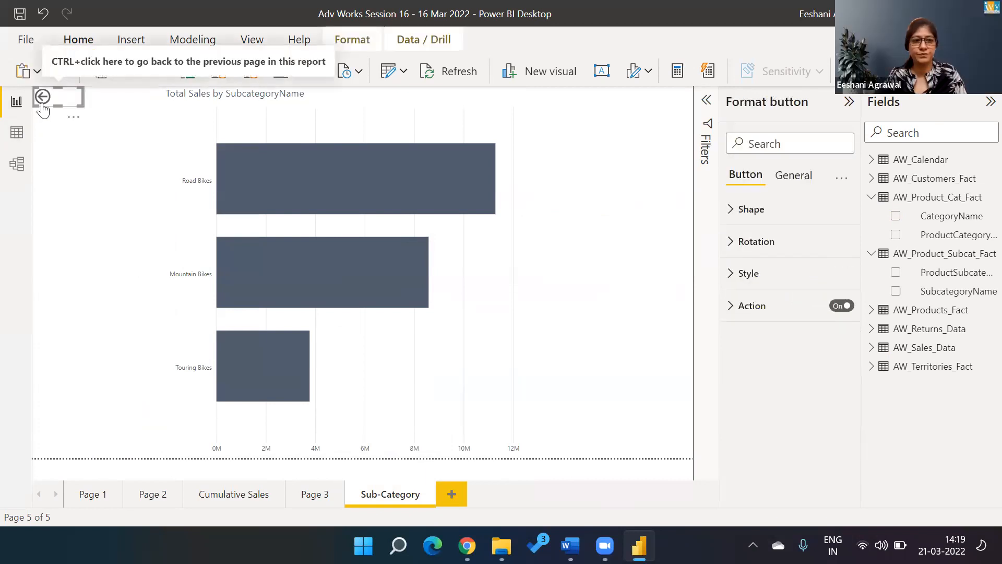
left_click(44, 107, "ctrl")
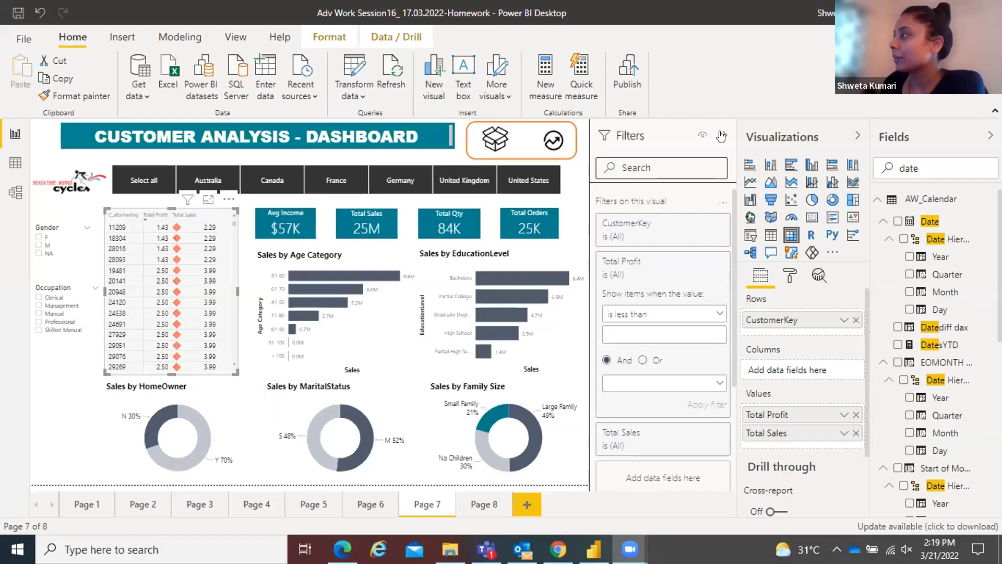
Step: Sort the customer table by Total Profit descending and apply a Top 10 CustomerKey filter by Total Profit
left_click(721, 136)
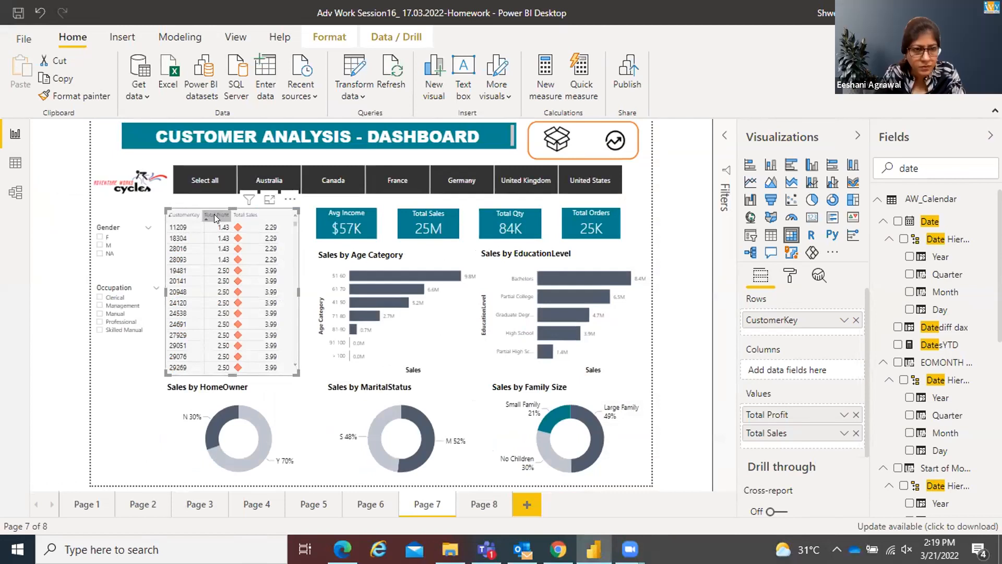
left_click(214, 214)
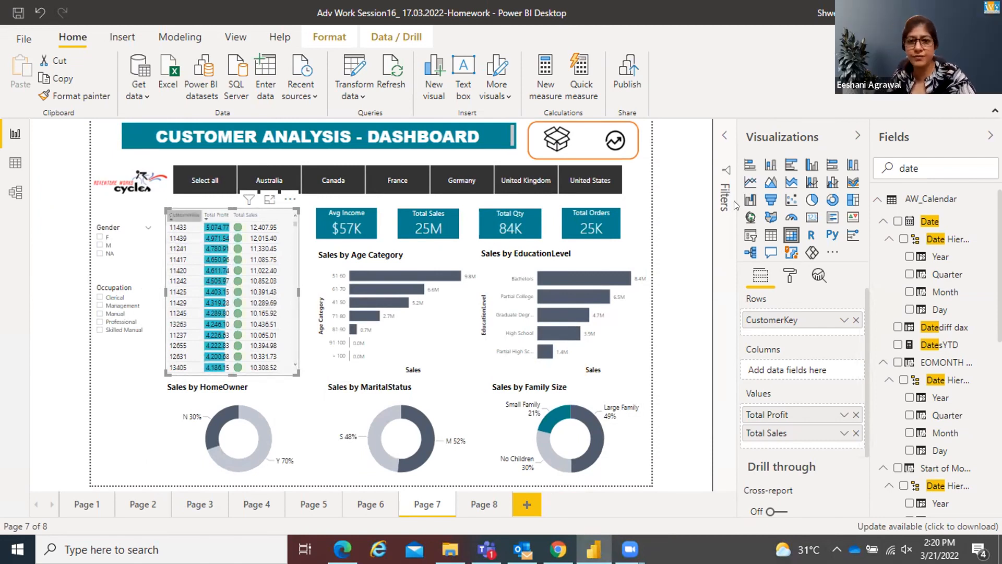
left_click(722, 136)
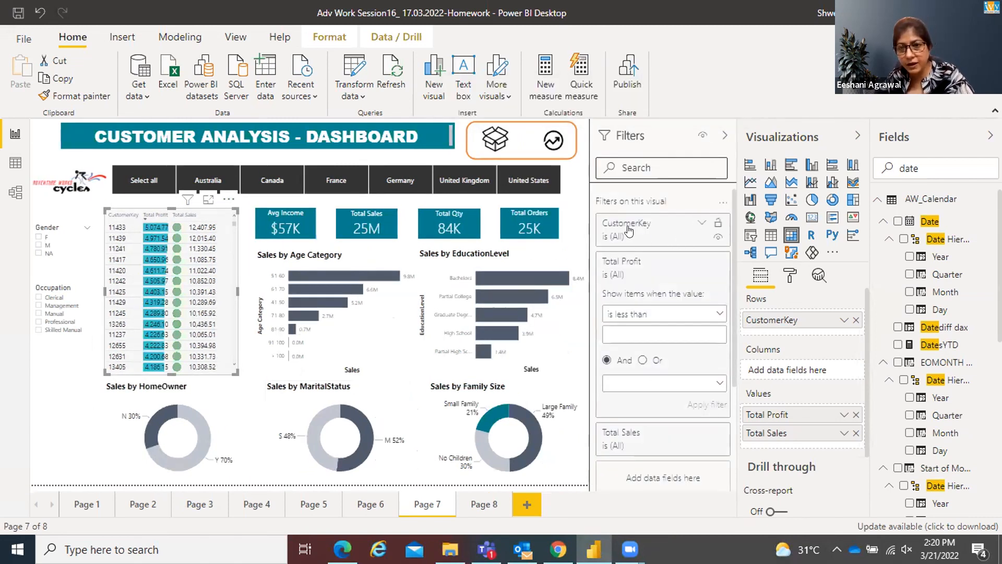
left_click(699, 229)
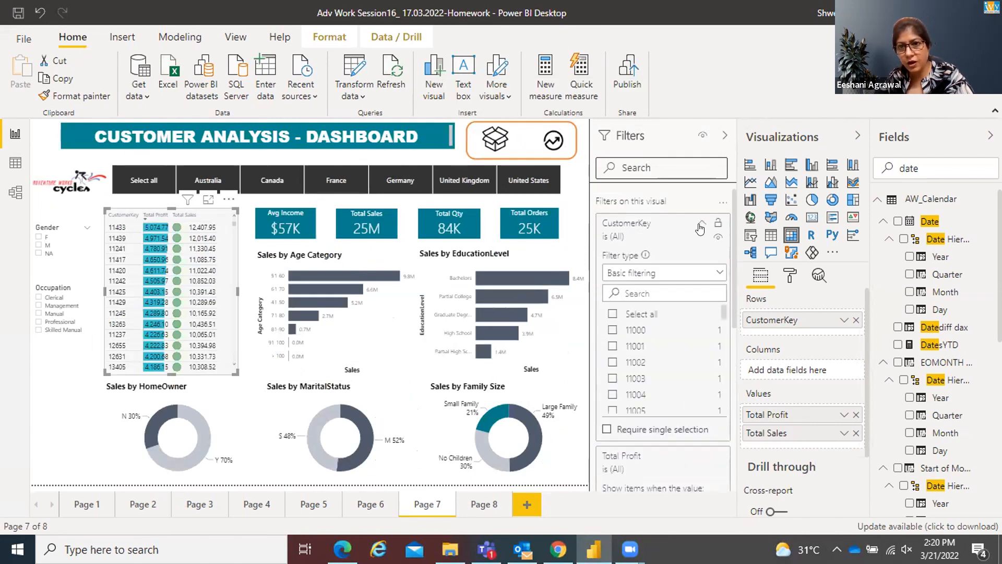
left_click(716, 274)
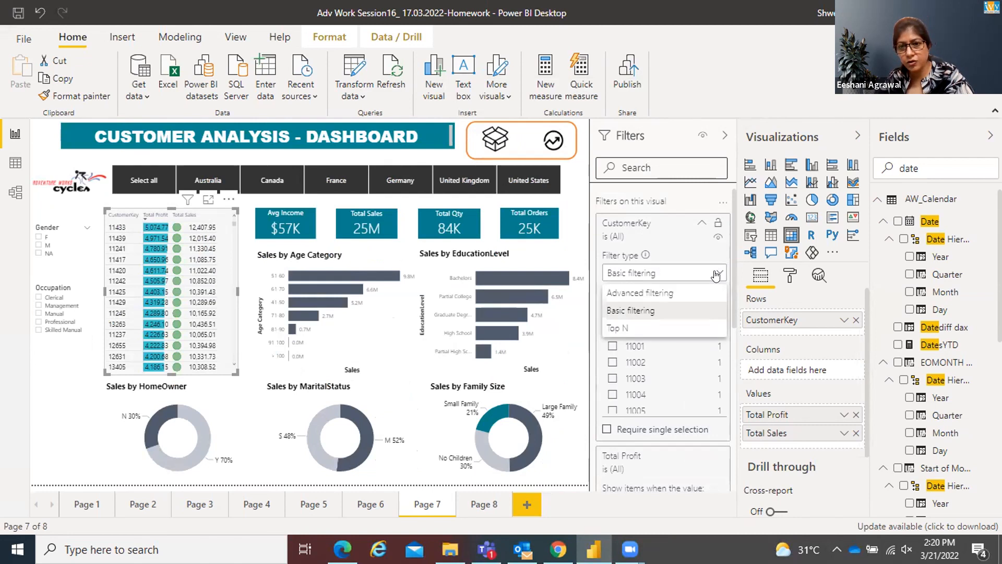
left_click(654, 329)
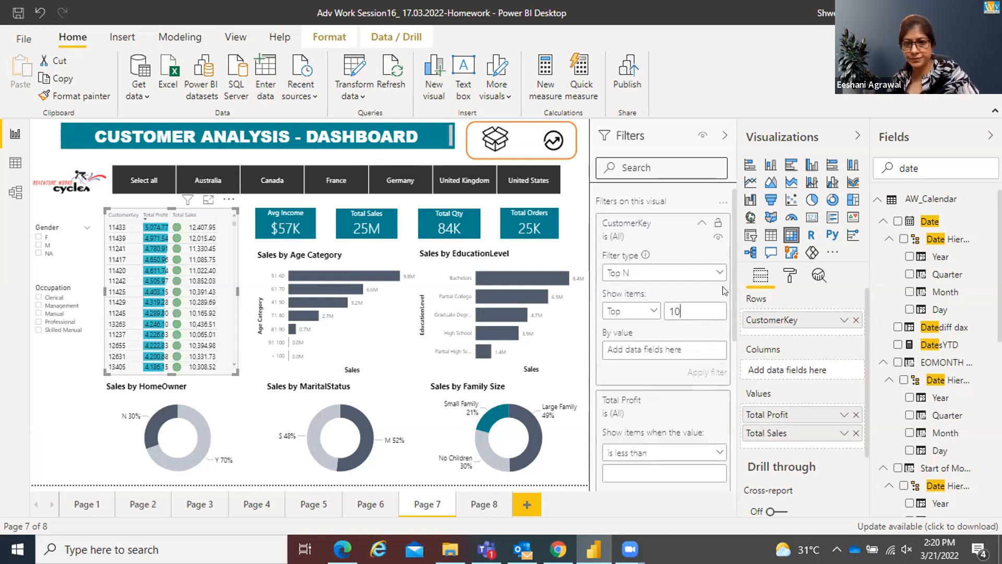
double_click(925, 162)
type("tot")
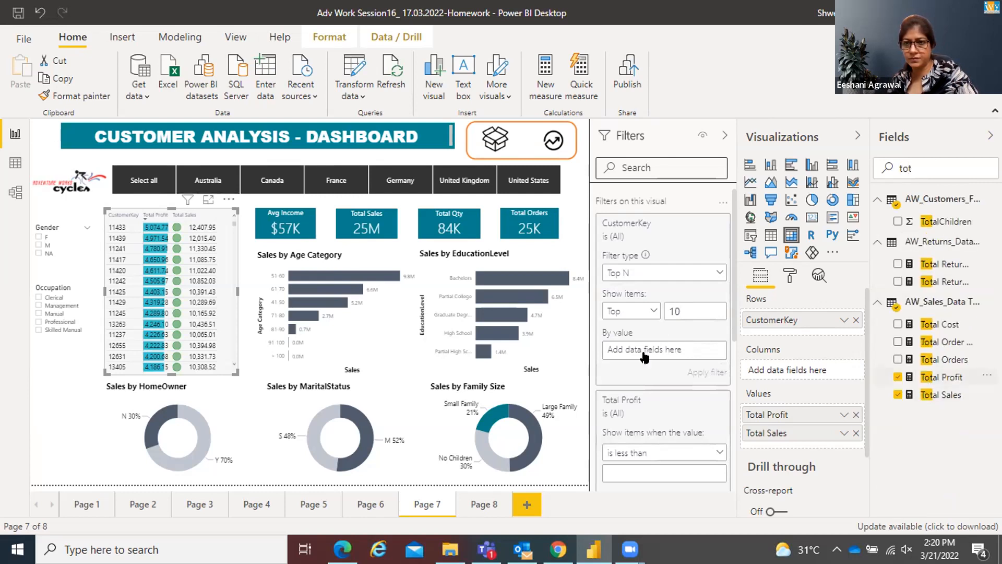
left_click_drag(678, 348, 674, 349)
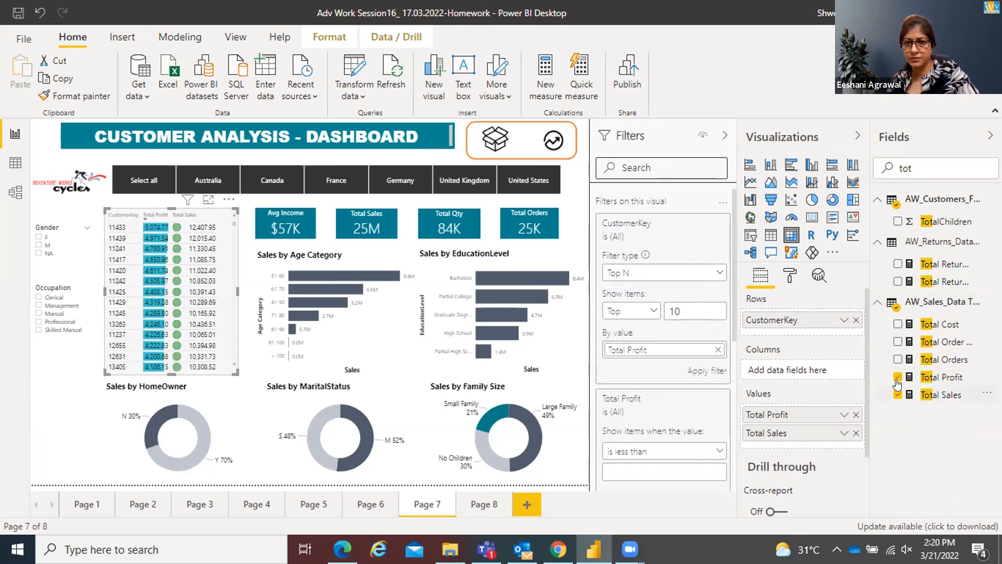
left_click(692, 372)
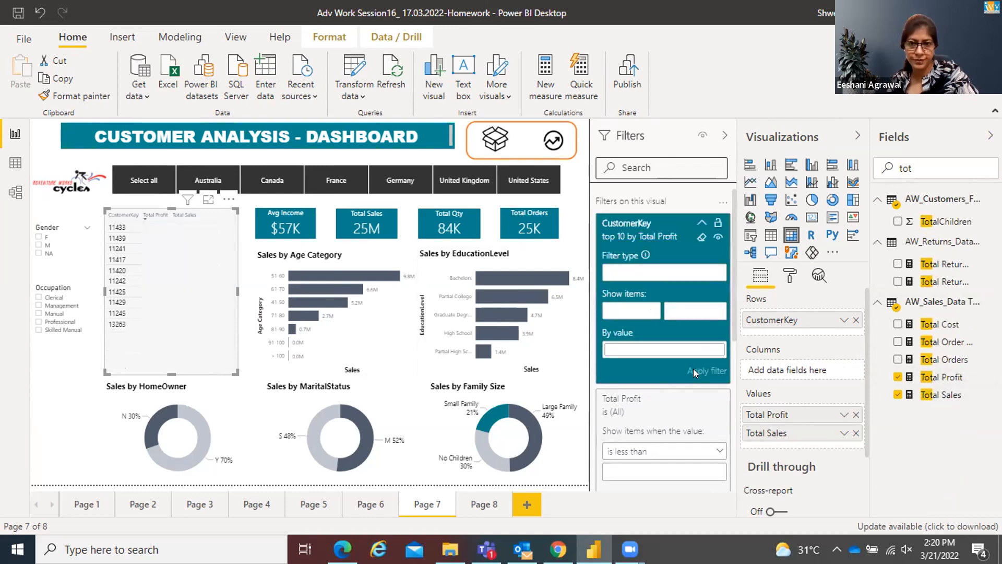
left_click(61, 429)
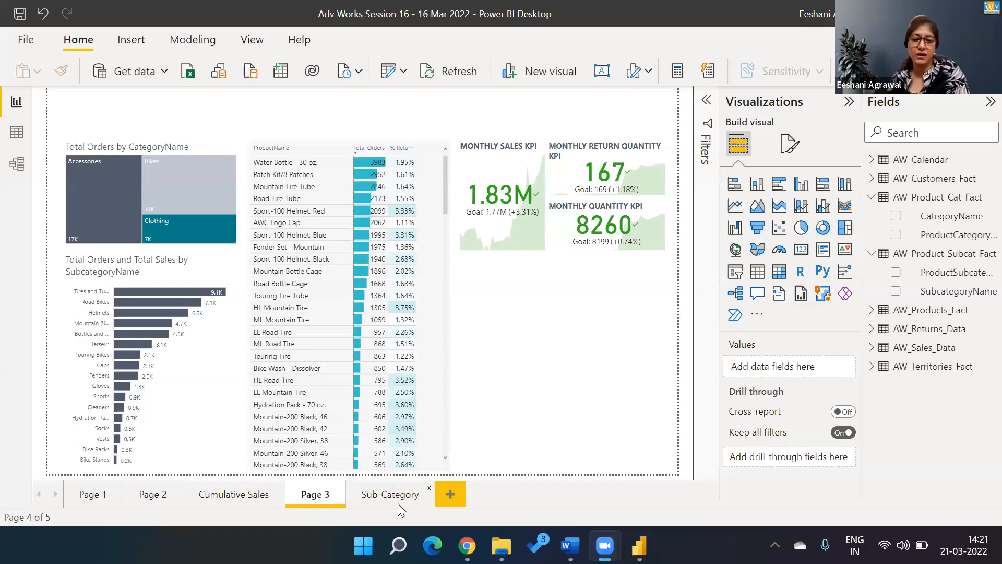
left_click(398, 503)
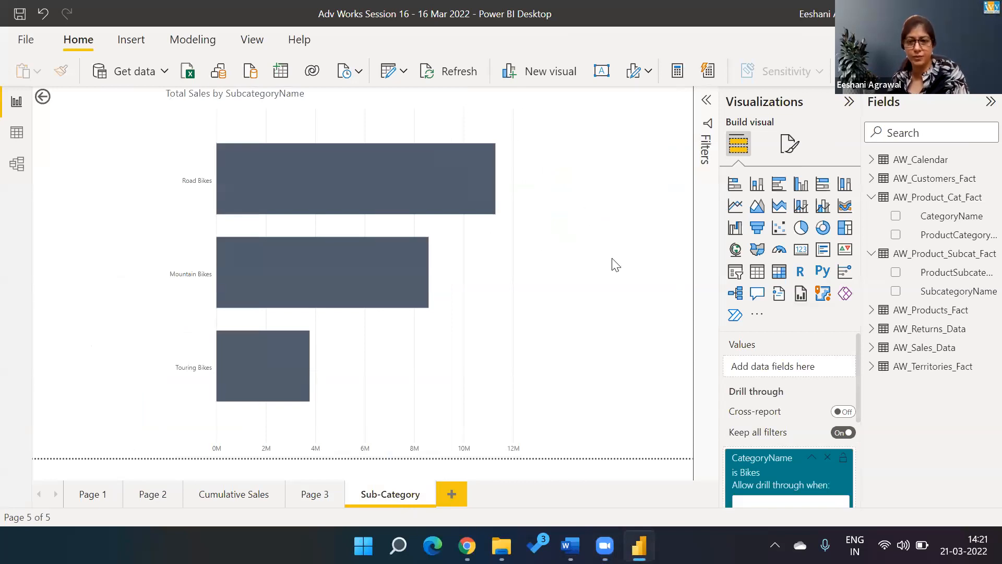
left_click(308, 500)
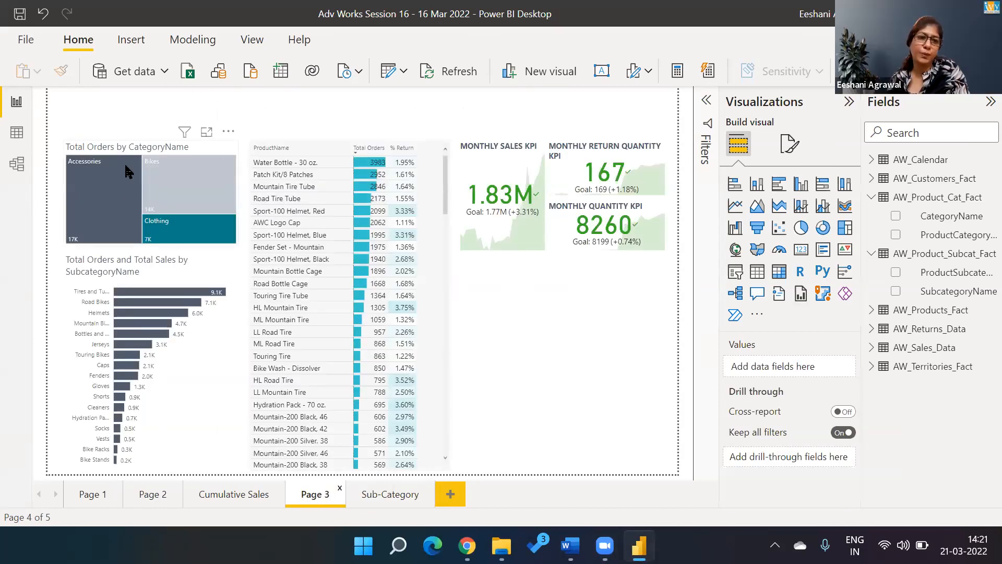
left_click(197, 149)
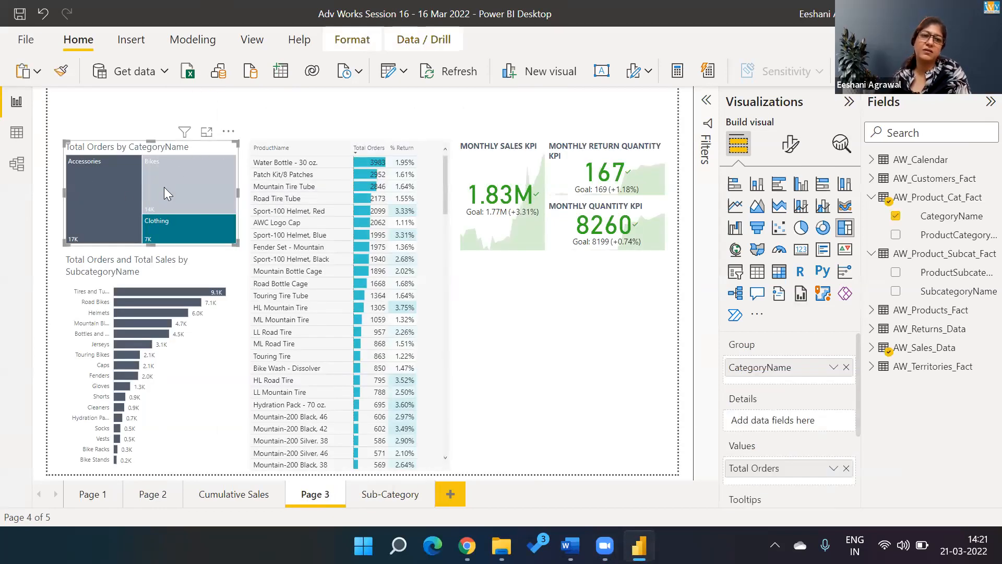
left_click(165, 188)
left_click(164, 187)
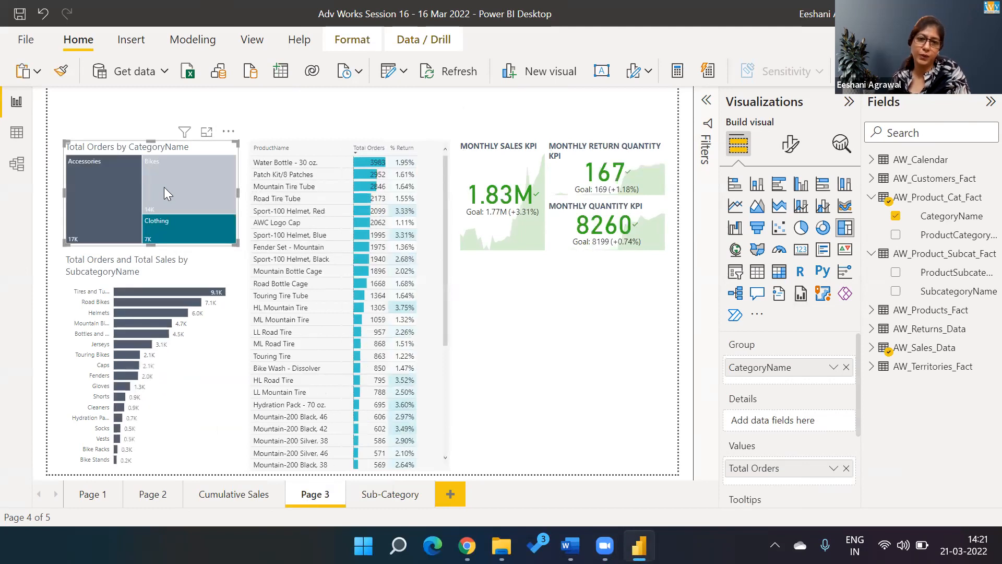
left_click(389, 482)
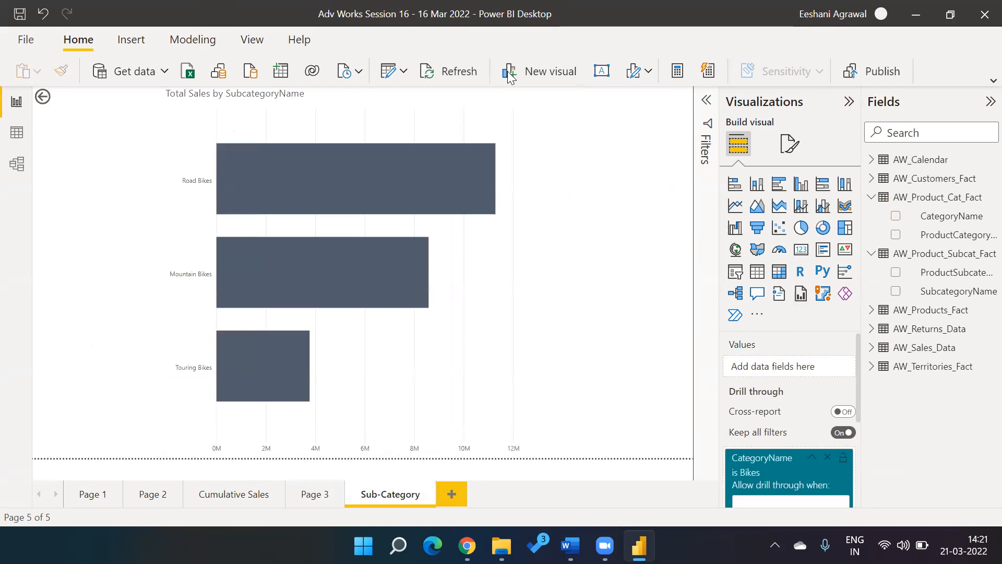
left_click(312, 501)
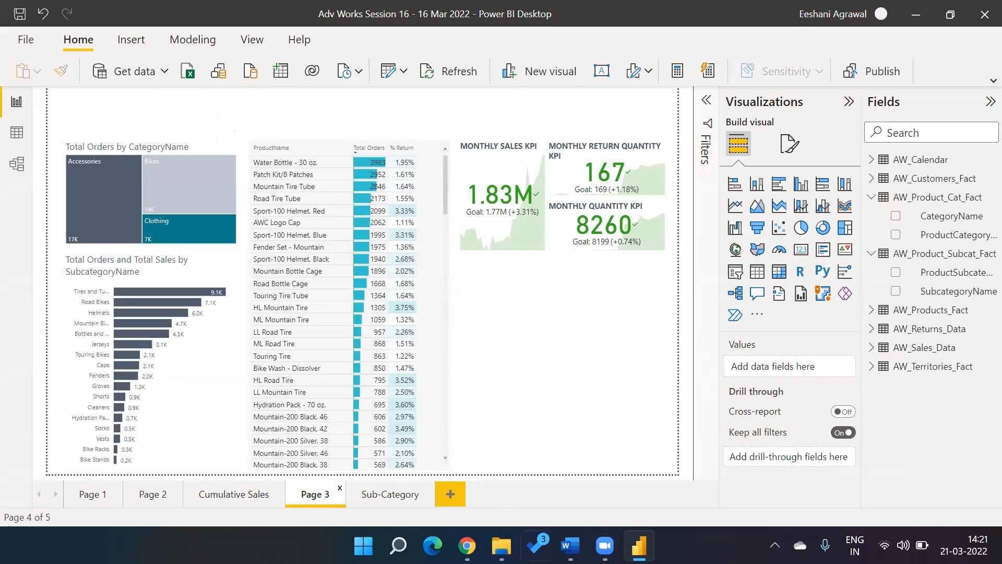
Step: Browse Power BI > Adv Works Data > AdventureWorks+CSV+Files and open Adv Work Final Dashboard.pdf
left_click(501, 545)
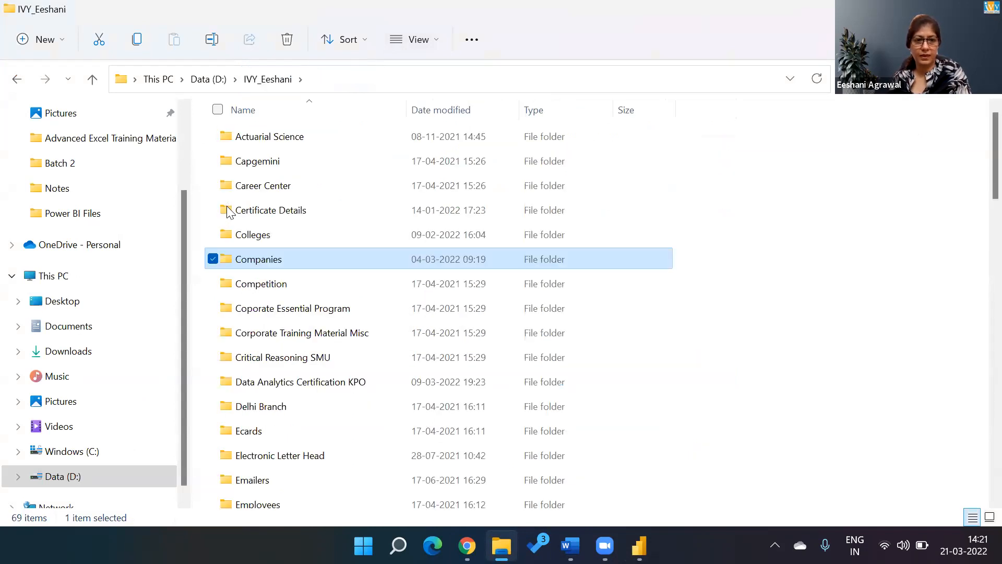
key("d")
key("Return")
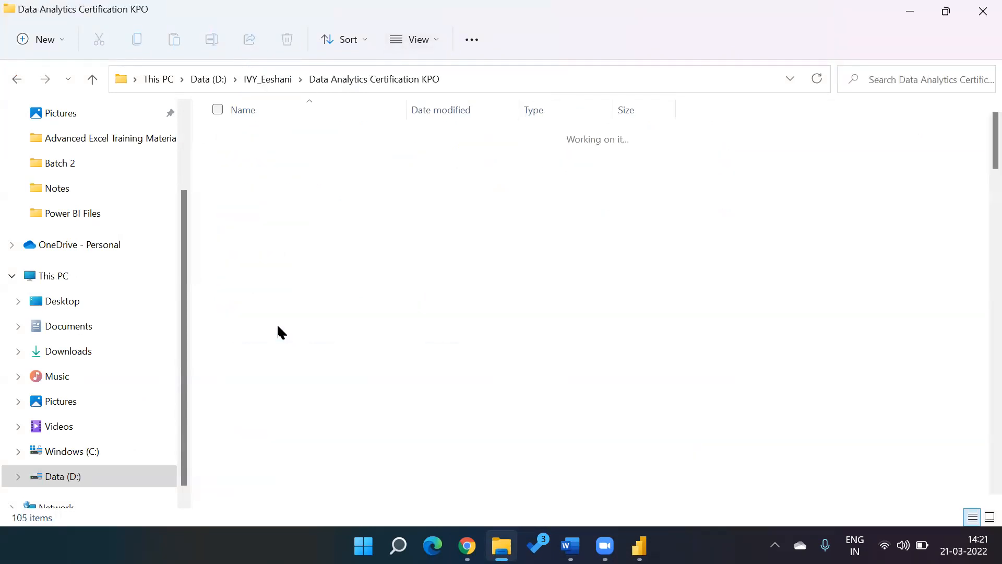
key("a")
key("a")
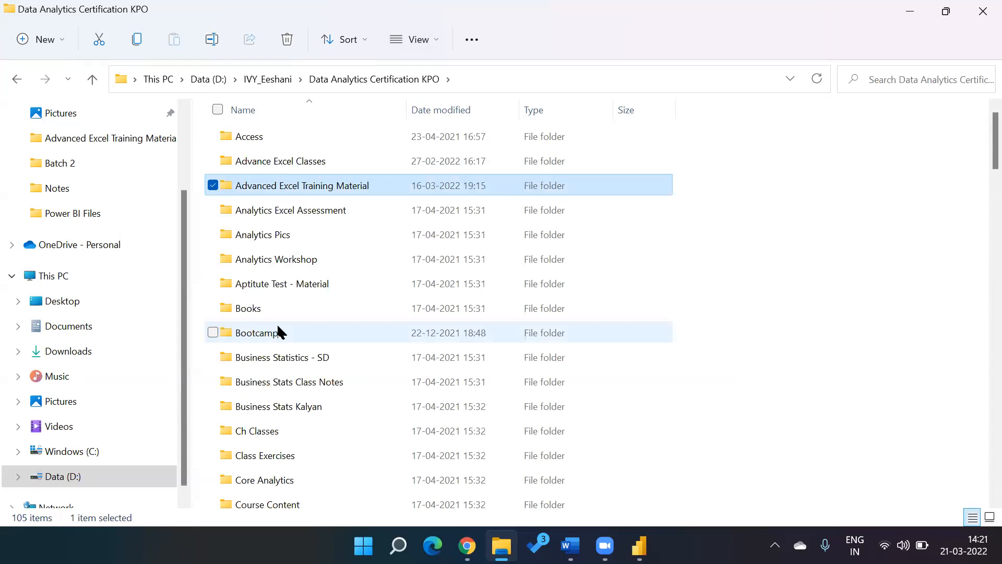
key("p")
key("p")
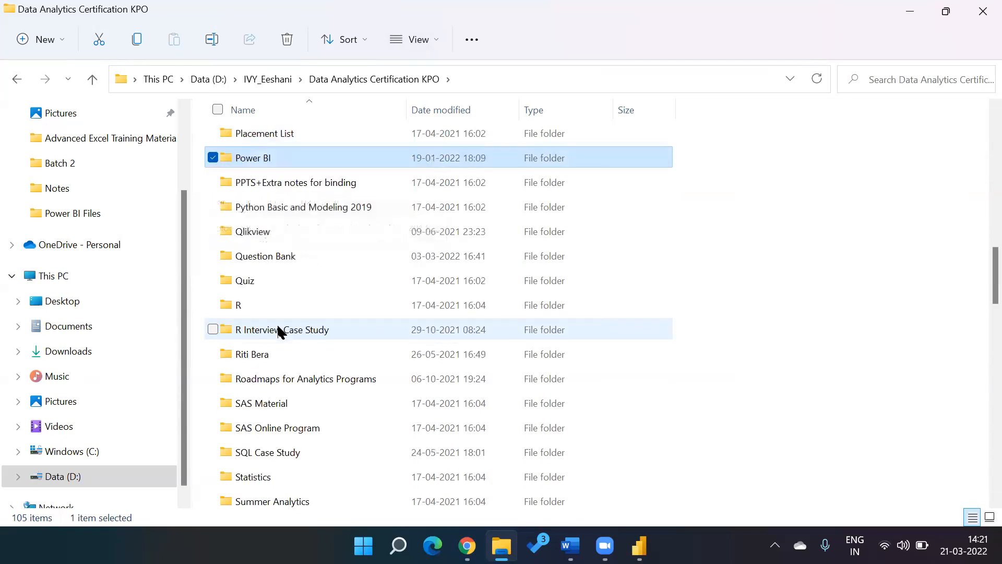
key("Return")
key("a")
key("Return")
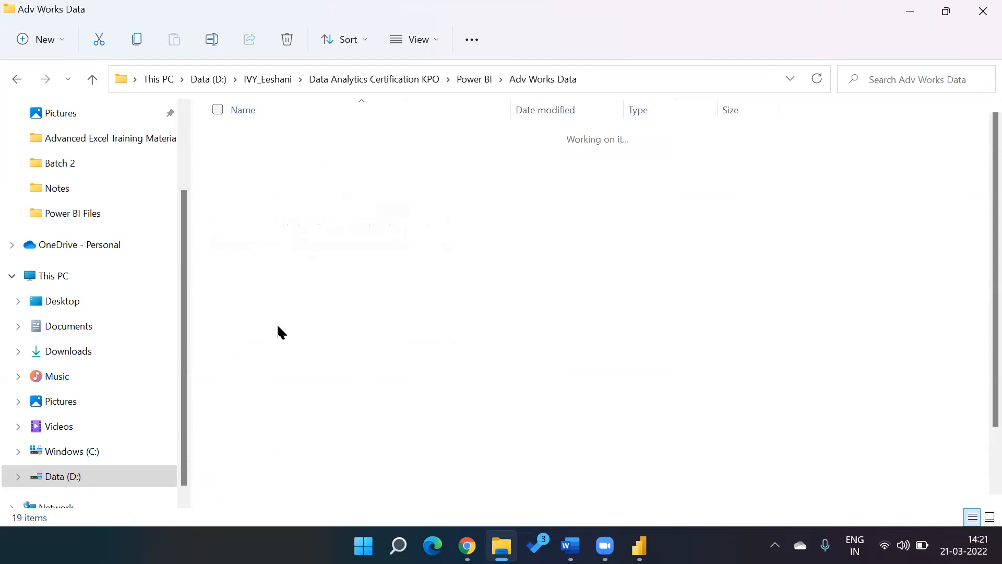
key("a")
key("a")
key("a")
key("Return")
key("a")
key("a")
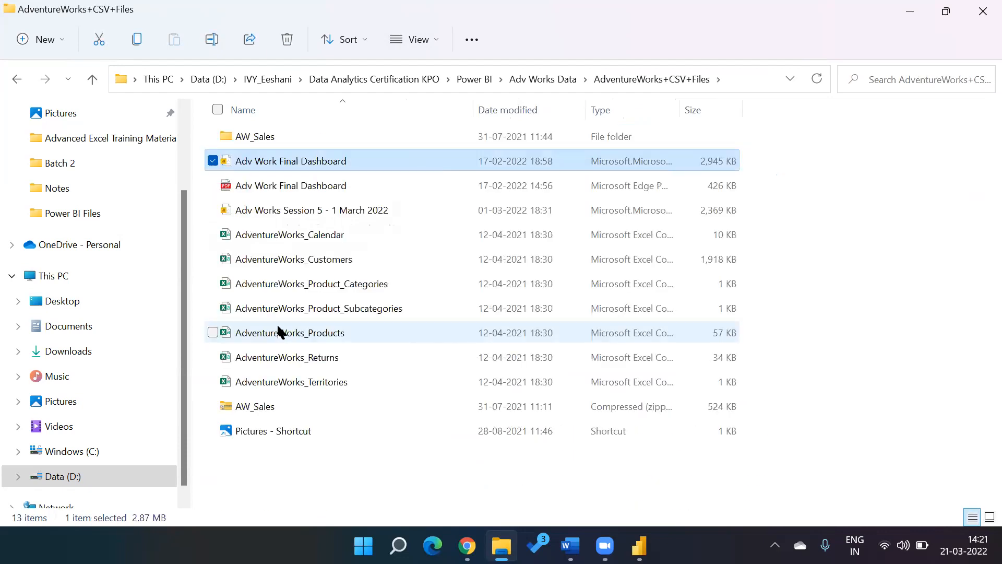
key("a")
key("Return")
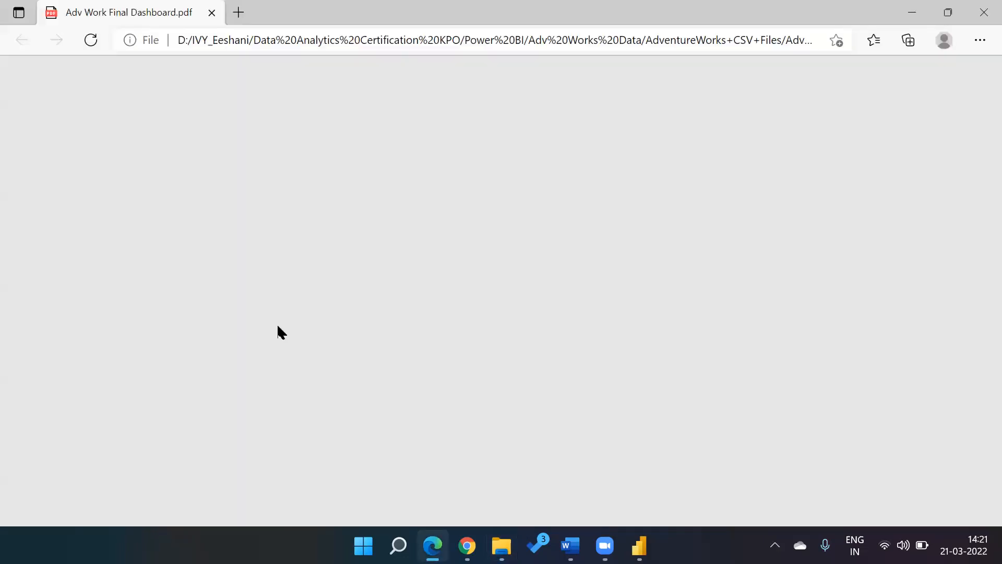
Step: Scroll the PDF to its Product Analysis Dashboard page, then switch back to Power BI Desktop
scroll(277, 328, "down", 8)
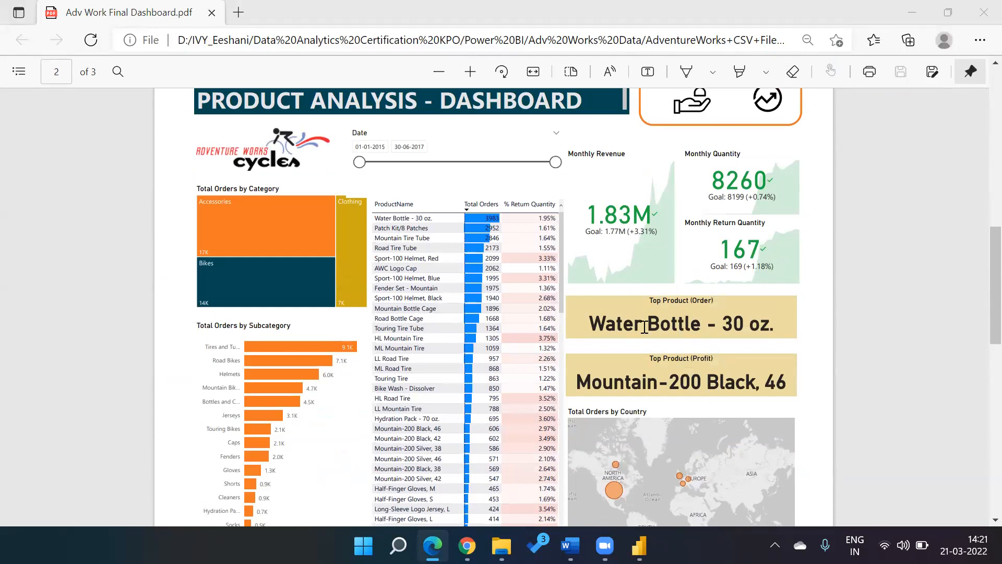
key("alt+Tab")
key("Tab")
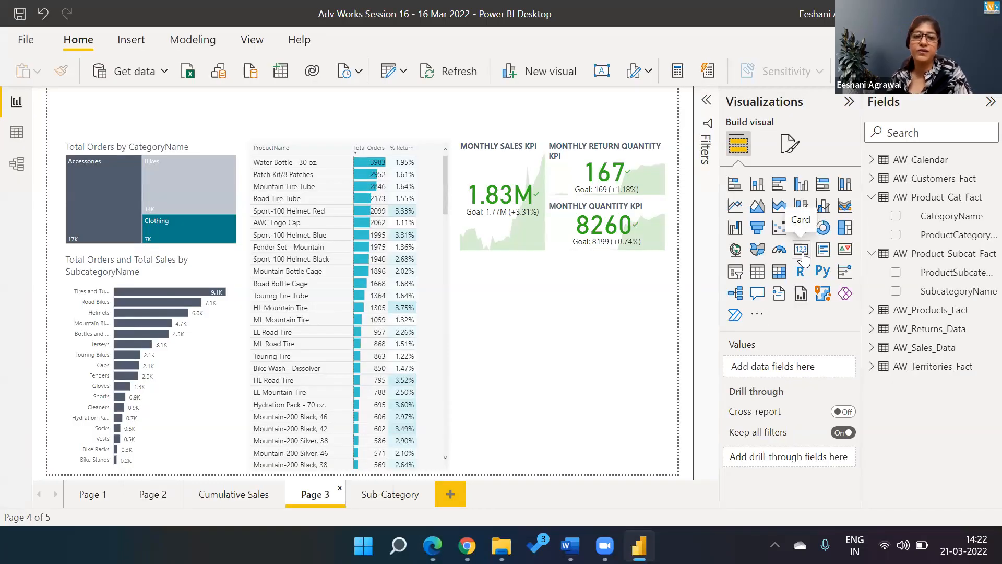
Step: Insert a card visual below the KPI cards and resize it into a wide, short strip
left_click(801, 250)
left_click_drag(545, 363, 667, 359)
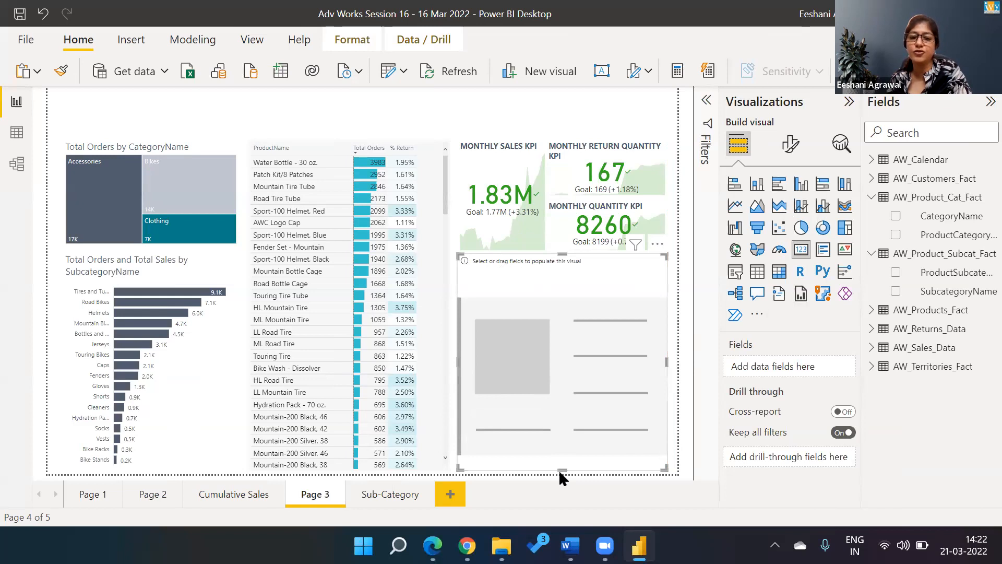
left_click_drag(560, 466, 559, 309)
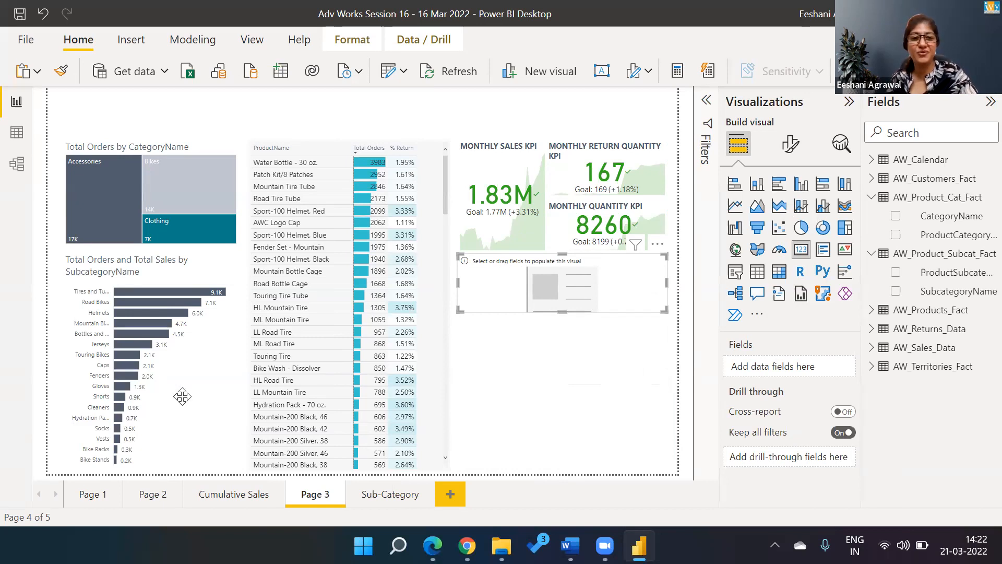
Step: Delete the Sub-Category page
left_click(403, 504)
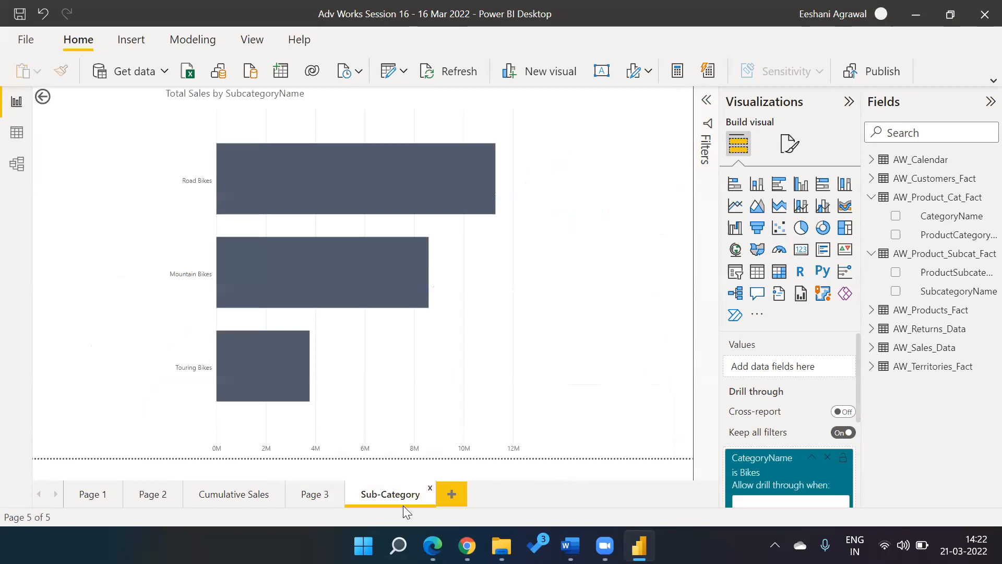
left_click(429, 489)
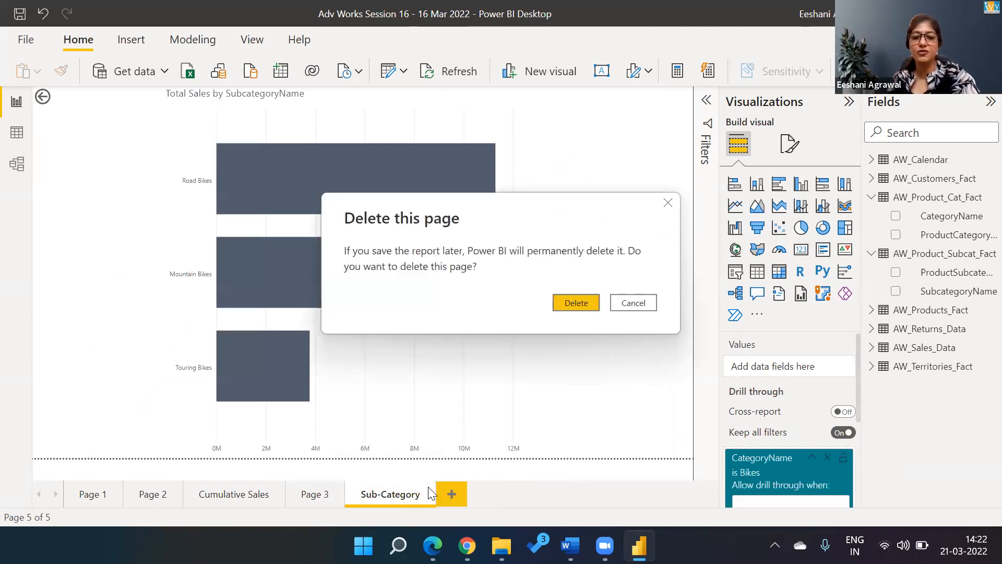
left_click(587, 296)
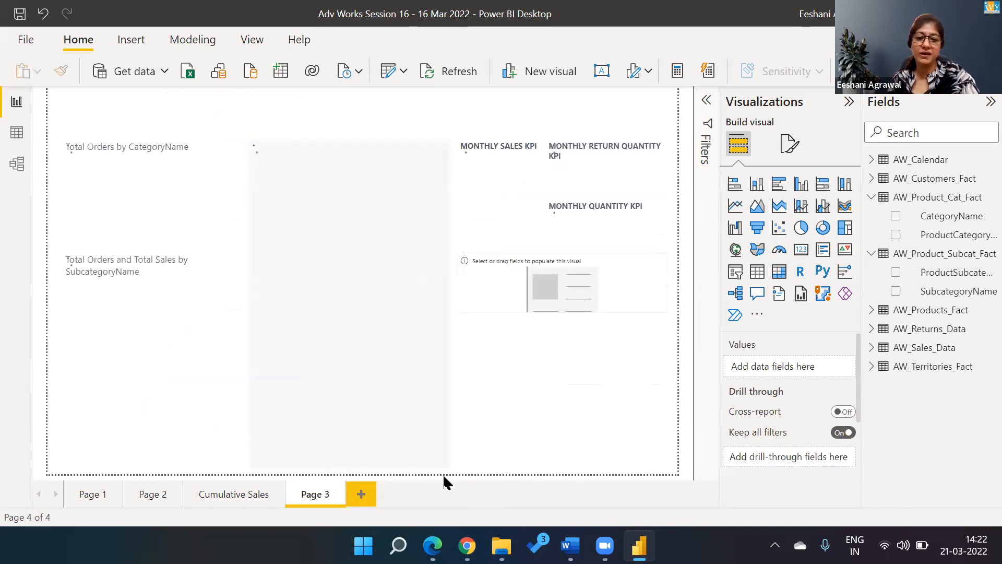
Step: On a new page, build an enlarged, centred clustered bar chart of Total Sales by SubcategoryName
left_click(361, 494)
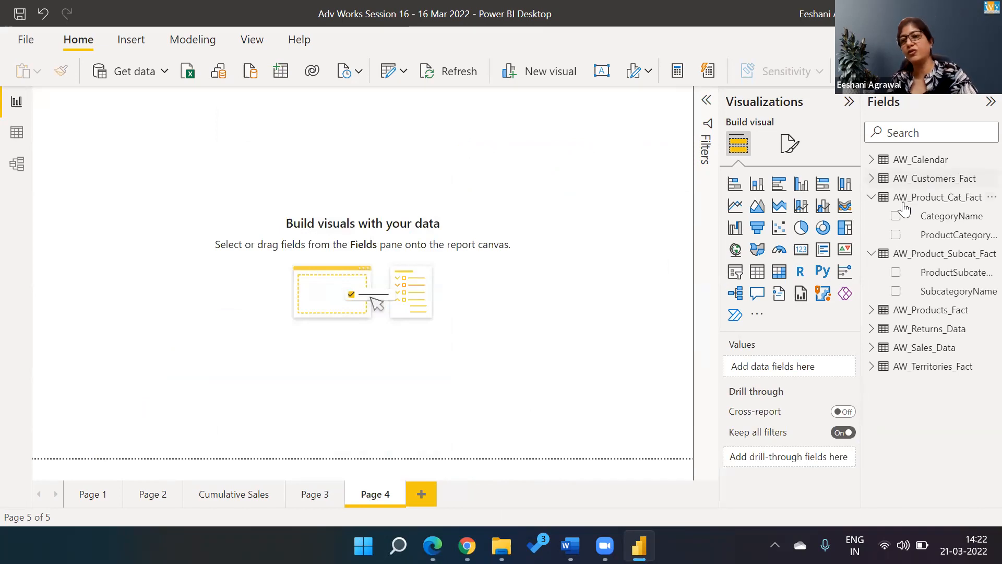
left_click(895, 293)
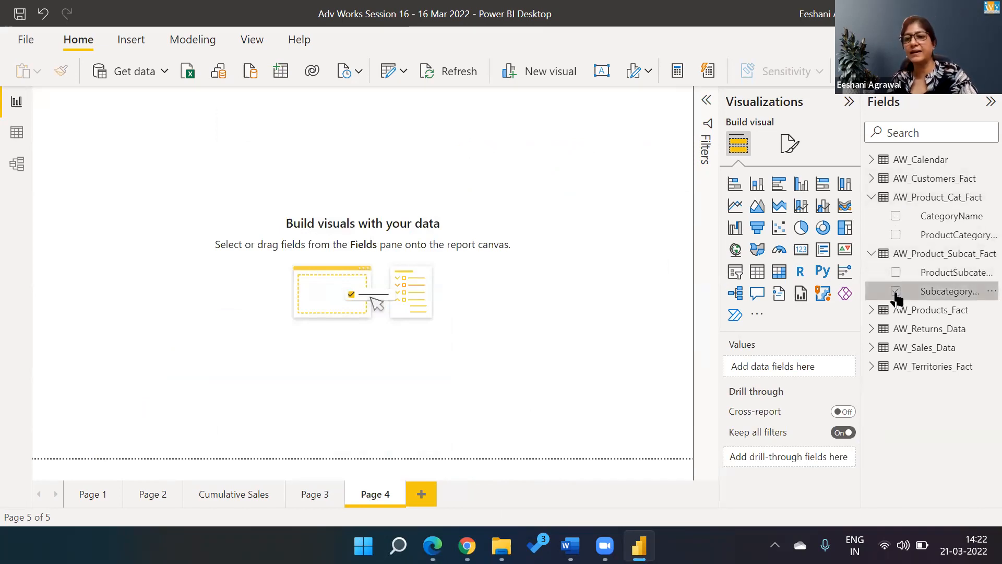
left_click(872, 347)
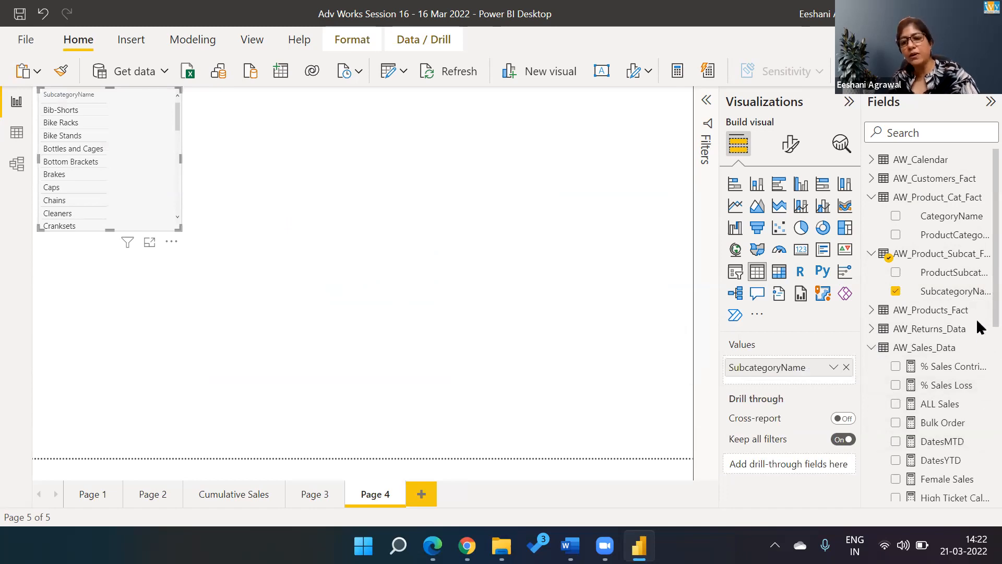
scroll(979, 327, "down", 6)
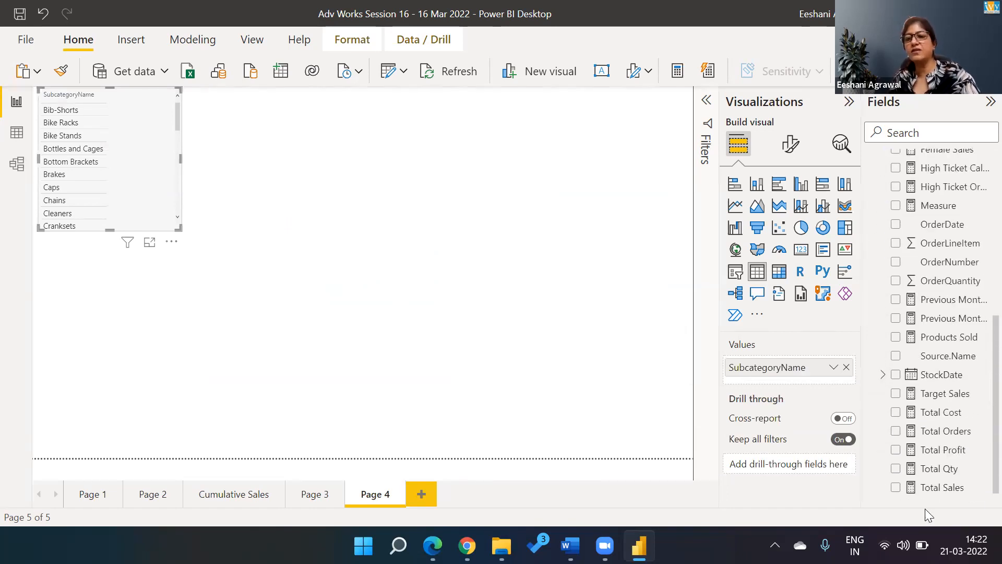
left_click(896, 486)
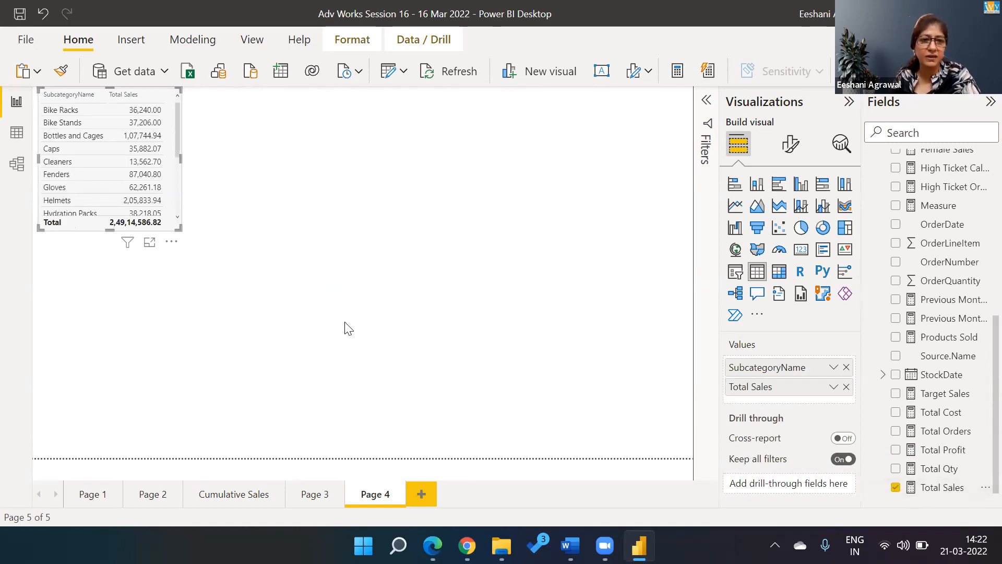
left_click(779, 183)
left_click_drag(178, 229, 443, 462)
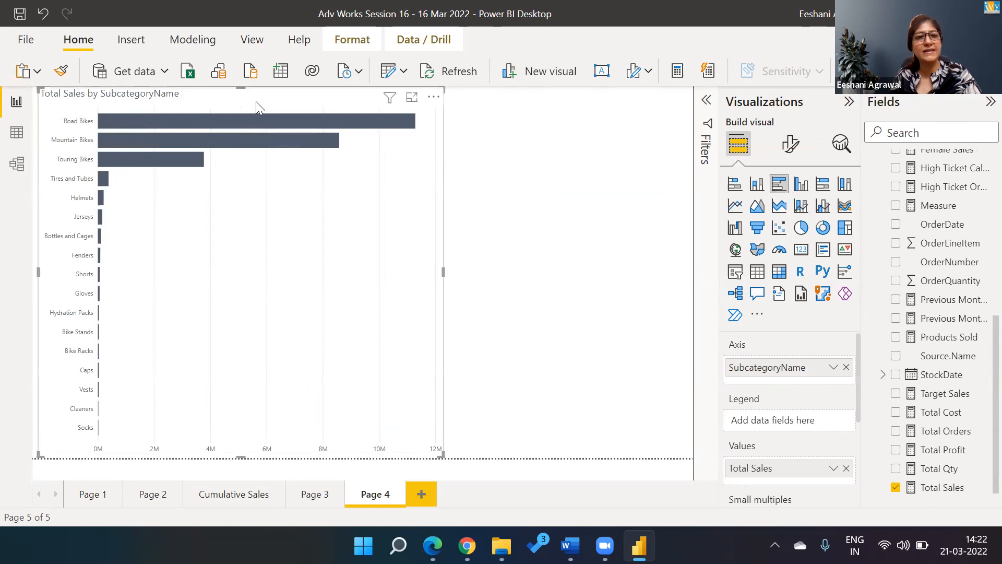
left_click_drag(256, 96, 417, 106)
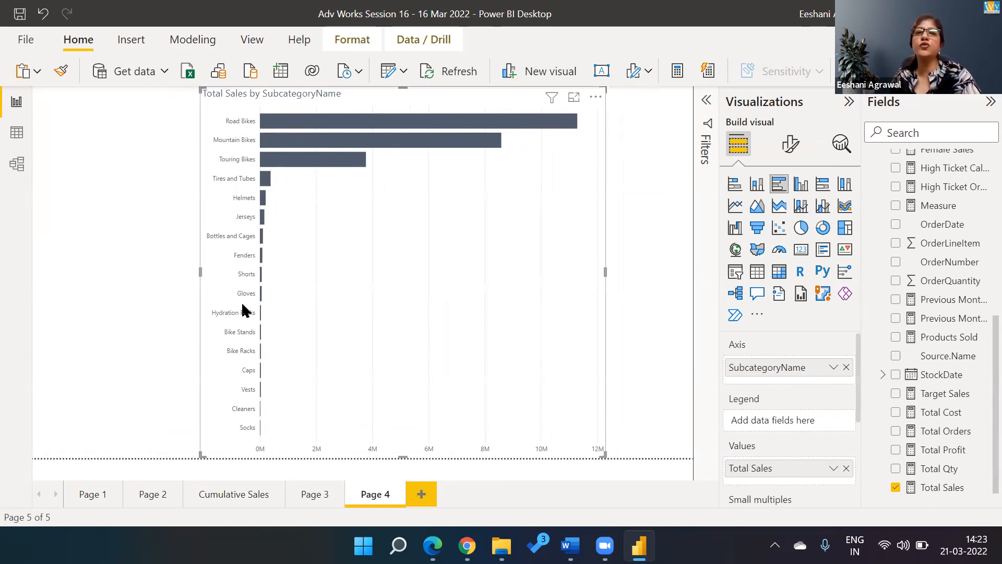
left_click(313, 494)
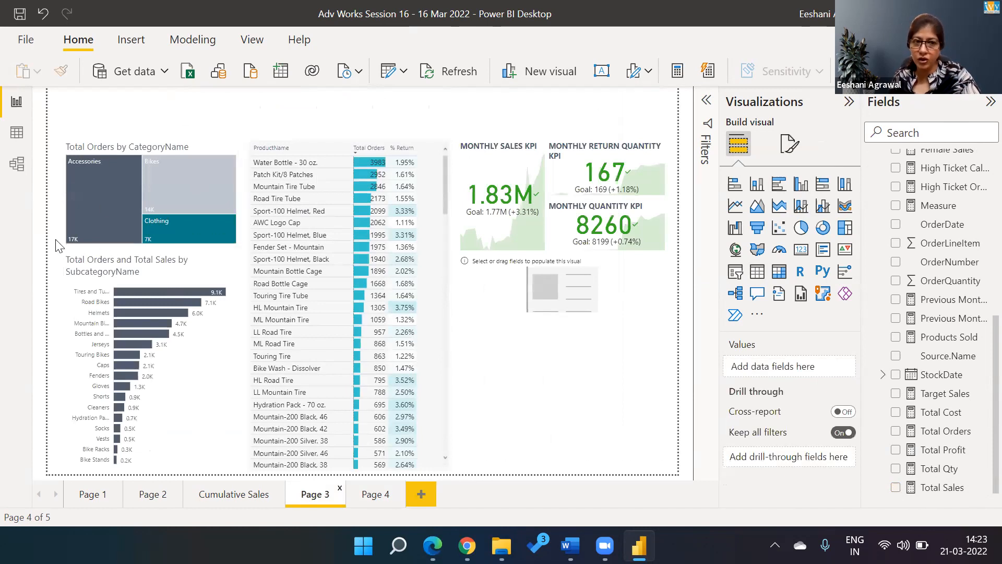
Step: Cross-filter Page 3 by the Accessories treemap tile, clear it, then move to Page 4
left_click(97, 206)
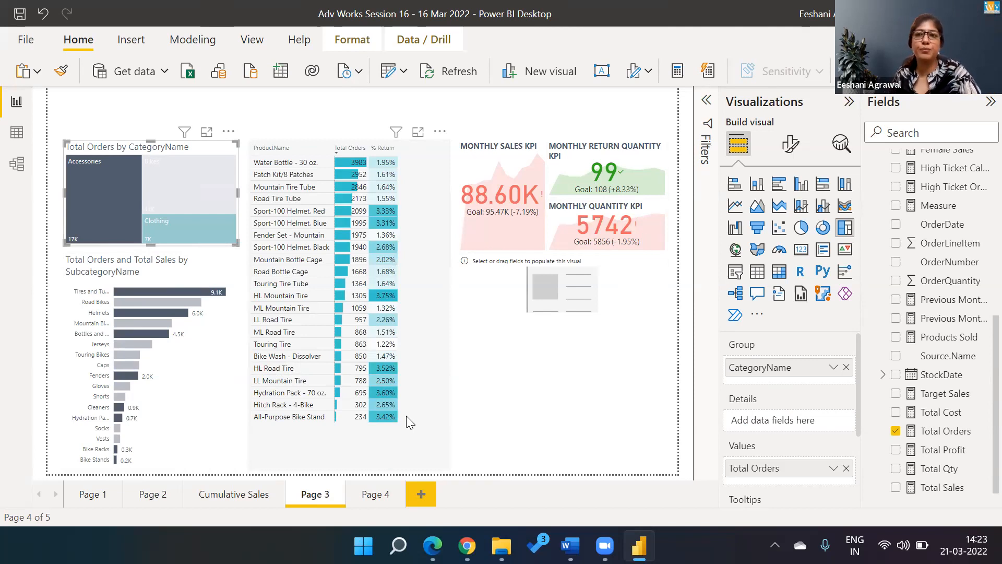
left_click(194, 200)
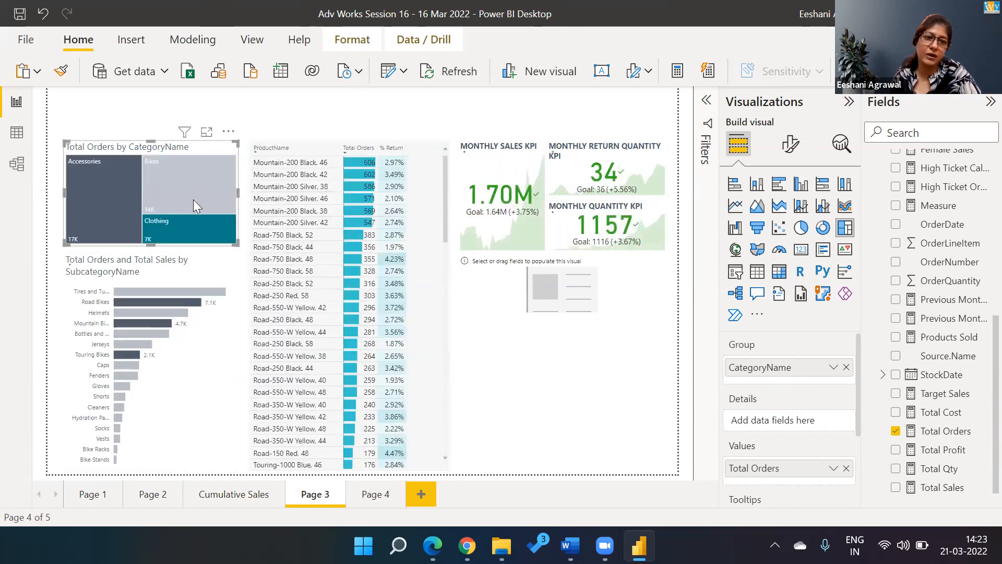
left_click(378, 502)
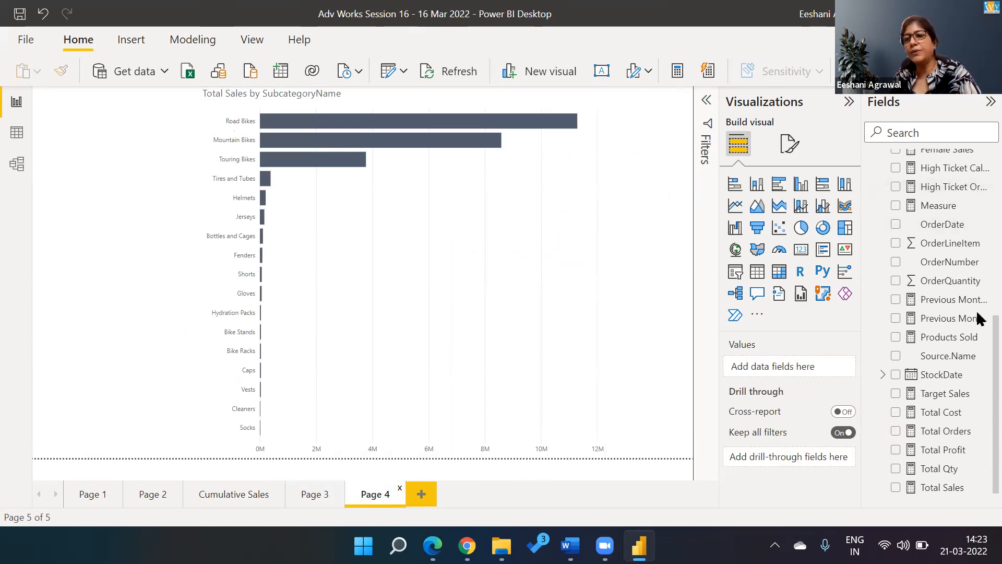
Step: Make CategoryName Page 4's drill-through field, then drill through from the Clothing tile on Page 3
scroll(979, 174, "up", 5)
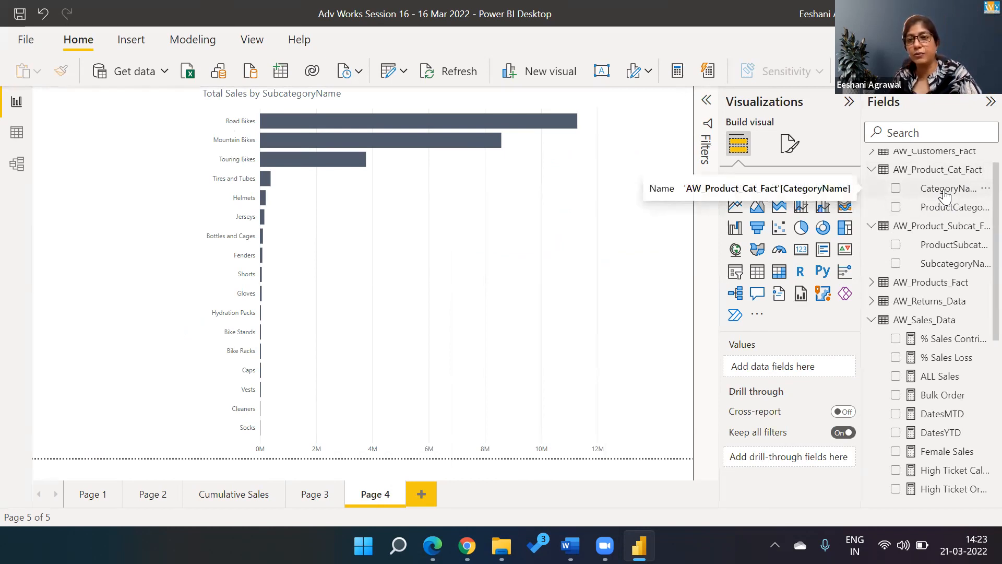
left_click_drag(946, 195, 804, 467)
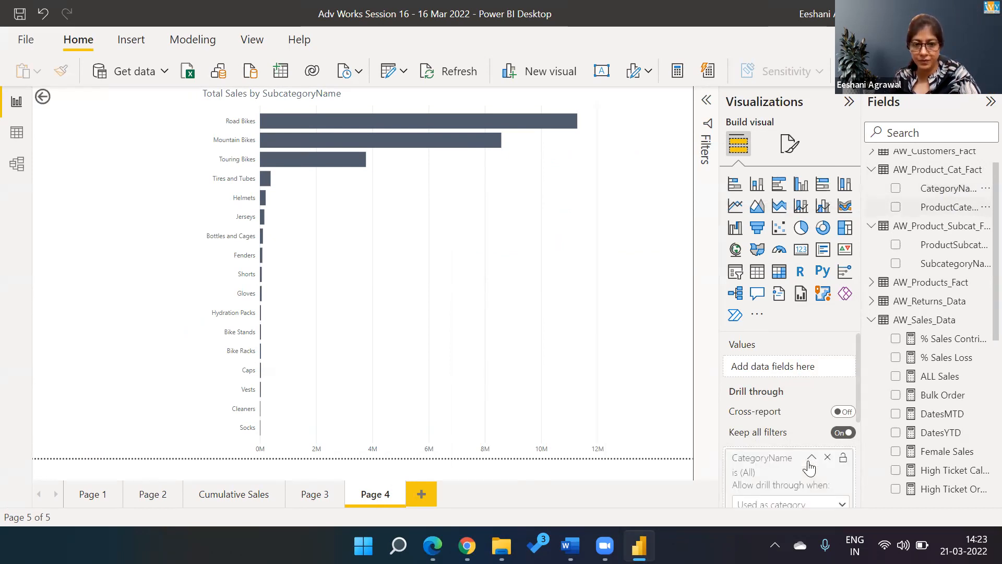
left_click(329, 500)
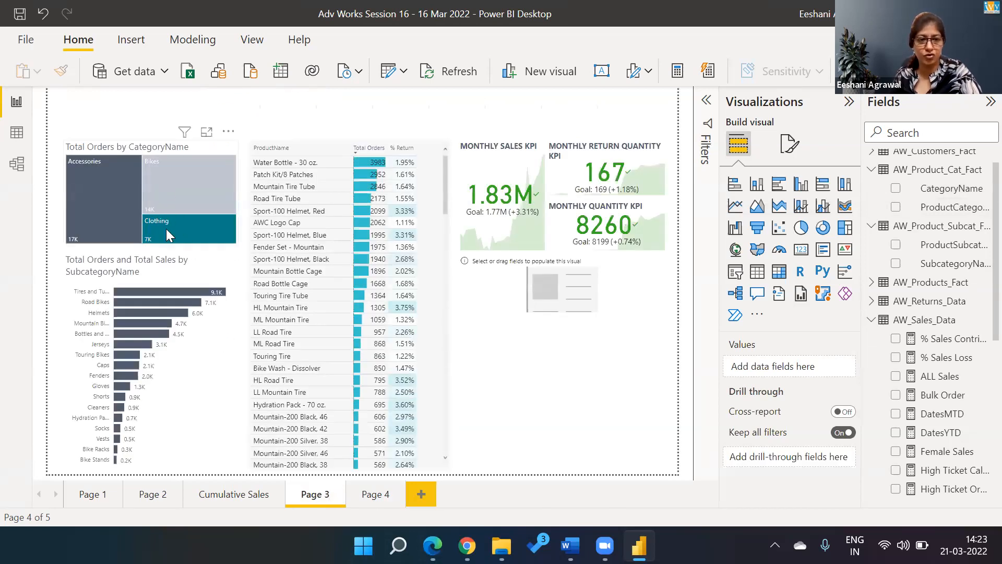
right_click(167, 231)
mouse_move(209, 320)
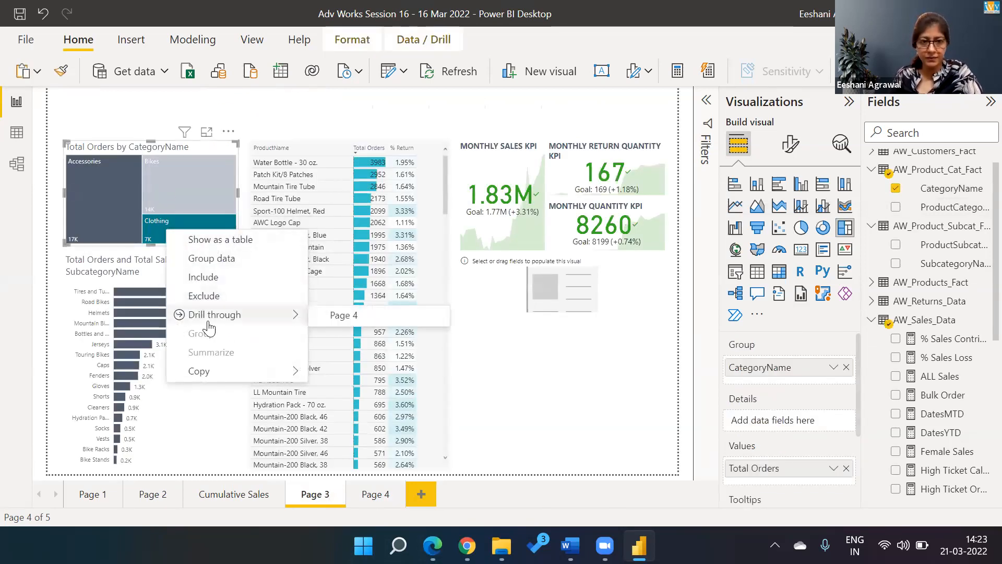
left_click(336, 319)
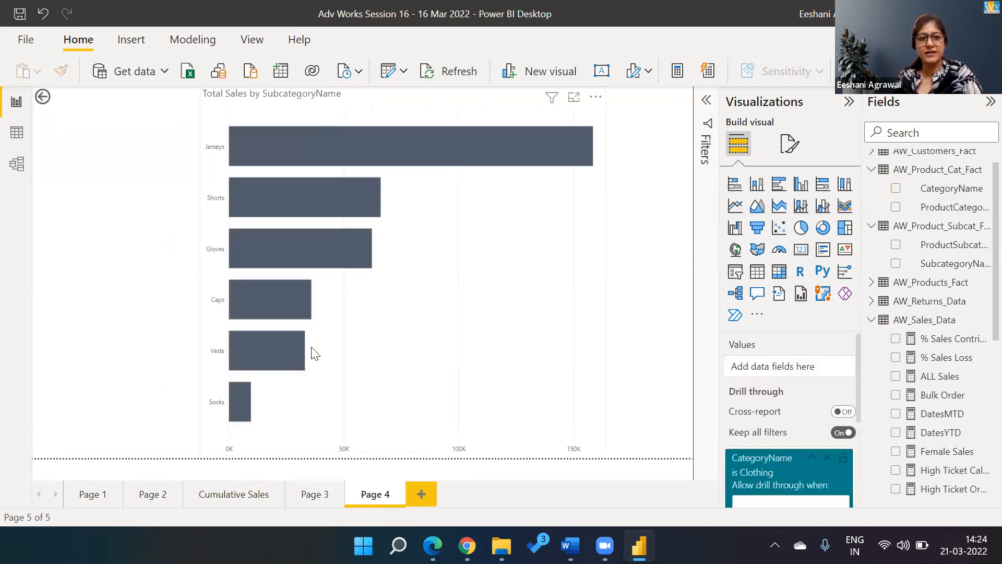
Step: Rename Page 4 to 'Sub-Category Sales' and go back to Page 3
double_click(386, 500)
key("BackSpace")
type("Sub-Ca")
type("teg")
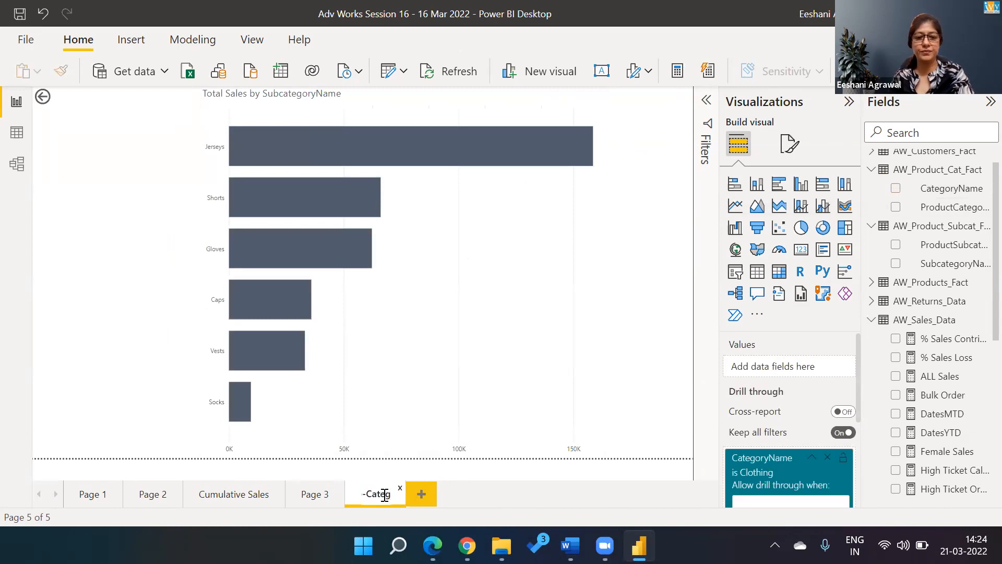
type("ory Sales")
key("Return")
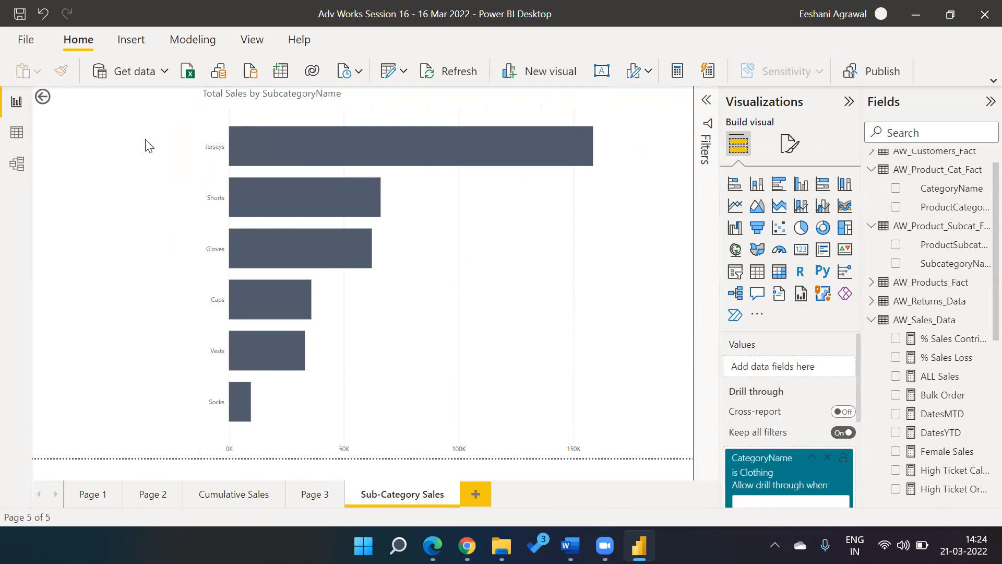
left_click(42, 97, "ctrl")
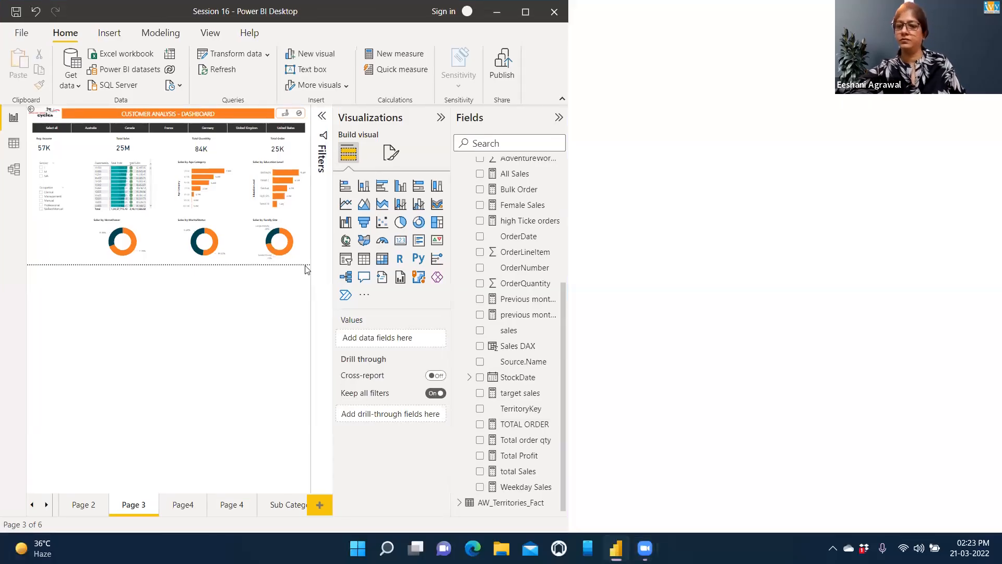
Step: Maximize the Session 16 window and select the customer Total Profit and Total Sales table
key("super+Up")
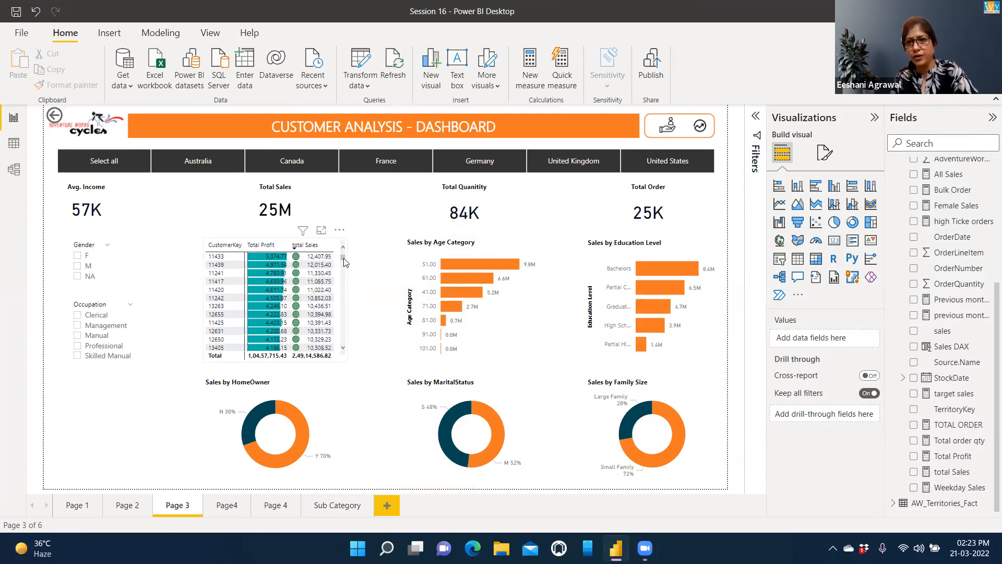
left_click_drag(343, 258, 343, 252)
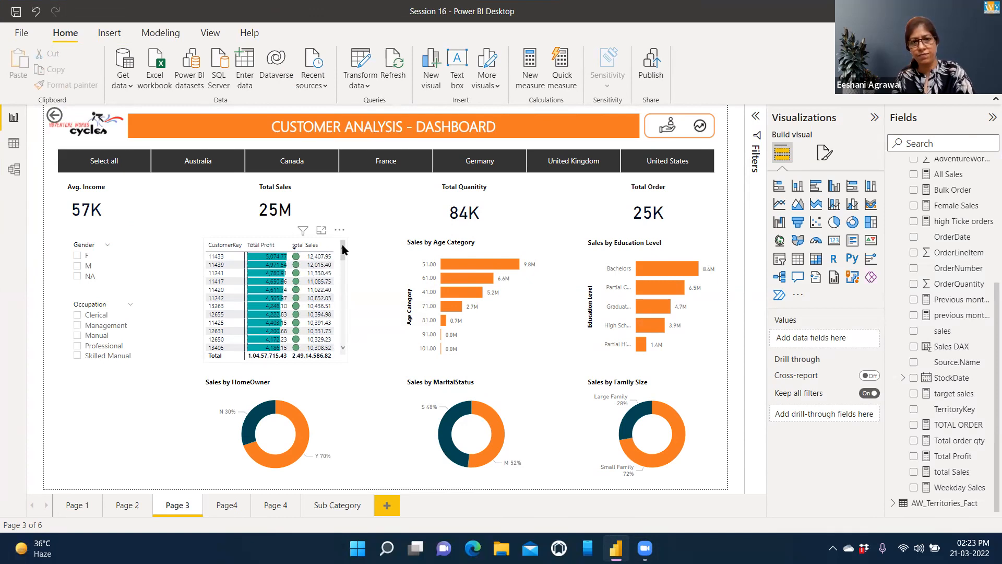
left_click(343, 250)
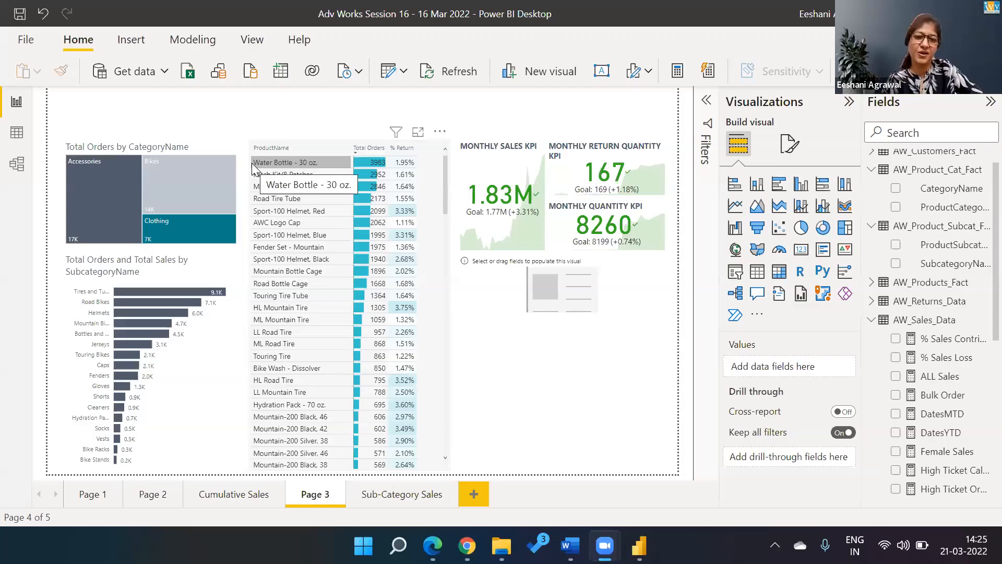
left_click(486, 305)
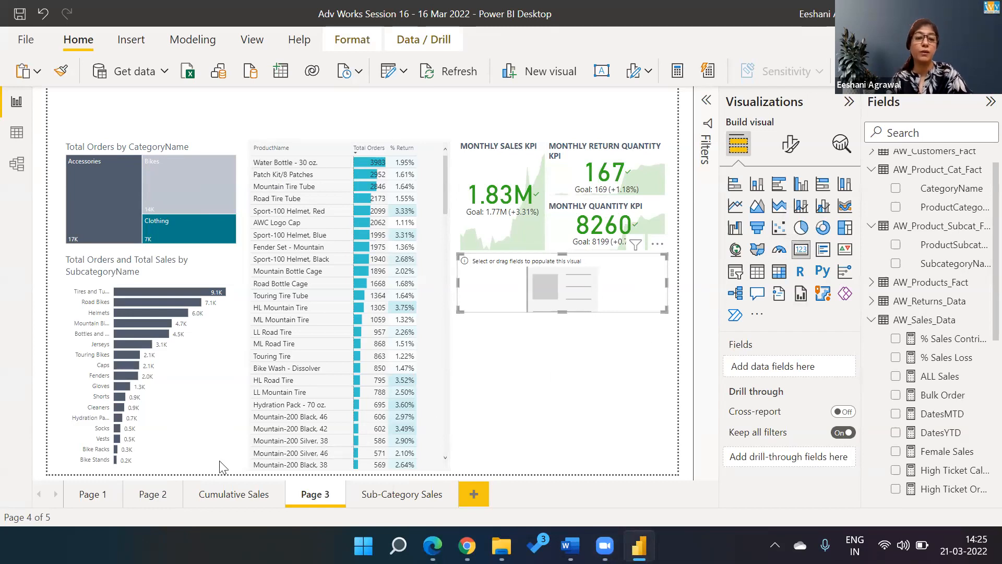
left_click(242, 499)
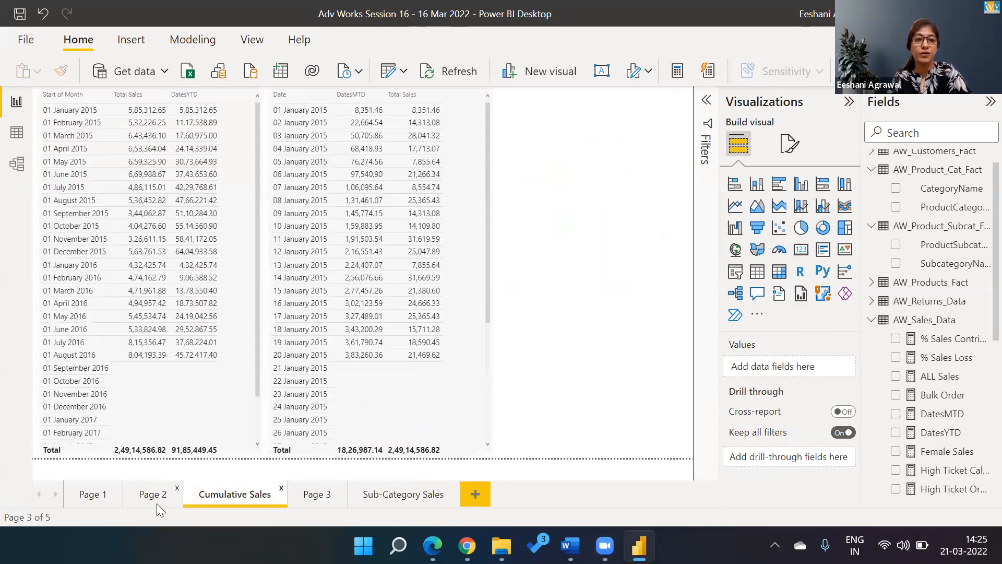
left_click(157, 503)
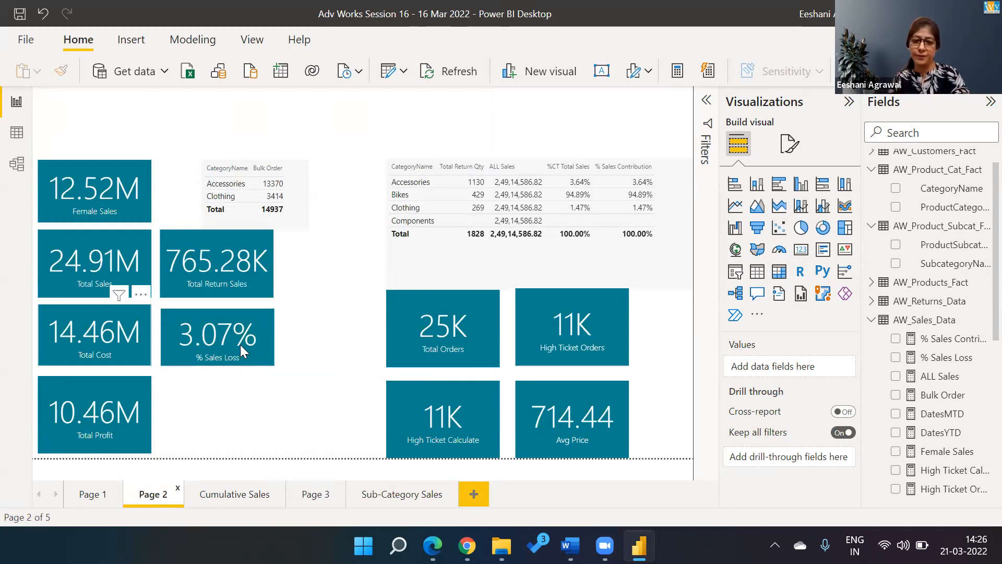
left_click(414, 494)
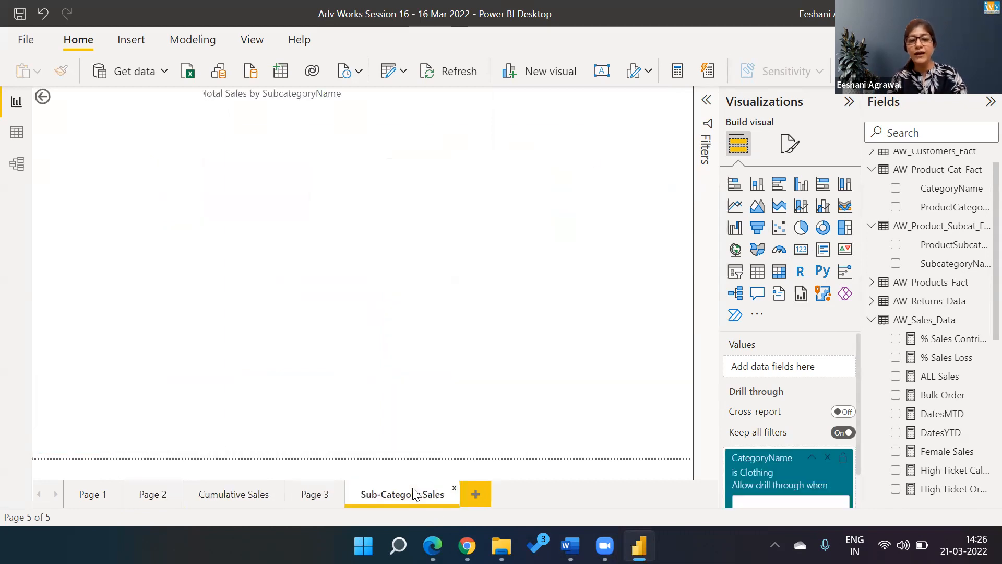
left_click(311, 494)
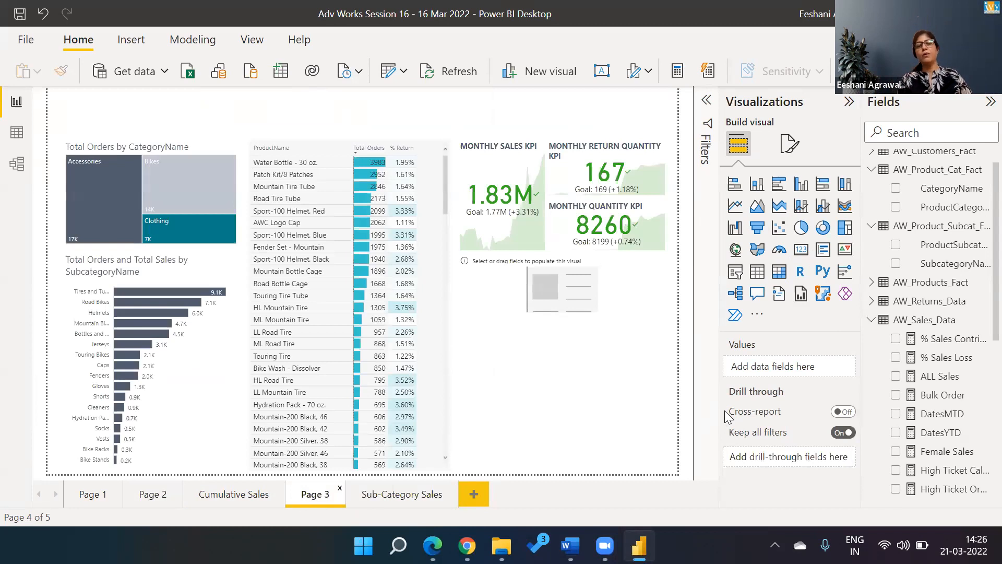
Step: Add ProductName from AW_Products_Fact to the empty card on Page 3
left_click(871, 172)
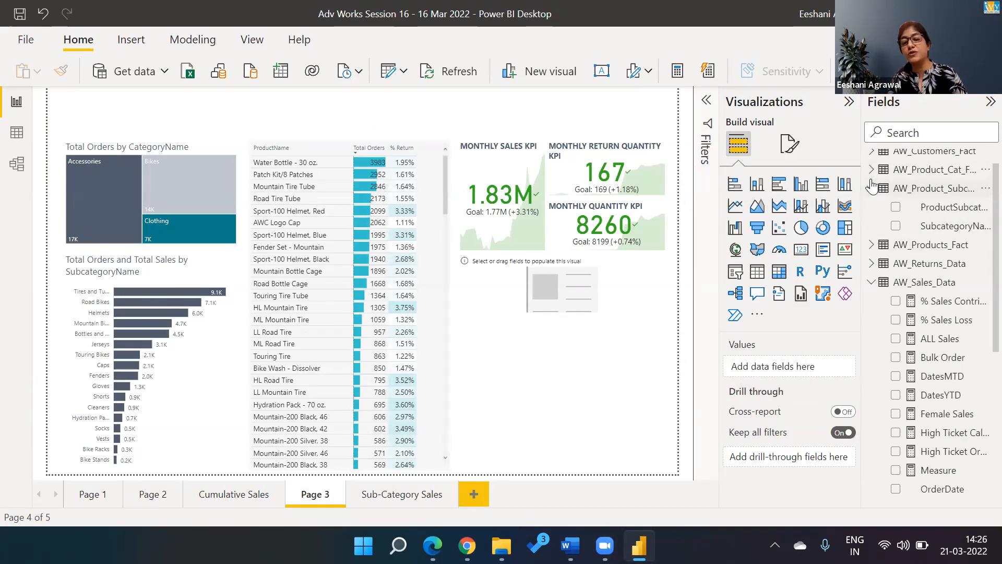
left_click(871, 188)
left_click(871, 206)
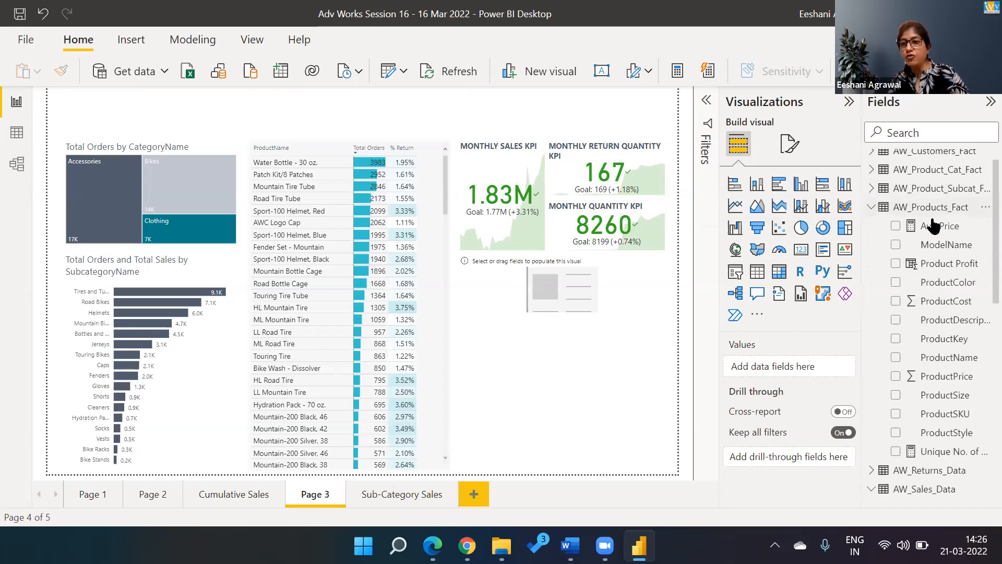
left_click_drag(951, 366, 916, 357)
left_click(620, 292)
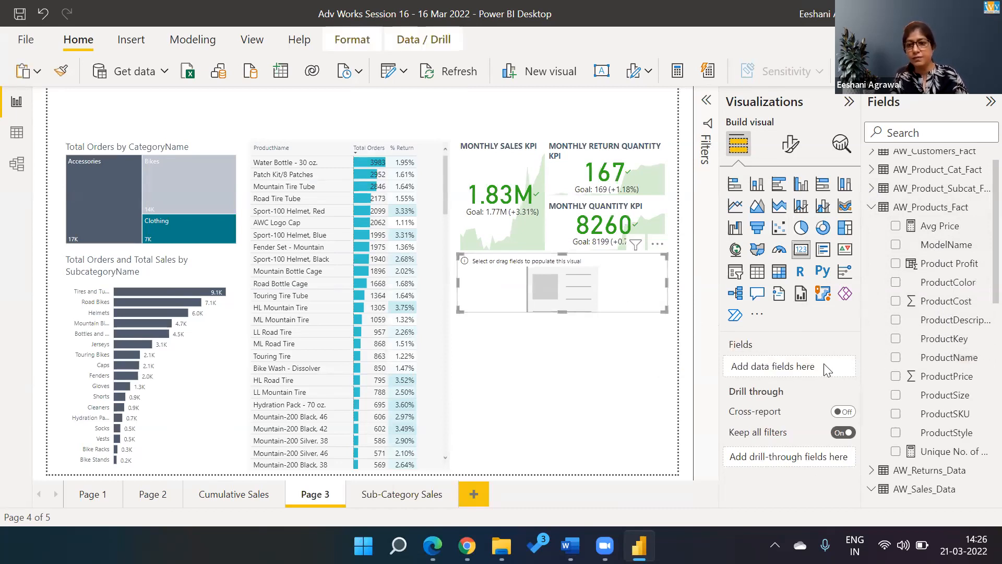
left_click_drag(950, 357, 835, 368)
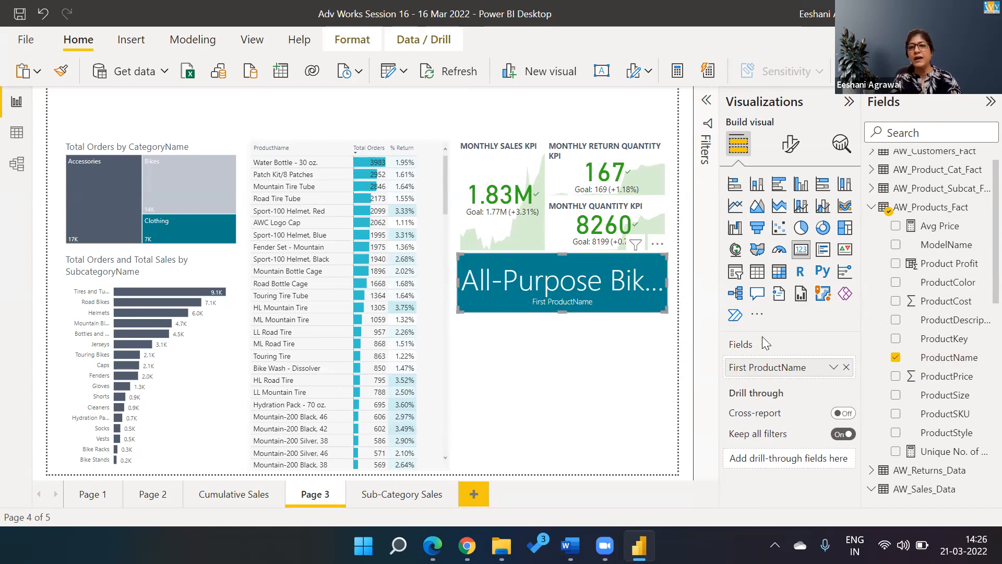
Step: Try Last, Count (Distinct) and Count on ProductName, then settle on First
left_click(832, 368)
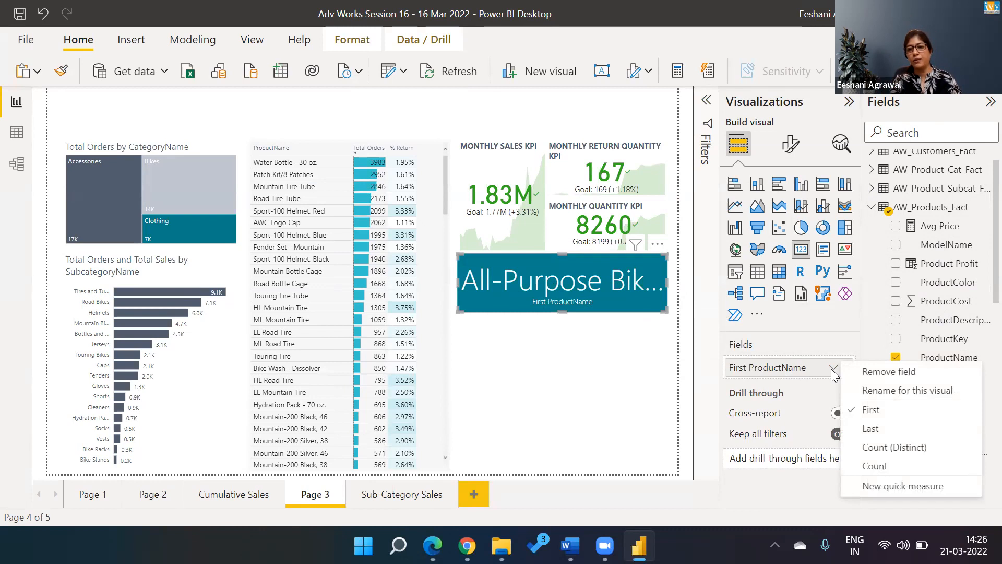
left_click(871, 428)
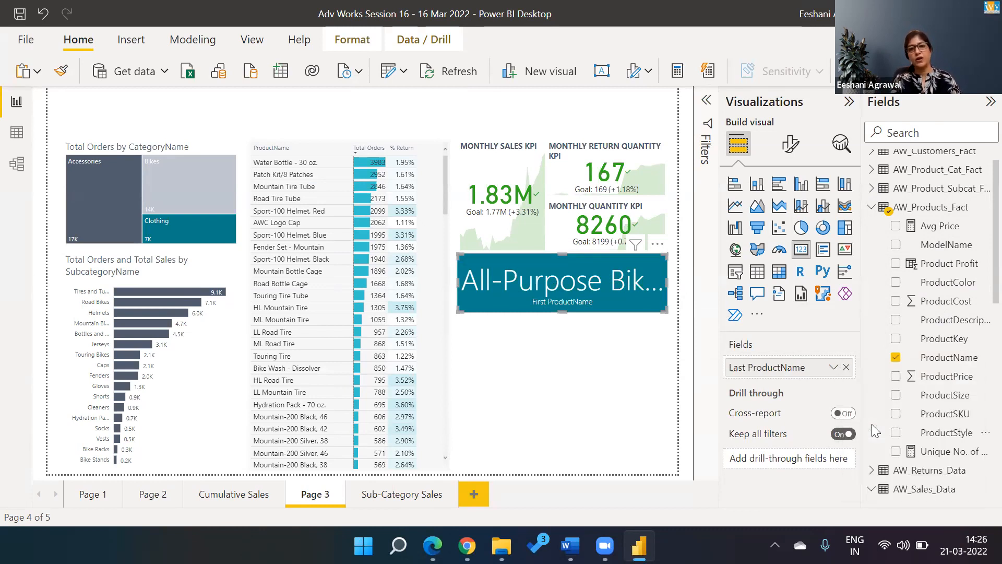
left_click(835, 369)
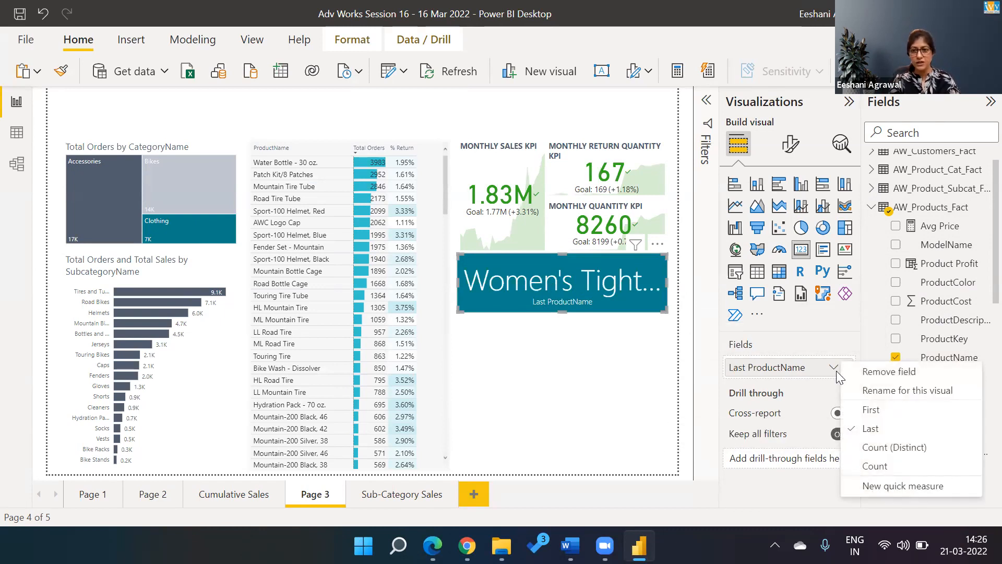
left_click(867, 448)
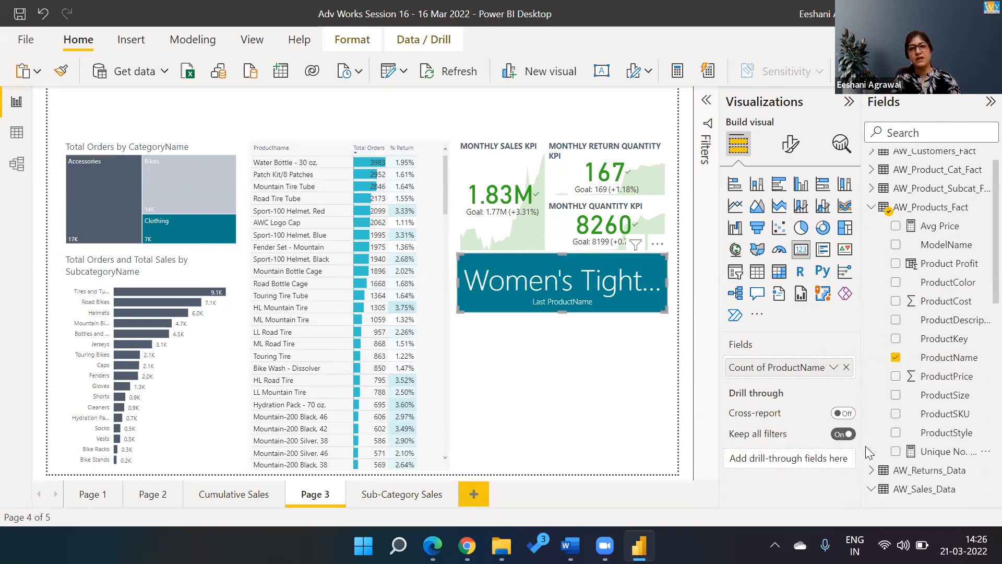
left_click(831, 371)
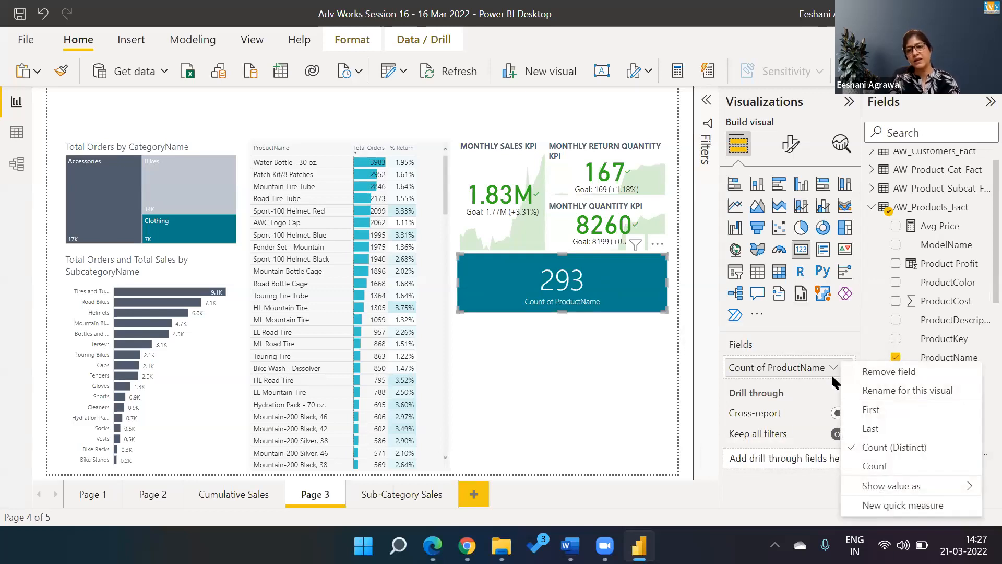
left_click(856, 466)
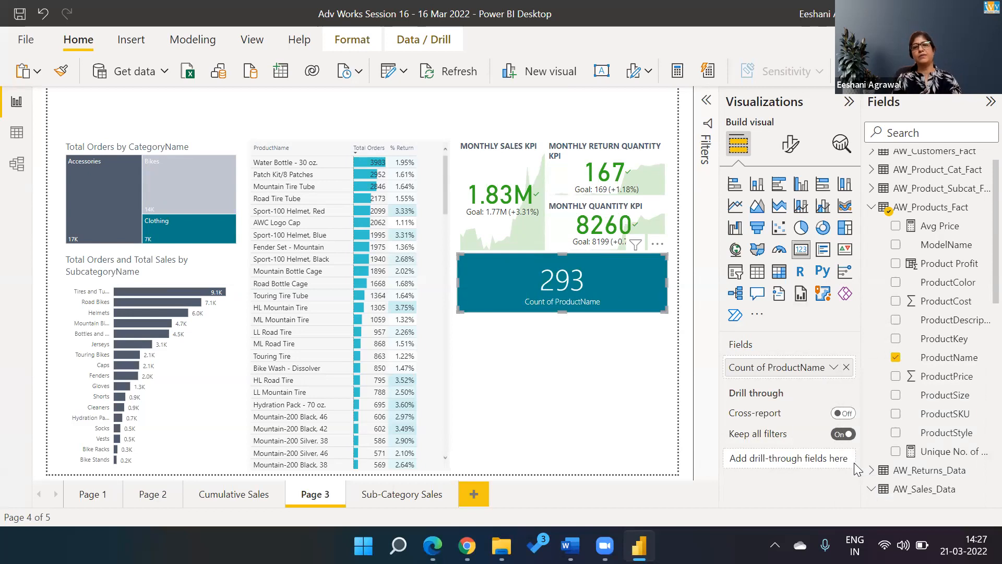
left_click(833, 368)
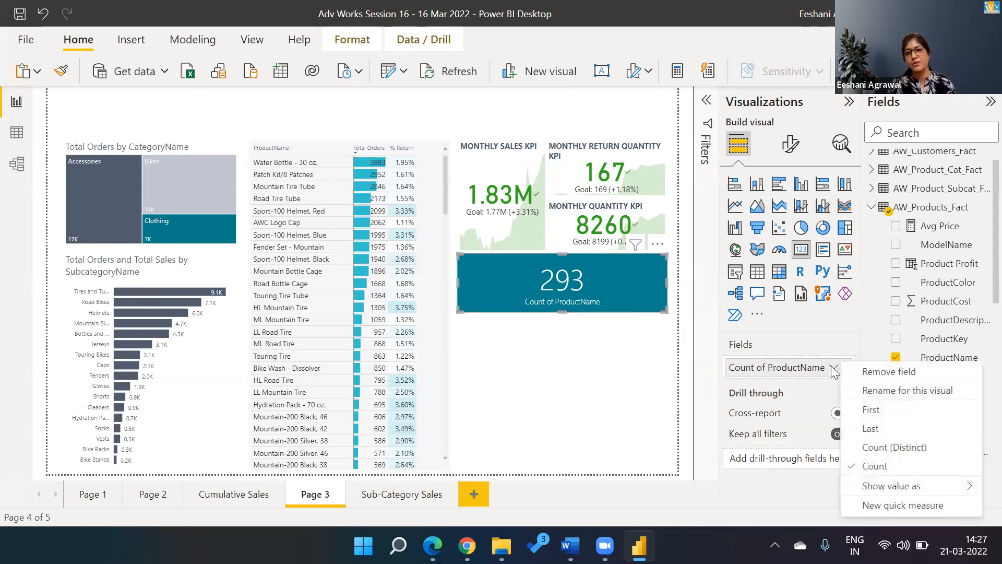
mouse_move(875, 491)
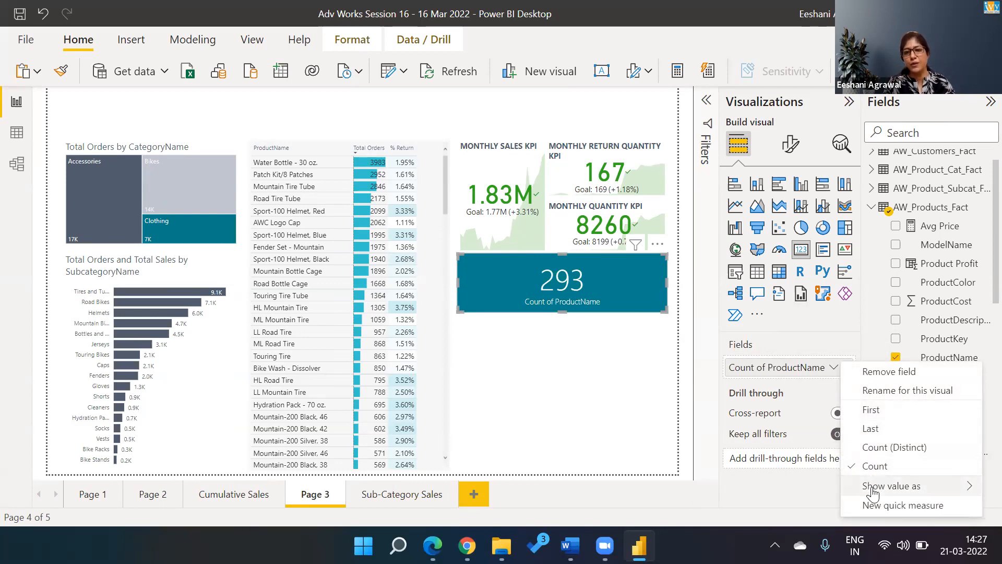
left_click(878, 417)
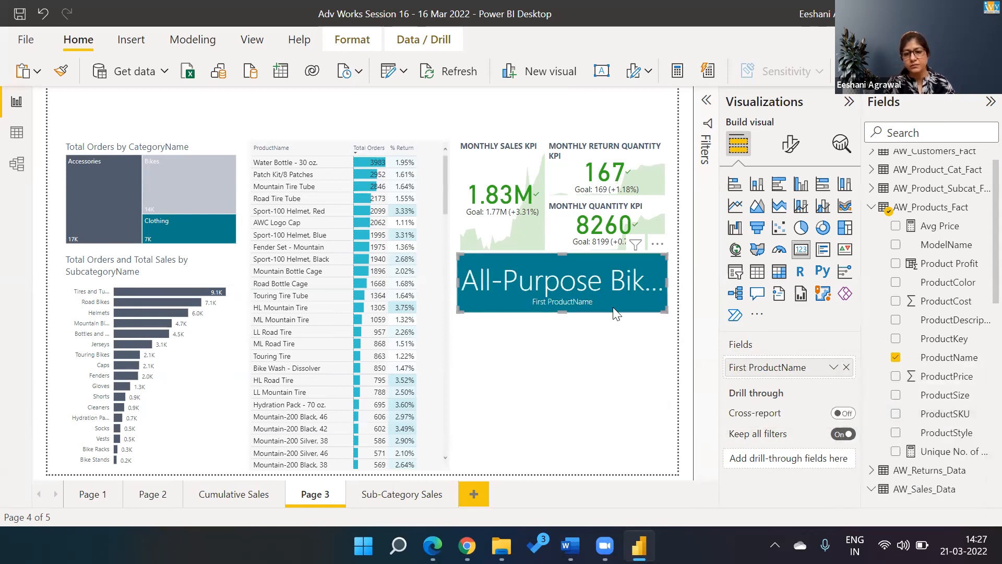
left_click(704, 151)
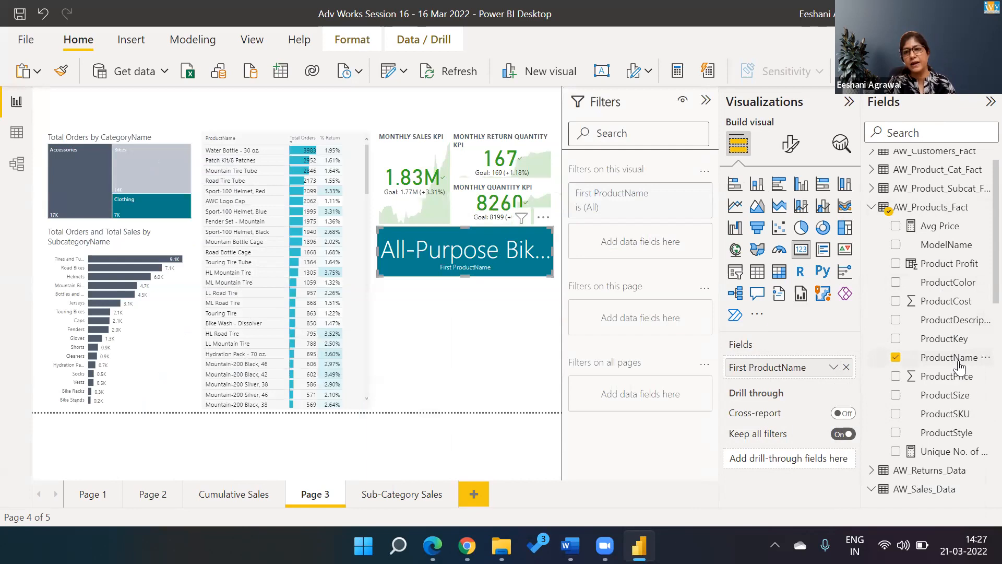
Step: Filter the card with a Top N ProductName filter: top 1 product by Total Orders
left_click_drag(959, 366, 659, 237)
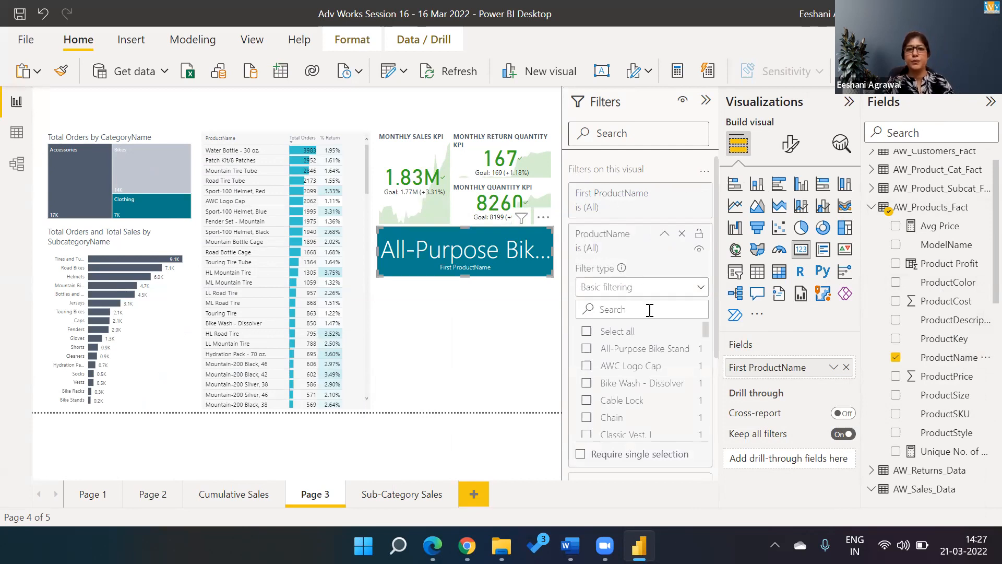
left_click(700, 294)
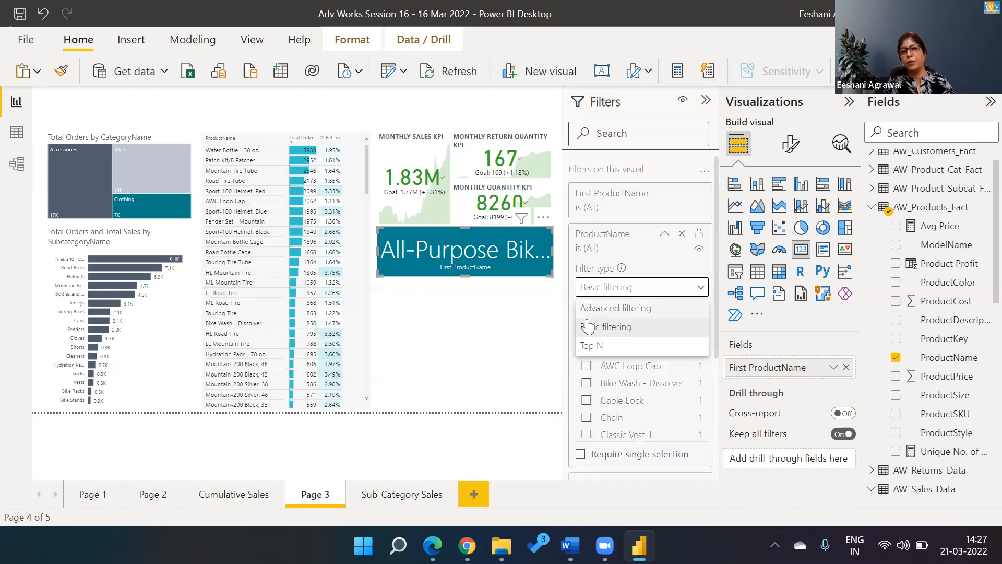
left_click(583, 352)
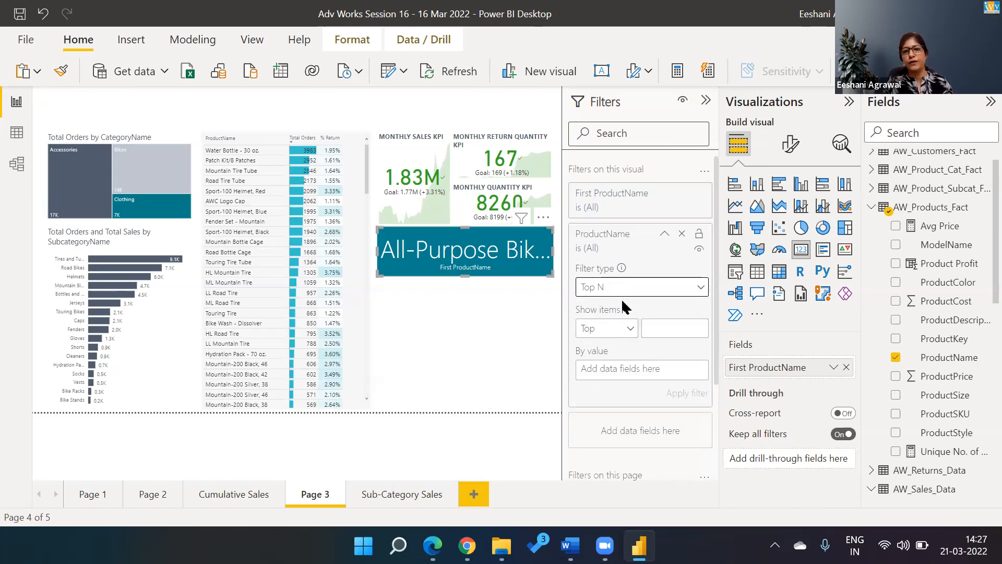
left_click(668, 326)
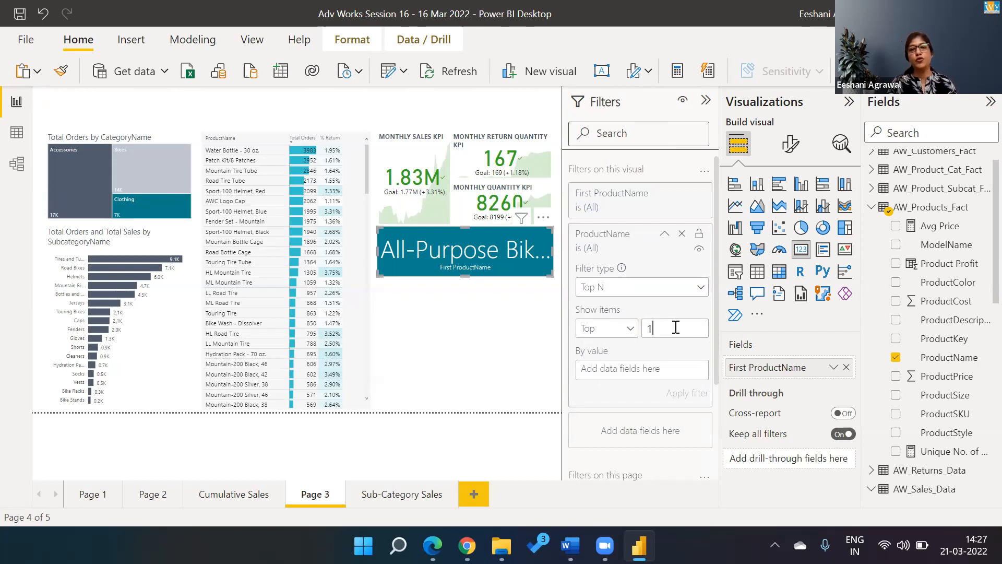
left_click(871, 207)
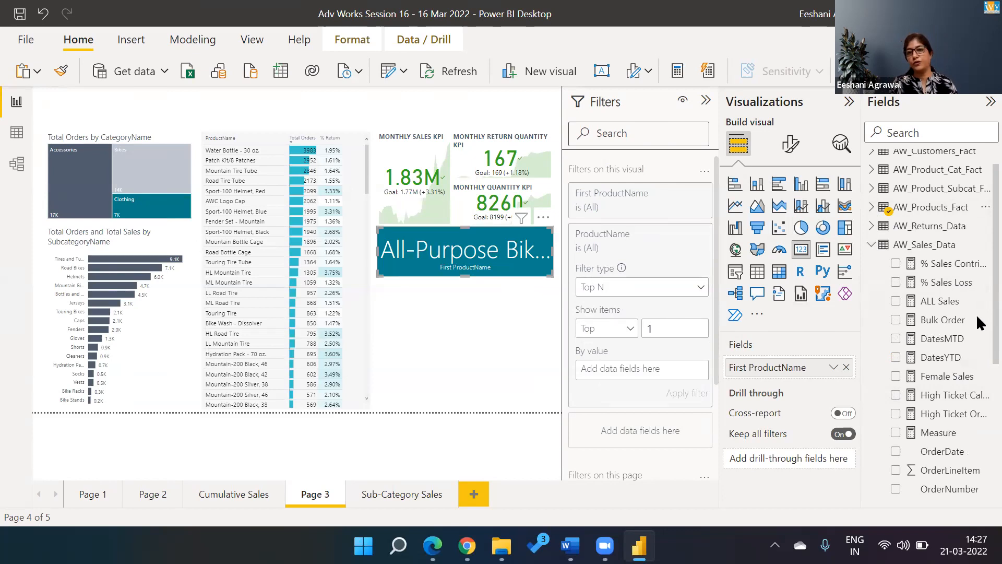
scroll(976, 314, "down", 5)
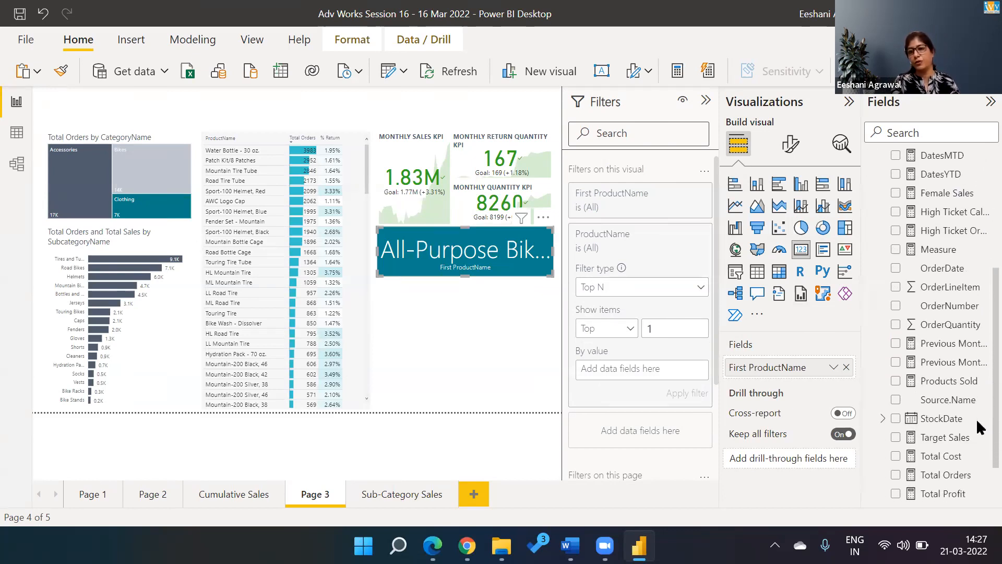
left_click_drag(959, 461, 655, 369)
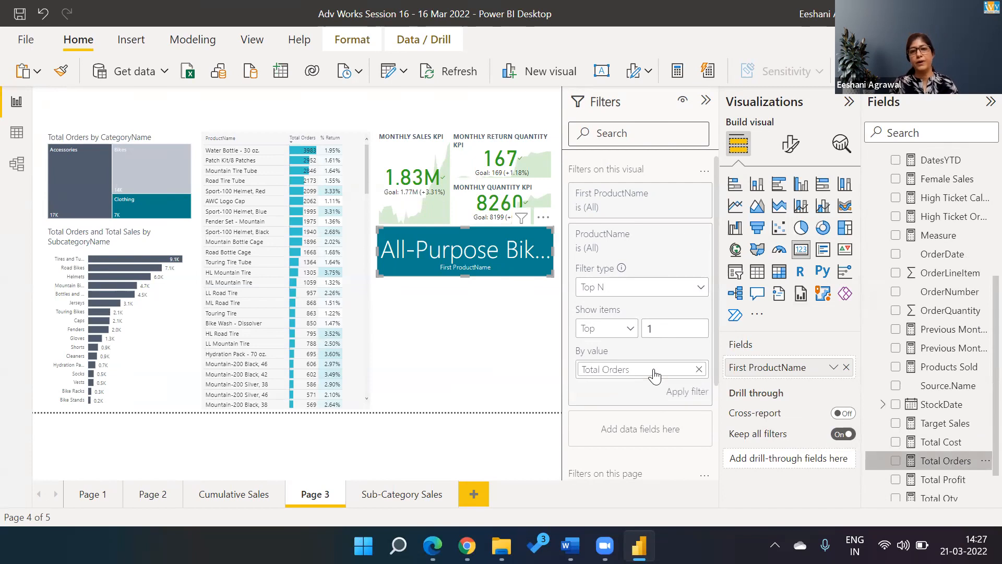
left_click(684, 396)
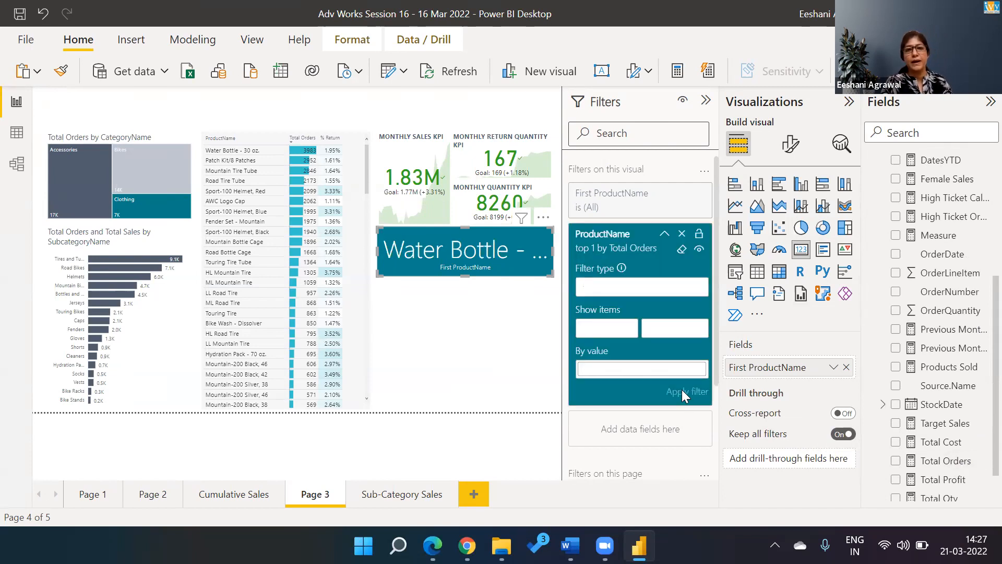
Step: Lower the card's callout value font from 45 to 34 so 'Water Bottle - 30 oz.' fits
left_click(792, 142)
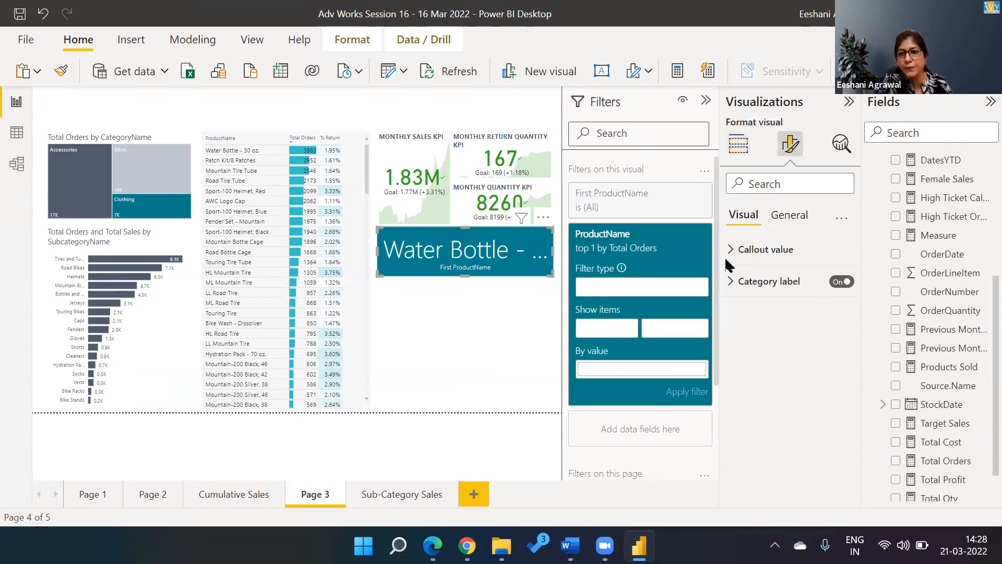
left_click(737, 251)
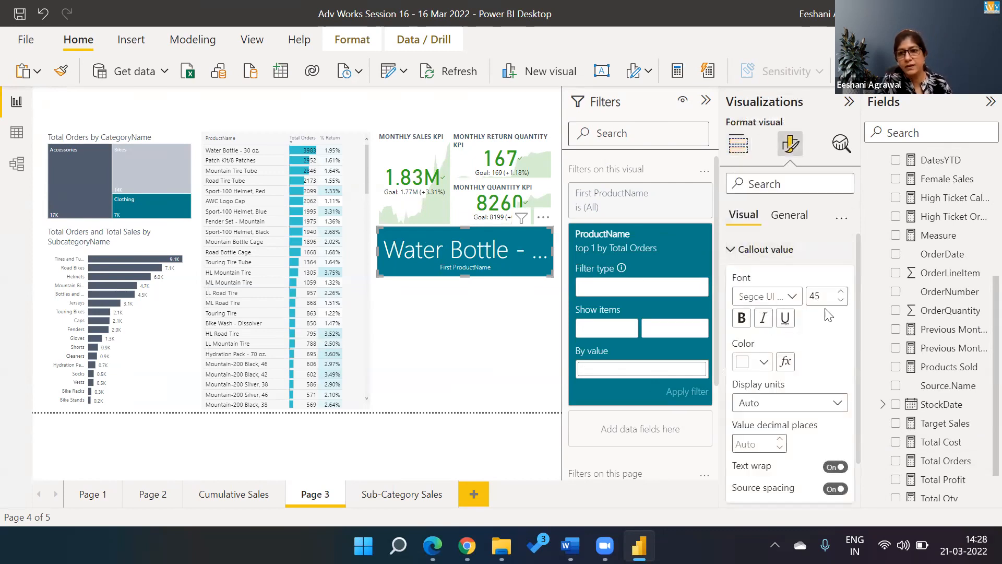
left_click(840, 301)
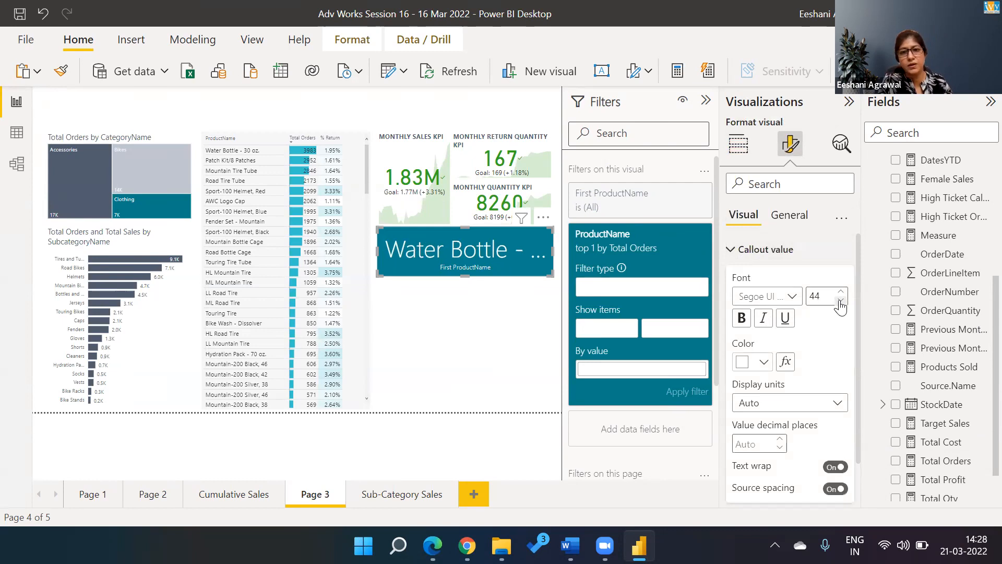
left_click(841, 302)
left_click(841, 301)
left_click(840, 301)
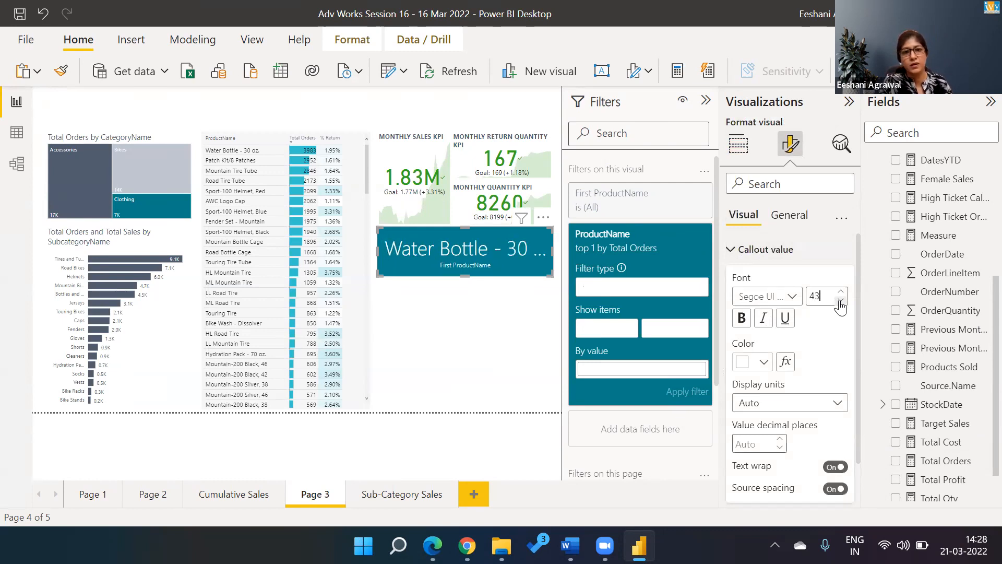
left_click(841, 301)
left_click(841, 301)
left_click(840, 301)
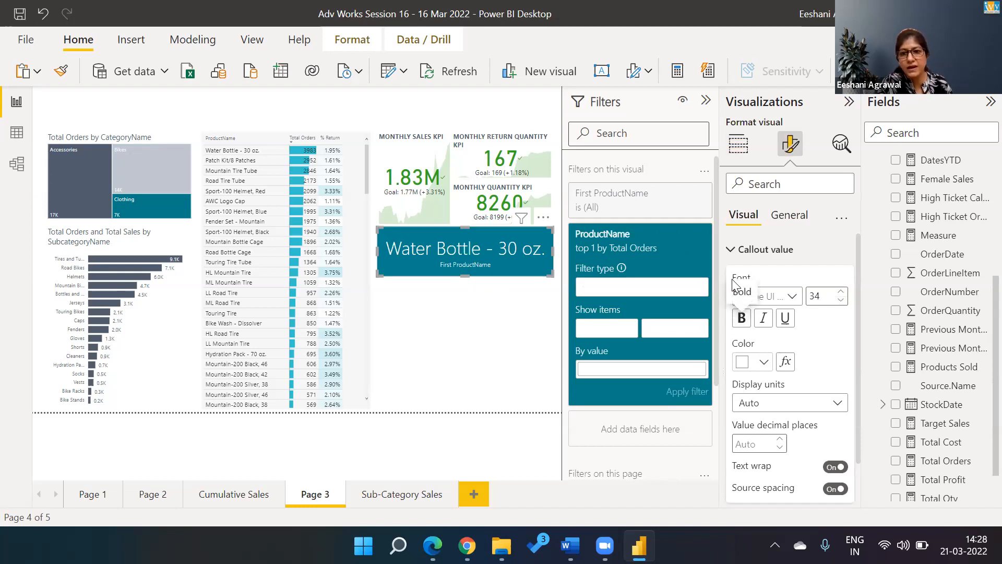
left_click(757, 249)
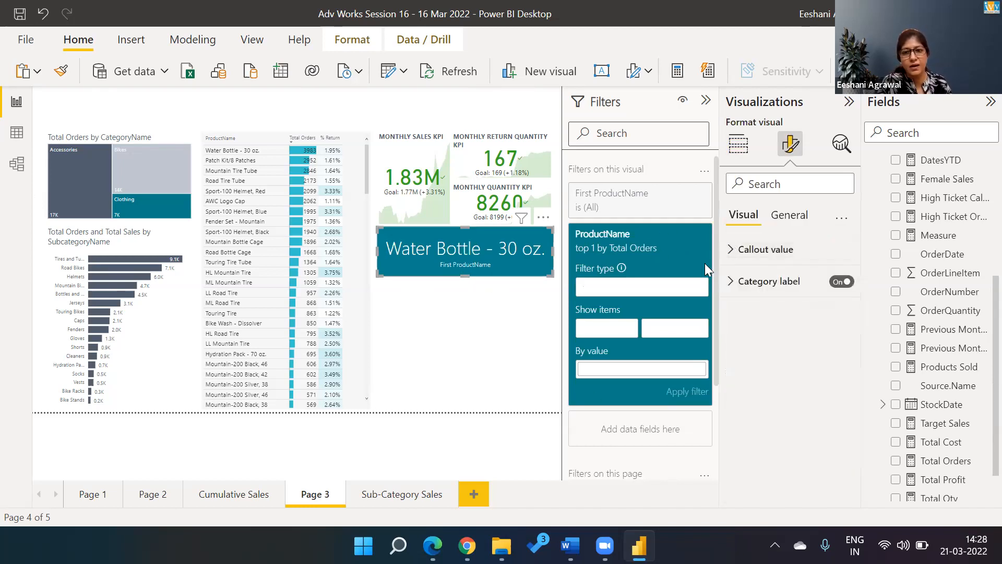
Step: Turn off the card's category label and title it 'Top Product (Order)'
left_click(841, 282)
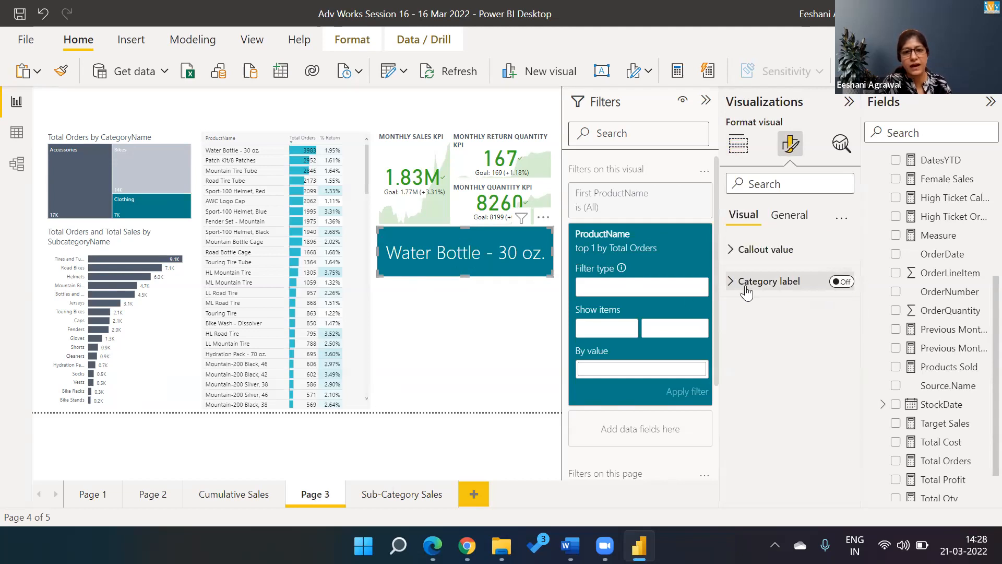
left_click(784, 222)
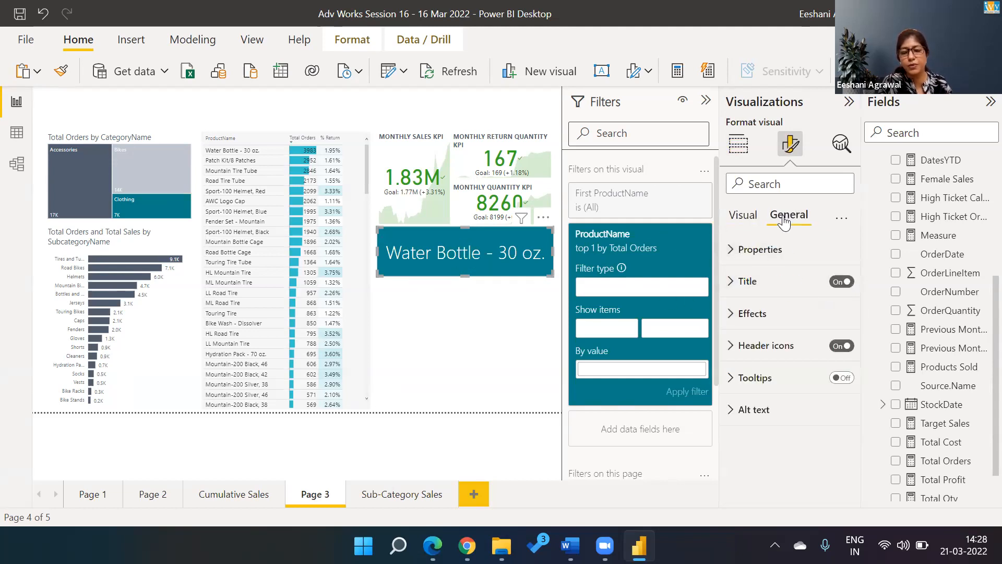
left_click(733, 286)
left_click(750, 328)
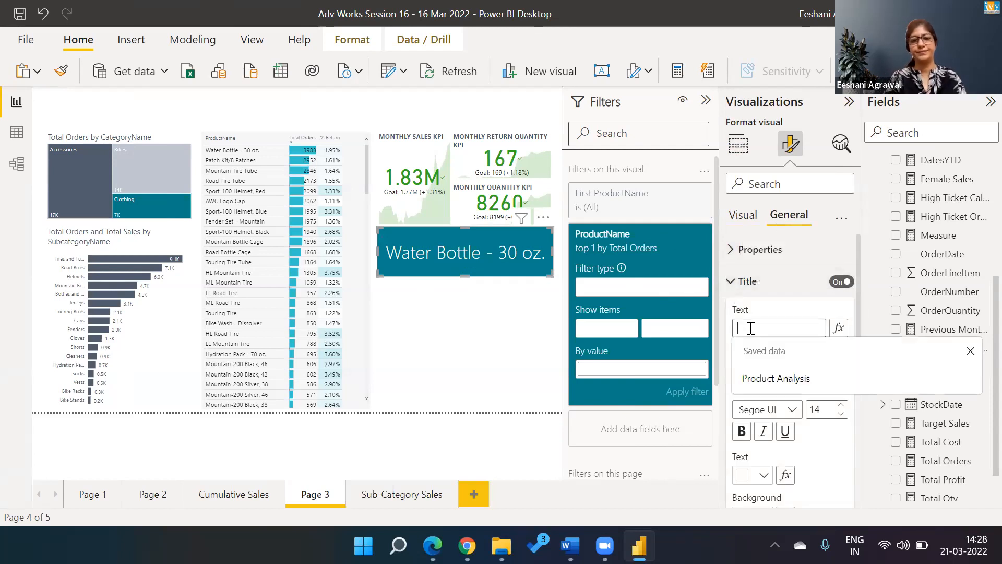
type("Top {r")
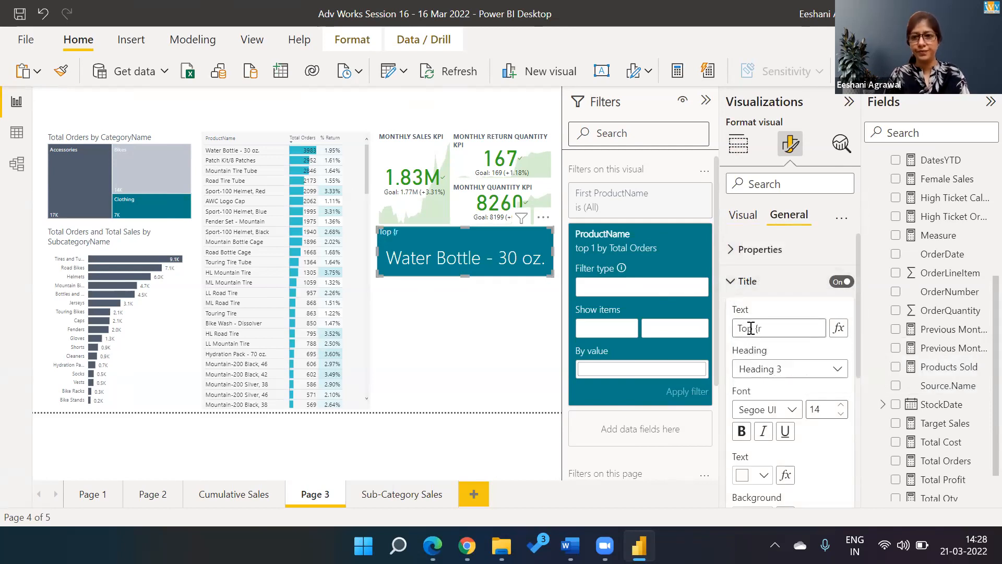
type("odiuvt")
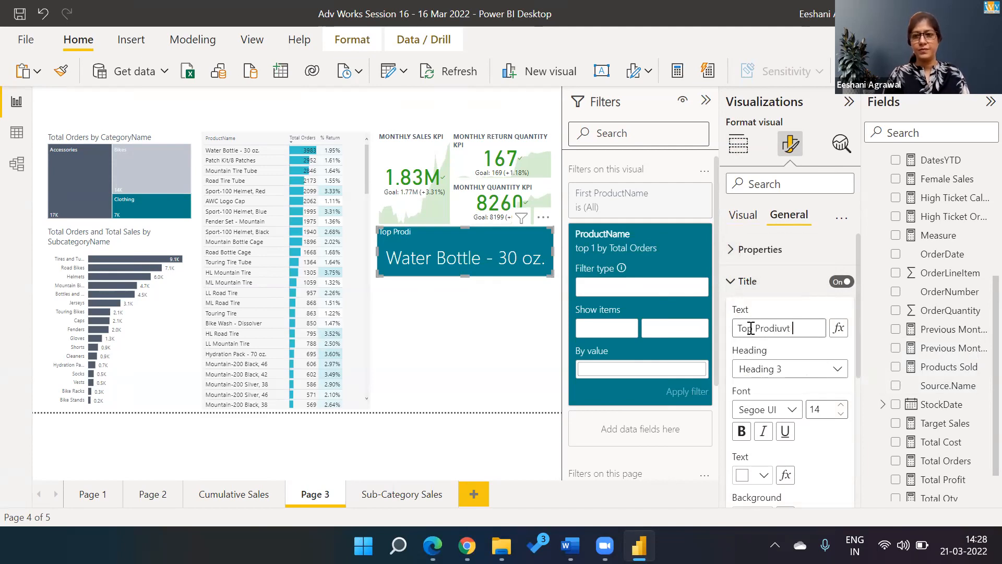
key("BackSpace")
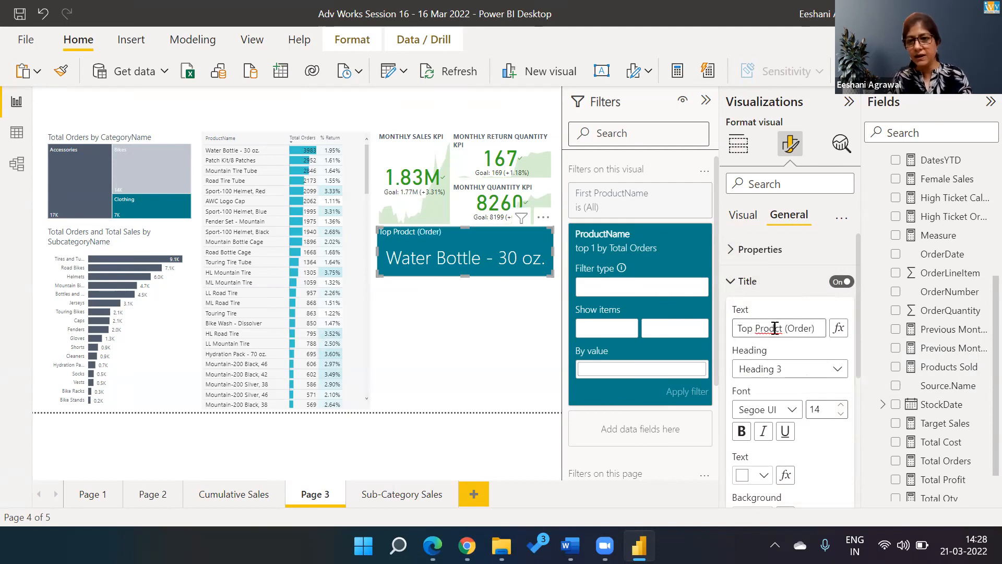
left_click(775, 328)
type("u")
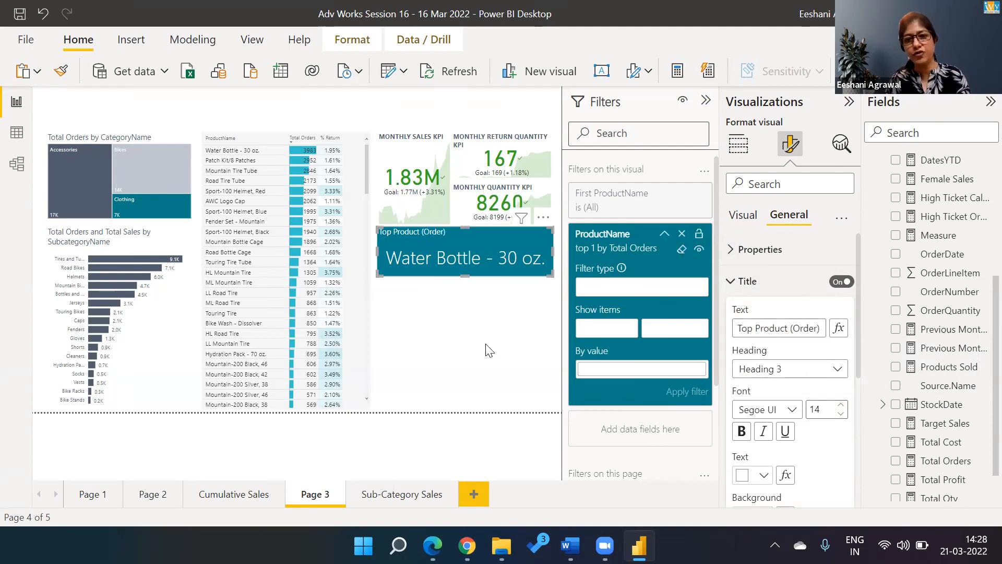
Step: Center the card's title horizontally
left_click(480, 348)
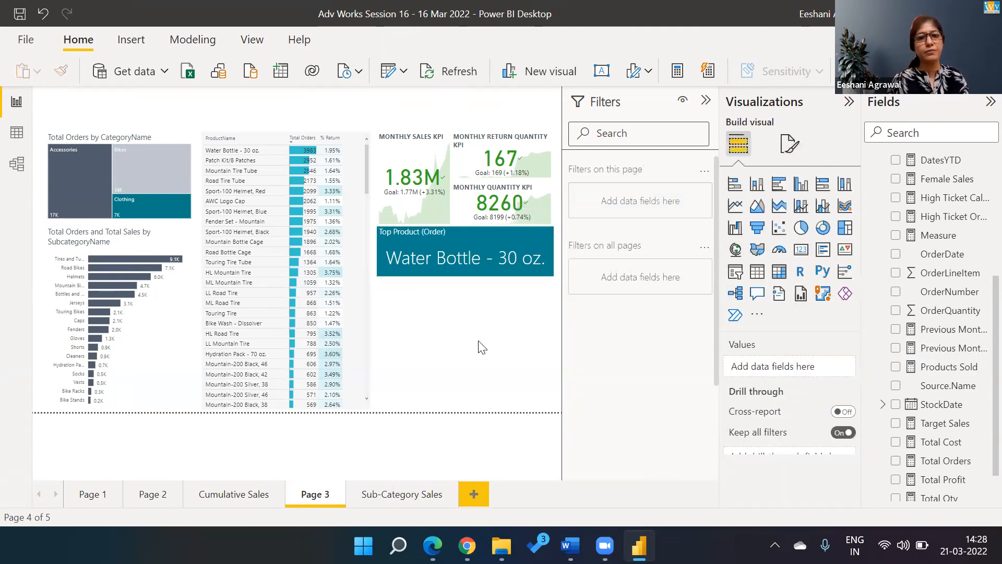
left_click(496, 258)
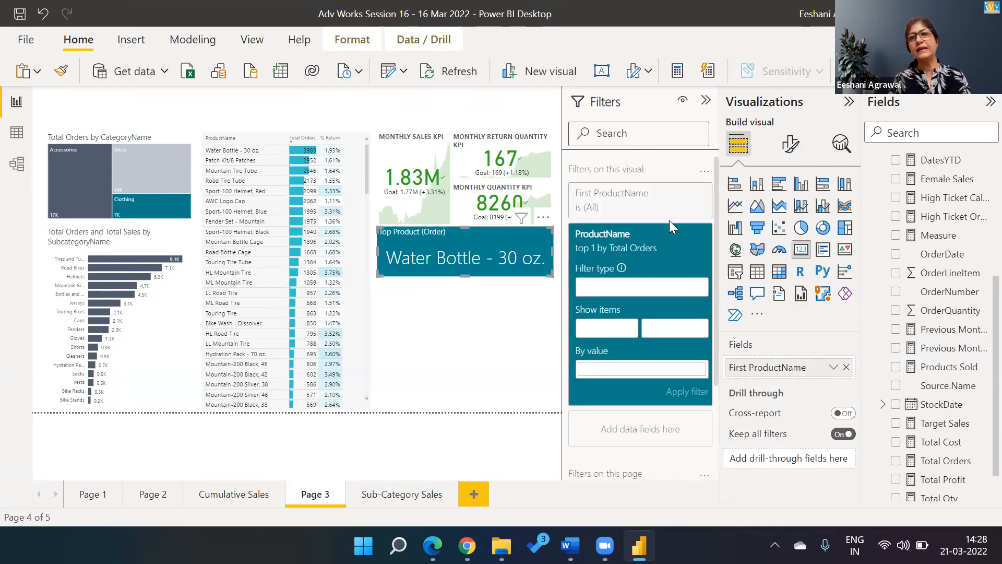
left_click(792, 151)
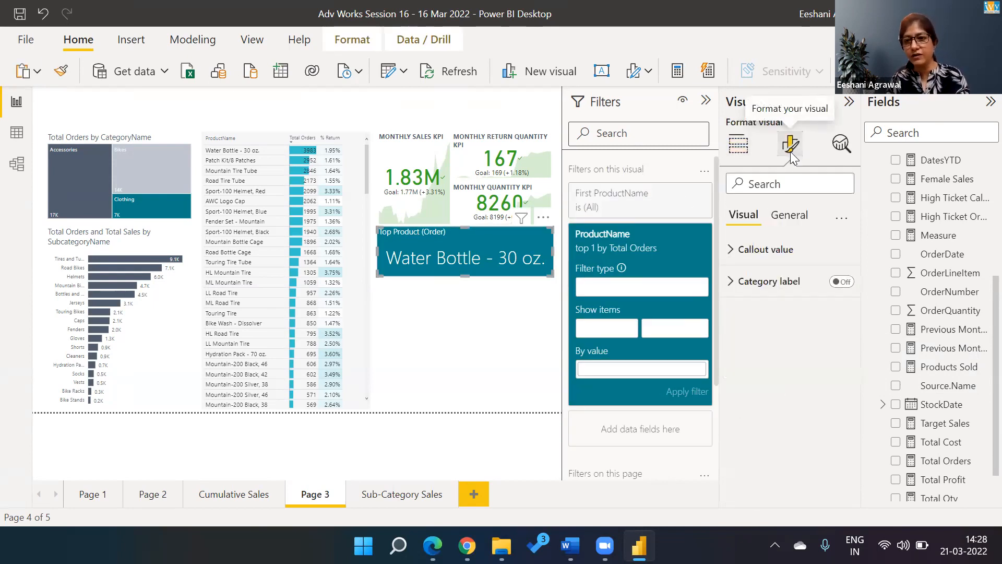
left_click(788, 215)
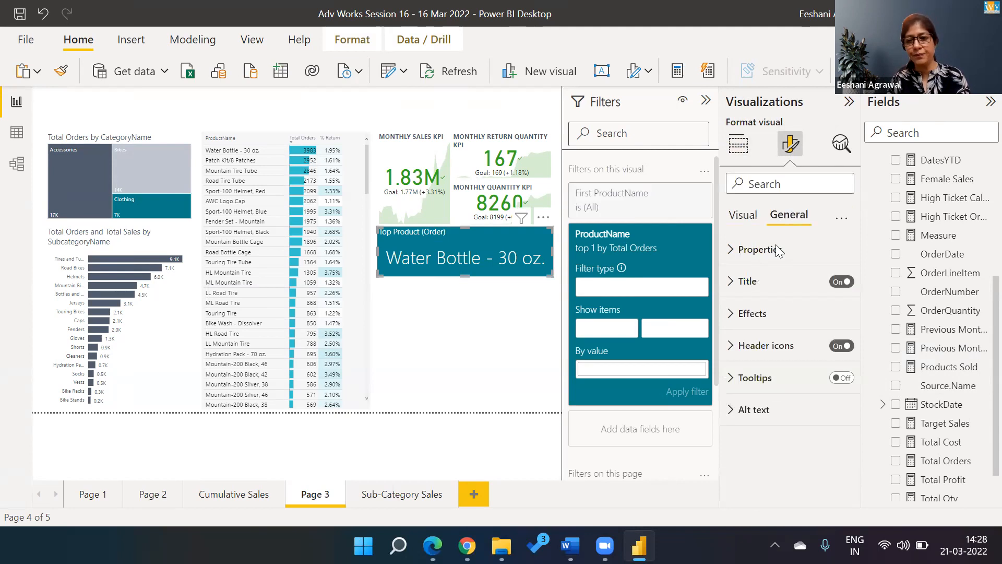
left_click(737, 281)
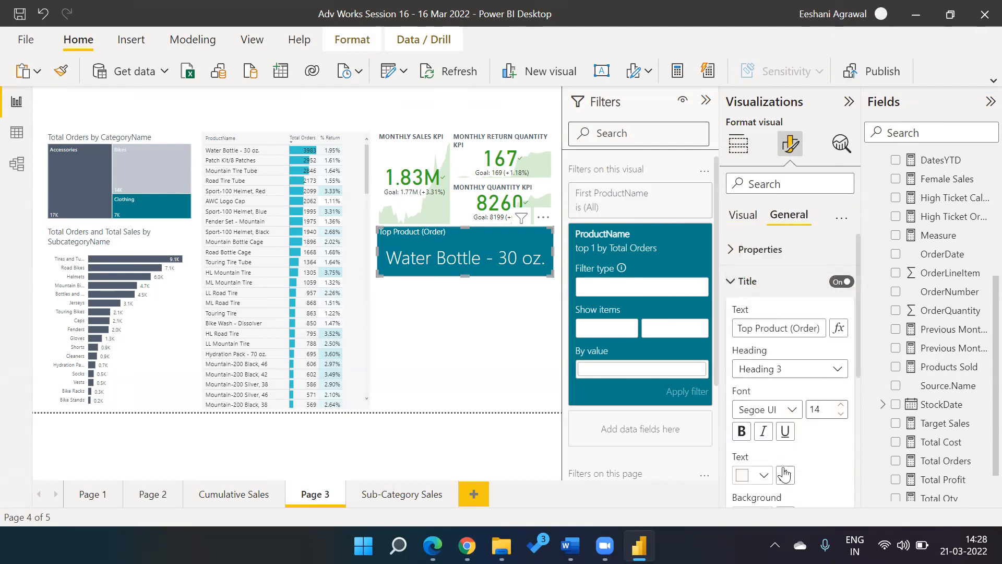
left_click_drag(858, 367, 873, 432)
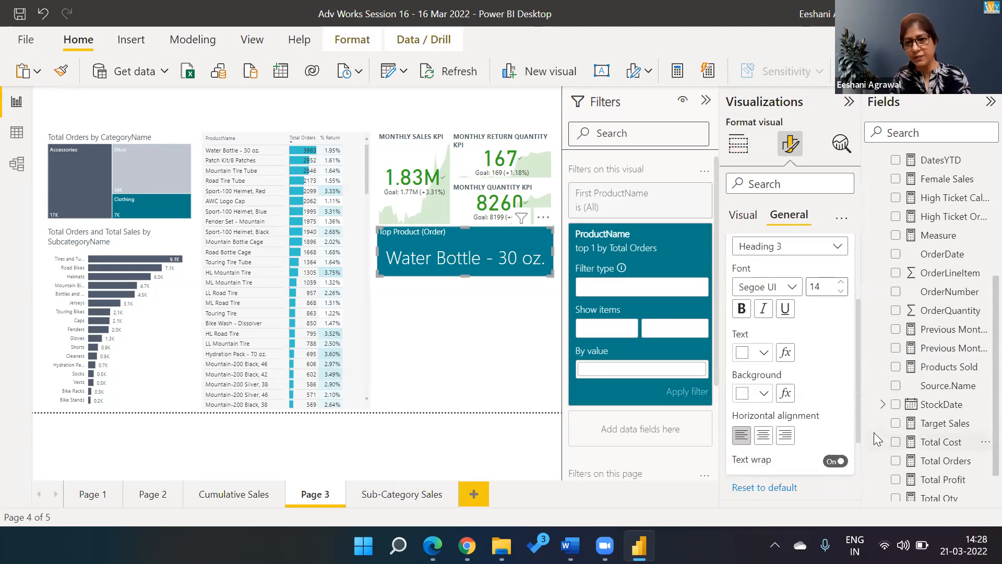
left_click(764, 436)
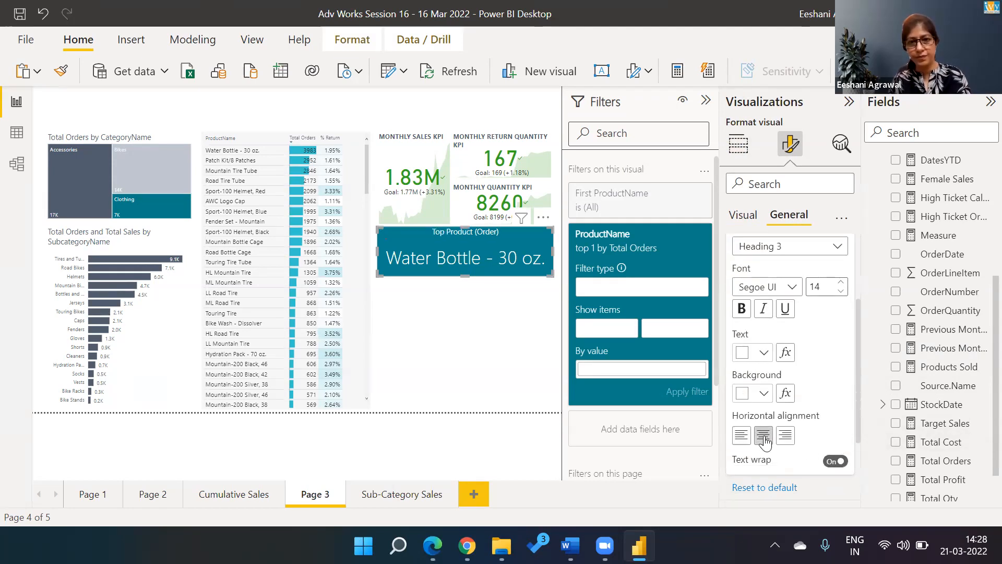
left_click(412, 316)
left_click(416, 259)
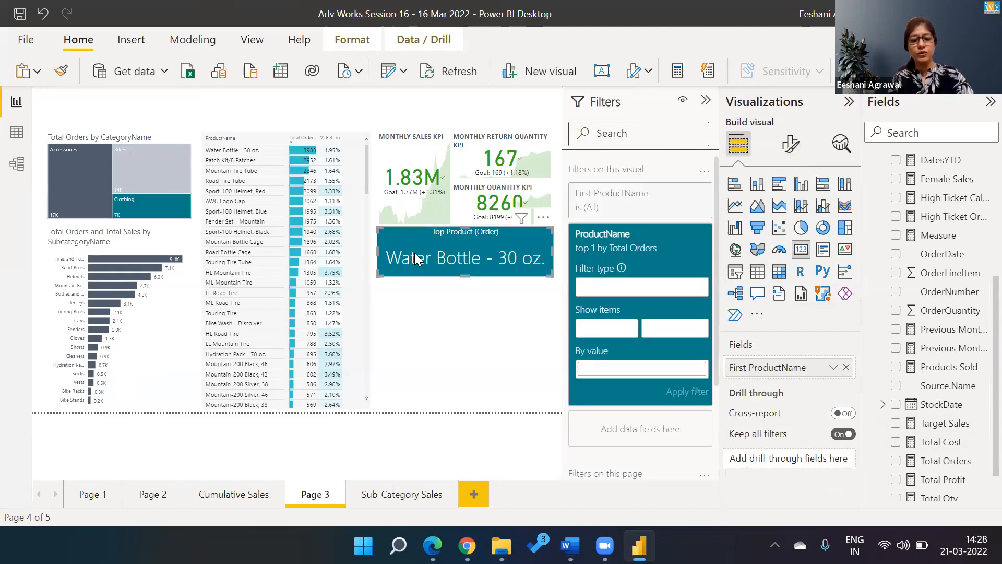
Step: Paste a copy of the card below the original and filter it to the top 1 product by Total Profit
key("ctrl+v")
left_click_drag(416, 254, 411, 302)
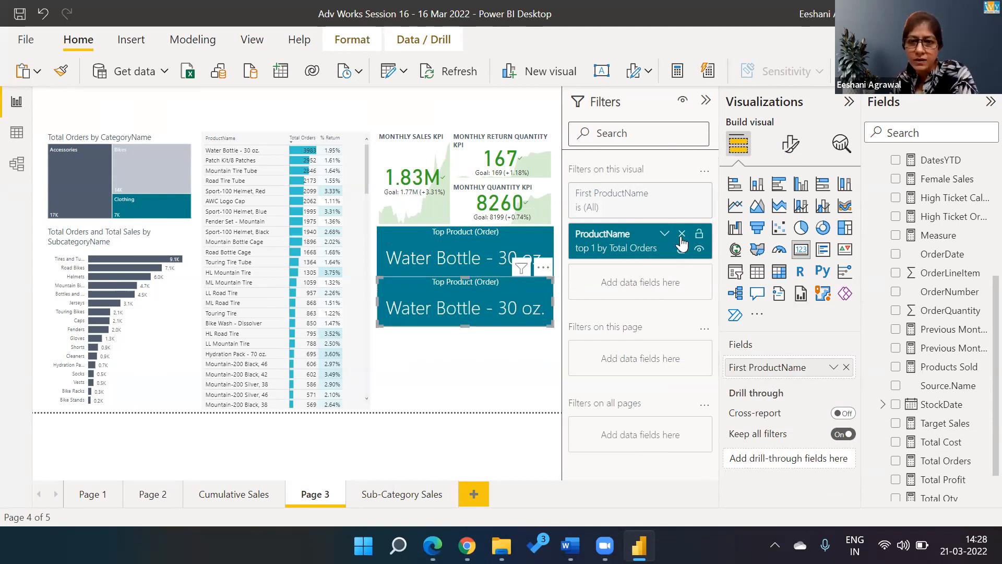
left_click(664, 234)
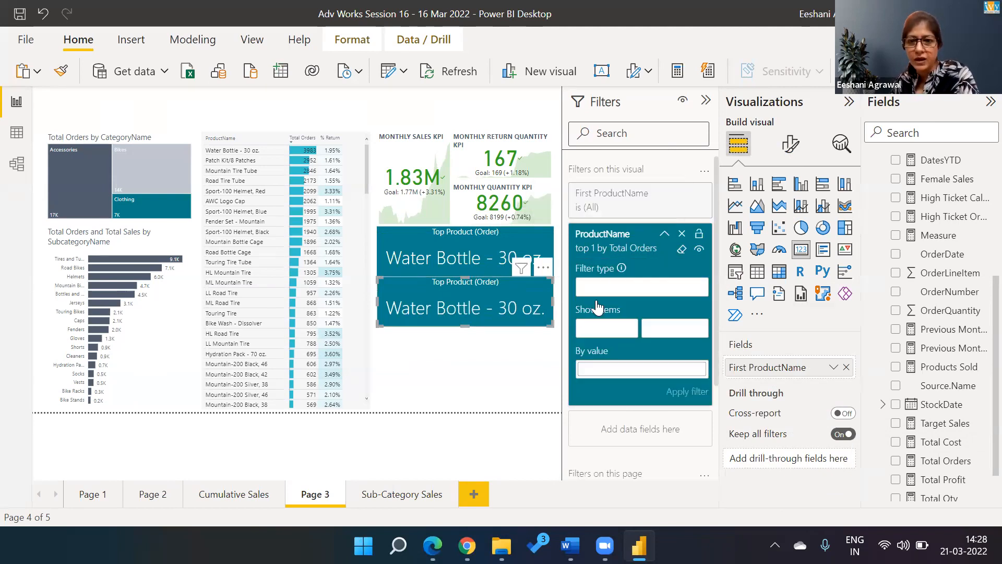
left_click(638, 290)
left_click(614, 343)
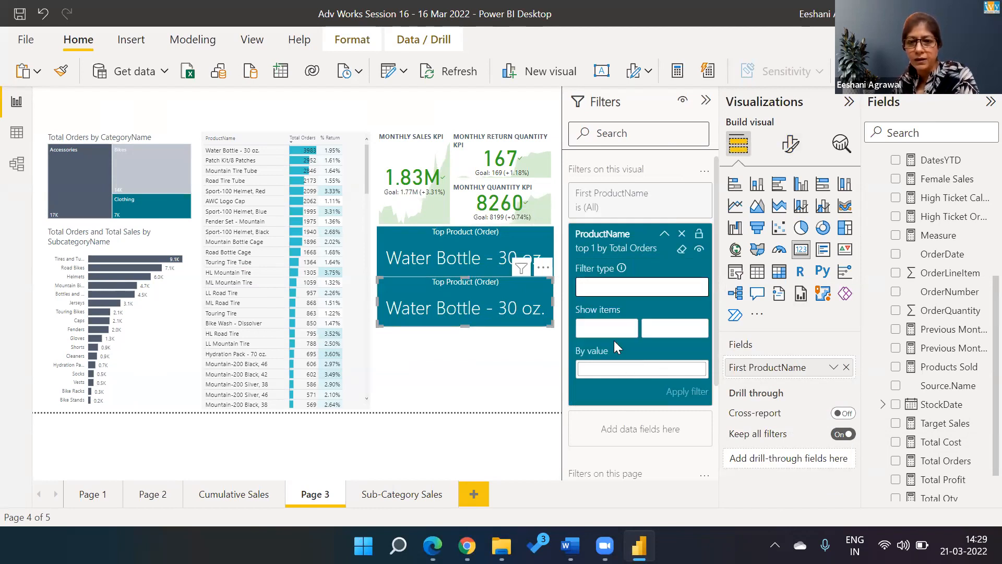
left_click(623, 336)
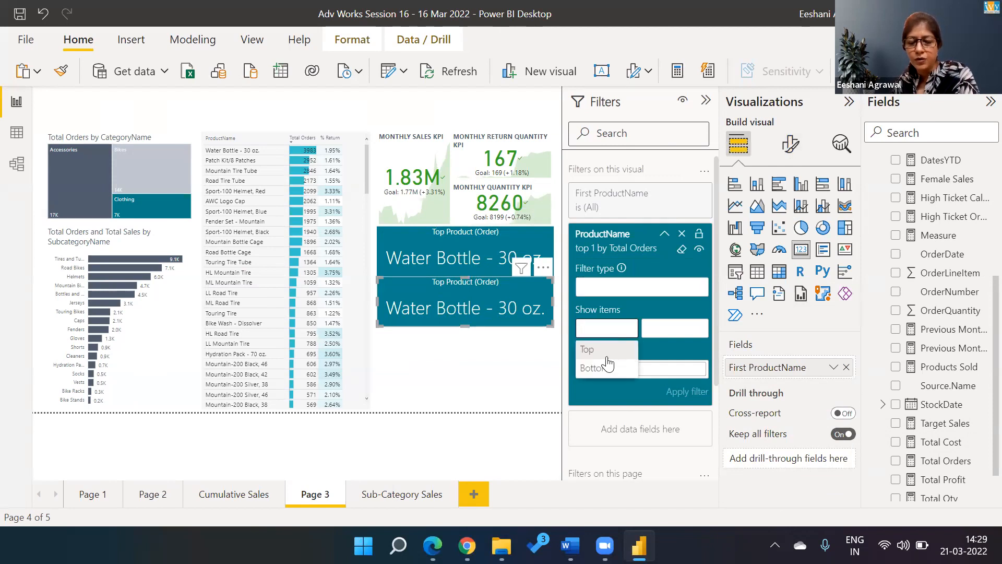
left_click(608, 364)
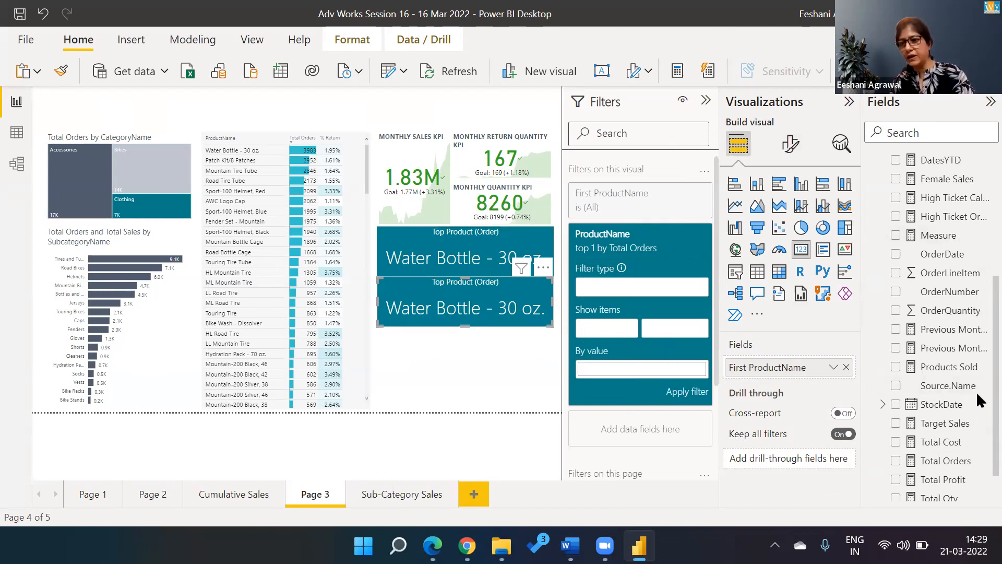
scroll(977, 395, "down", 2)
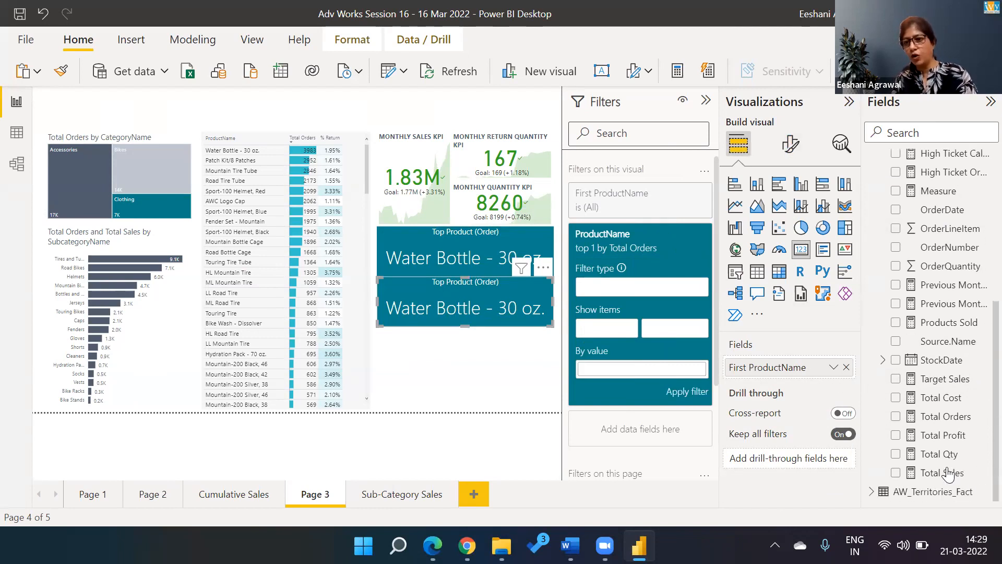
left_click_drag(945, 438, 663, 377)
left_click(678, 390)
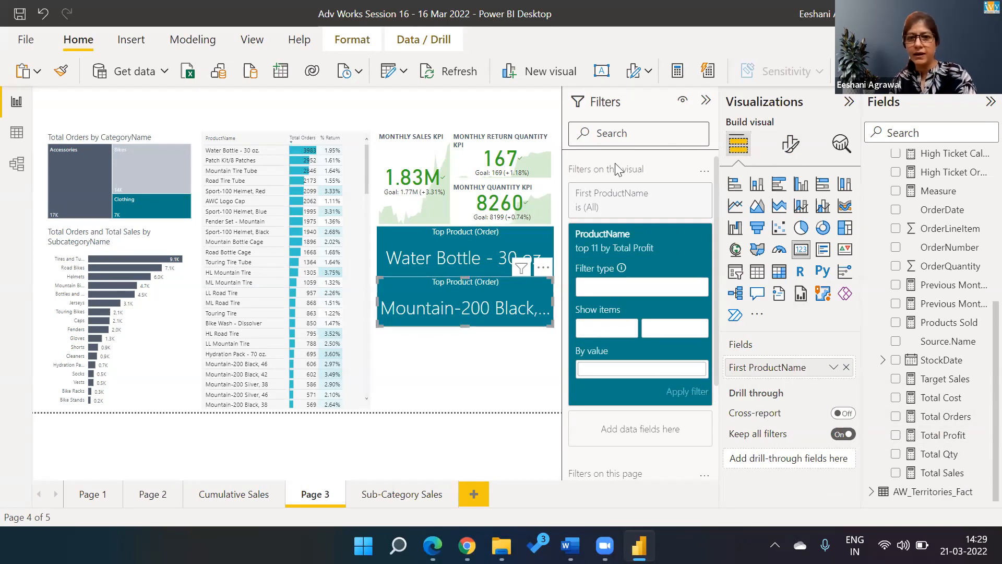
Step: Shrink the callout fonts on both cards, bringing the Water Bottle card down to 30
left_click(522, 237)
left_click(788, 143)
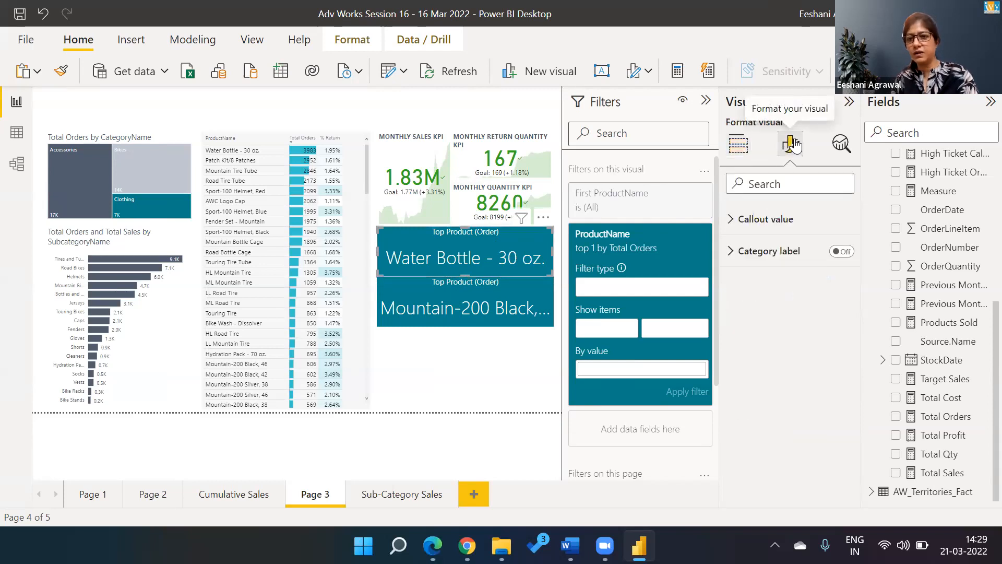
left_click(729, 251)
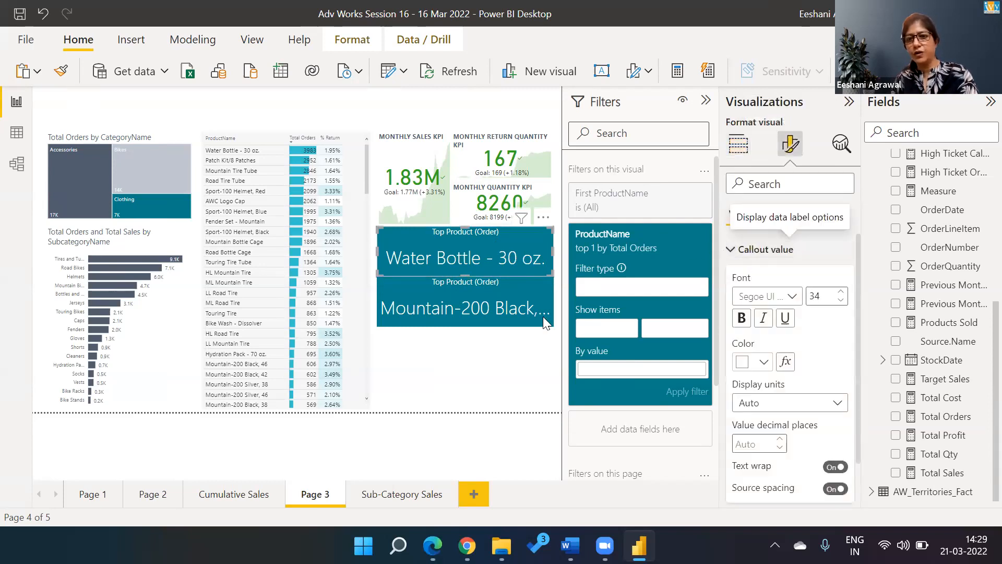
left_click(512, 287)
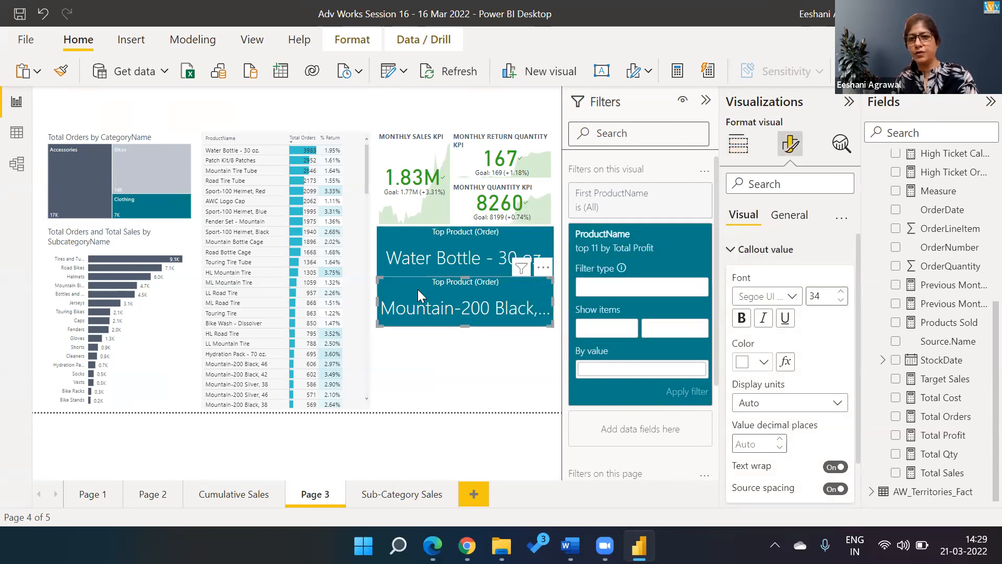
left_click(841, 302)
left_click(841, 301)
left_click(841, 301)
left_click(841, 302)
left_click(841, 301)
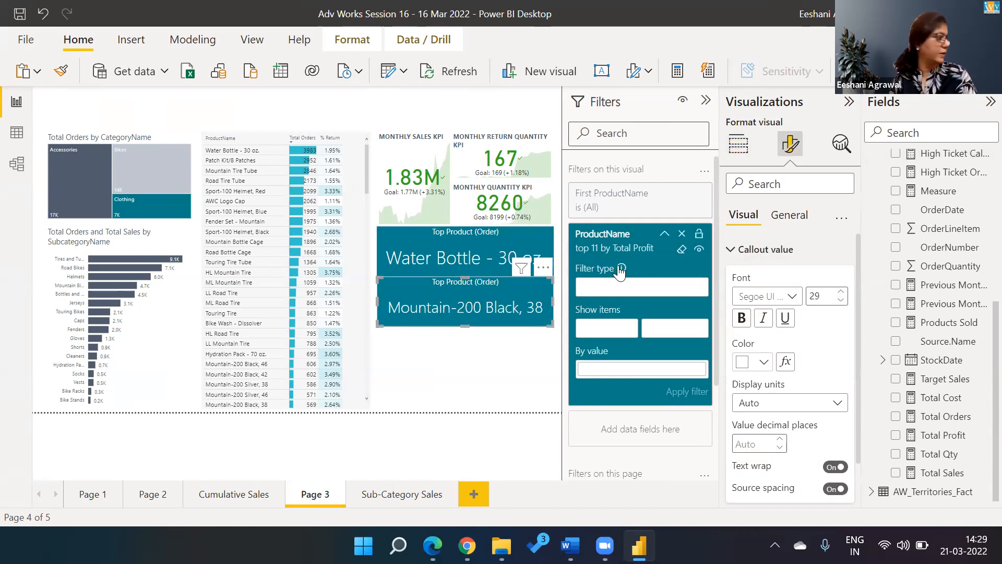
left_click(840, 291)
left_click(403, 242)
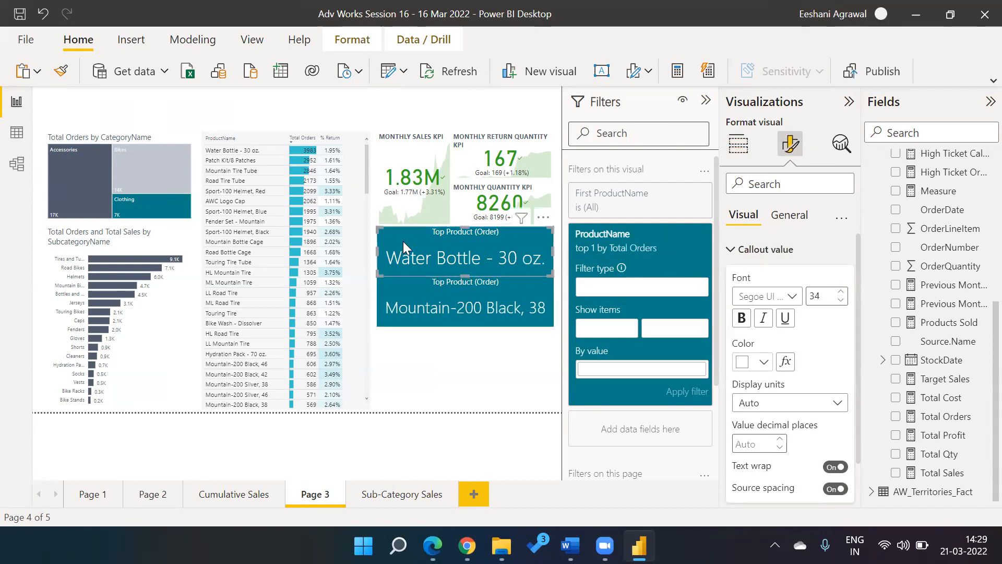
left_click(841, 301)
left_click(841, 300)
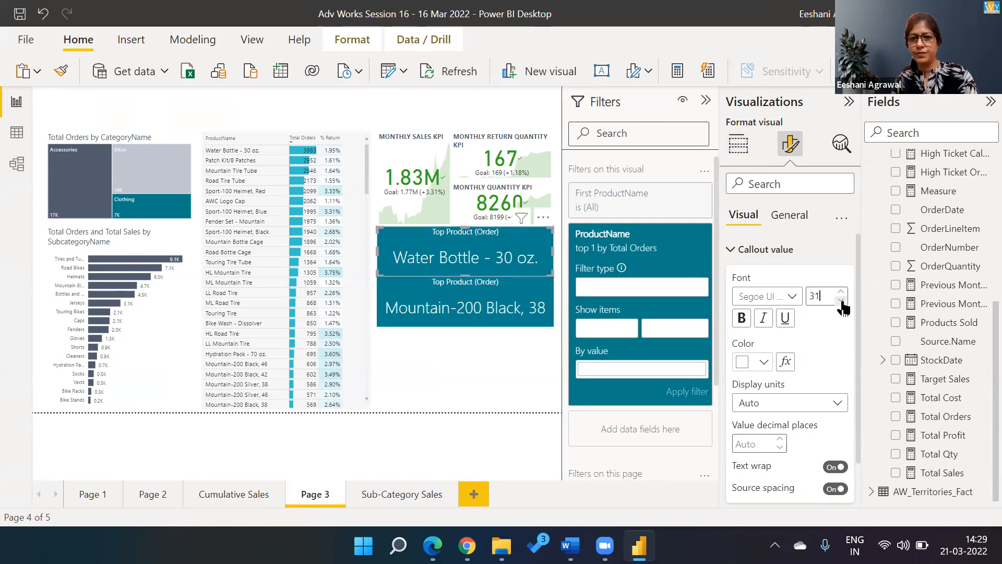
Step: Retitle the card 'Top Product (Profit)' by replacing Order with Profit
left_click(784, 218)
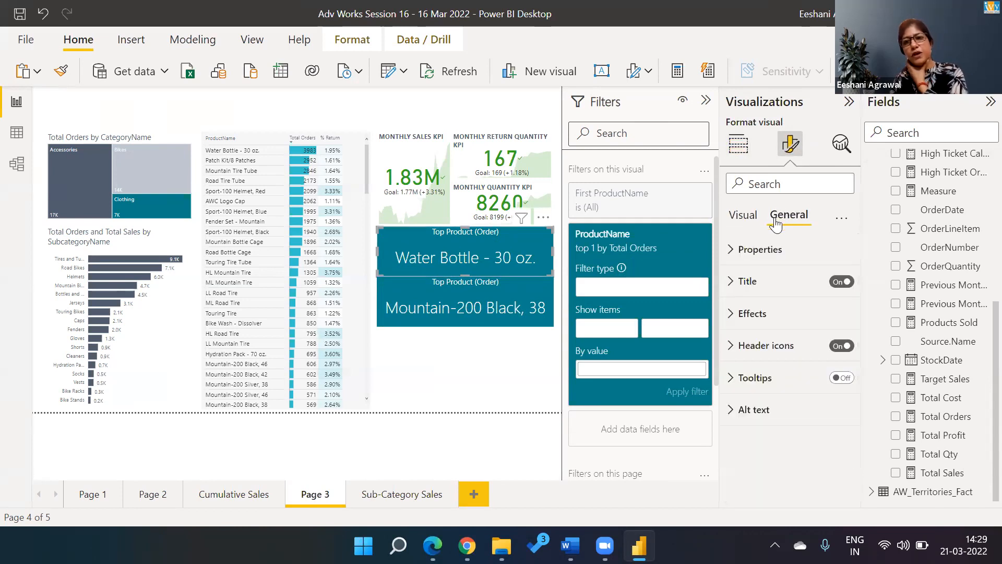
left_click(731, 283)
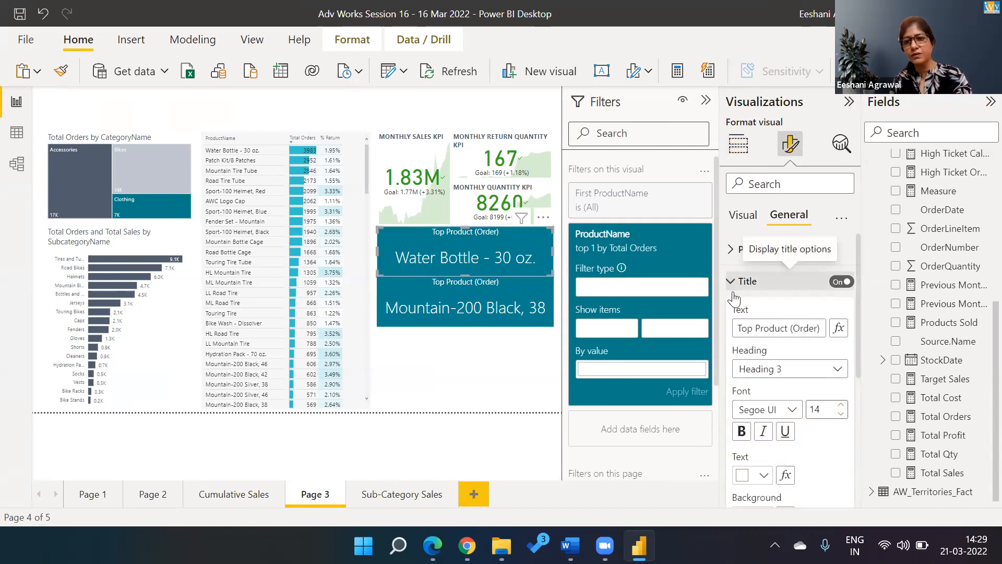
double_click(792, 328)
type("Profit")
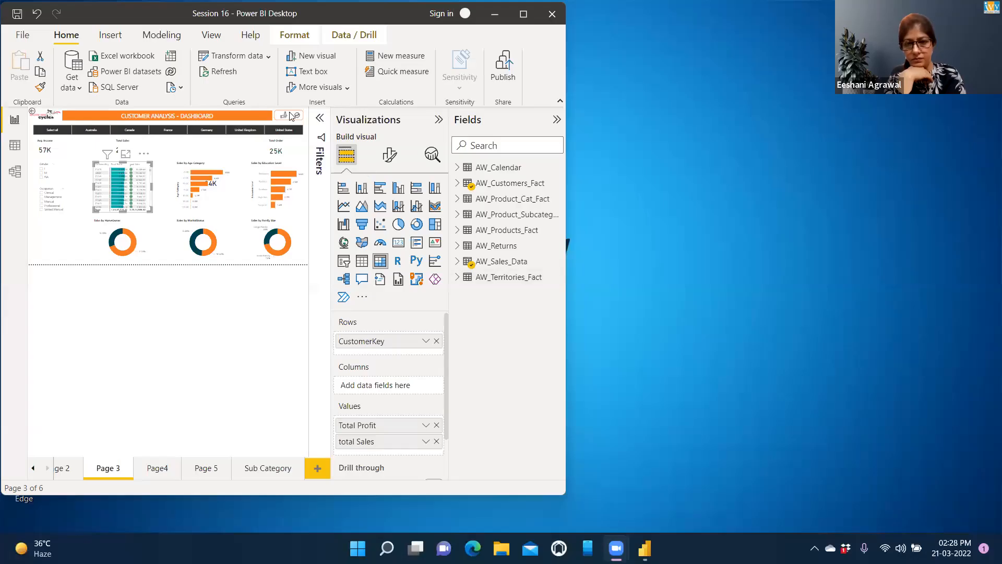
Step: Maximize the report window and expand Cell elements in the customer table's visual formatting
double_click(160, 8)
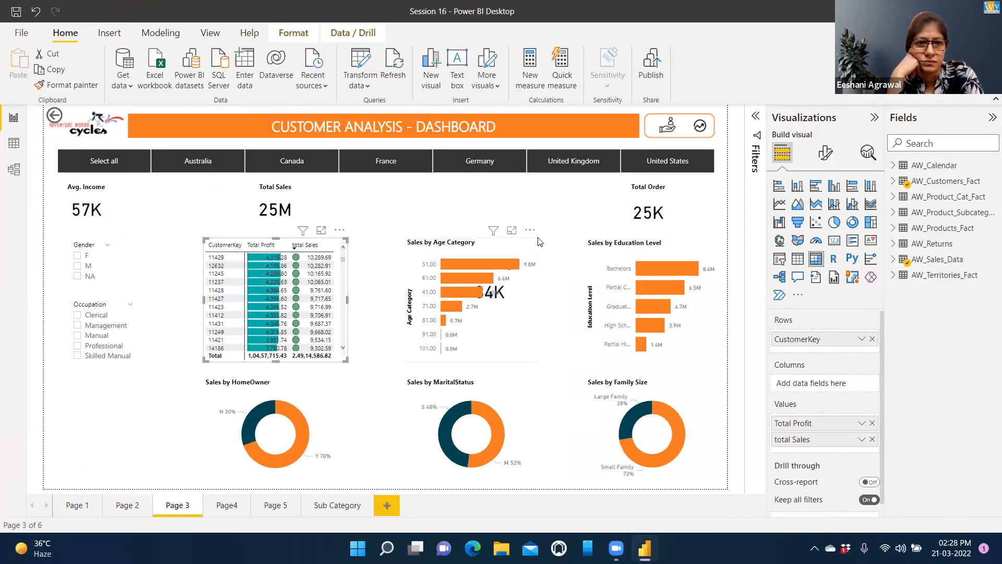
left_click(826, 154)
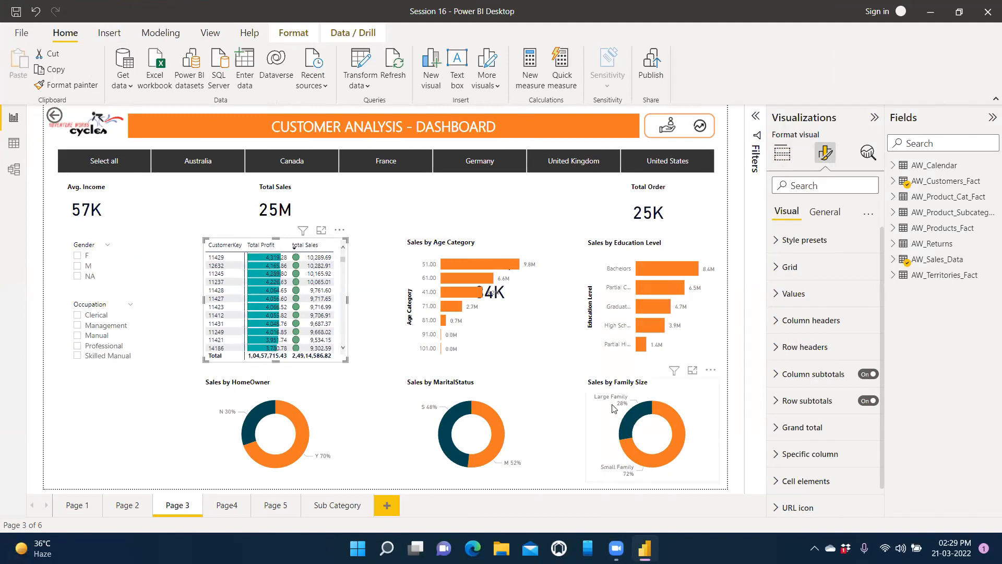
left_click(826, 214)
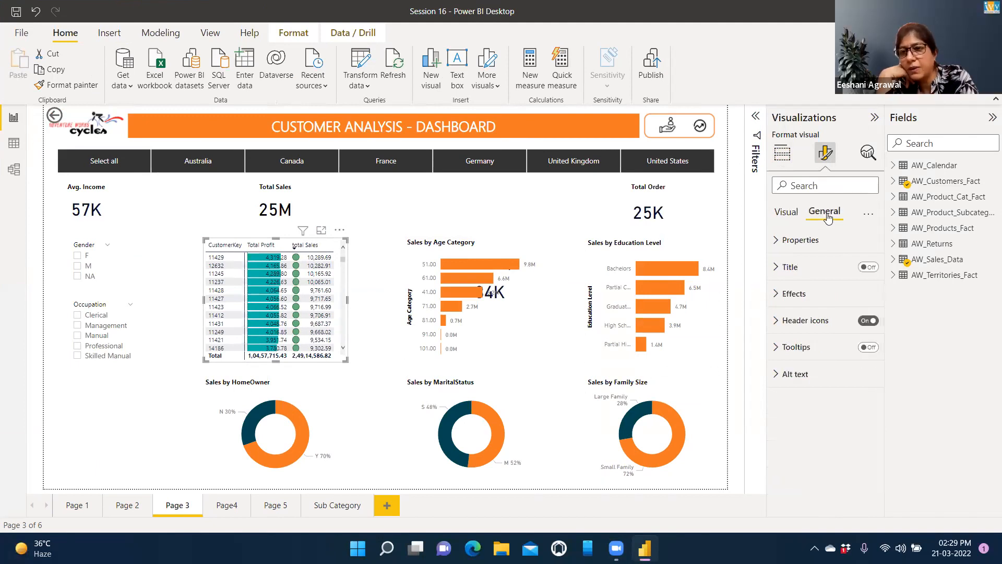
left_click(786, 214)
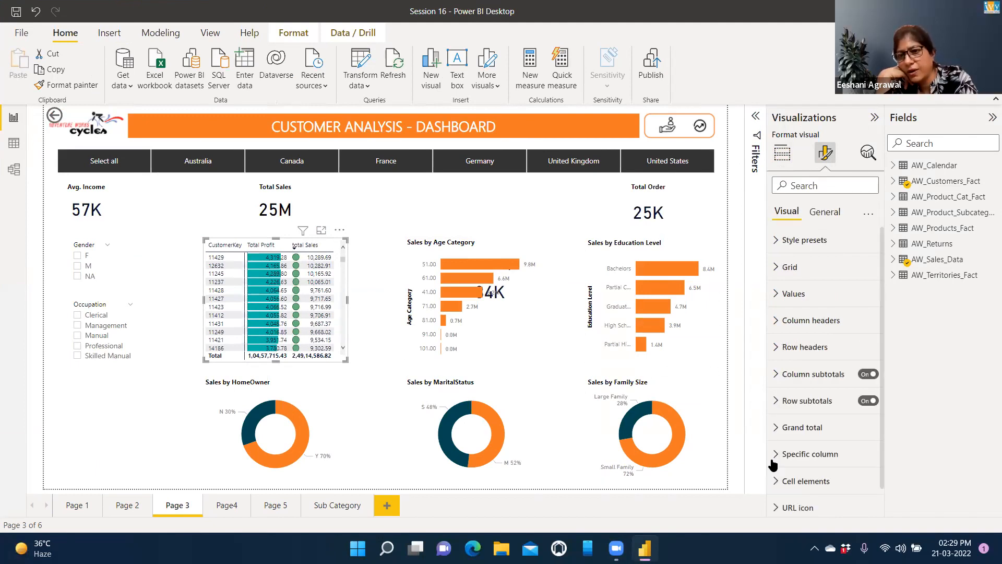
left_click(776, 483)
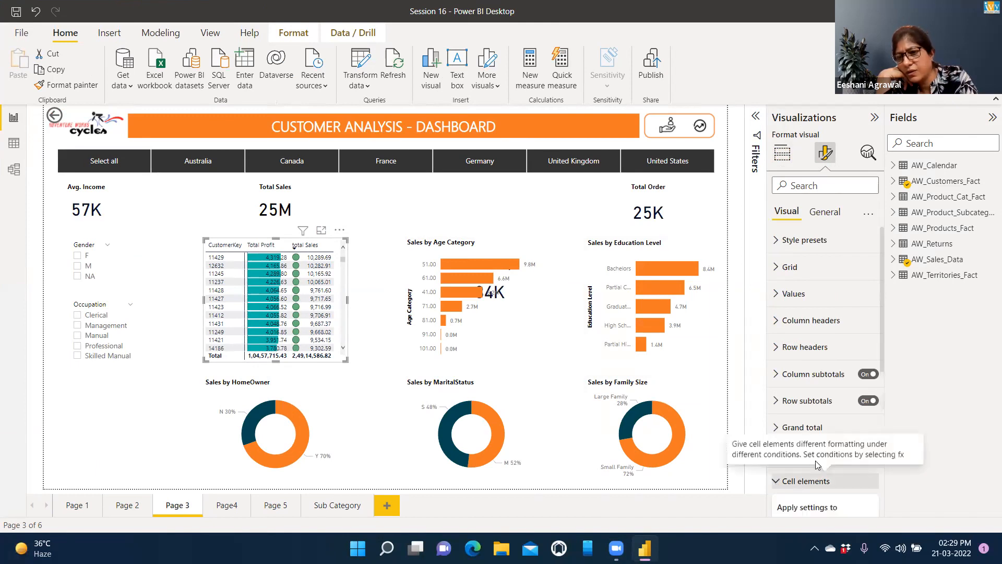
scroll(817, 488, "down", 5)
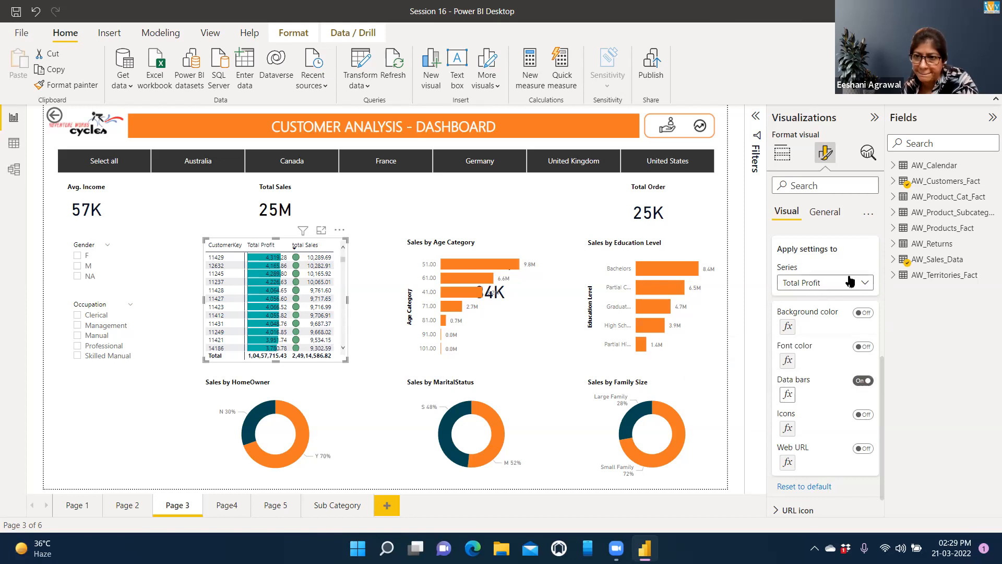
Step: Apply diamond, triangle and circle icons to total Sales for 0–33, 33–67 and 67–100 percent
left_click(864, 285)
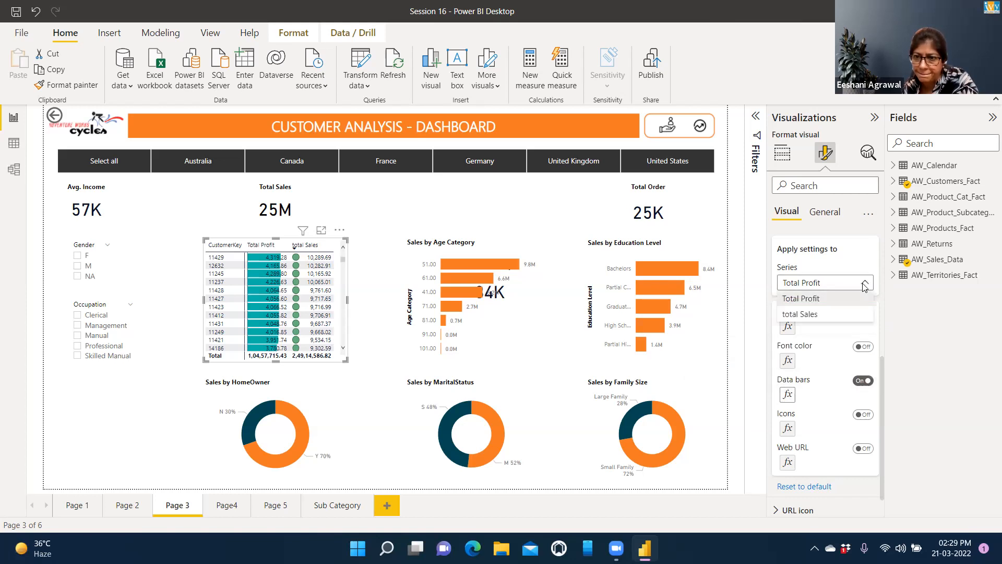
left_click(815, 316)
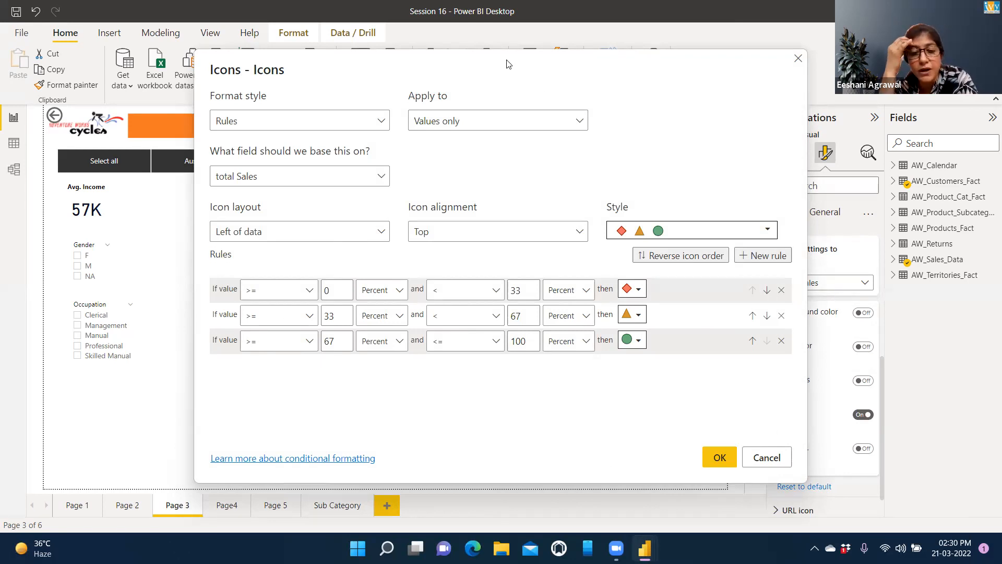
left_click_drag(506, 64, 656, 61)
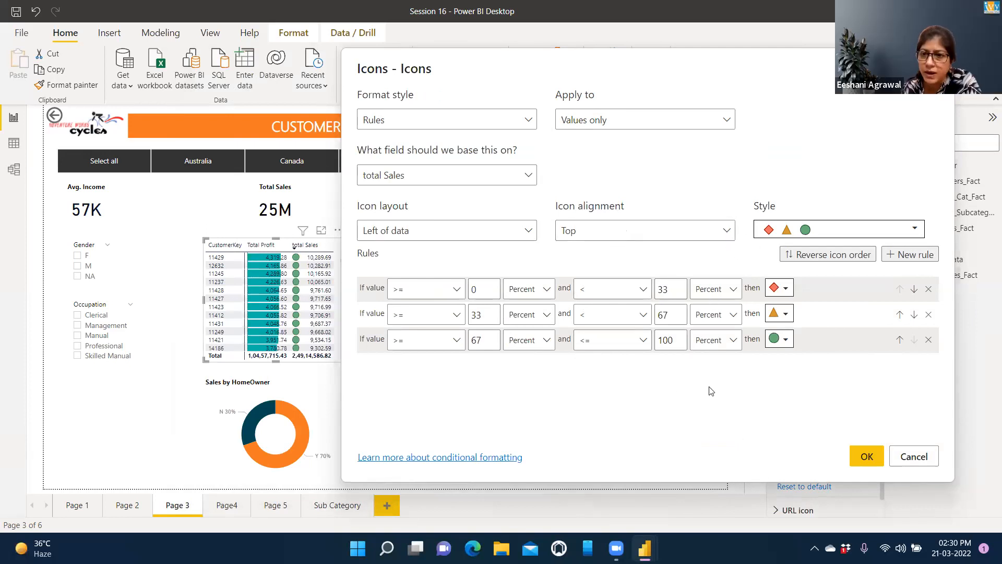
left_click(865, 456)
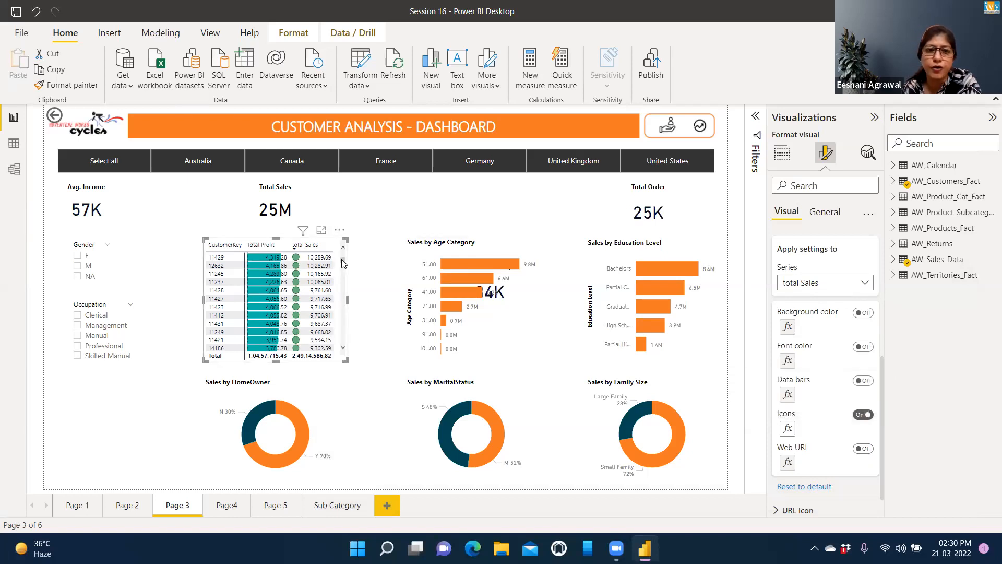
Step: Reopen the Icons rules for total Sales, keeping Left of data layout and Top alignment
mouse_move(342, 269)
left_mouse_down()
mouse_move(342, 313)
mouse_move(343, 251)
left_mouse_up()
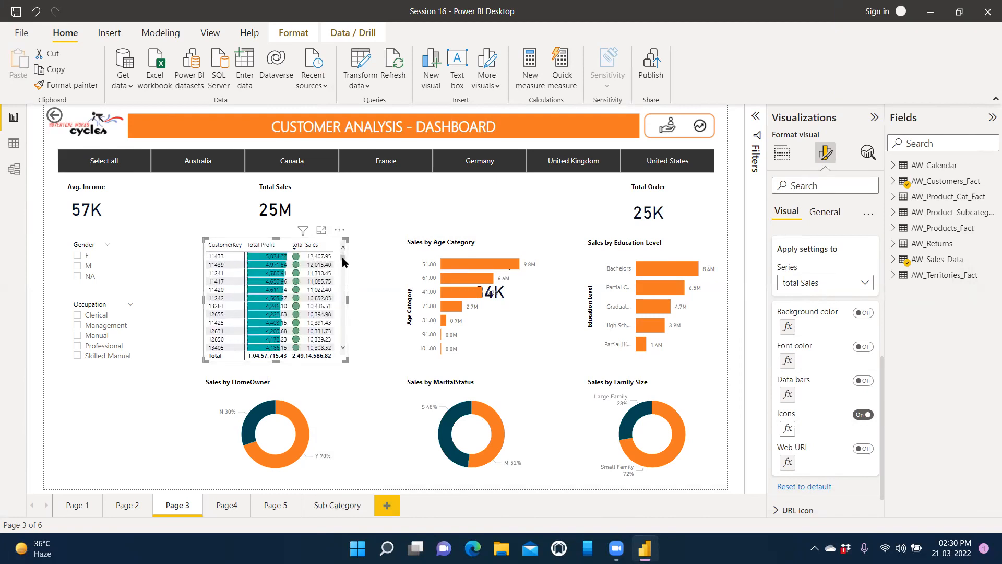
mouse_move(342, 256)
left_mouse_down()
mouse_move(343, 289)
mouse_move(343, 252)
left_mouse_up()
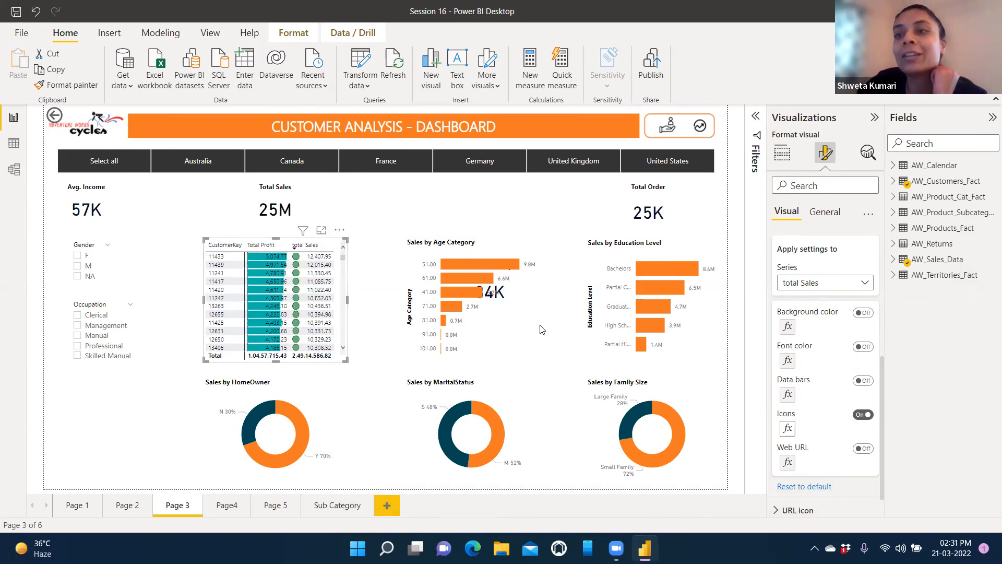
left_click(788, 429)
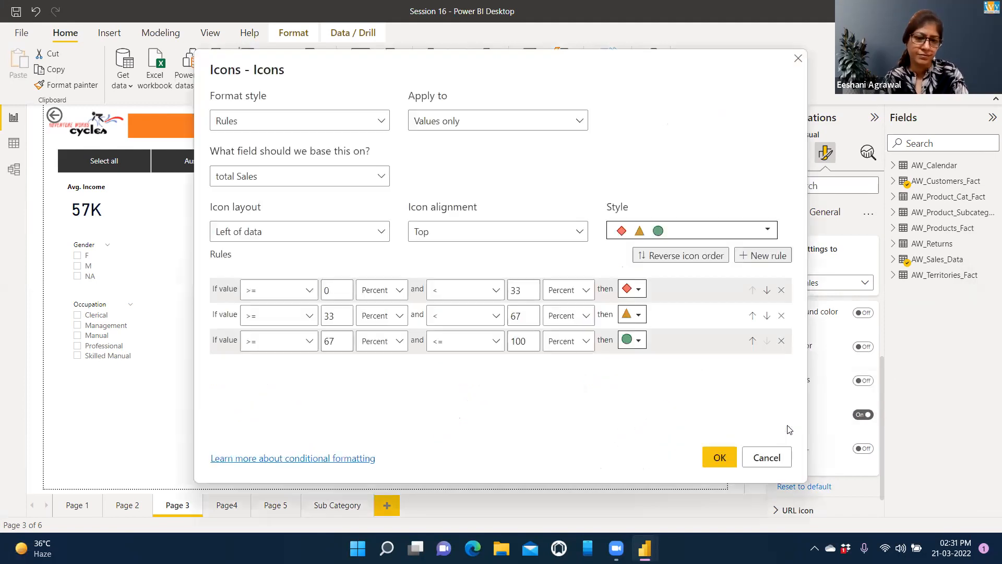
left_click(580, 235)
left_click(580, 235)
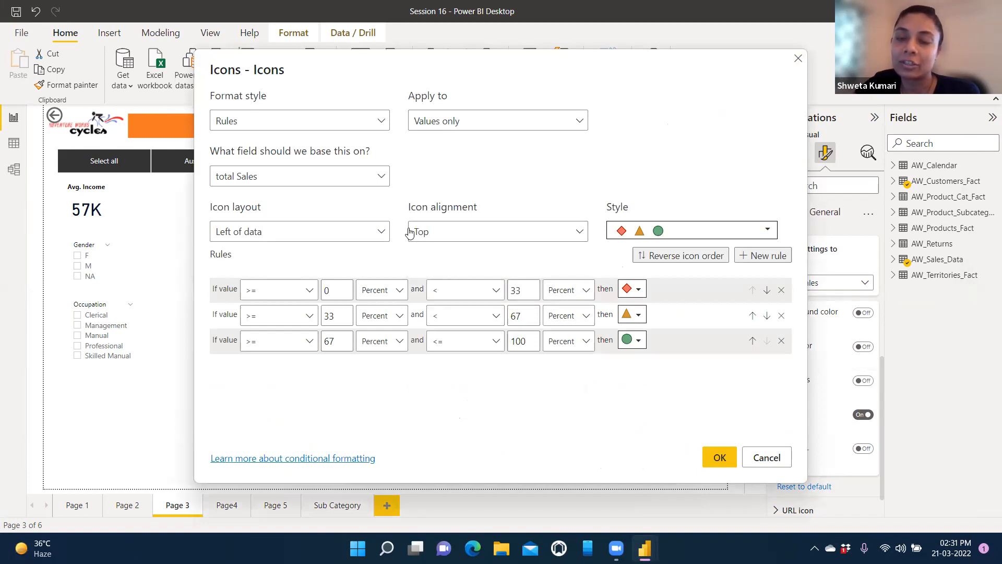
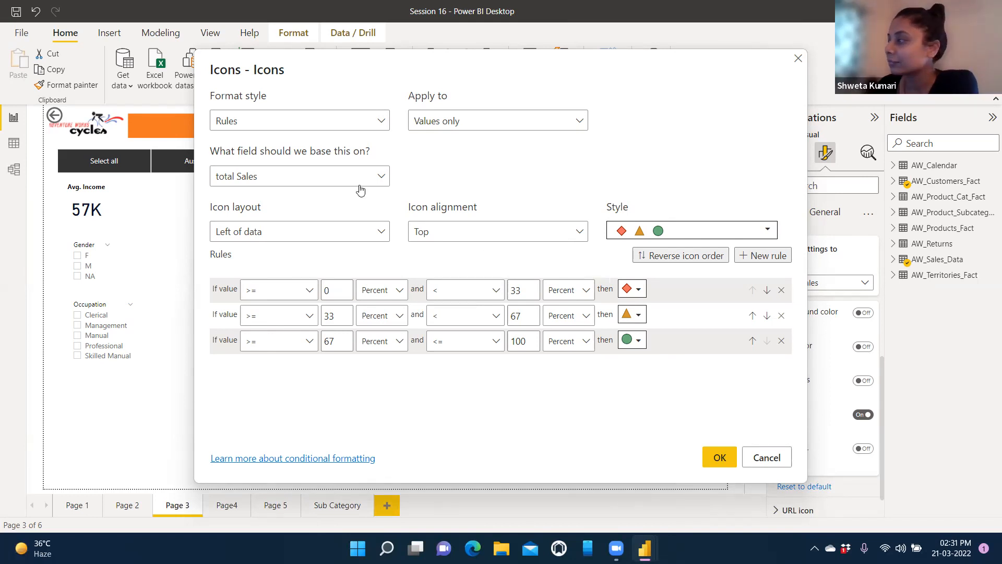
Step: Keep total Sales as the icon field and apply the diamond, triangle and circle percent rules
left_click(379, 178)
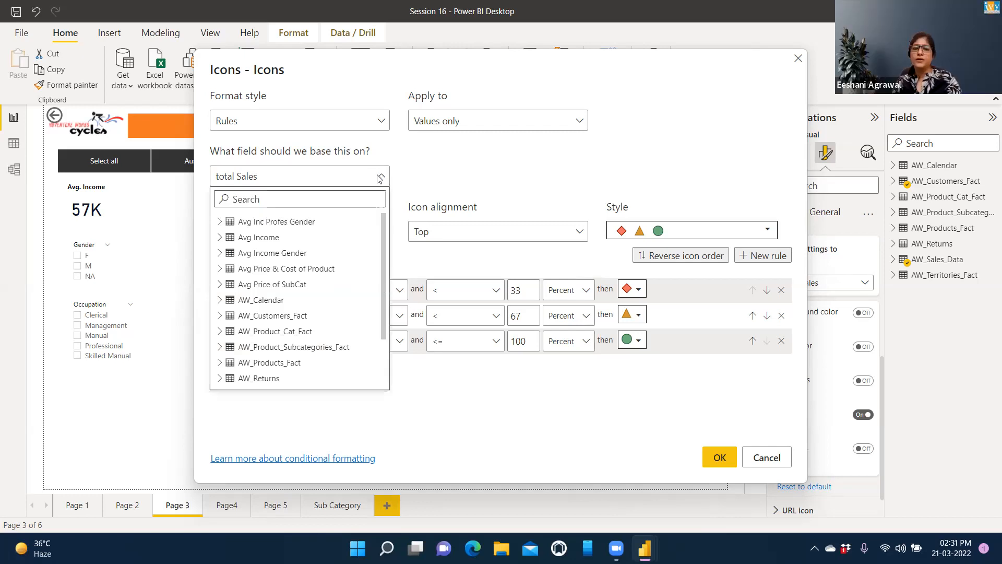
left_click(380, 178)
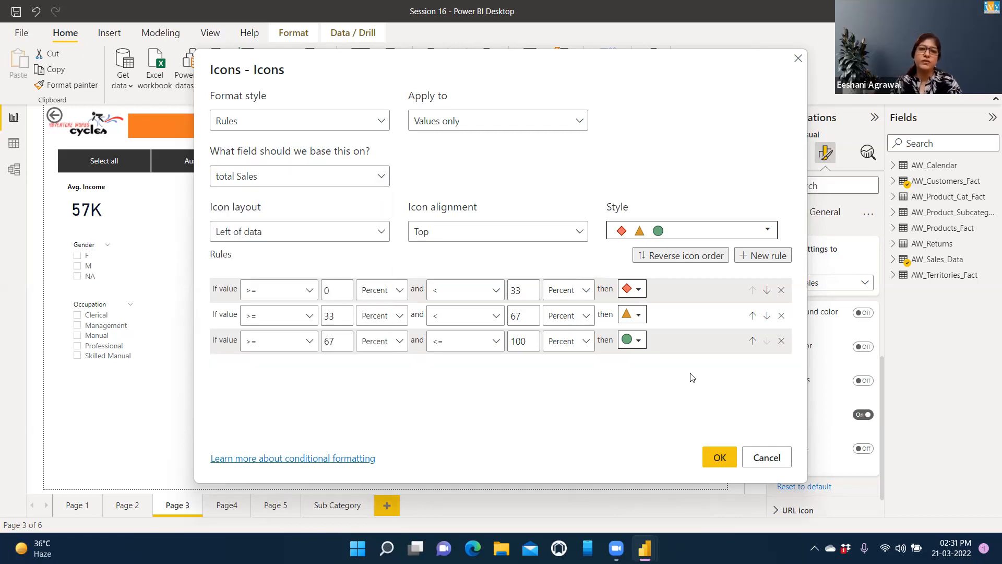
left_click(720, 461)
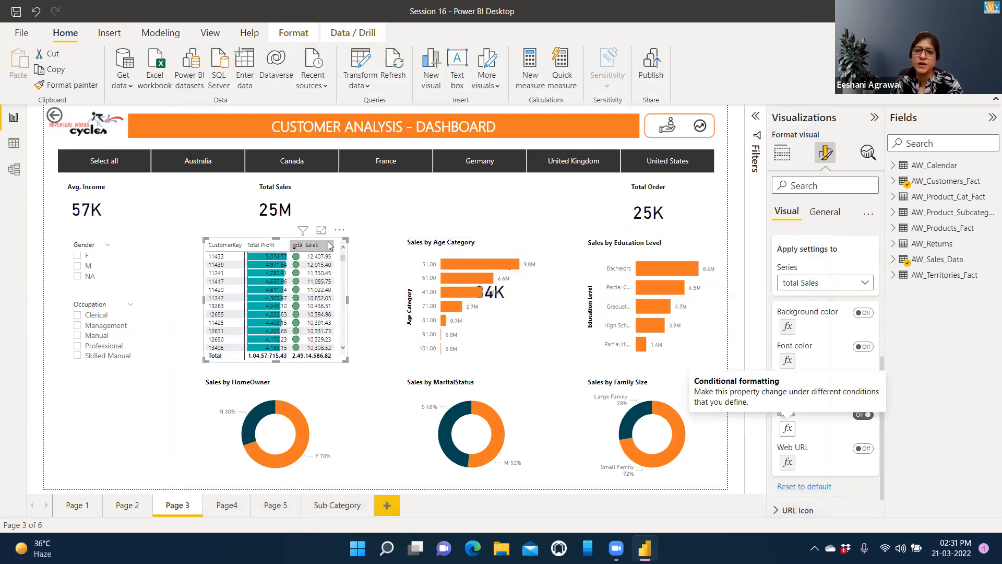
Step: In the Filters pane, set the CustomerKey filter to Top N showing 10 items
left_click(757, 119)
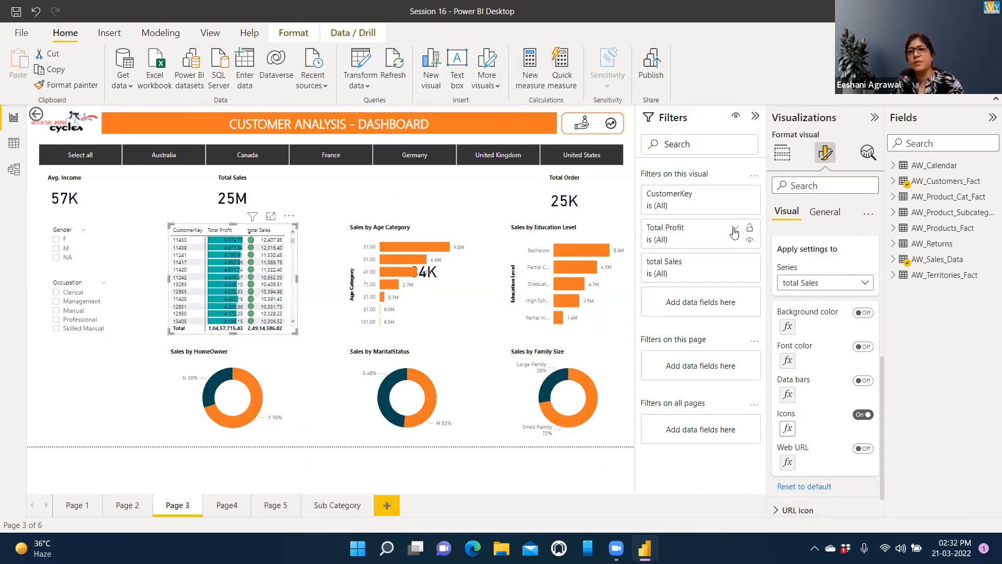
left_click(735, 195)
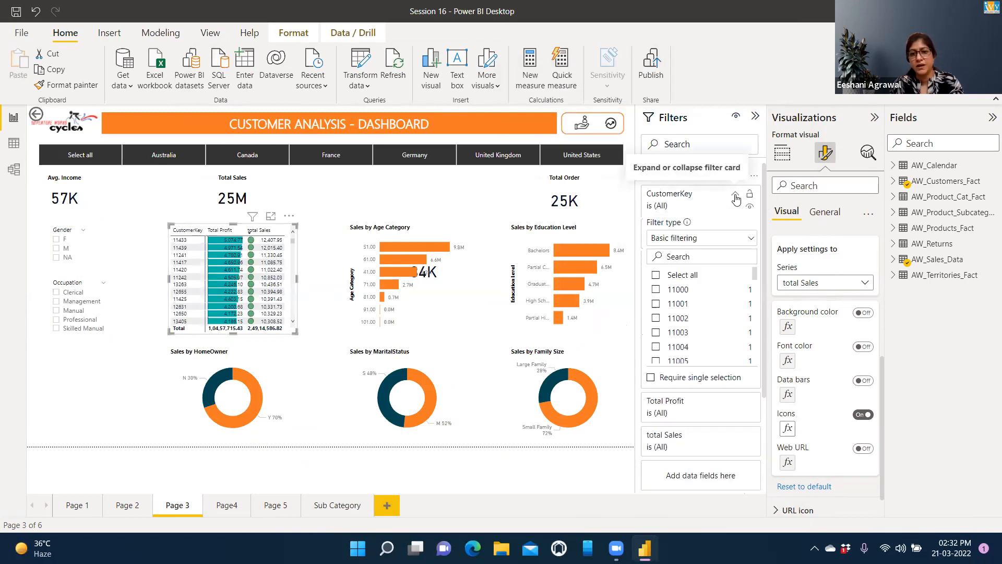
left_click(750, 240)
left_click(660, 287)
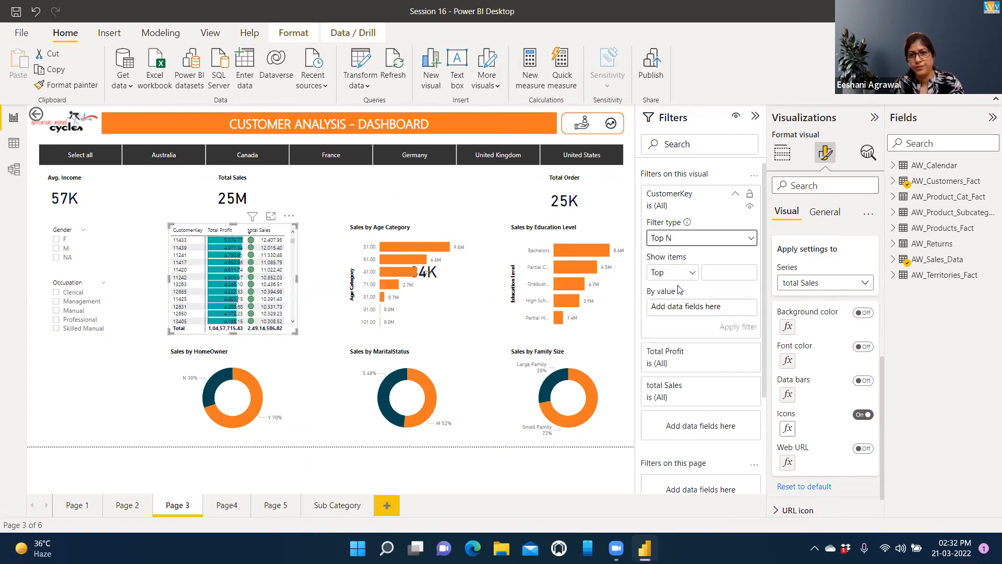
left_click(721, 273)
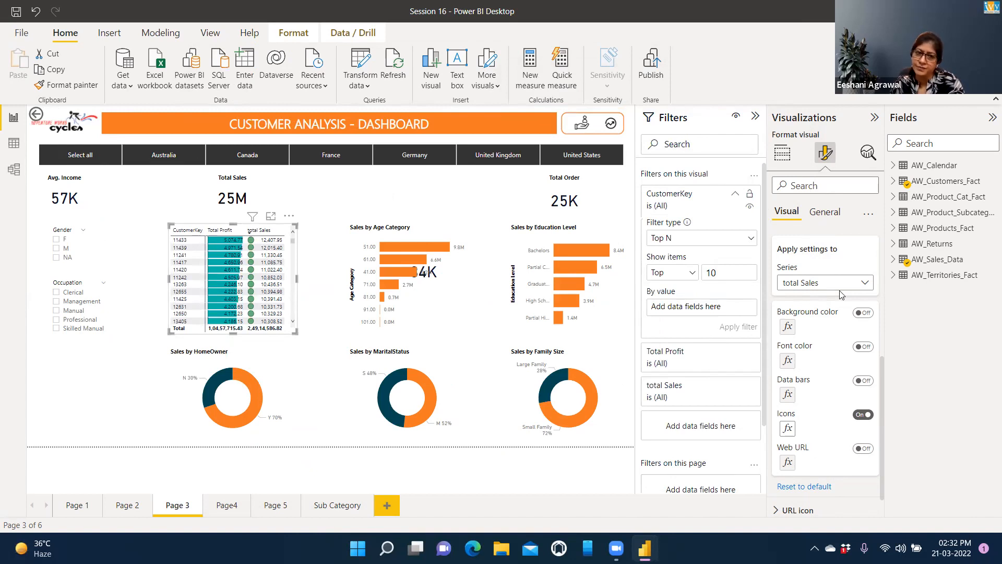
Step: Rank the top 10 customers by total Sales instead of Total Profit and apply the filter
left_click(893, 259)
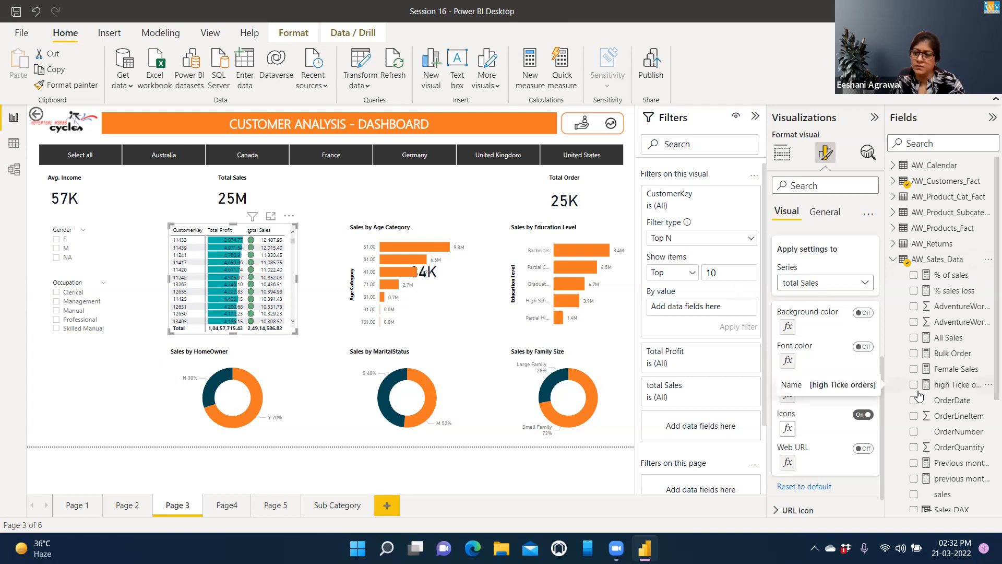
scroll(919, 397, "down", 3)
left_click_drag(941, 462, 708, 311)
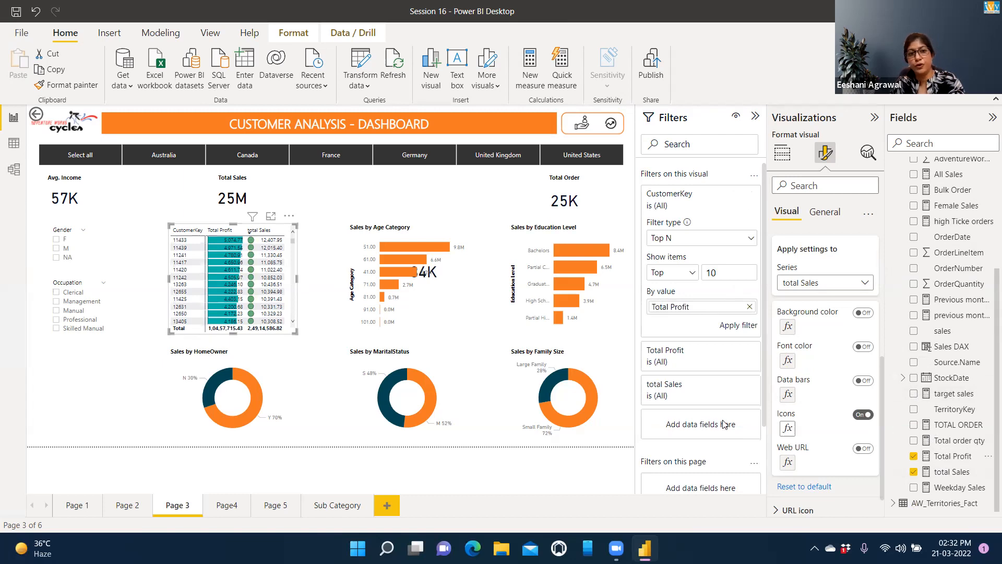
scroll(724, 424, "down", 3)
scroll(725, 423, "up", 3)
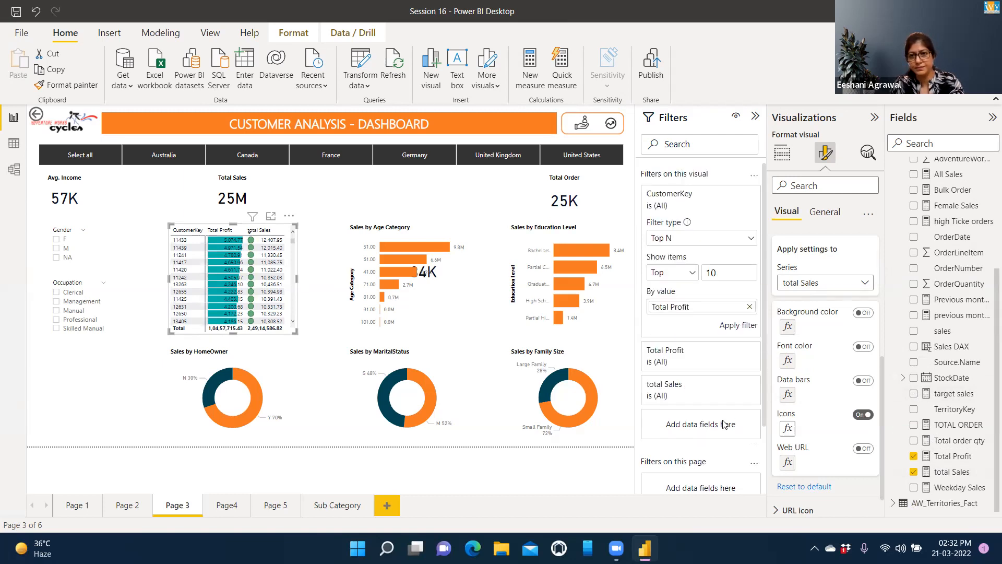
left_click(750, 307)
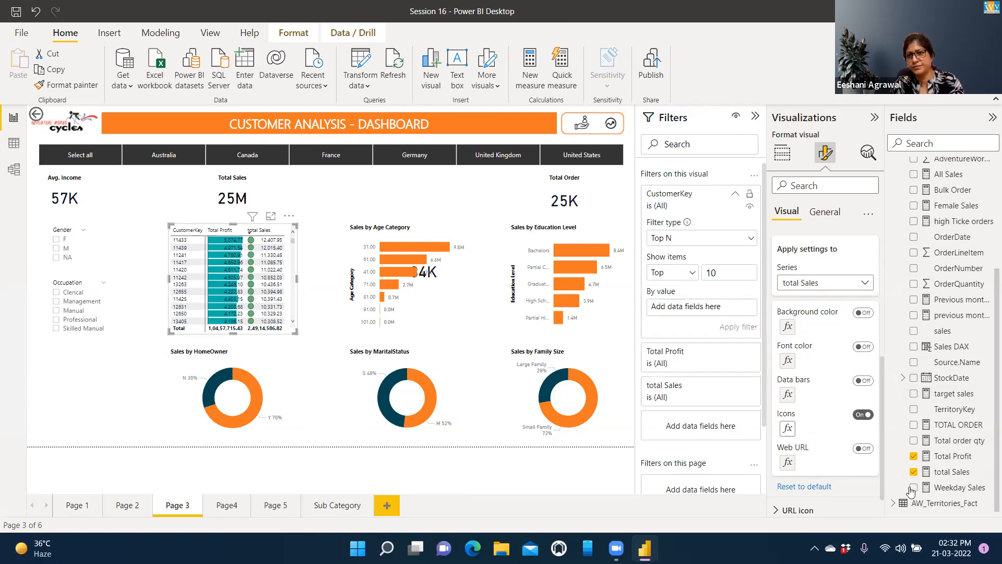
left_click_drag(900, 436, 703, 307)
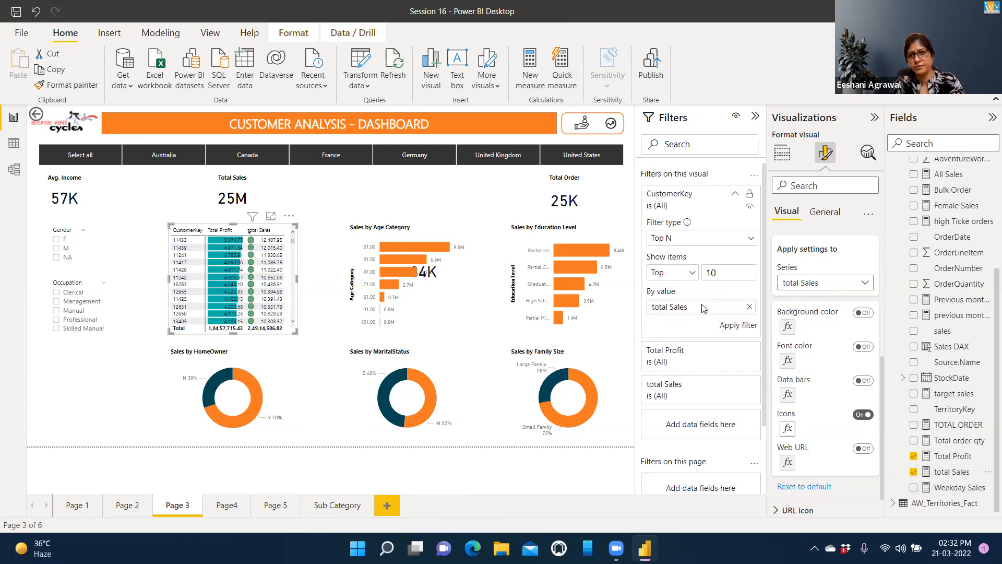
left_click(729, 326)
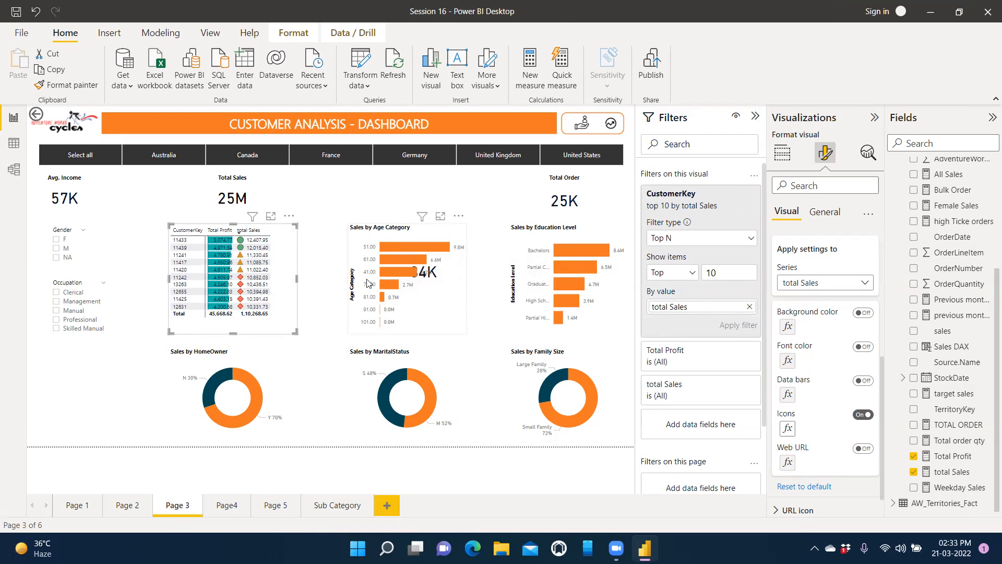
Step: Select the Sales by Age Category chart and browse the View, Modeling and Insert ribbons, ending on Home
left_click(408, 235)
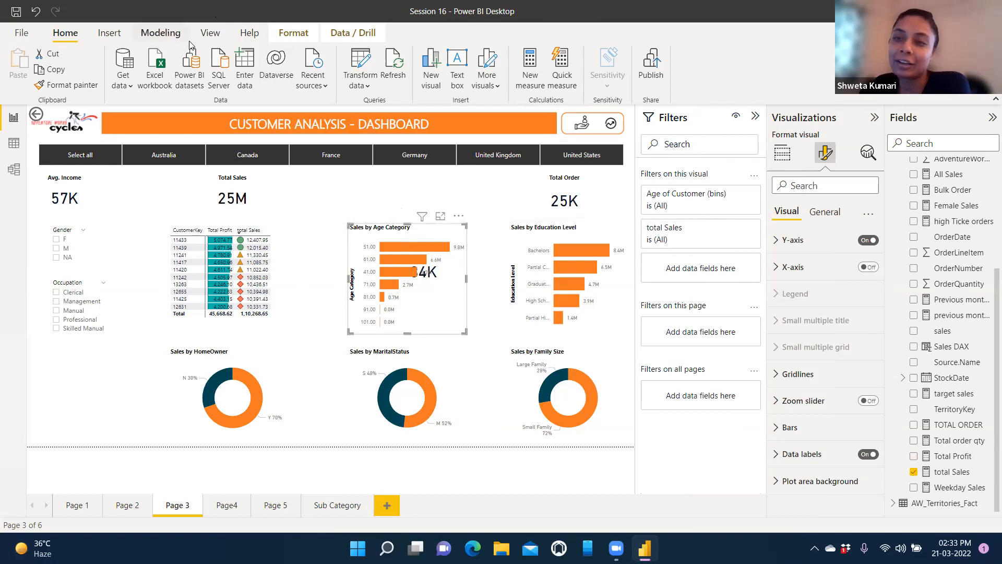
left_click(211, 34)
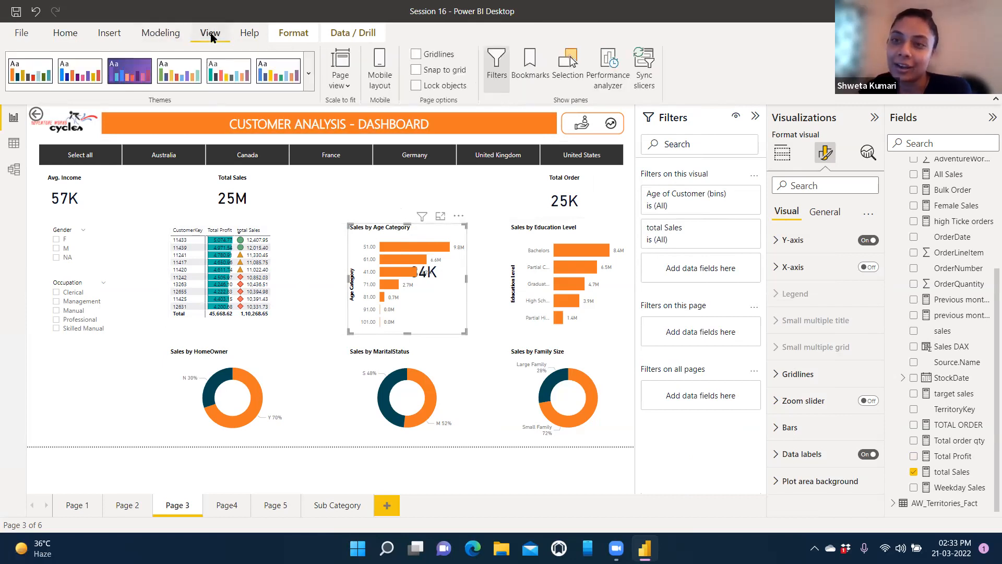
left_click(161, 34)
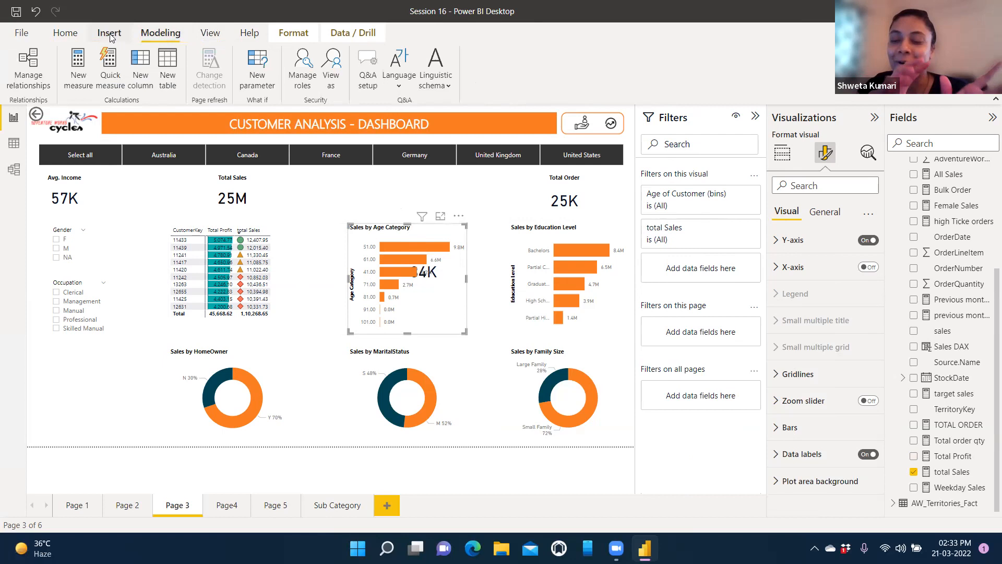
left_click(109, 33)
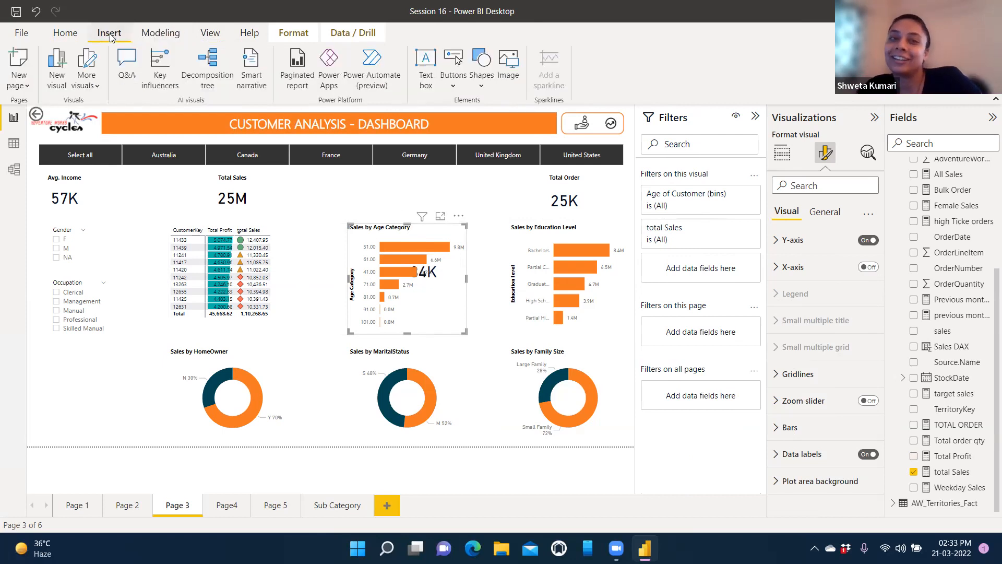
left_click(210, 34)
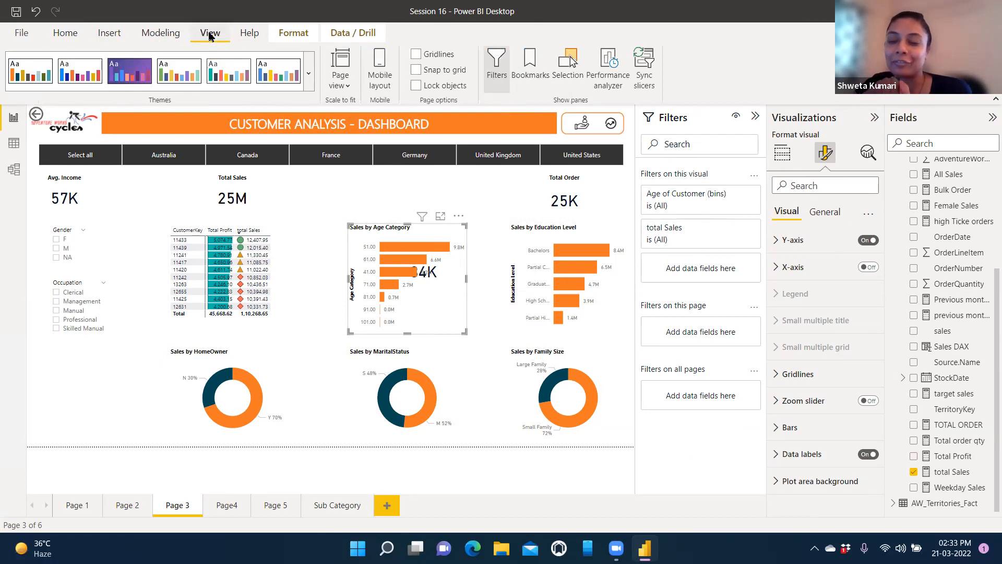
left_click(65, 33)
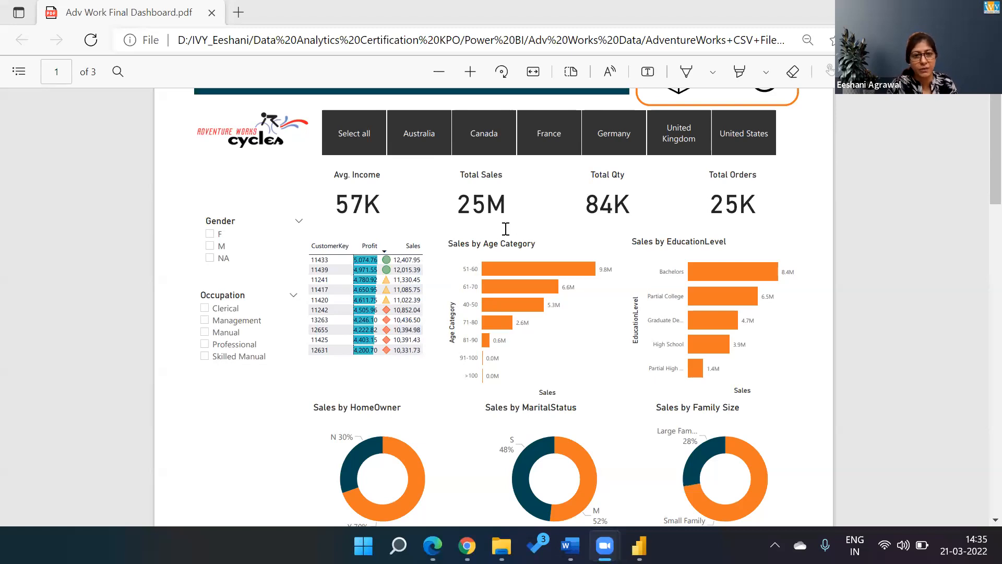
Step: Switch from the dashboard PDF back to the Adv Works Session 16 report window
key("alt+Tab")
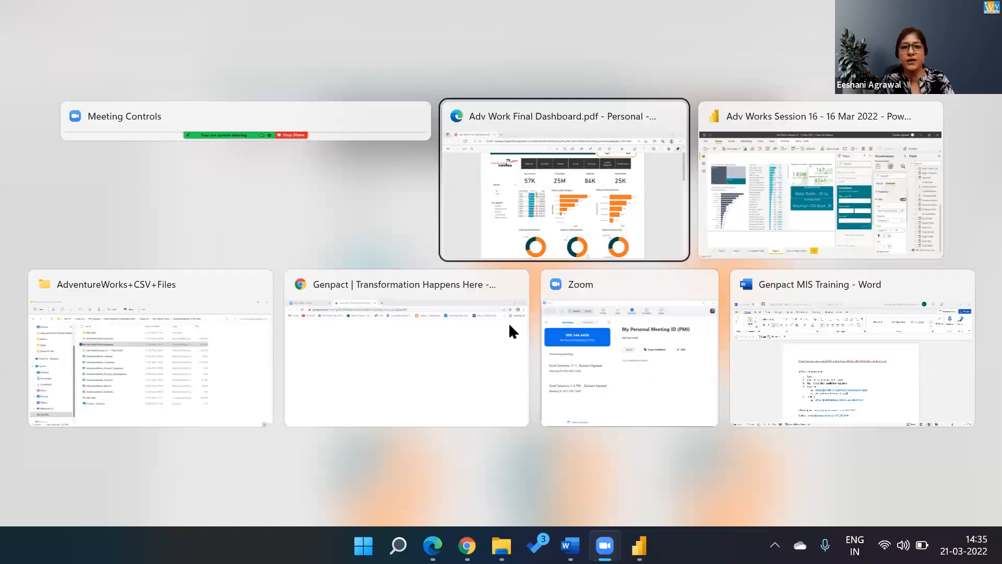
key("Tab")
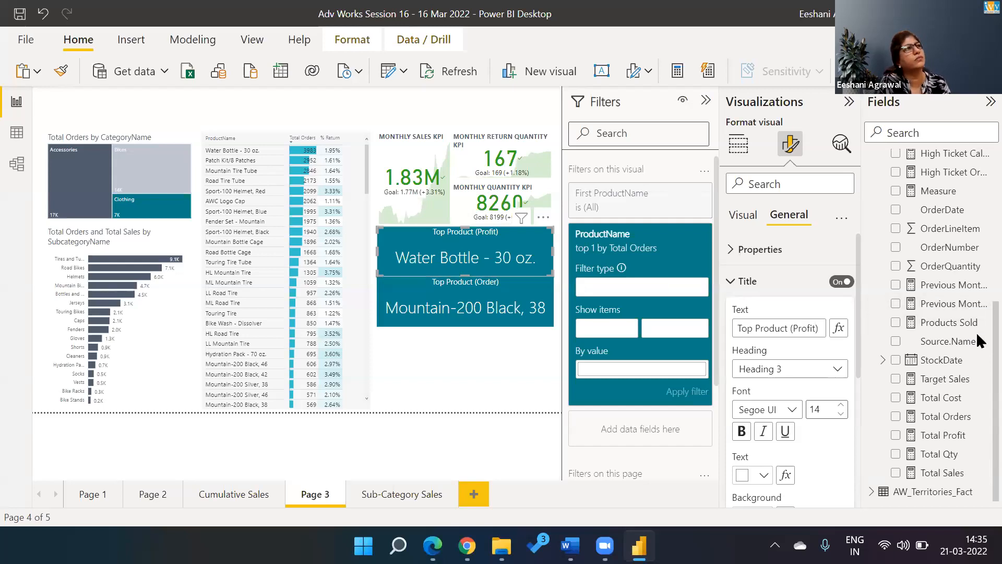
Step: Expand AW_Customers_Fact and choose New group from the Age field's options
scroll(977, 336, "up", 5)
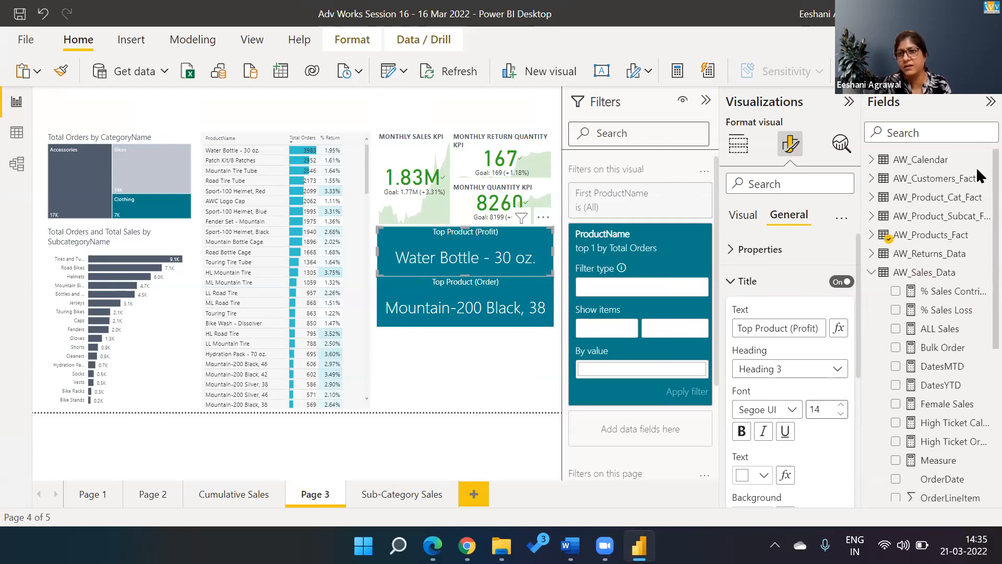
left_click(870, 179)
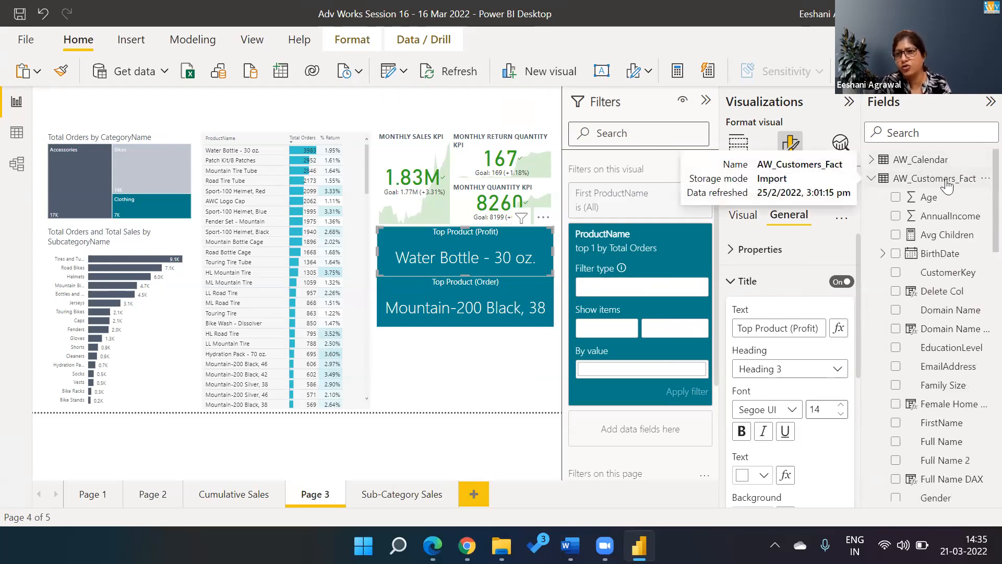
right_click(928, 199)
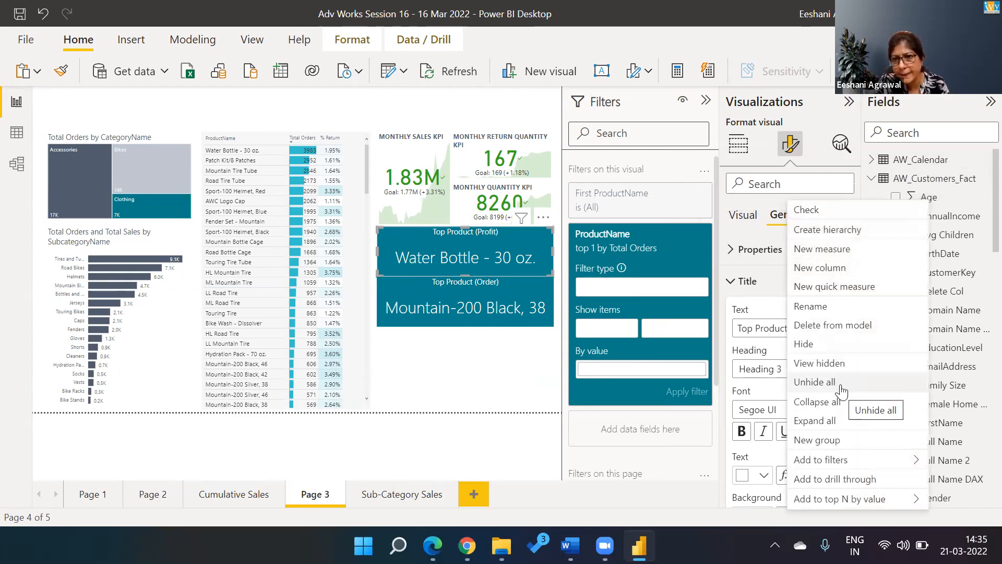
mouse_move(824, 461)
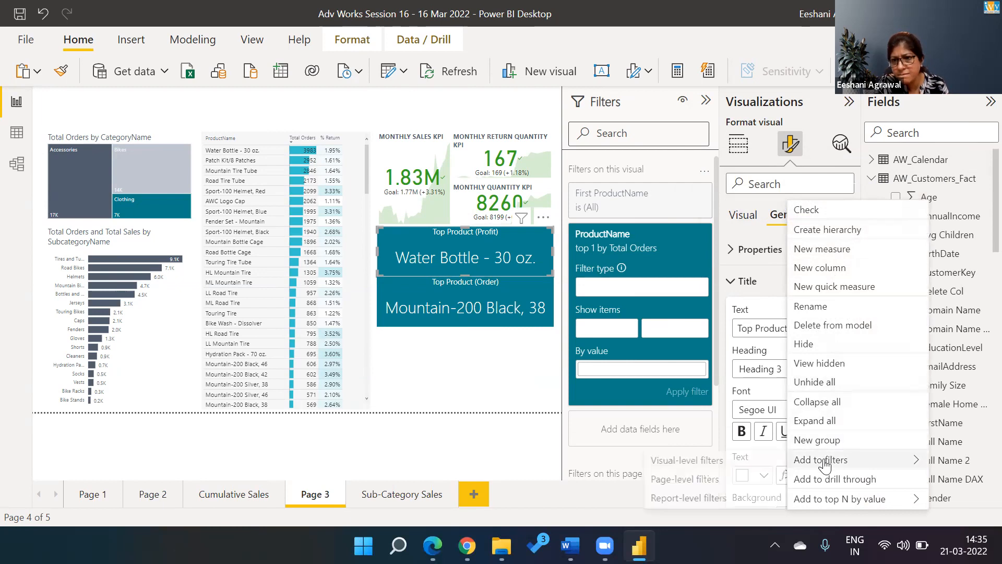
mouse_move(824, 500)
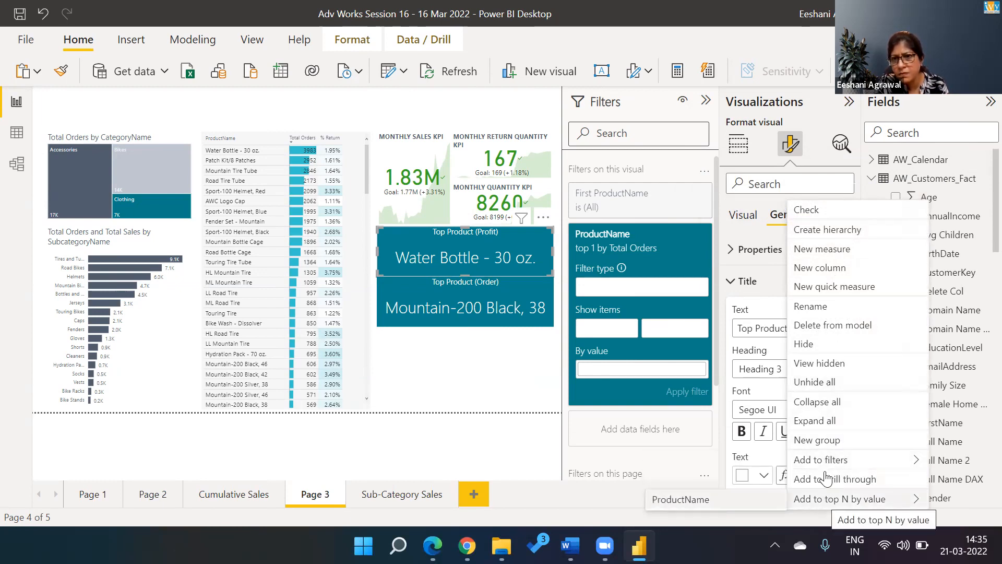
left_click(692, 456)
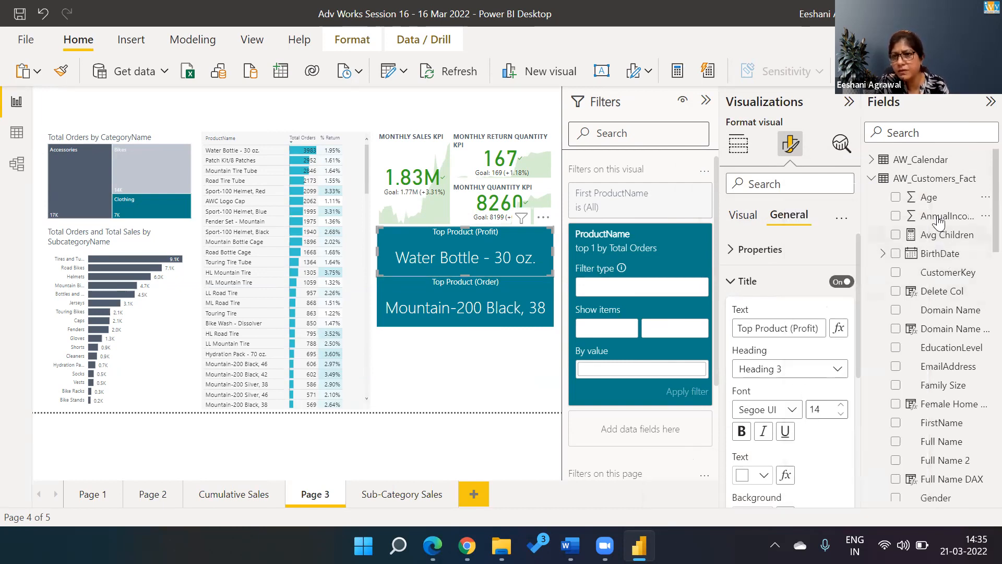
left_click(984, 198)
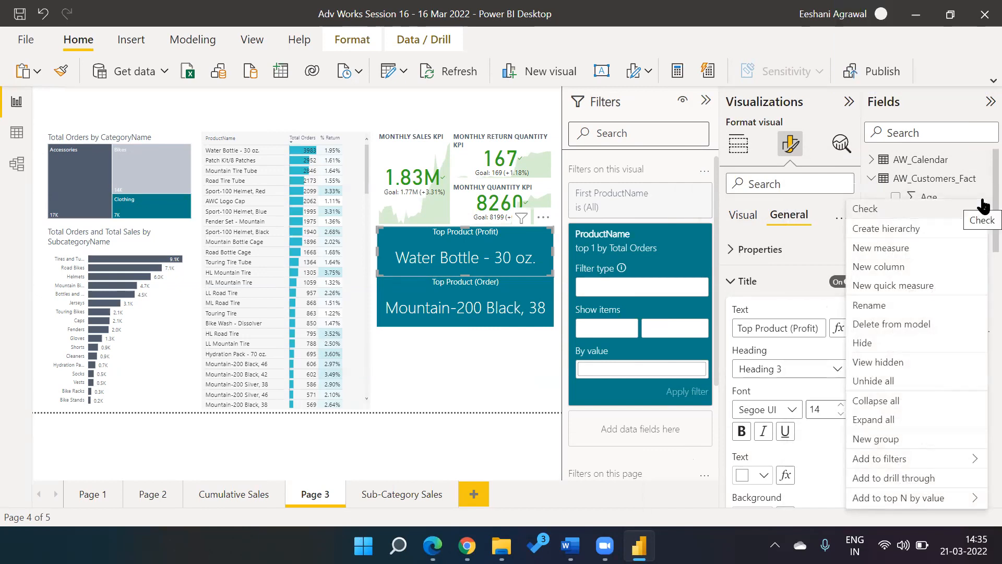
left_click(877, 440)
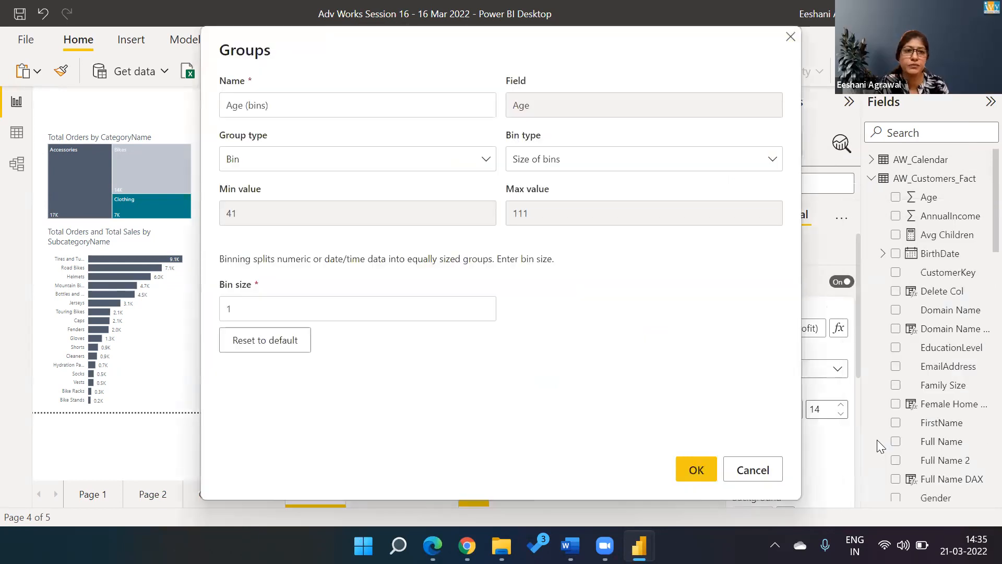
Step: Set the Age group to Bin type, Size of bins, with a bin size of 10
left_click(493, 164)
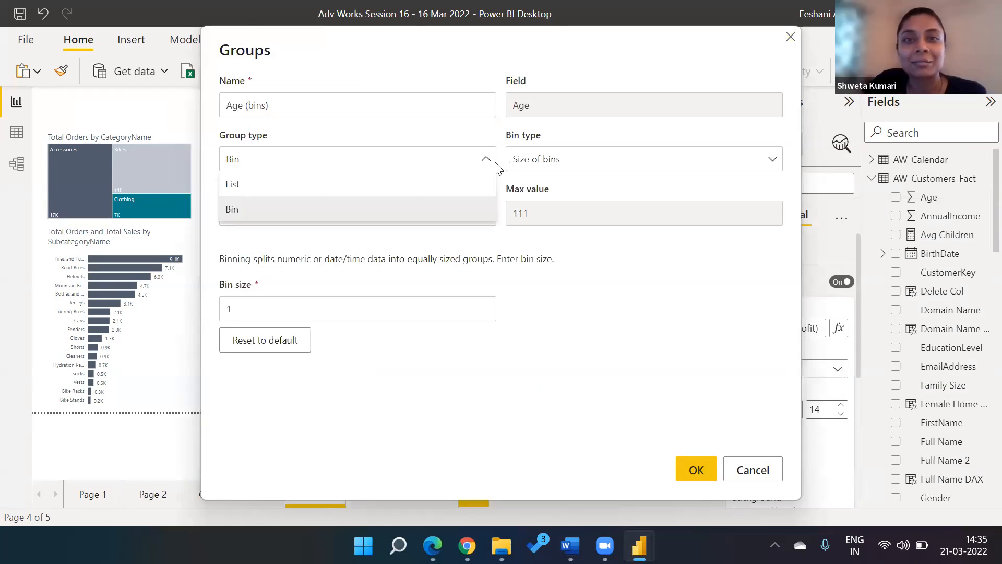
left_click(475, 183)
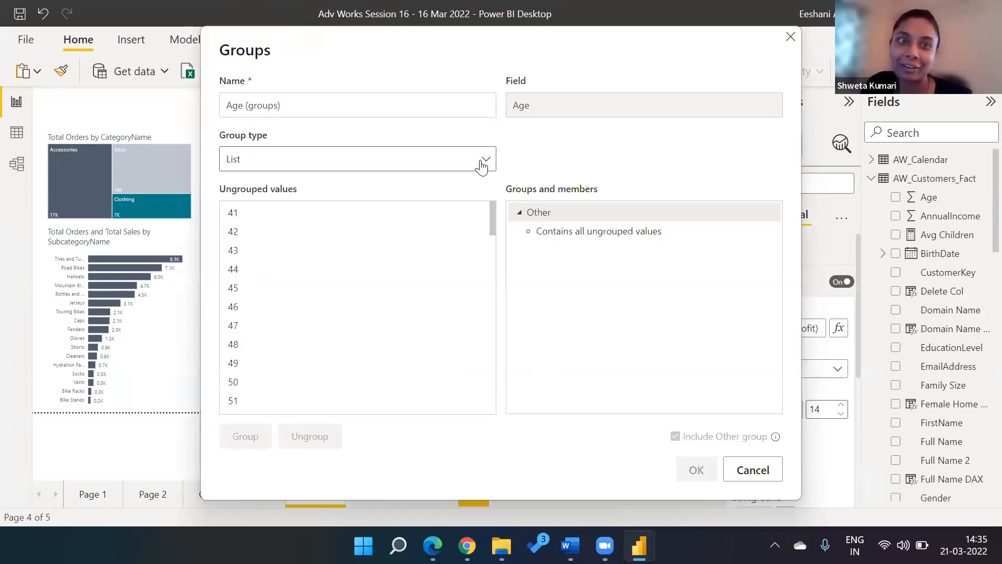
left_click(482, 164)
left_click(426, 210)
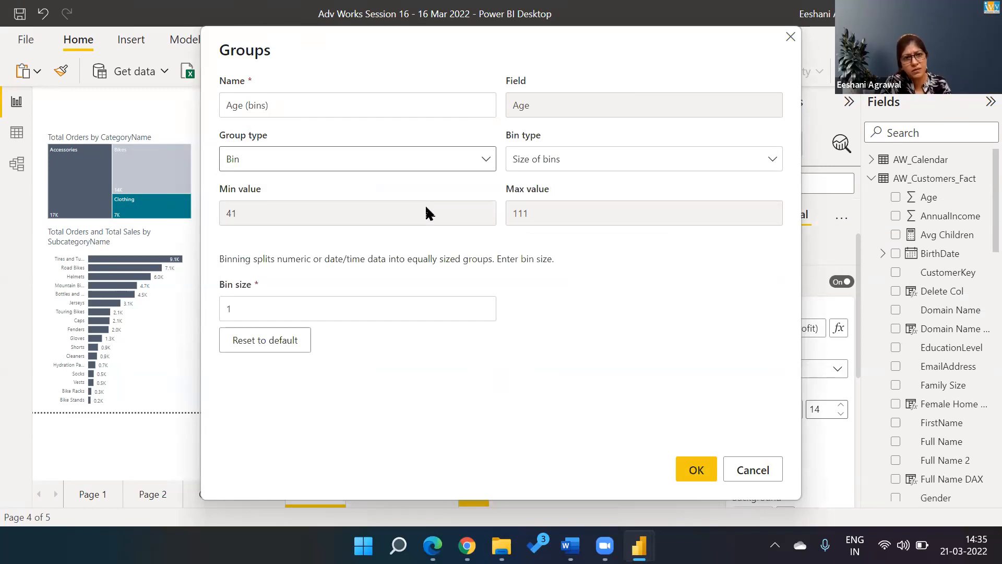
left_click(534, 162)
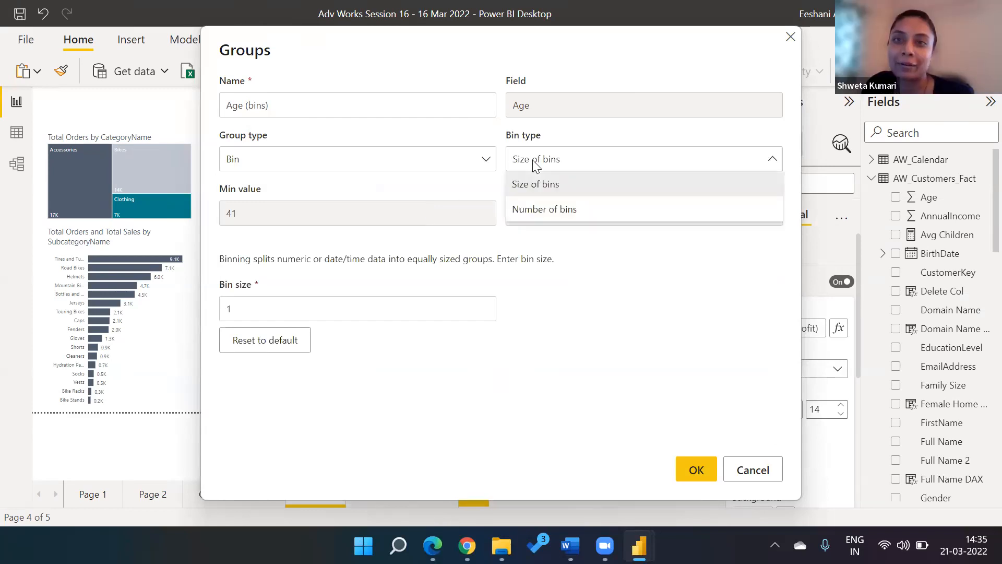
left_click(537, 188)
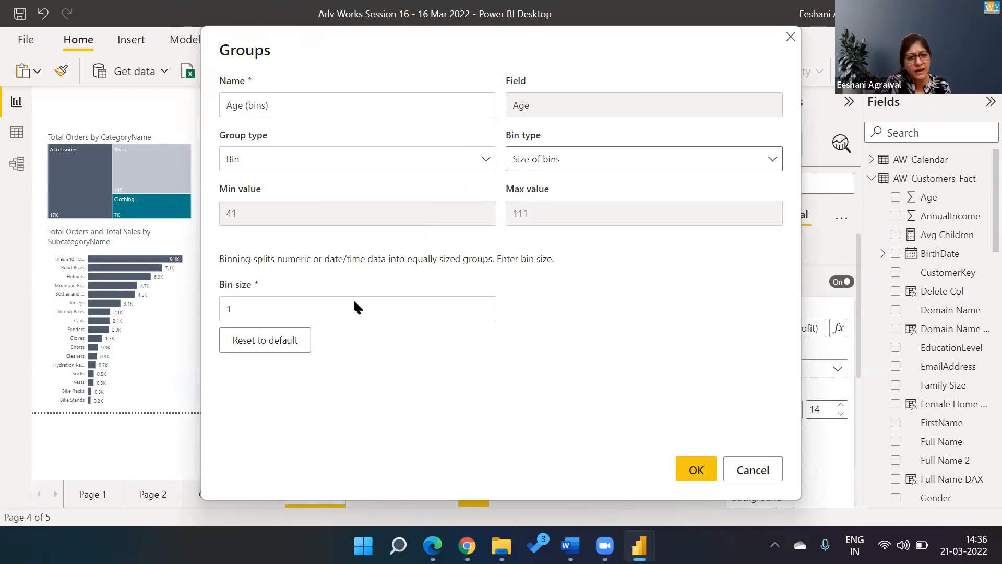
left_click(342, 314)
key("BackSpace")
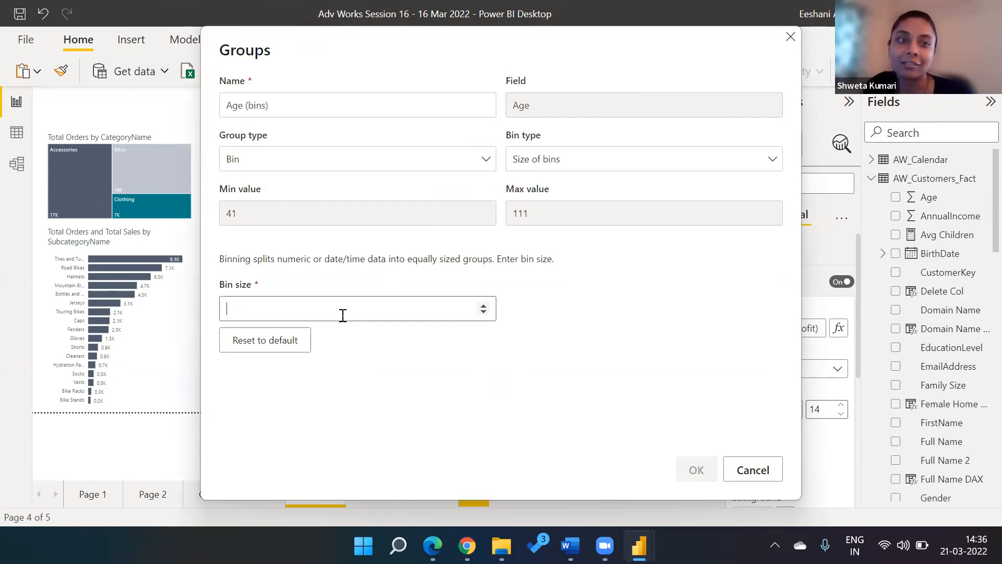
type("10")
left_click(689, 466)
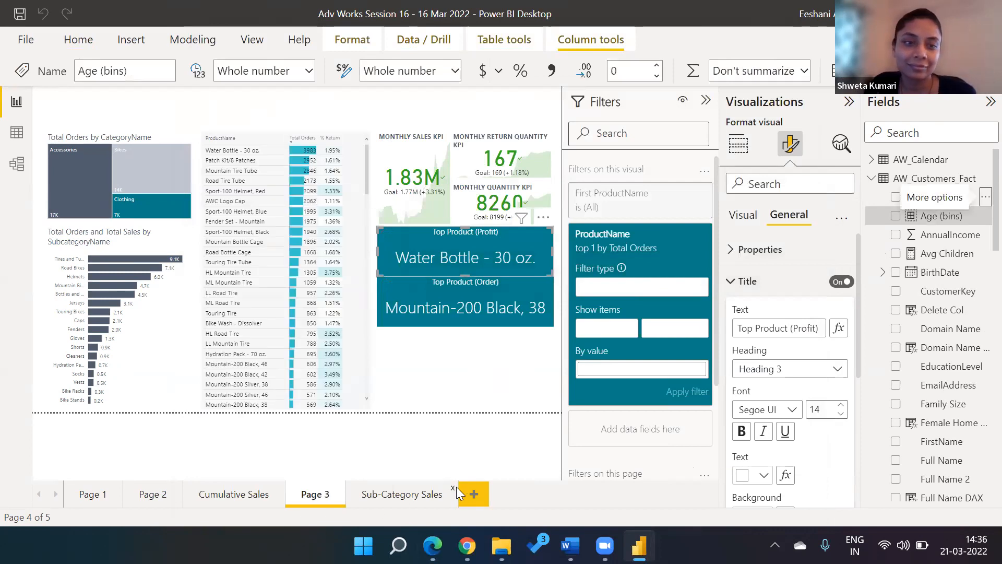
Step: Add a new page with a clustered bar chart using Age (bins) on the axis
left_click(474, 494)
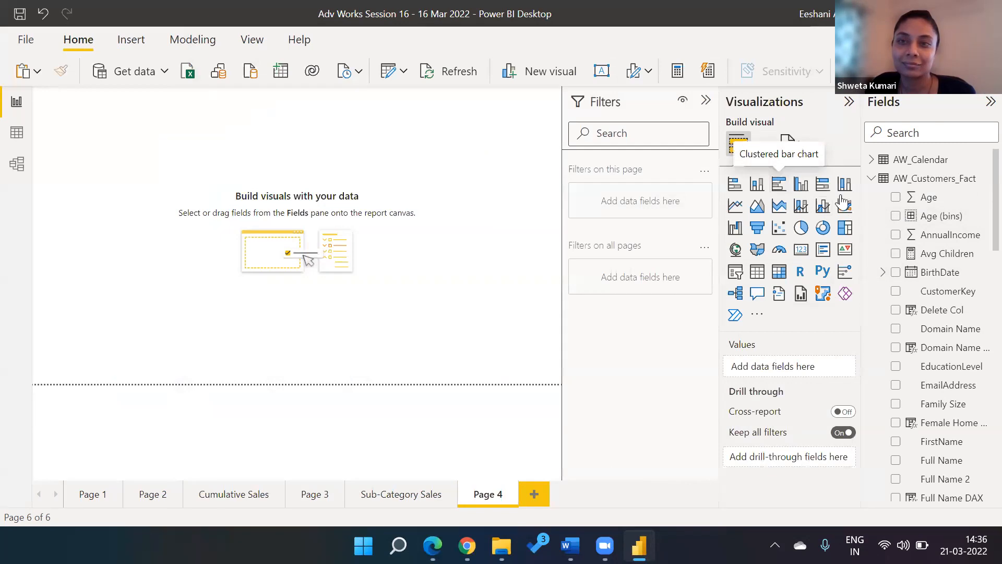
left_click(778, 184)
left_click(896, 216)
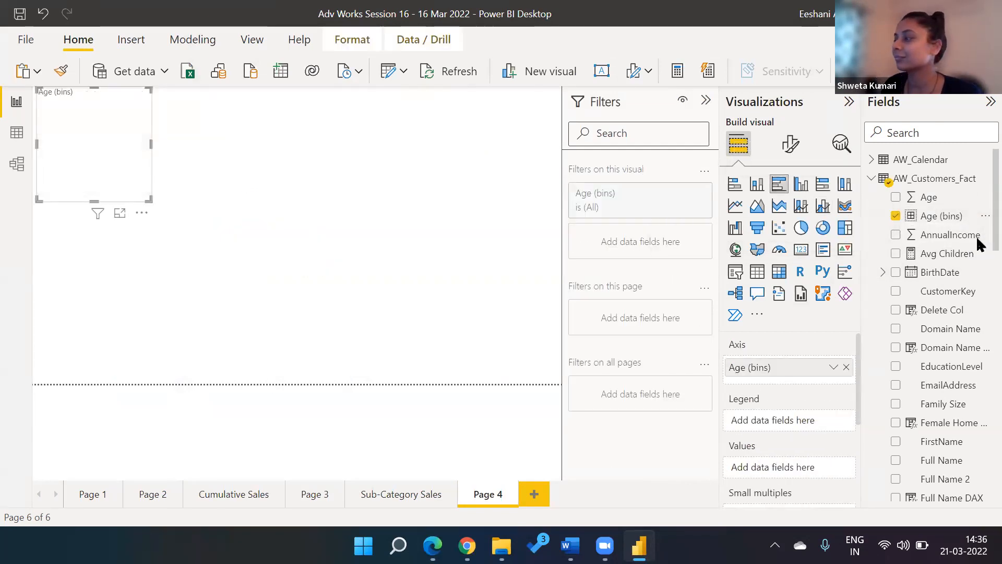
Step: Plot Total Sales as the chart values, enlarge the chart, then view the dashboard PDF
scroll(977, 313, "down", 10)
scroll(978, 429, "down", 1)
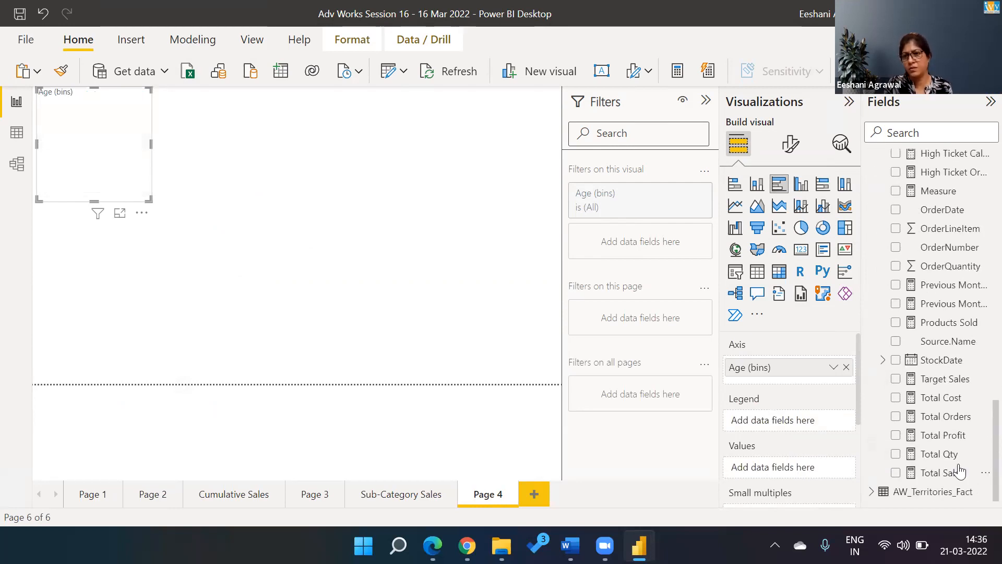
left_click(898, 471)
left_click(896, 472)
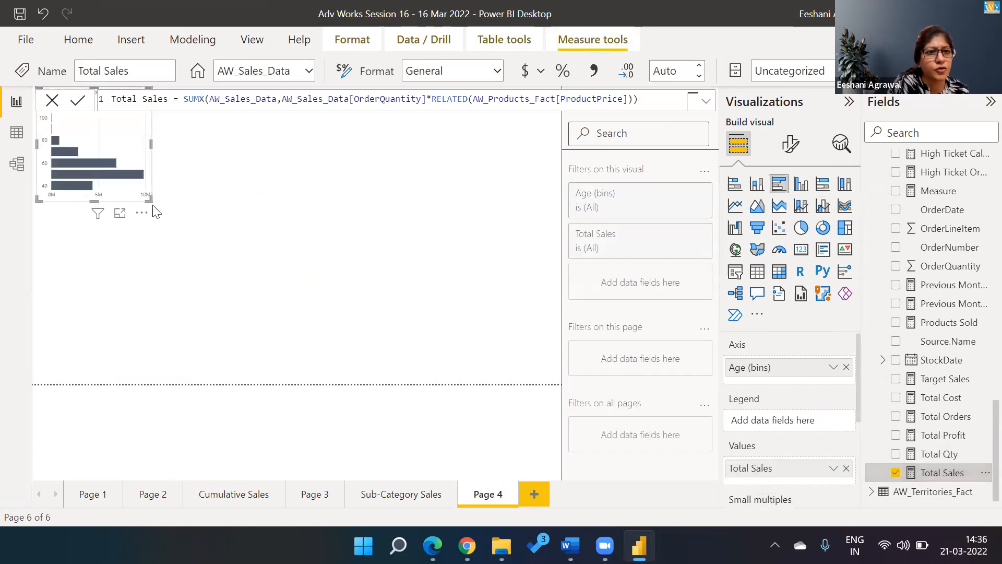
left_click_drag(149, 199, 410, 316)
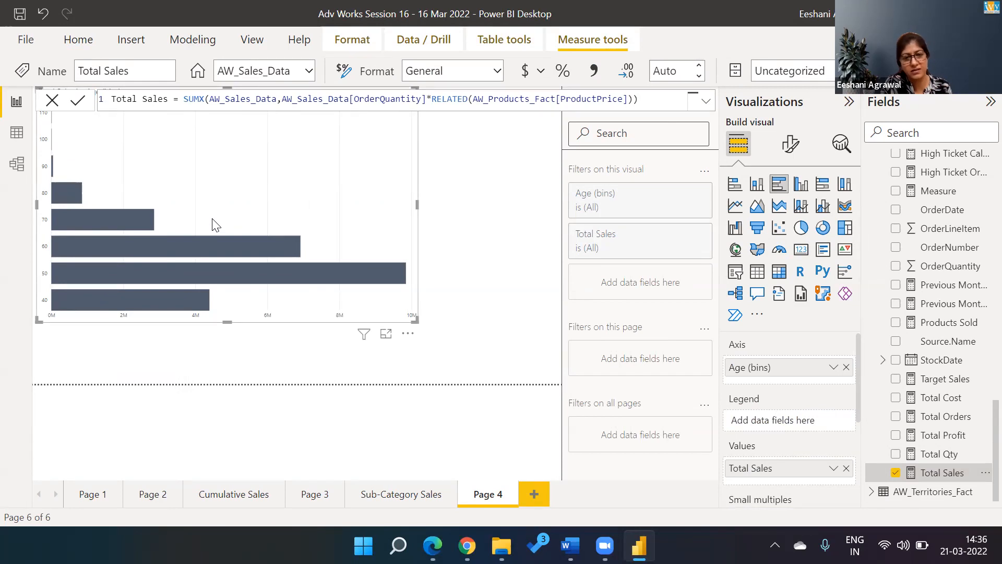
key("alt+Tab")
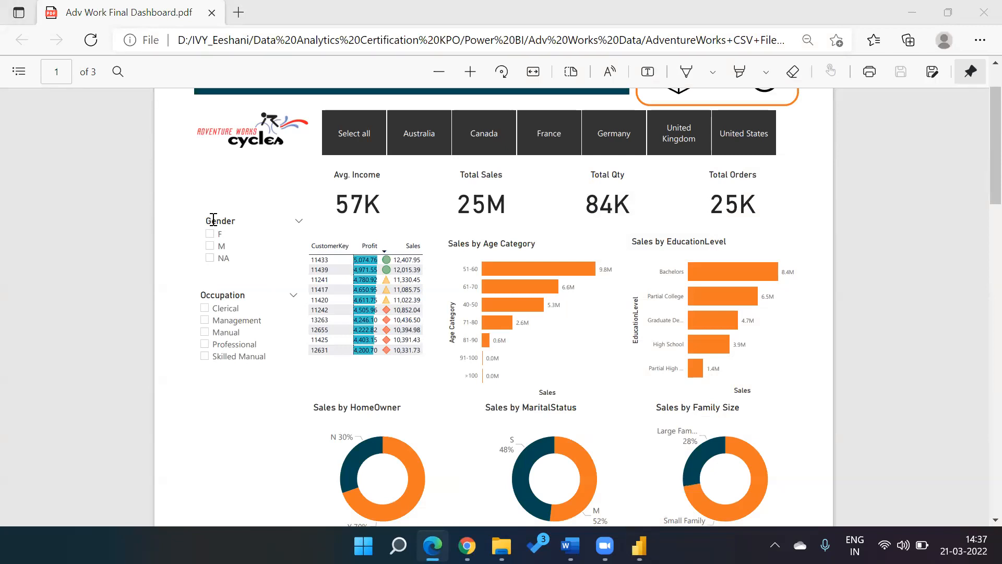
Step: Return to Power BI and launch the Power Query Editor via Transform data
key("alt+Tab")
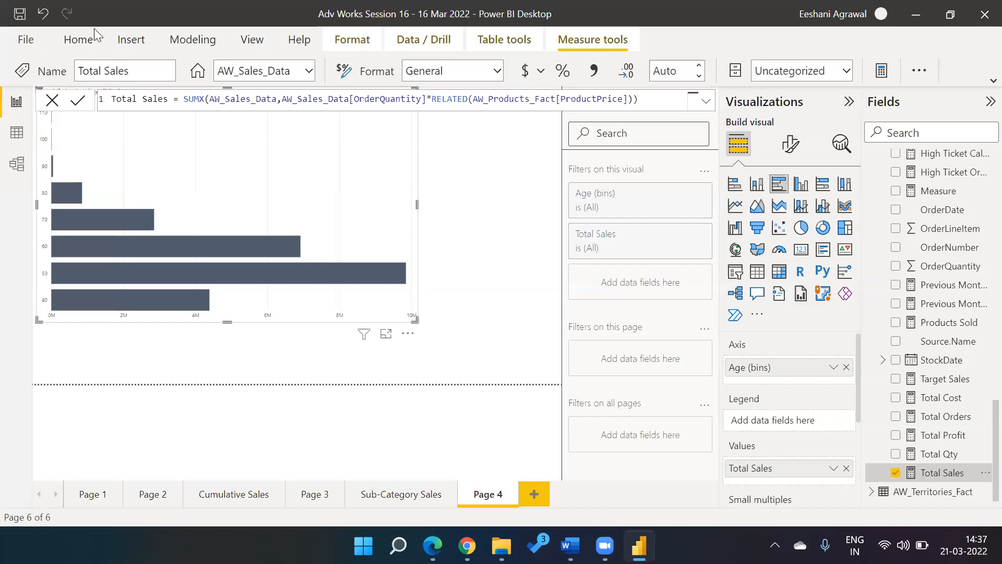
left_click(42, 49)
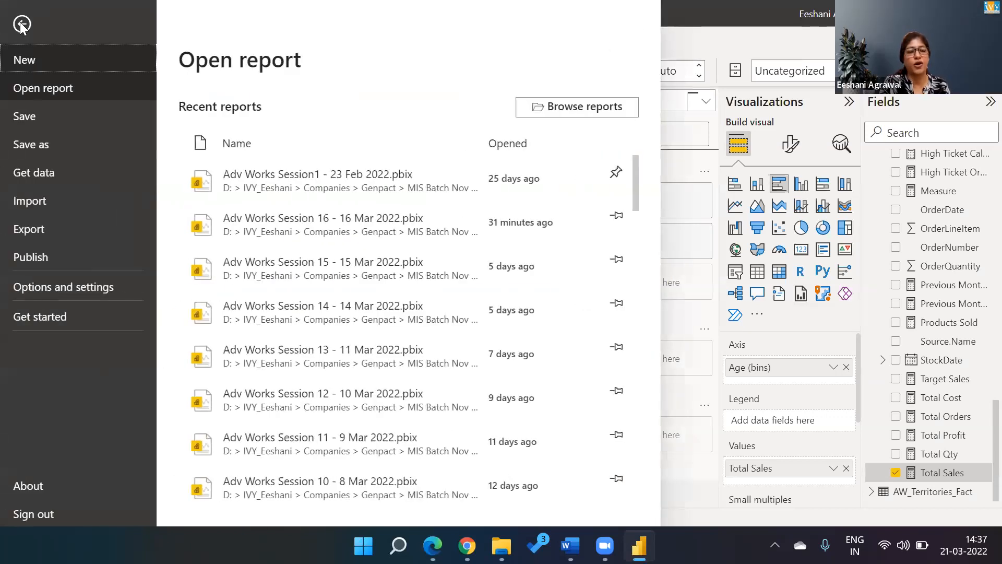
key("Escape")
left_click(84, 40)
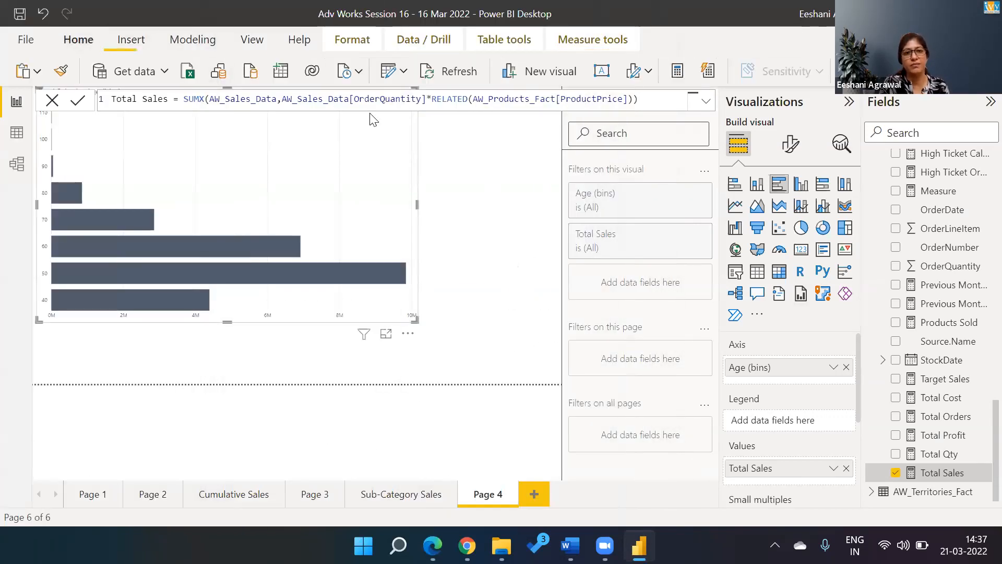
left_click(387, 73)
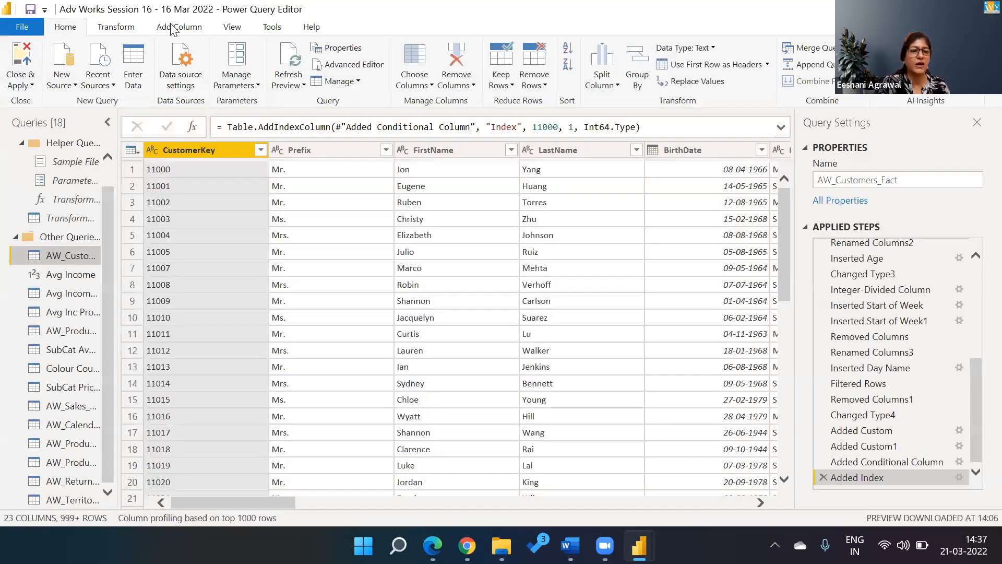
left_click(173, 28)
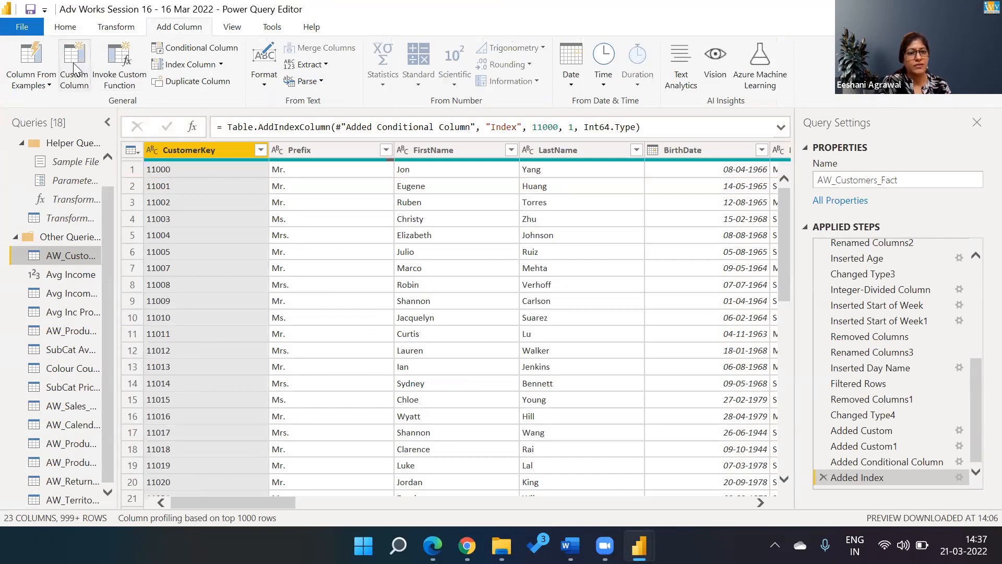
left_click(181, 53)
left_click(181, 53)
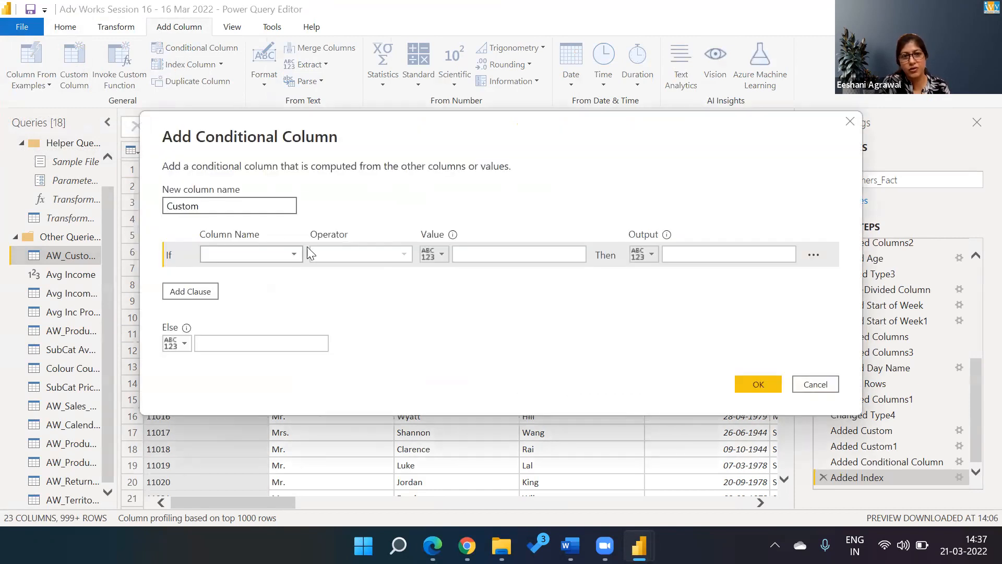
left_click(241, 255)
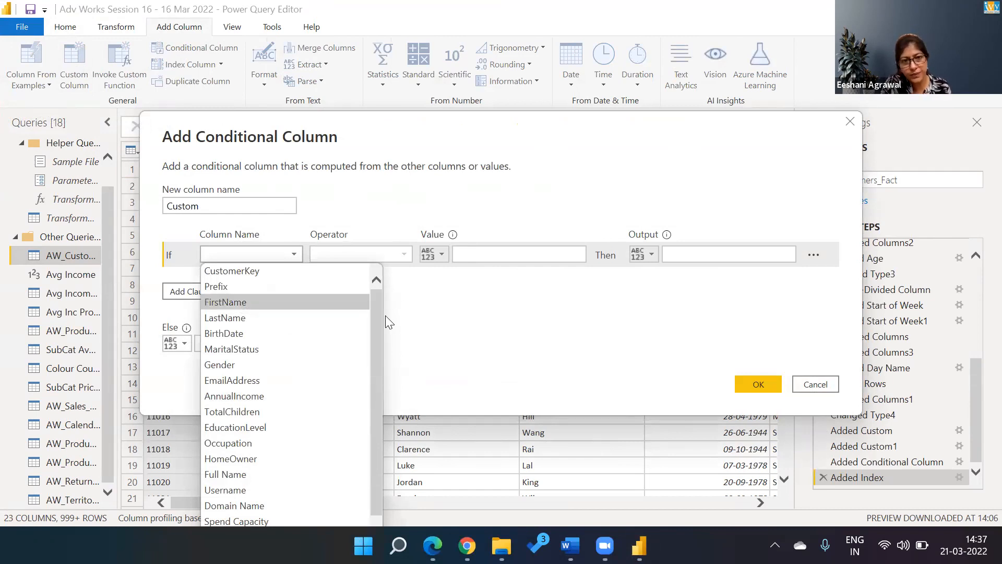
left_click_drag(371, 318, 381, 400)
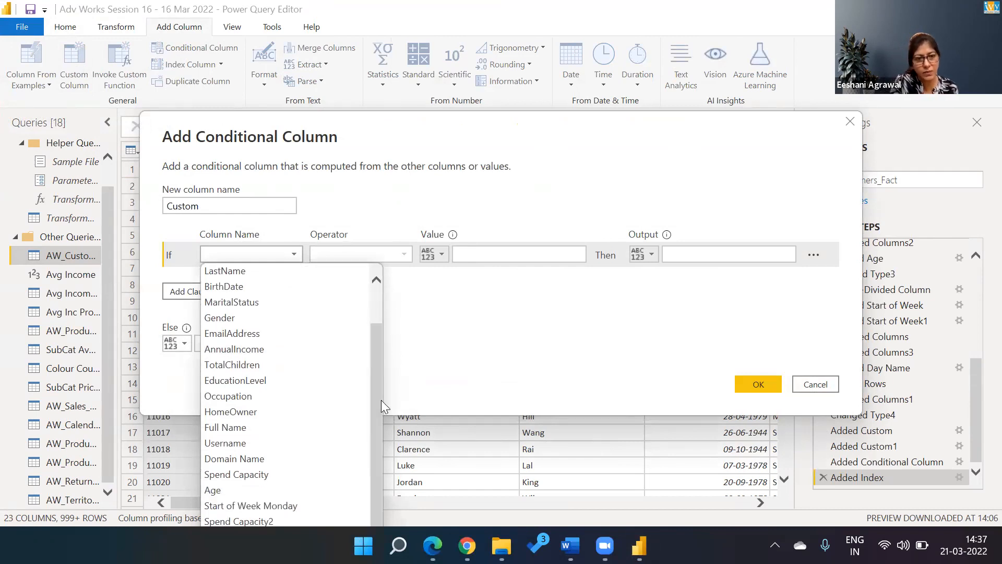
left_click(308, 493)
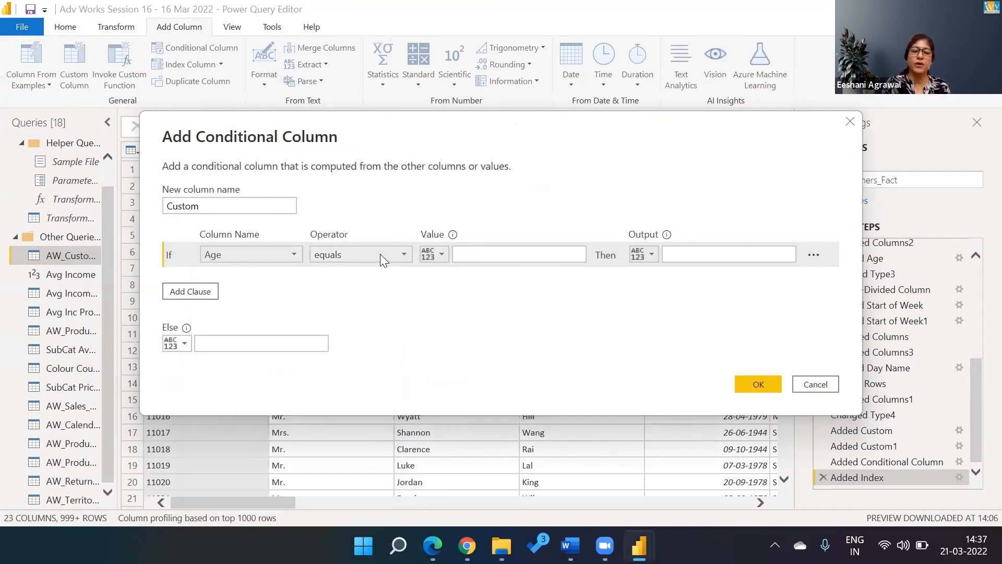
left_click(380, 253)
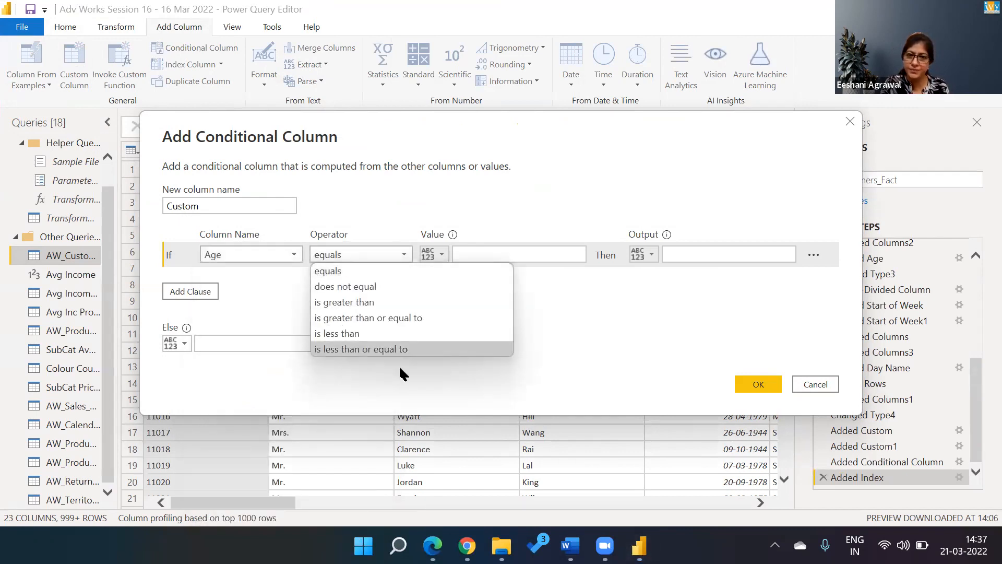
left_click(525, 316)
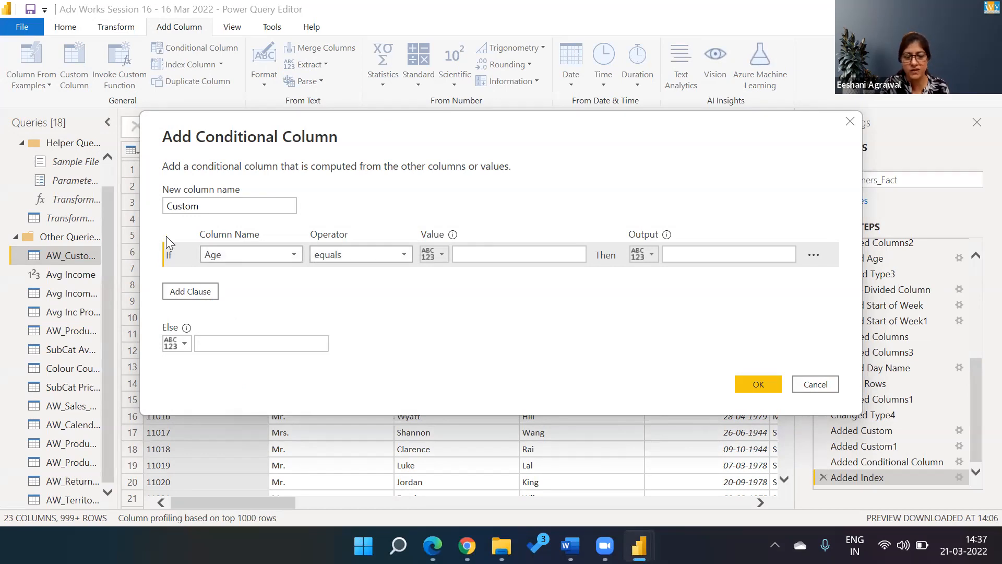
left_click(682, 256)
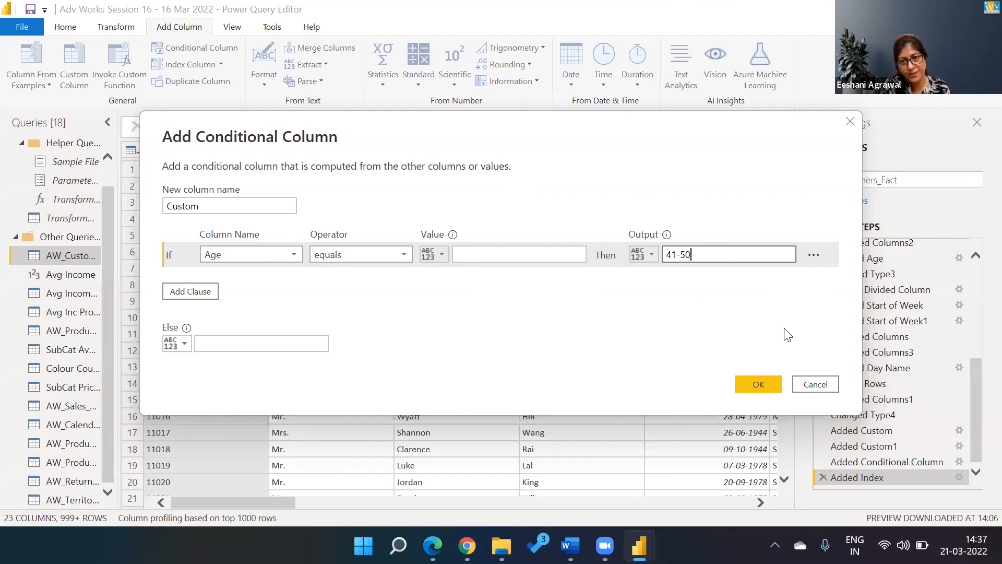
left_click(822, 384)
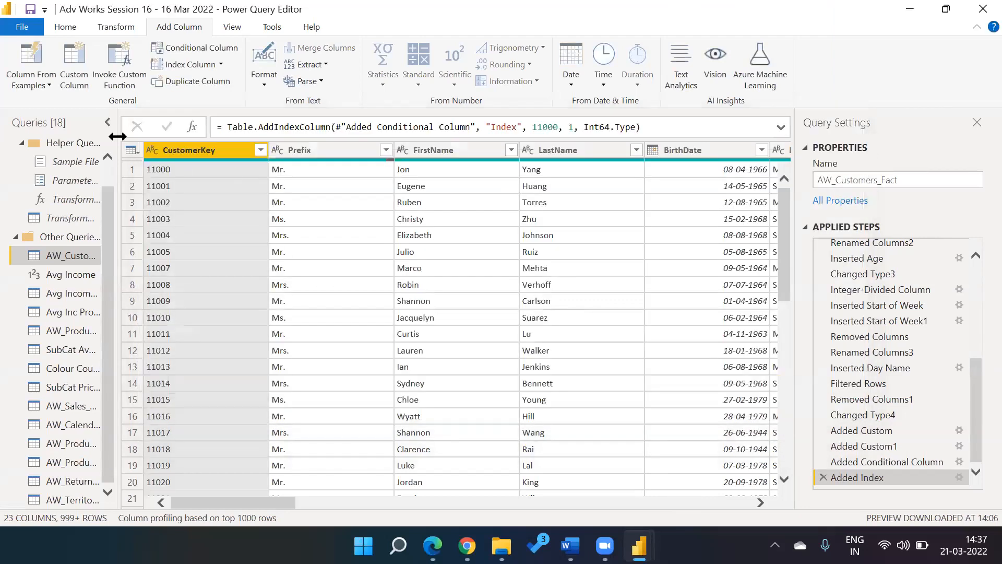
Step: Close & Apply the query changes and scroll the Fields pane back to AW_Customers_Fact
left_click(65, 26)
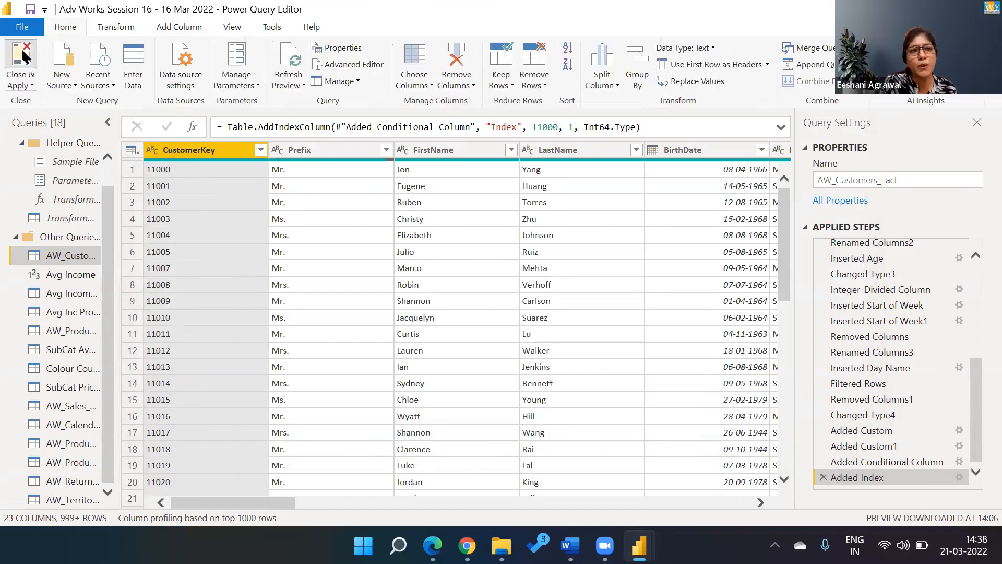
left_click(23, 56)
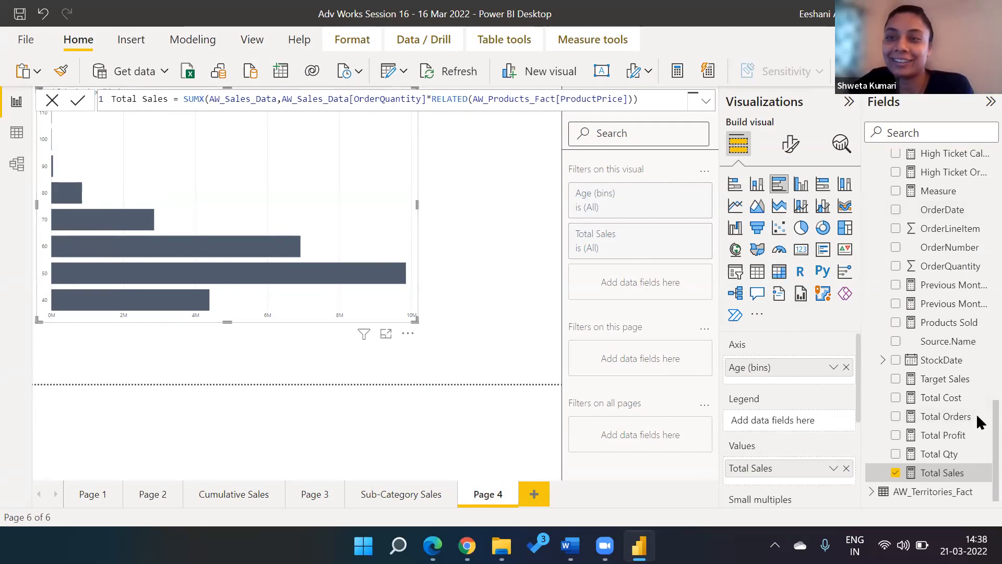
scroll(977, 229, "up", 15)
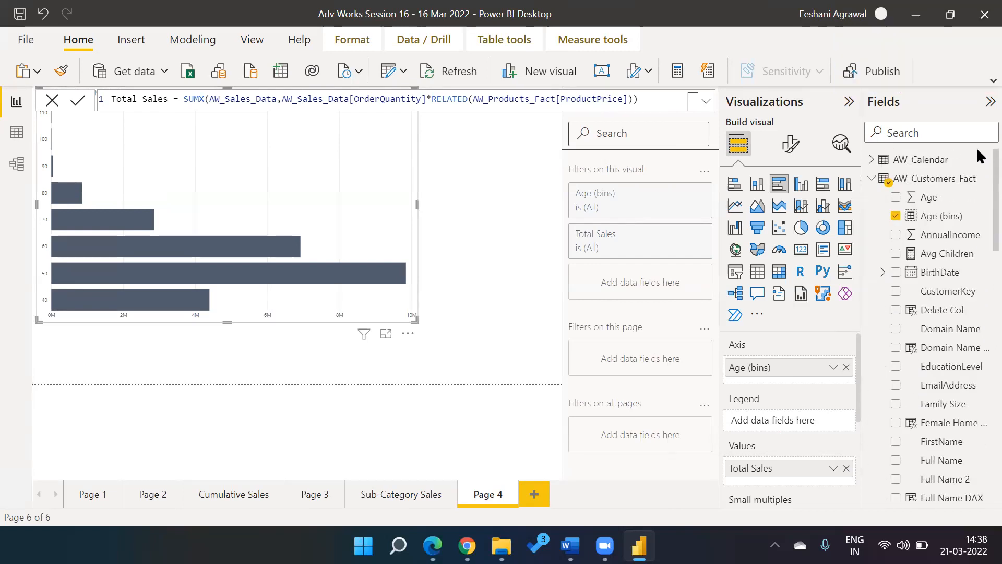
right_click(922, 218)
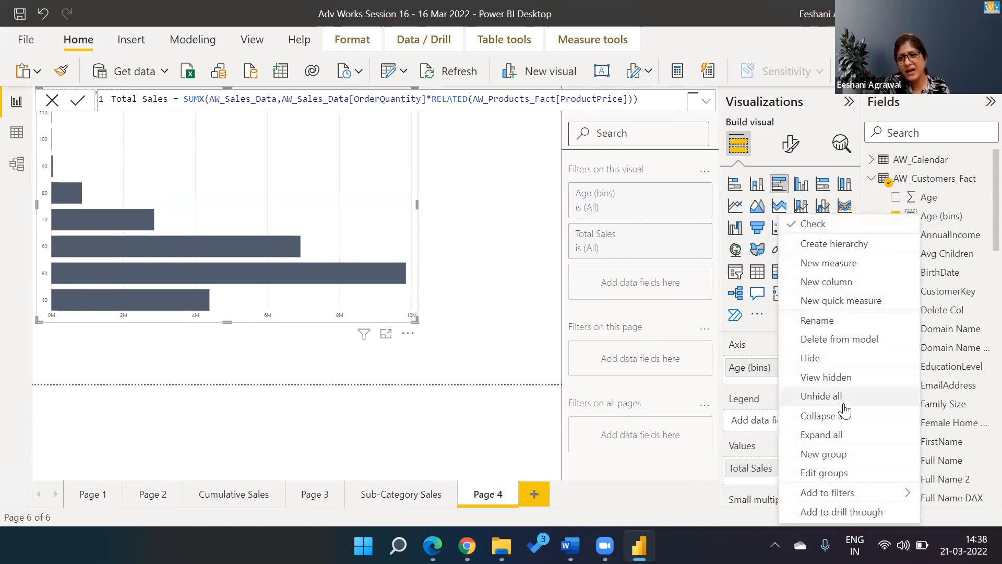
left_click(825, 475)
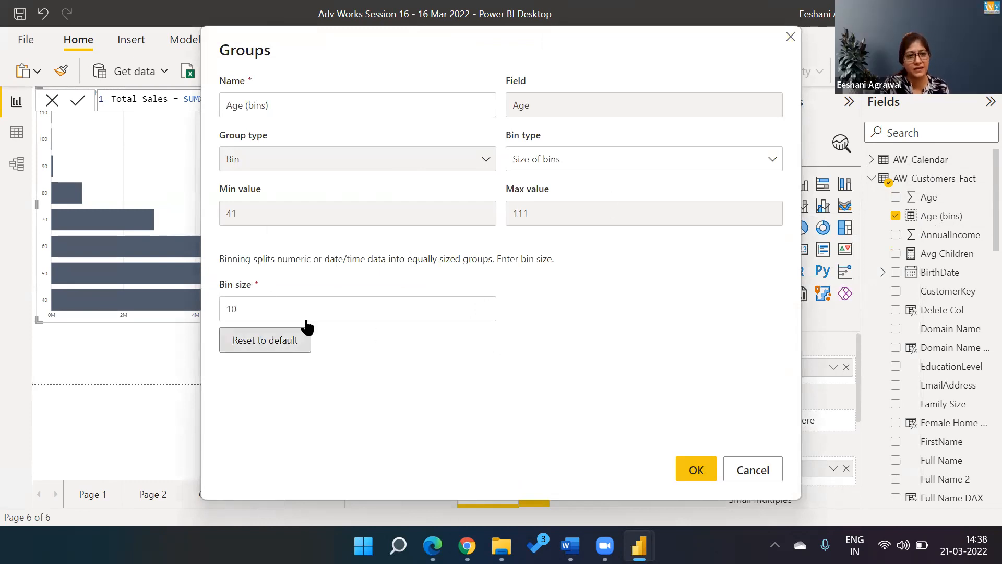
left_click(253, 340)
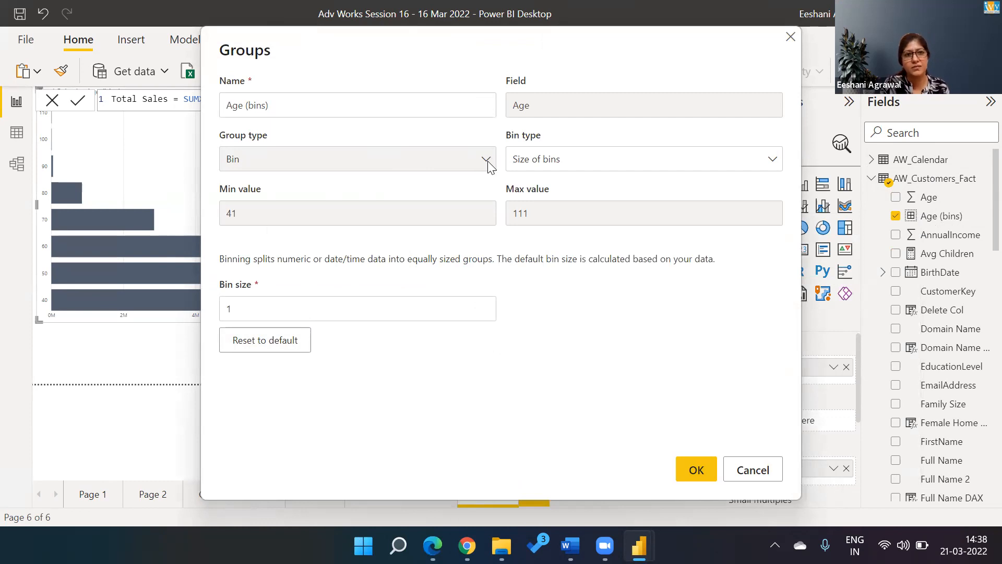
left_click(753, 470)
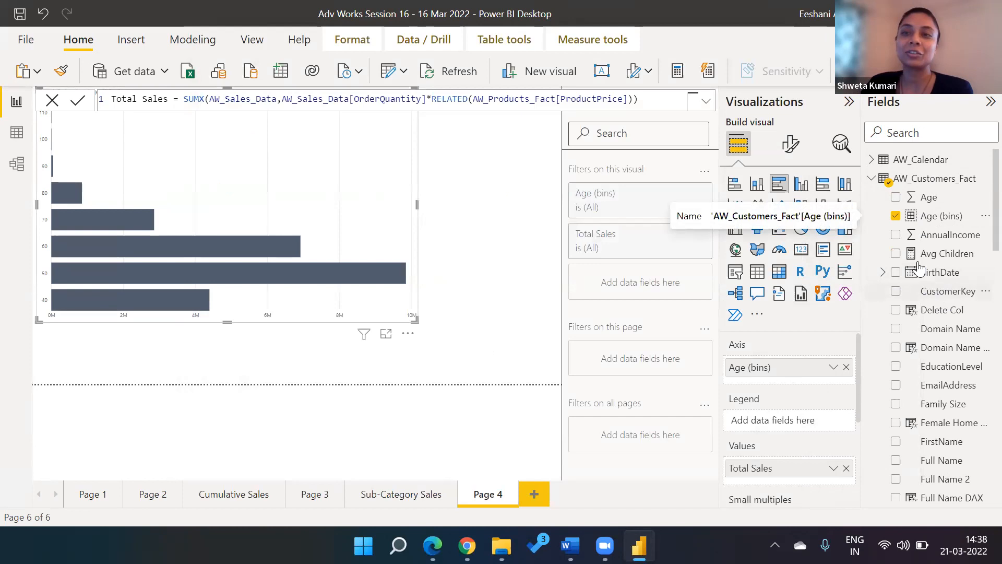
right_click(926, 215)
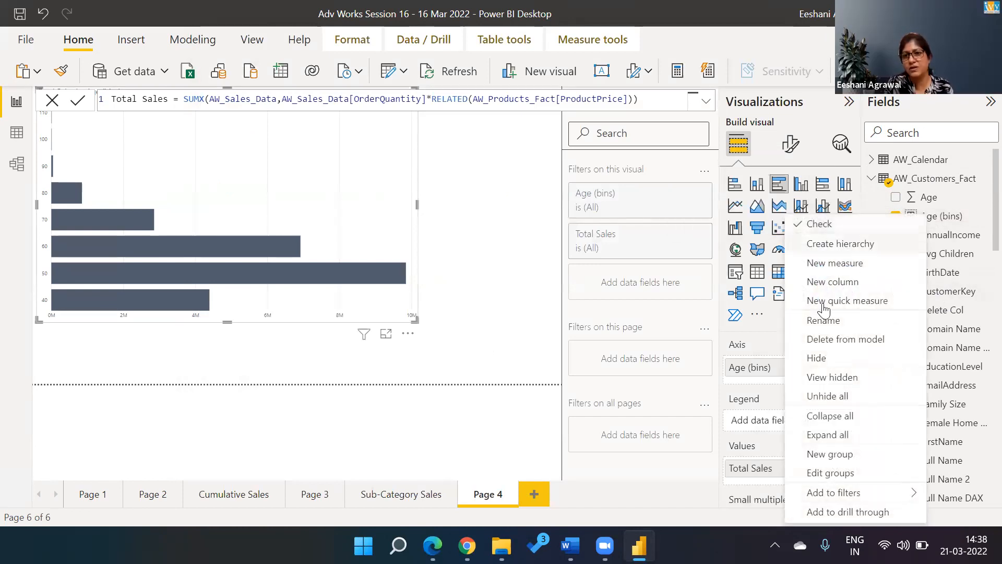
left_click(825, 473)
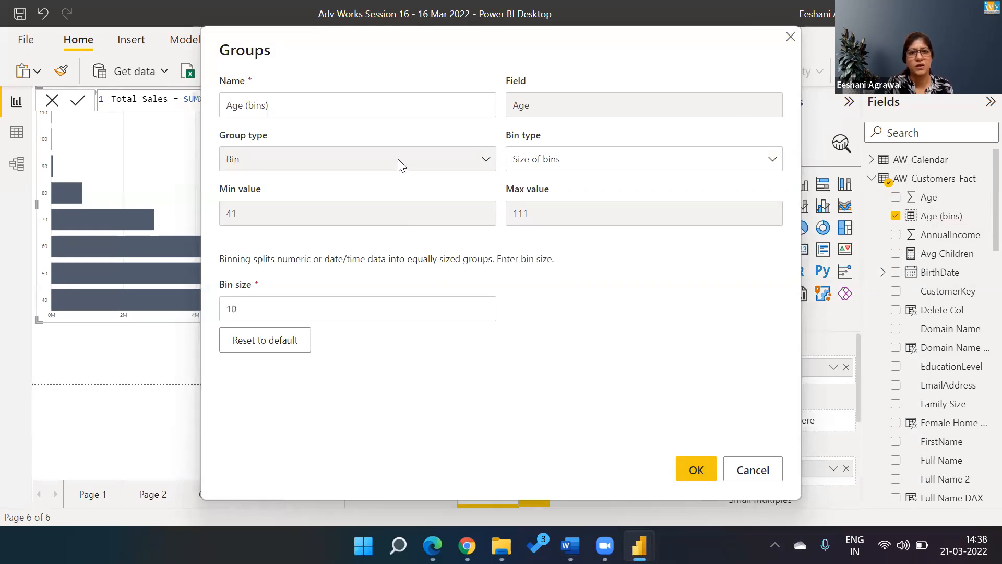
left_click(564, 165)
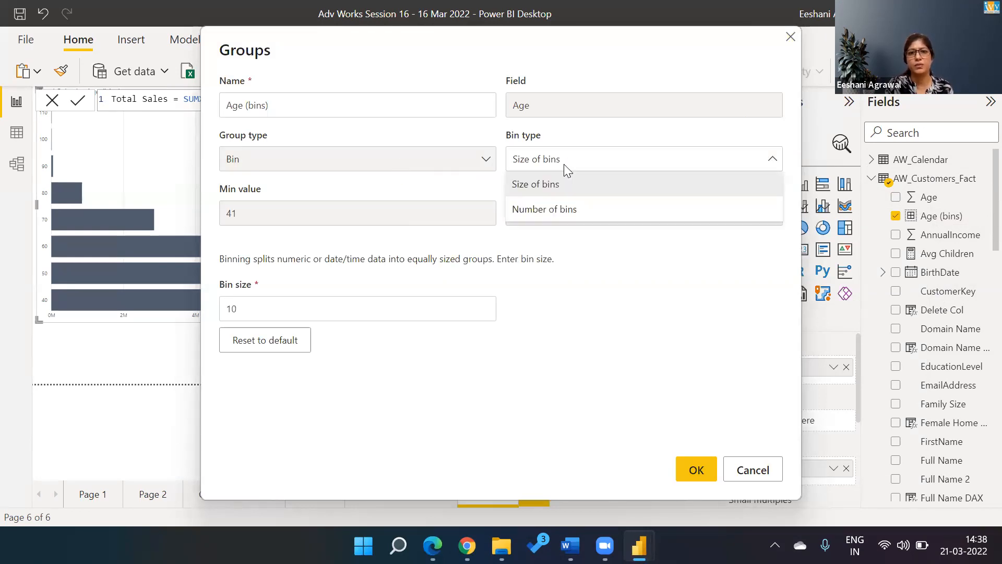
left_click(544, 210)
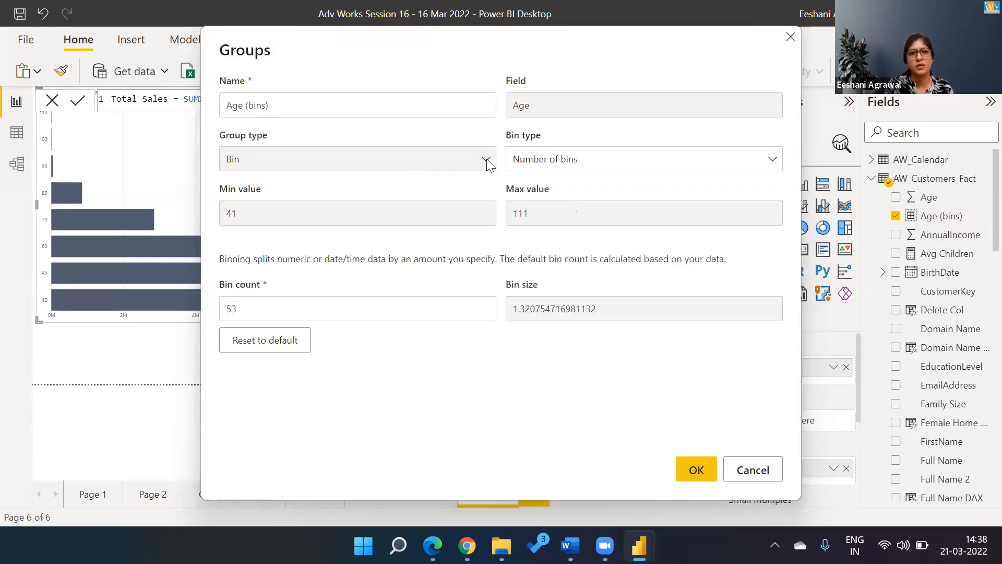
left_click(747, 469)
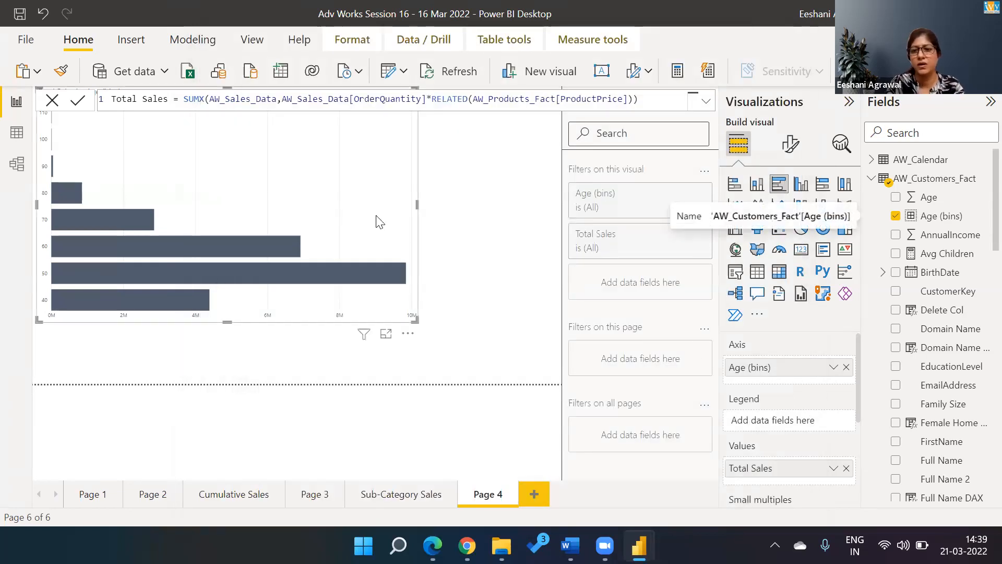
Step: Delete Age (bins) from the model, then start a new group on the Age field
left_click(983, 217)
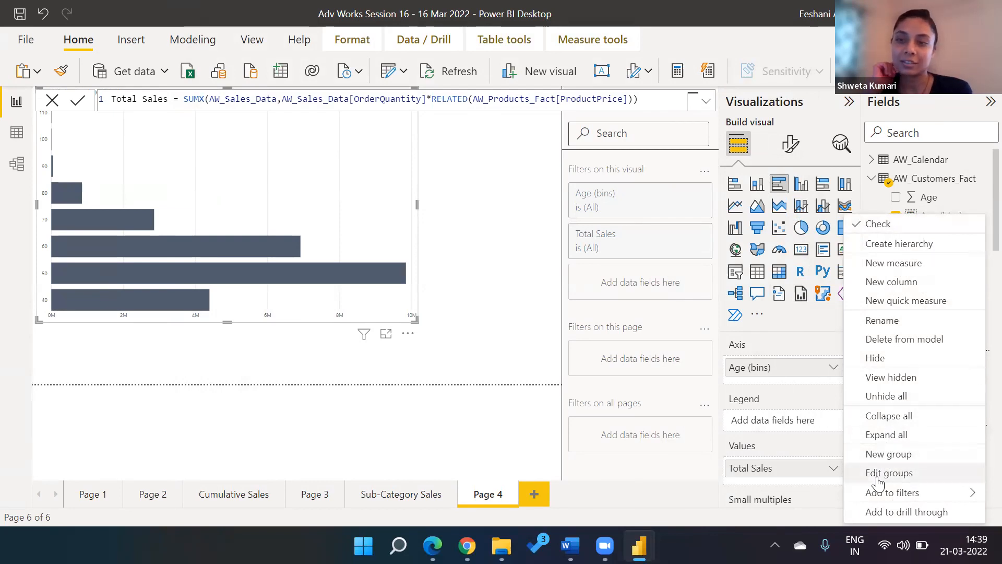
left_click(891, 340)
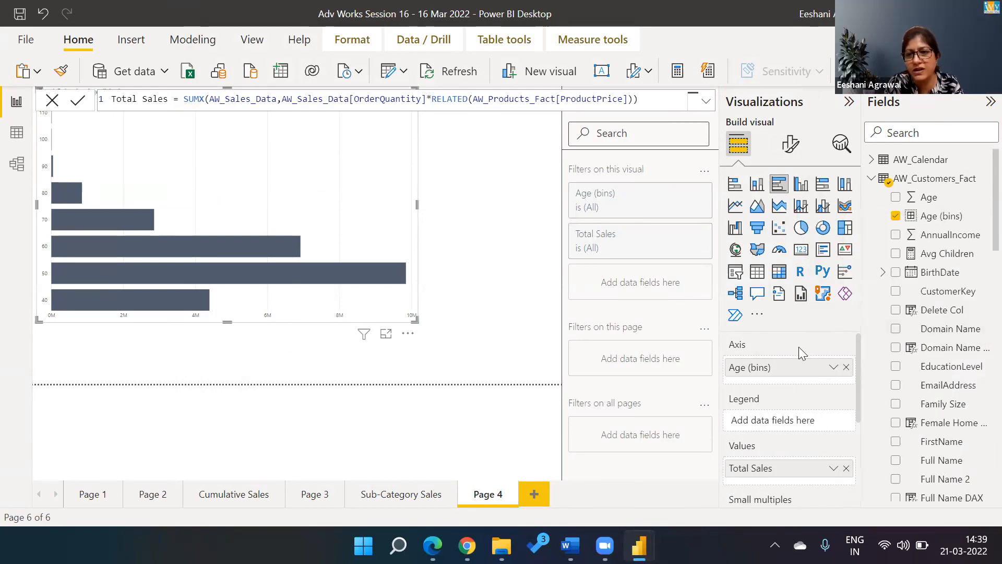
left_click(601, 305)
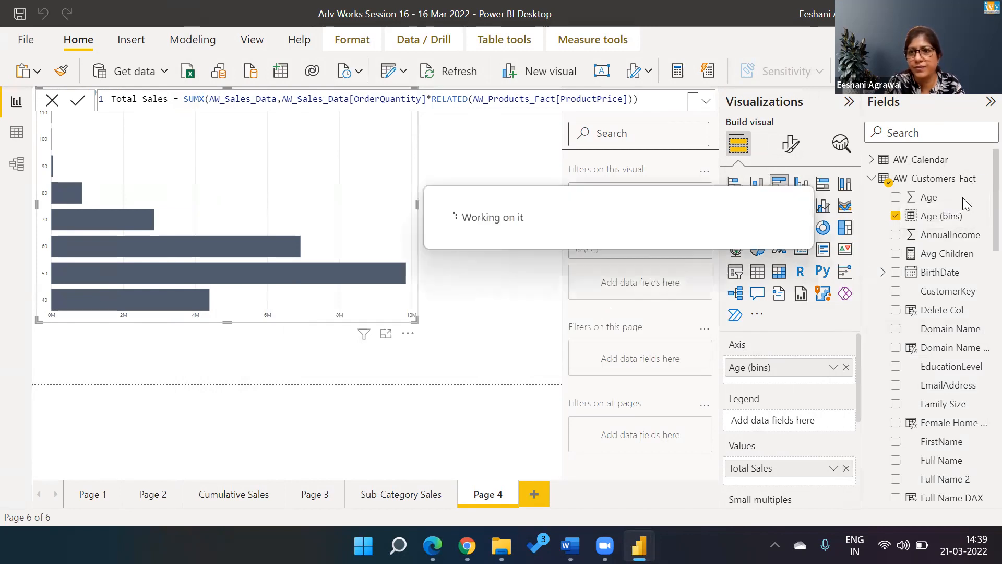
left_click(984, 197)
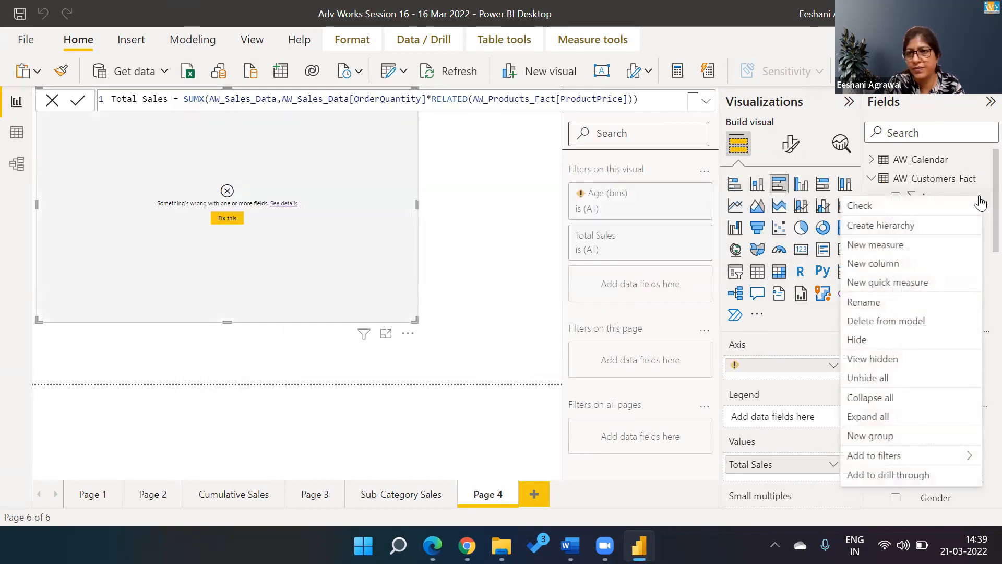
left_click(861, 441)
Step: Switch the group type to List and group ages 41–50 and 51–60
left_click(364, 161)
left_click(343, 185)
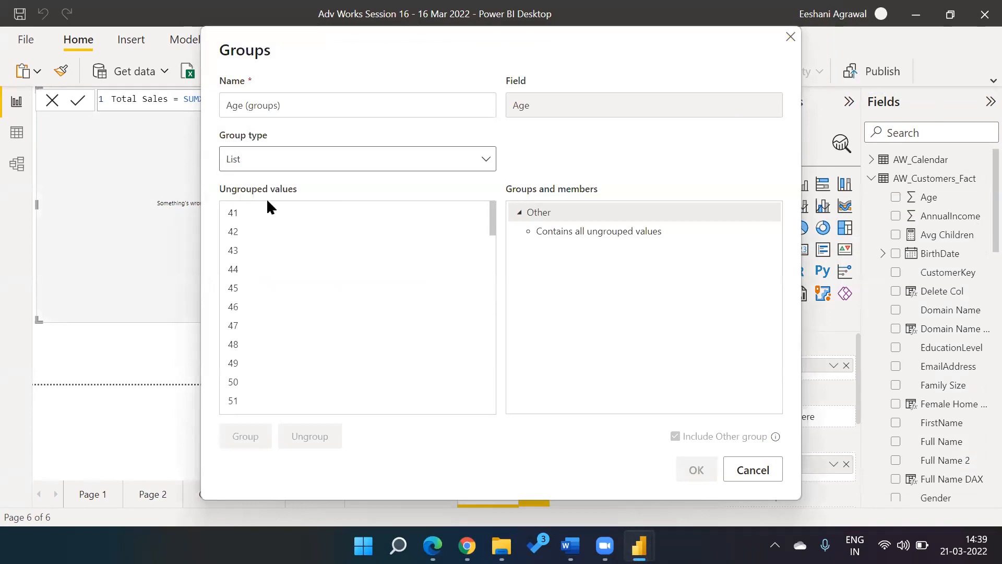
left_click(236, 214)
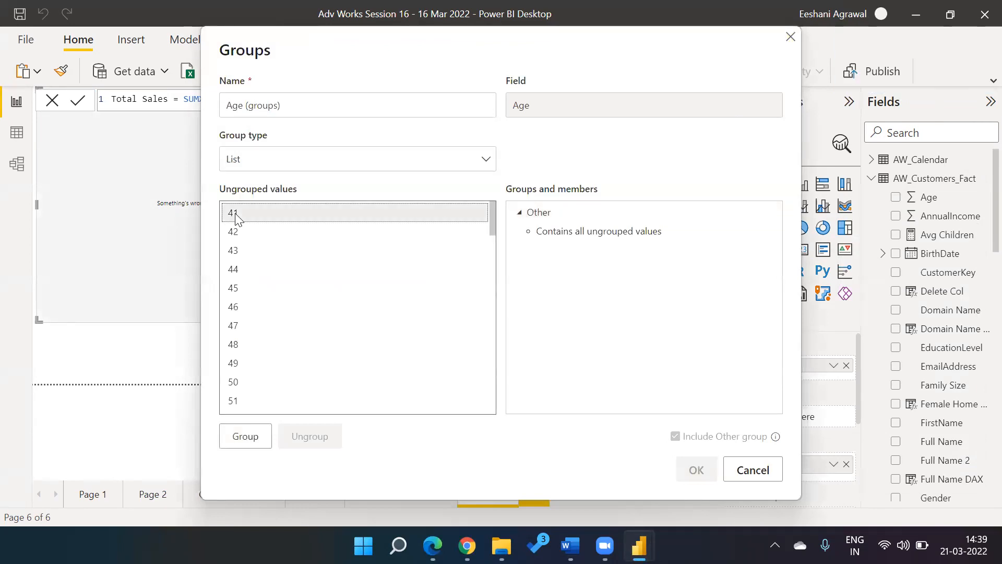
left_click(238, 385, "shift")
left_click(265, 437)
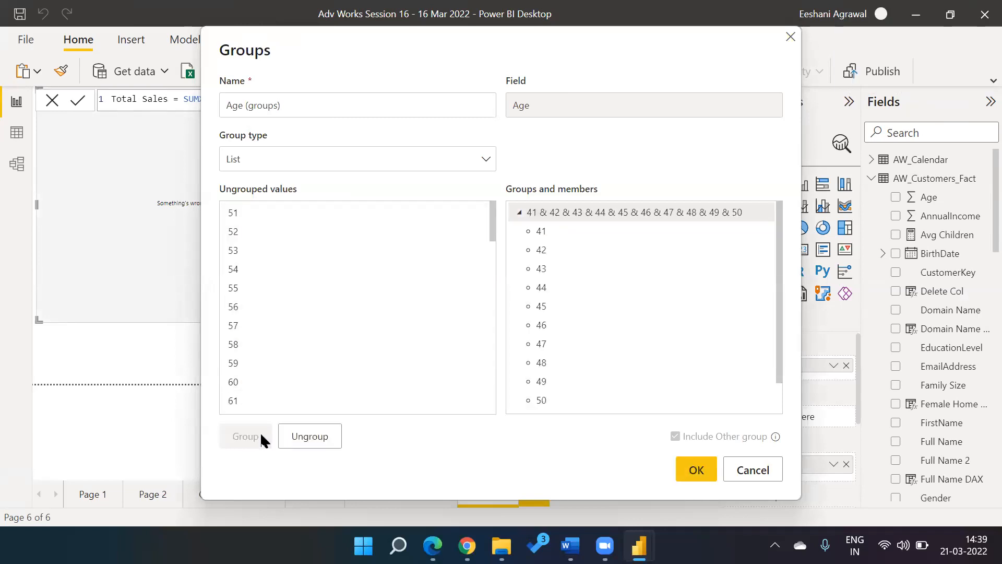
left_click(232, 219)
left_click(234, 386, "shift")
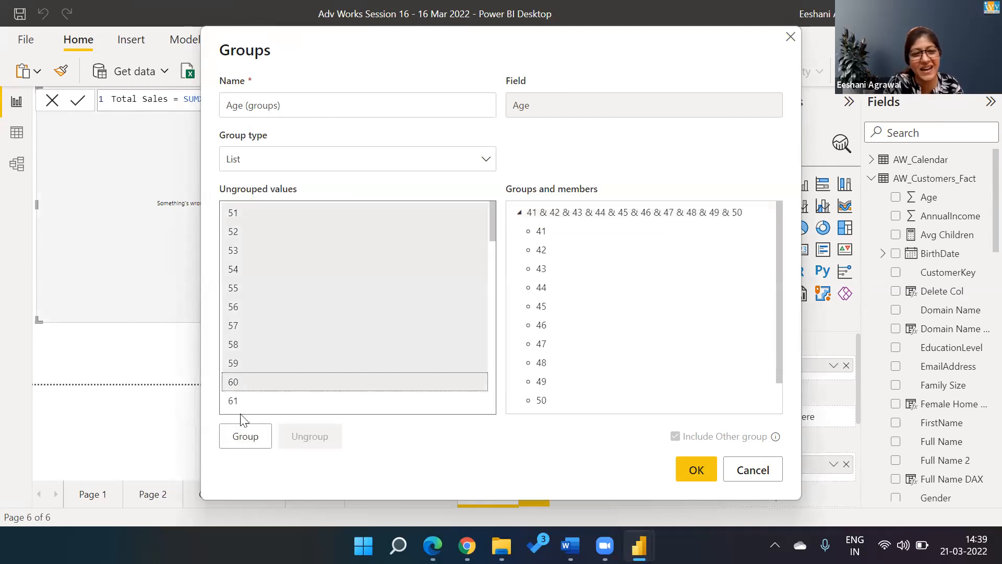
left_click(244, 438)
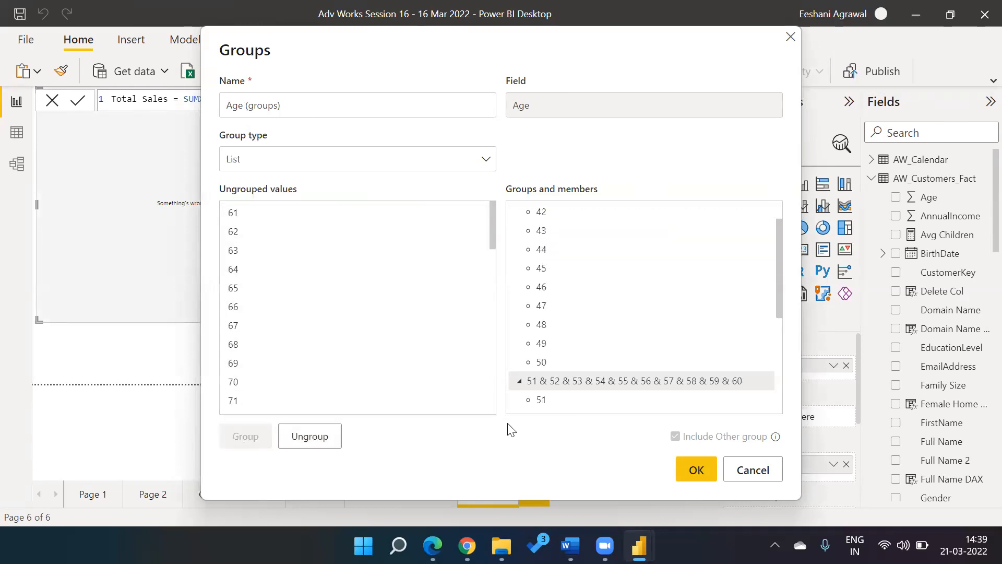
Step: Collapse both age groups' member lists, select 41–50, then cancel without keeping the groups
left_click(518, 381)
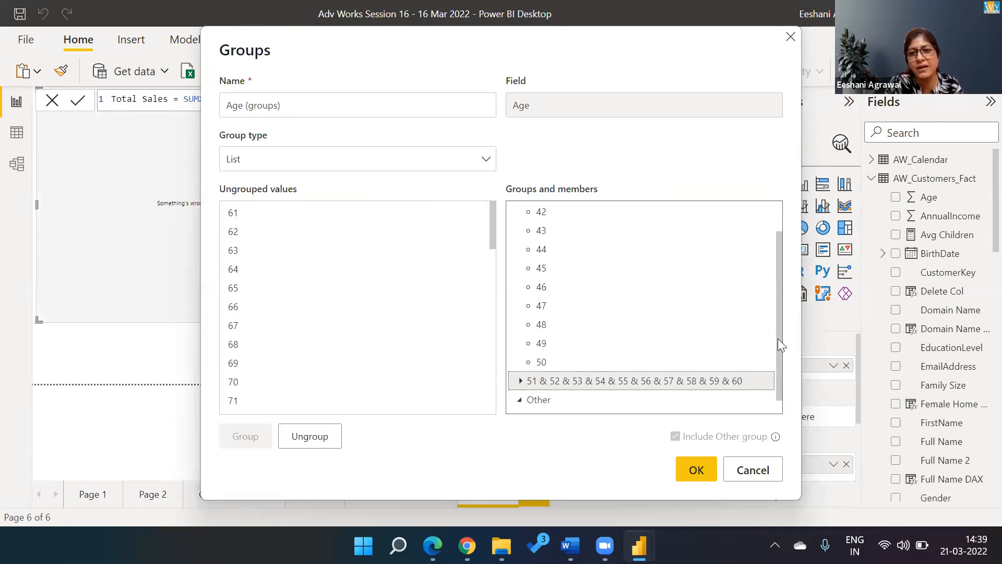
left_click_drag(782, 272, 784, 206)
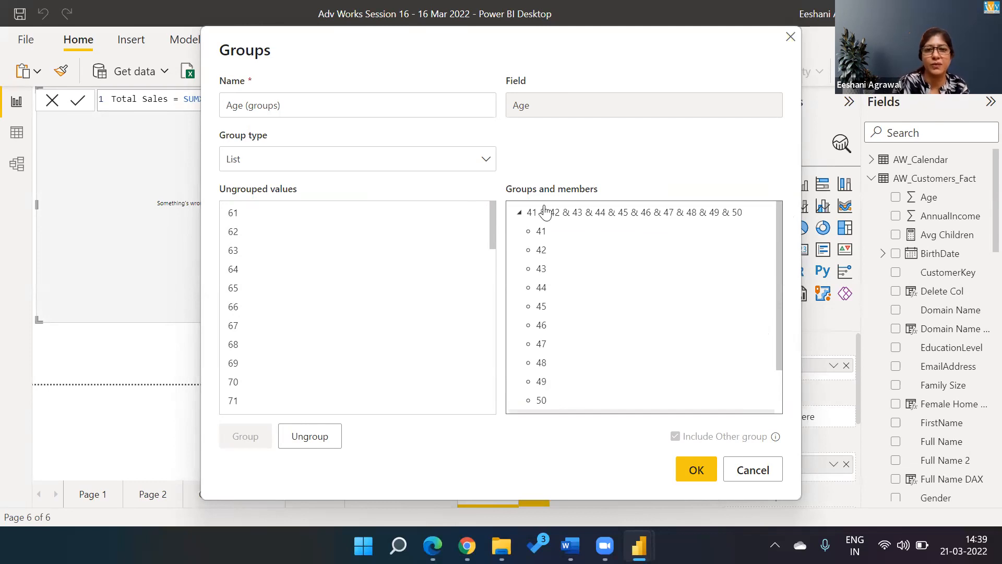
left_click(519, 213)
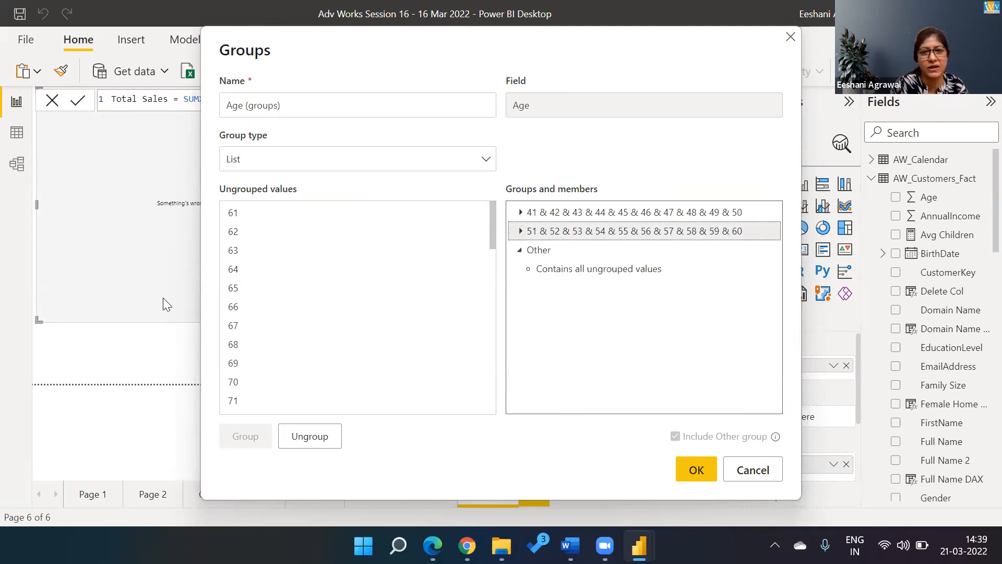
left_click(555, 217)
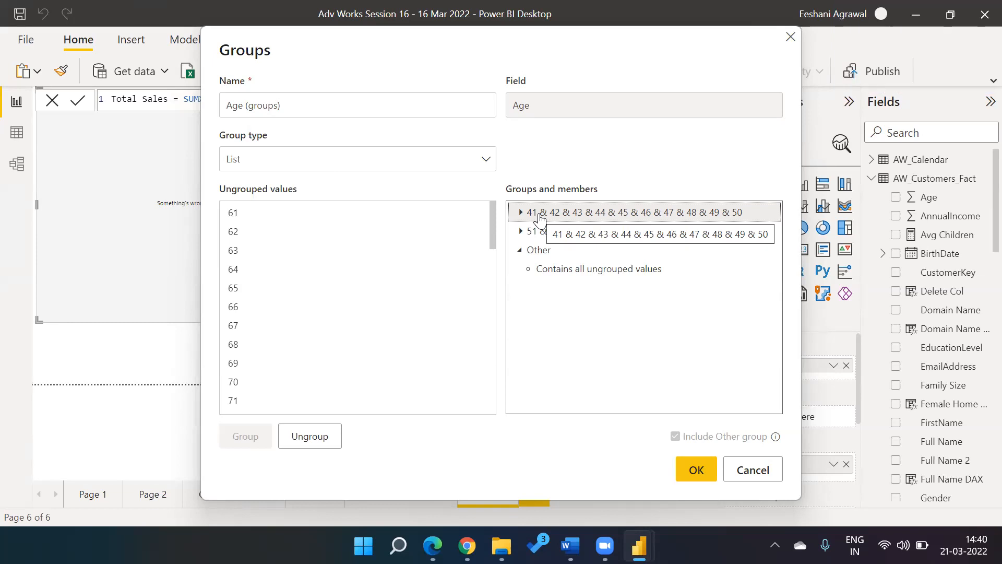
left_click(756, 471)
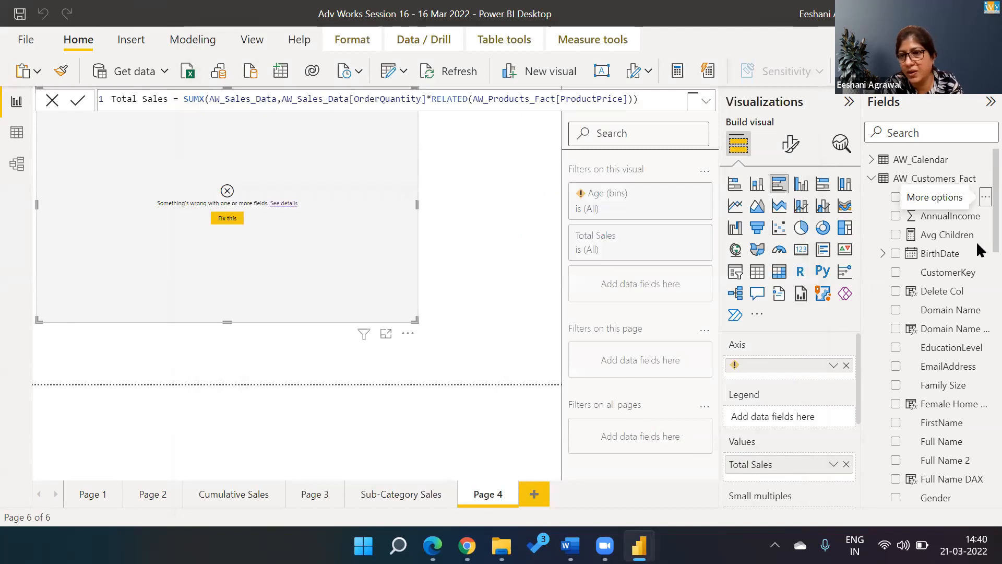
Step: Collapse the AW_Customers_Fact field list, then delete the Page 4 report page and confirm
left_click(934, 310)
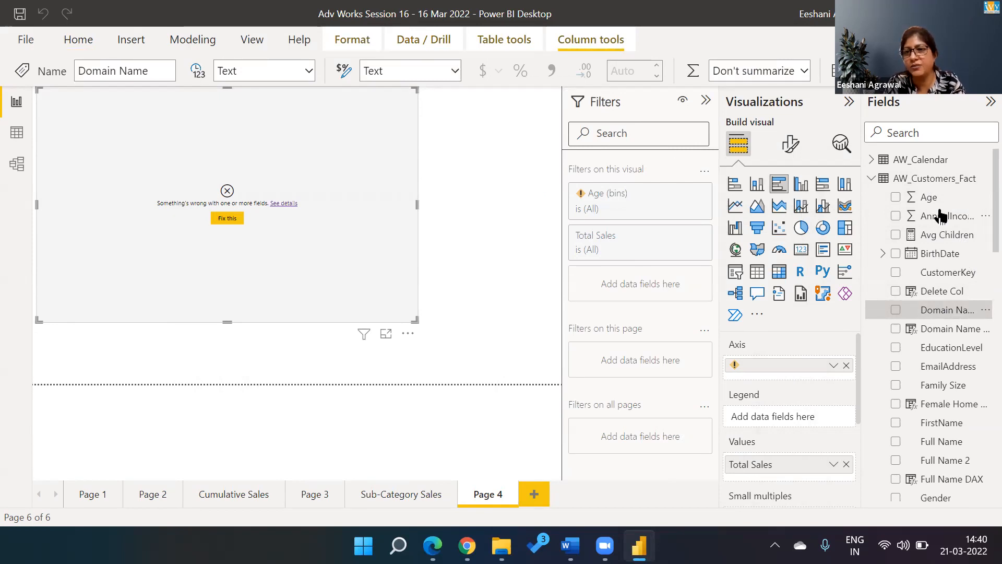
left_click(871, 178)
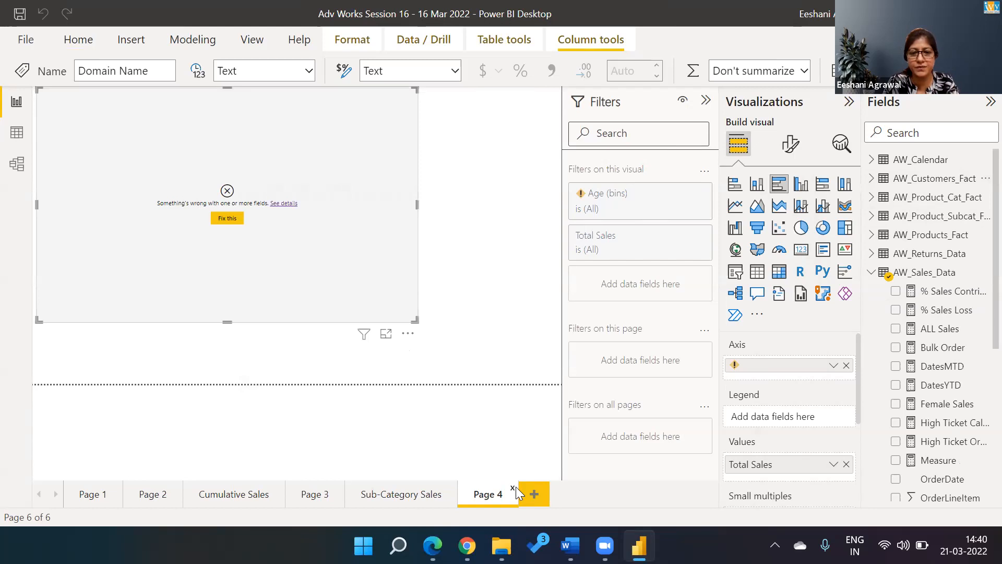
left_click(512, 488)
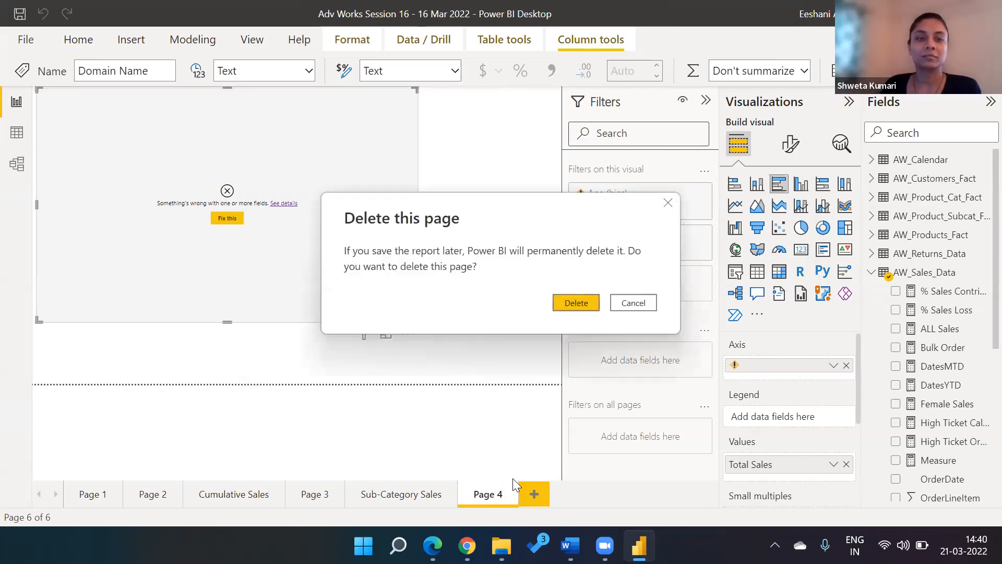
left_click(582, 297)
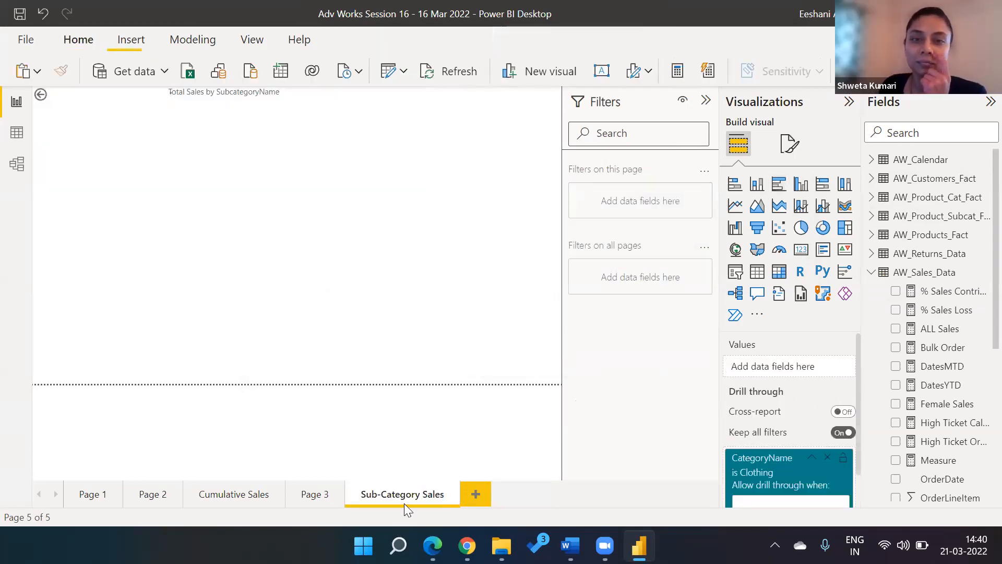
Step: On Page 3, open the Top Product card's Title settings and replace 'Profit' with 'Order'
left_click(311, 495)
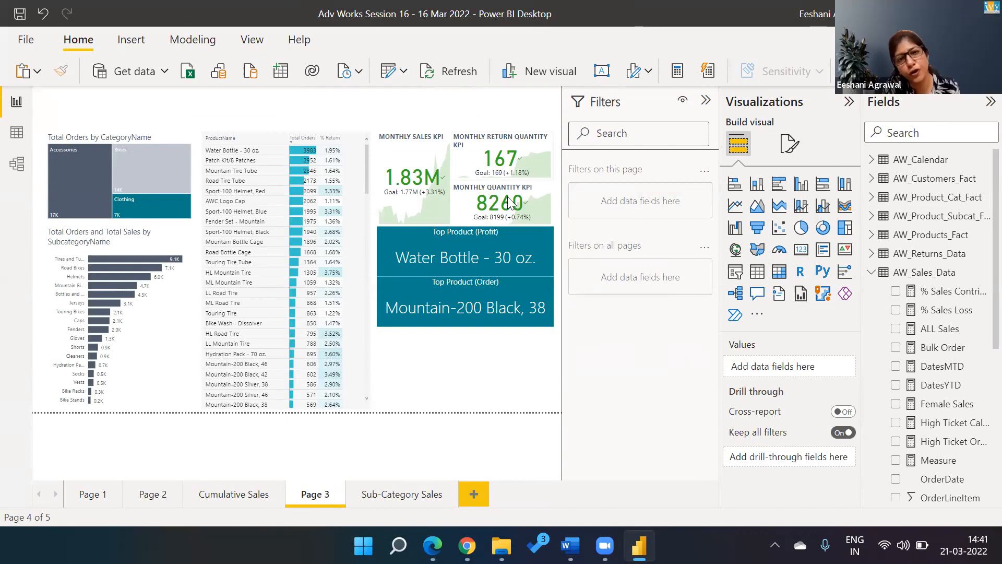
left_click(399, 243)
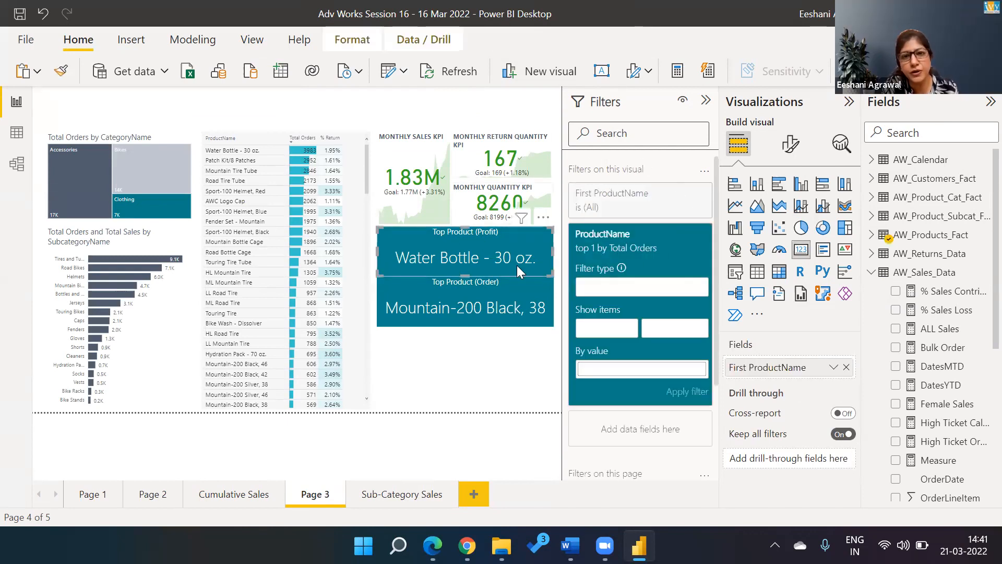
mouse_move(521, 217)
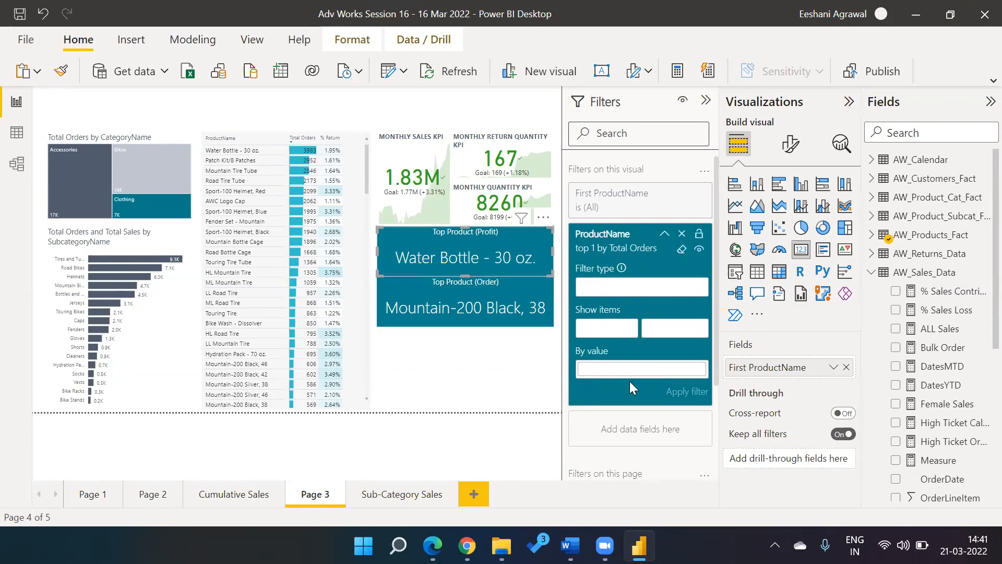
left_click(789, 152)
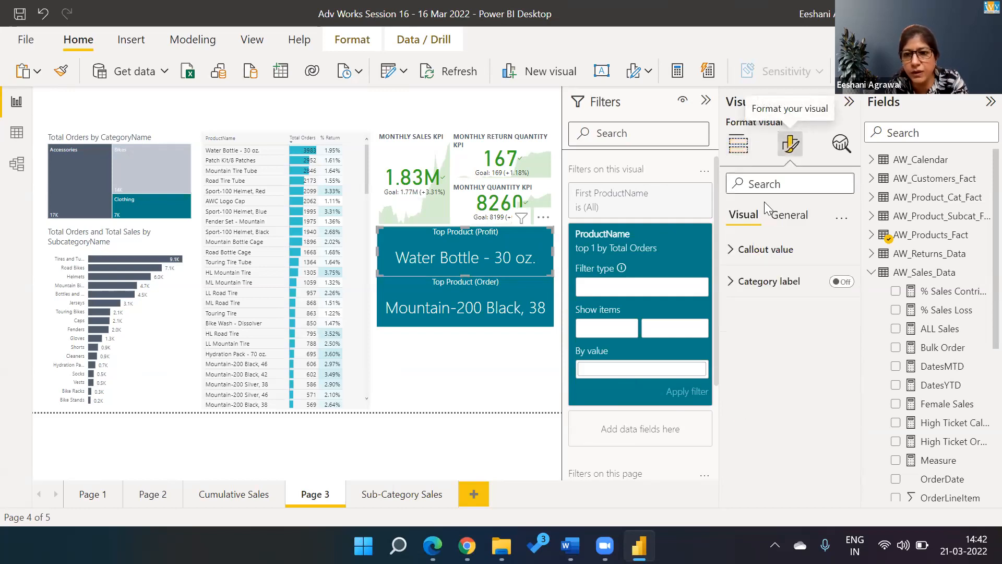
left_click(788, 216)
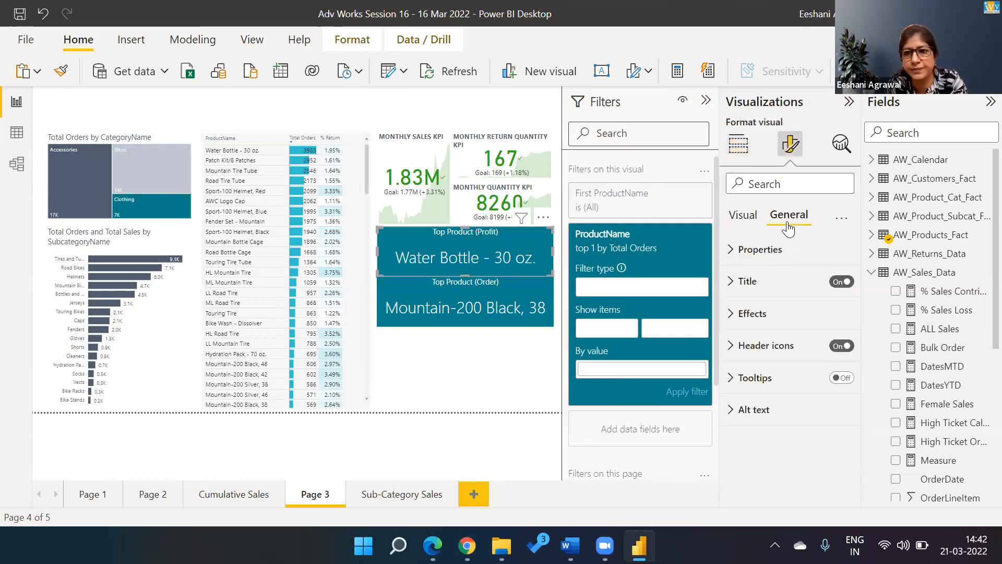
left_click(755, 290)
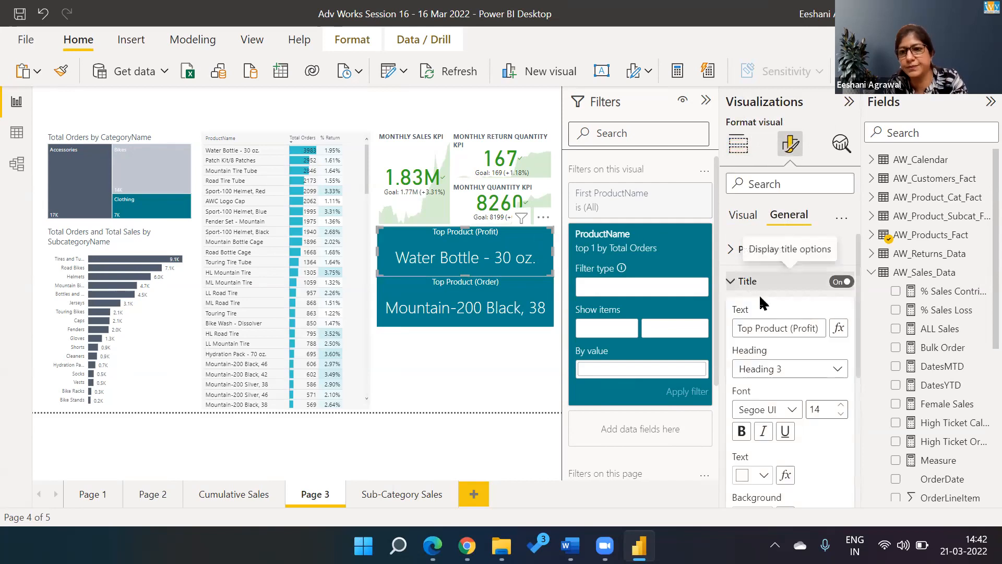
double_click(794, 327)
type("Order")
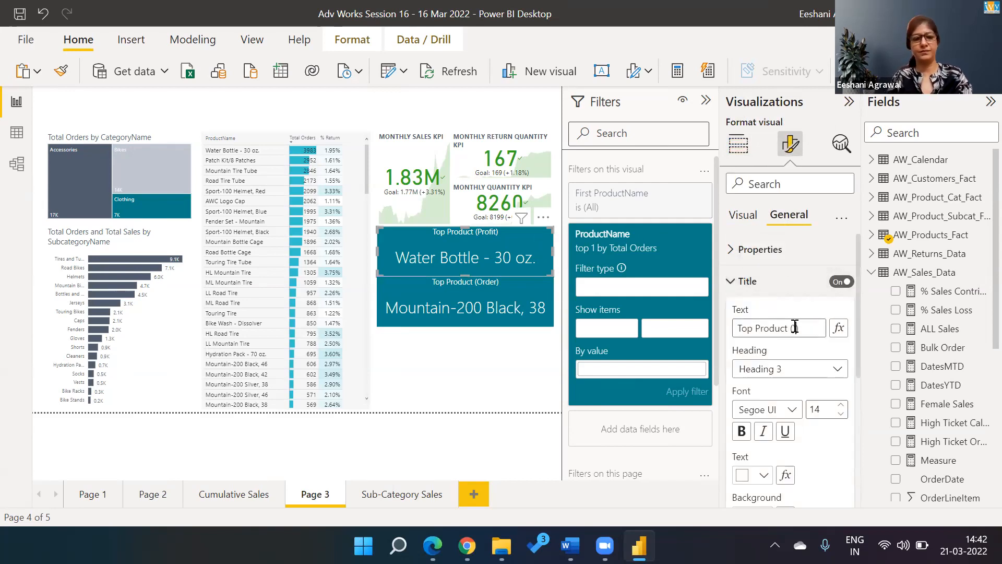
left_click(795, 328)
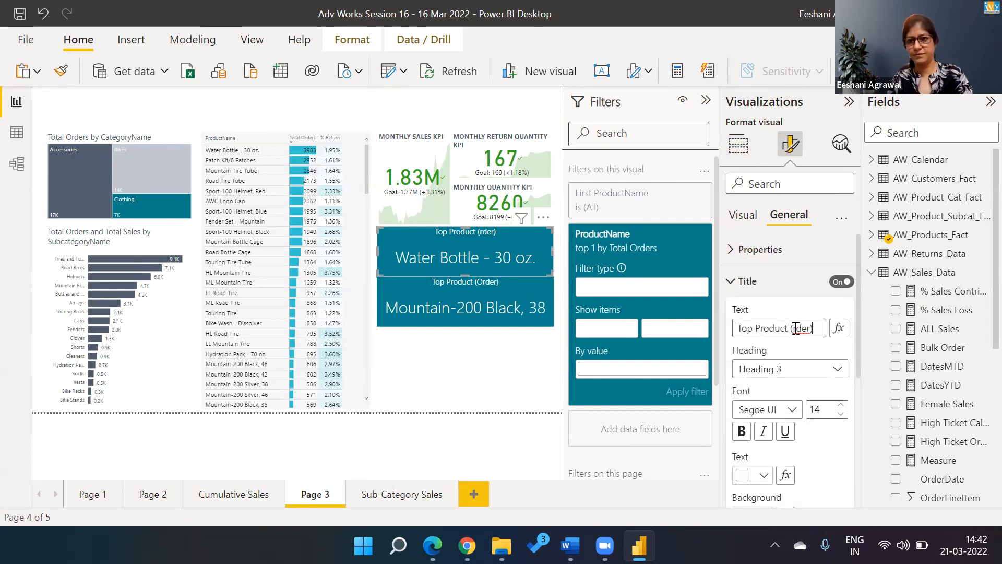
Step: Retitle the second card 'Top Product (Profit)' and collapse the Filters pane
left_click(503, 307)
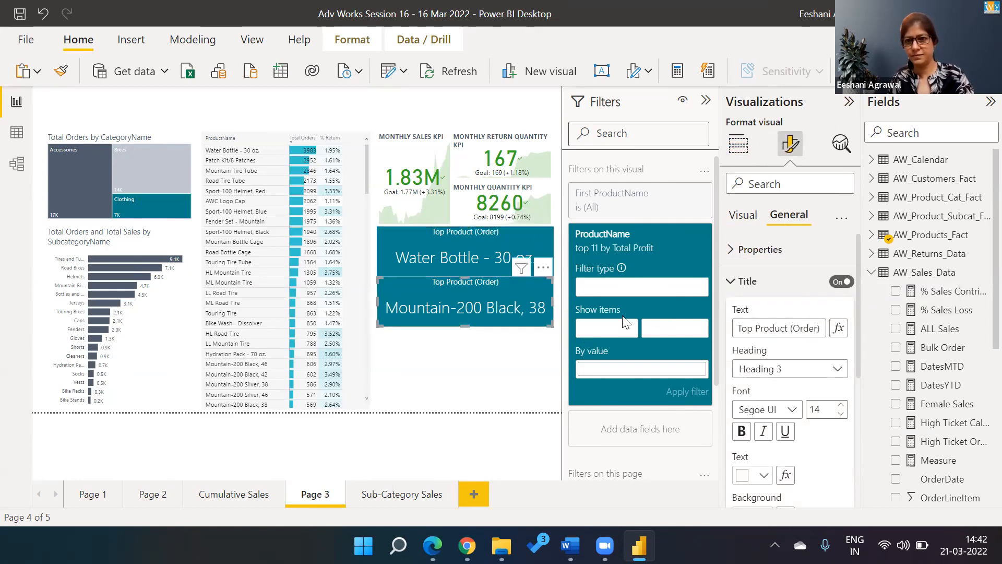
double_click(797, 332)
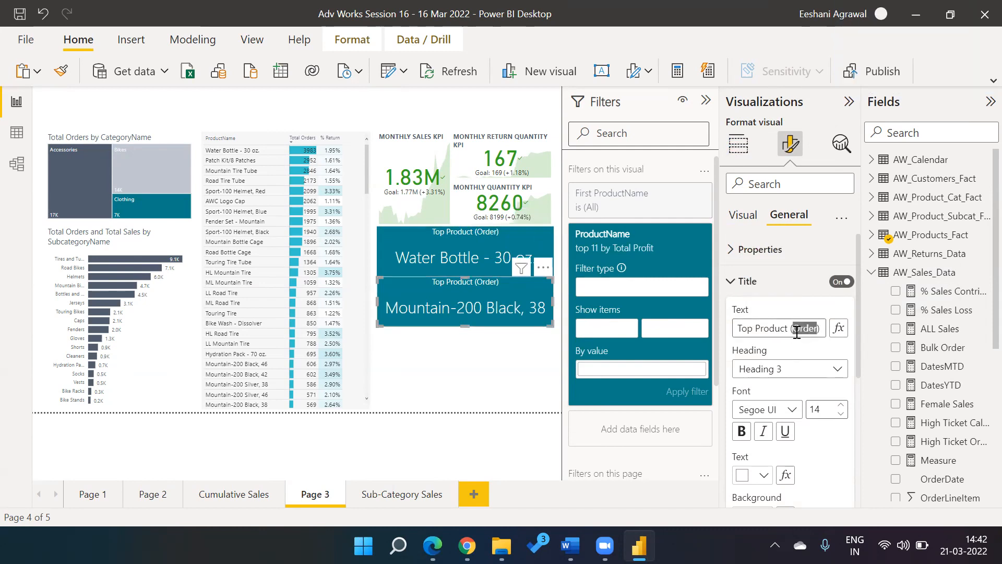
type("Profit")
key("Return")
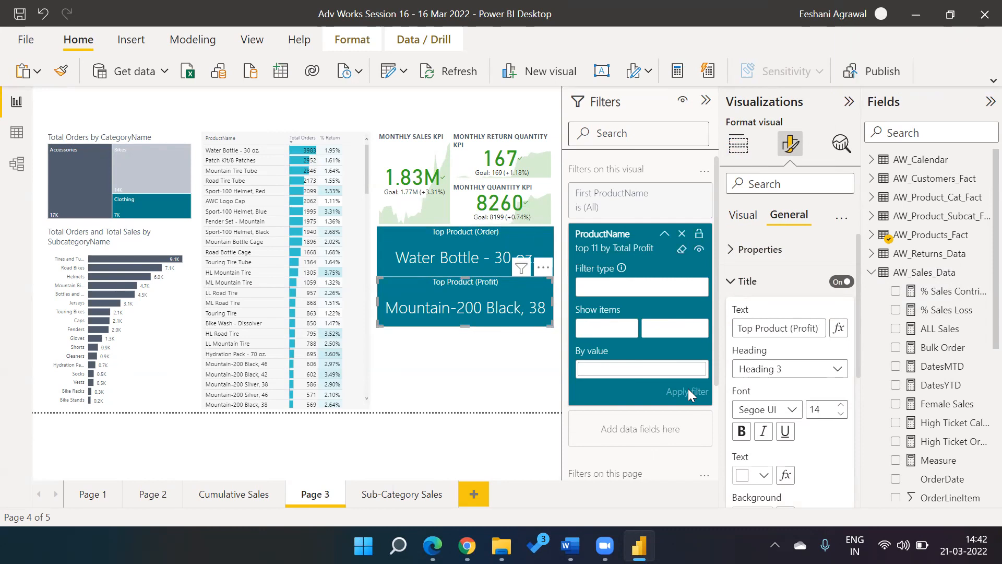
left_click(495, 349)
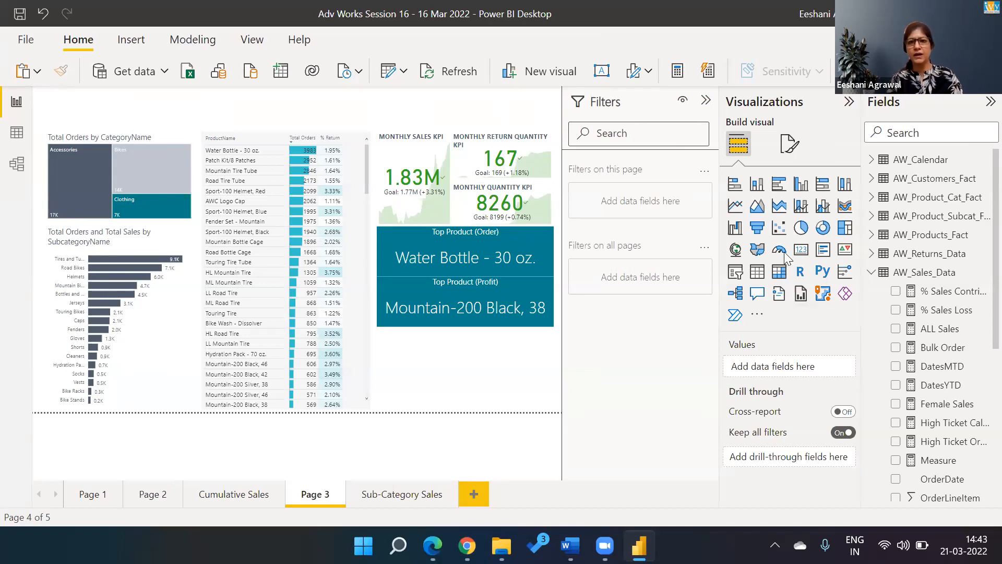
left_click(616, 103)
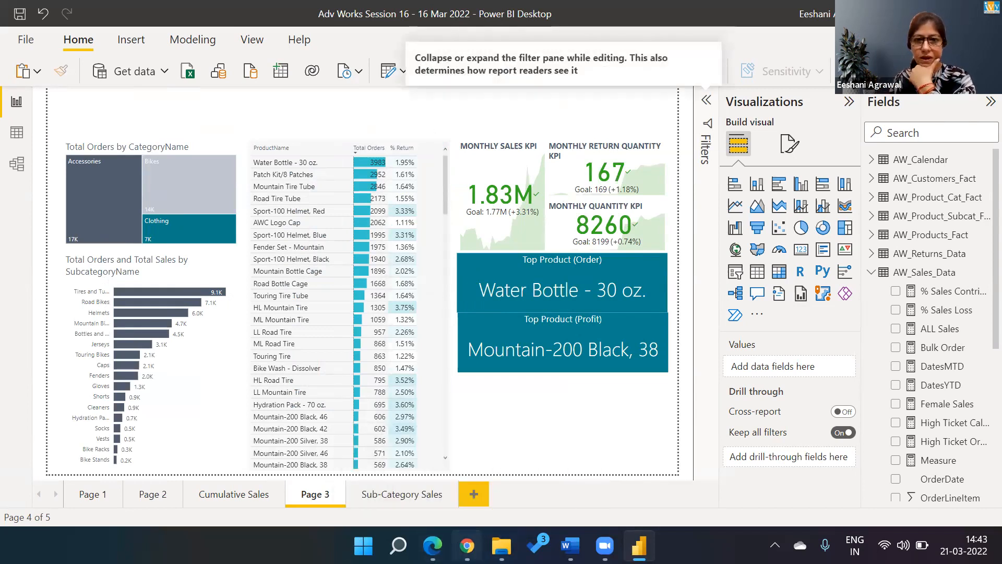
Step: In Chrome, search the web for 'flaticons'
left_click(468, 545)
left_click(460, 40)
type("l")
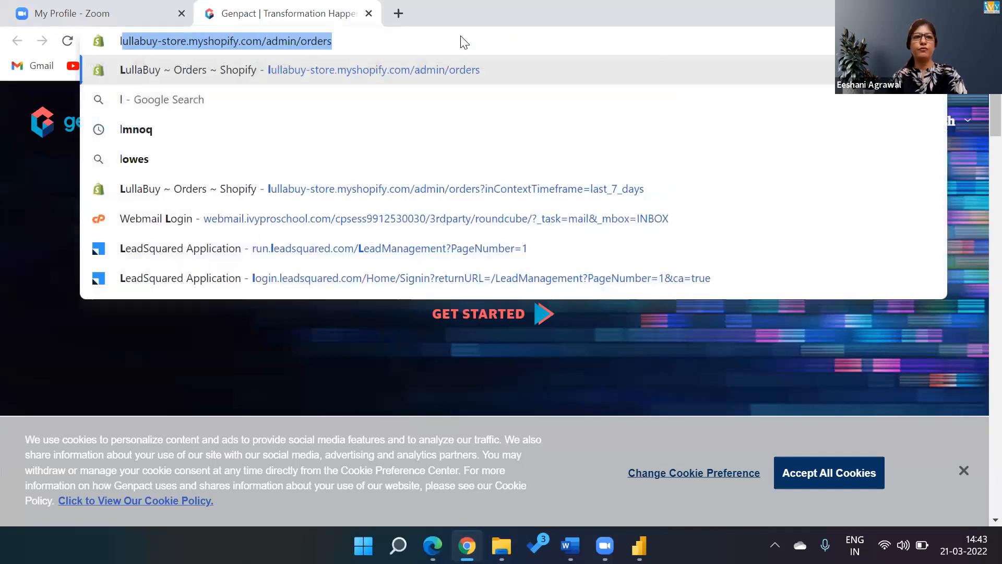
key("BackSpace")
key("BackSpace")
type("f")
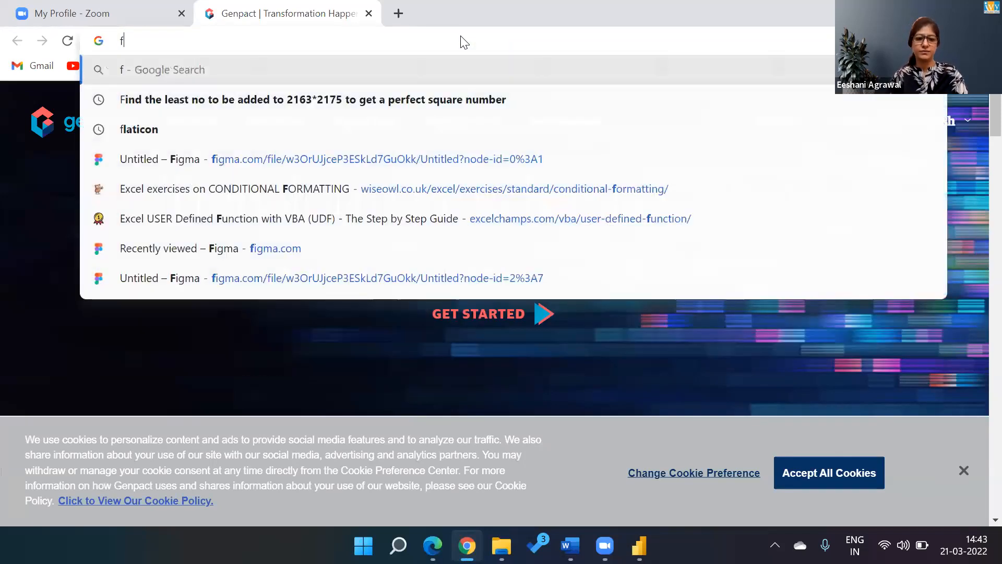
type("laticons")
key("Return")
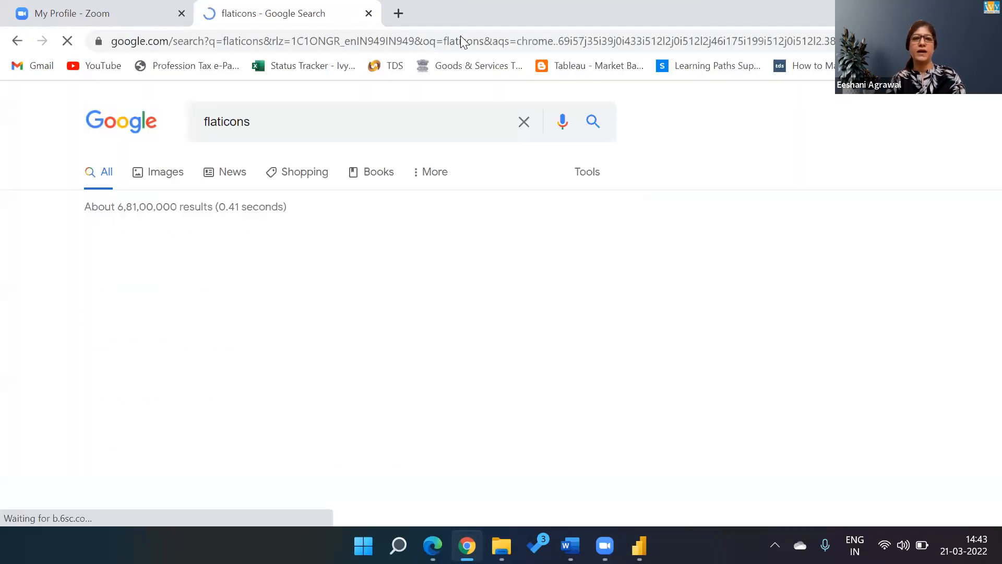
Step: Open flaticon.com, accept the saved Google account prompt, and go to the log-in page
left_click(112, 318)
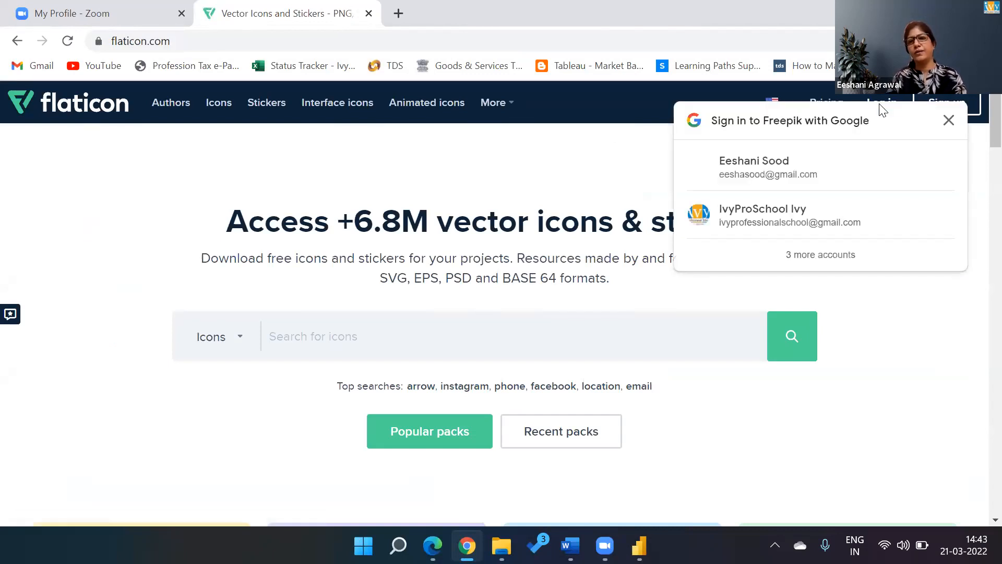
left_click(736, 165)
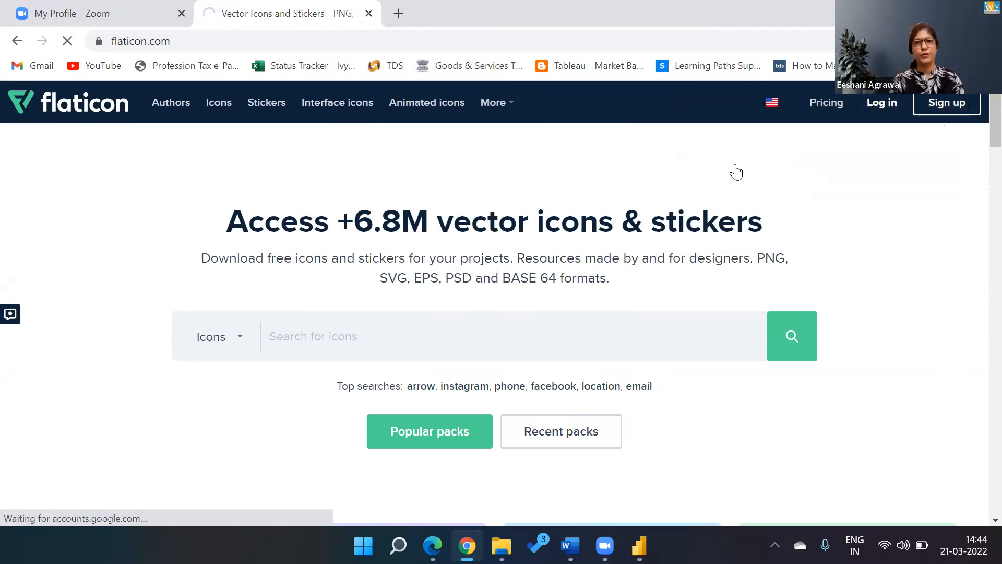
left_click(880, 104)
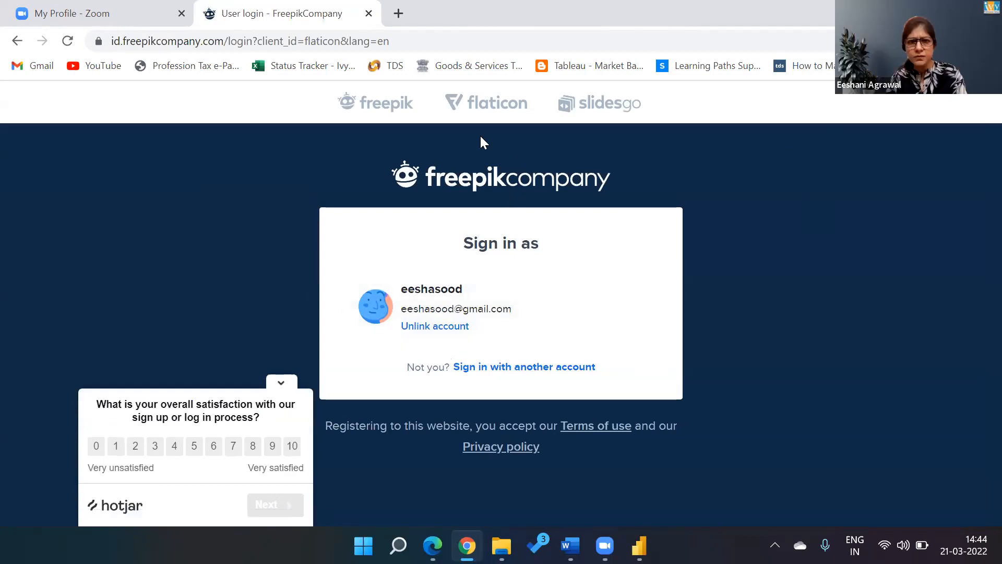
Step: Open Flaticon's Icons section from its home page, then switch back to Power BI Desktop
left_click(478, 96)
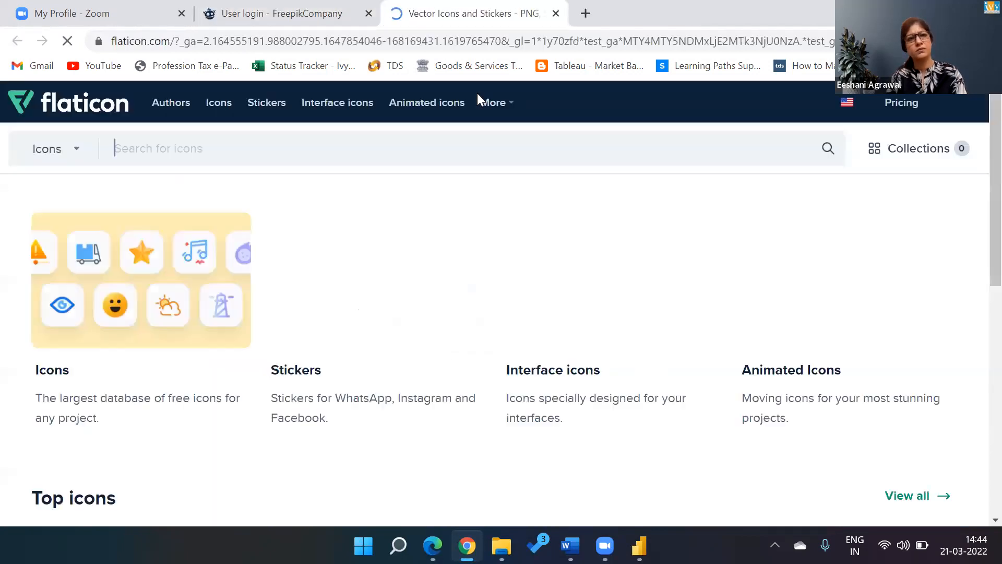
left_click(157, 322)
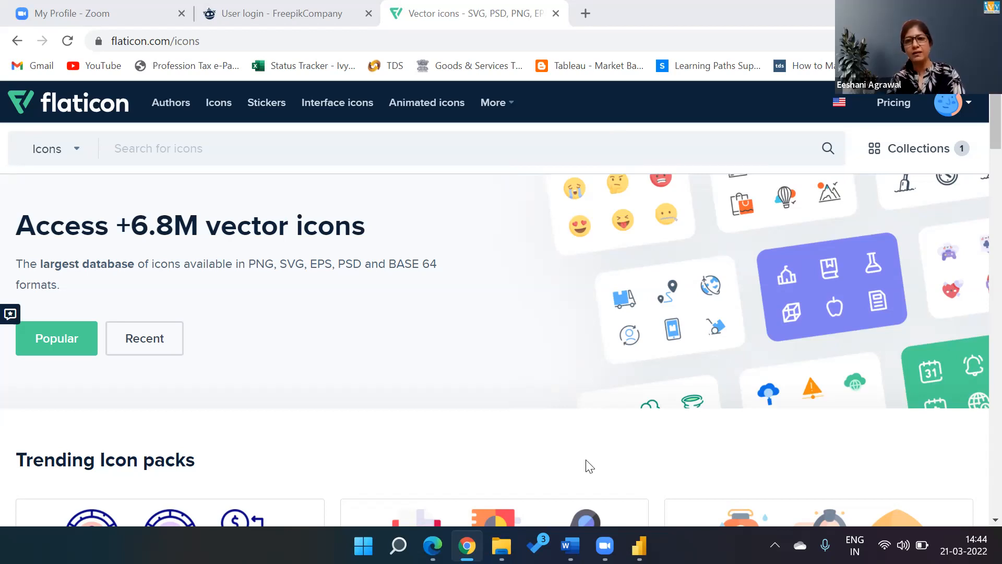
key("alt+Tab")
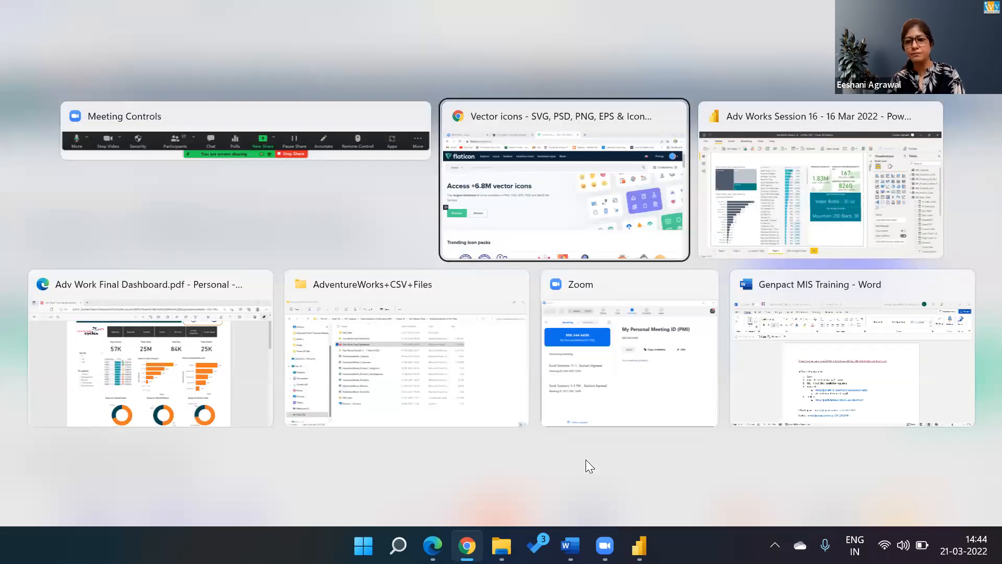
key("alt+Tab")
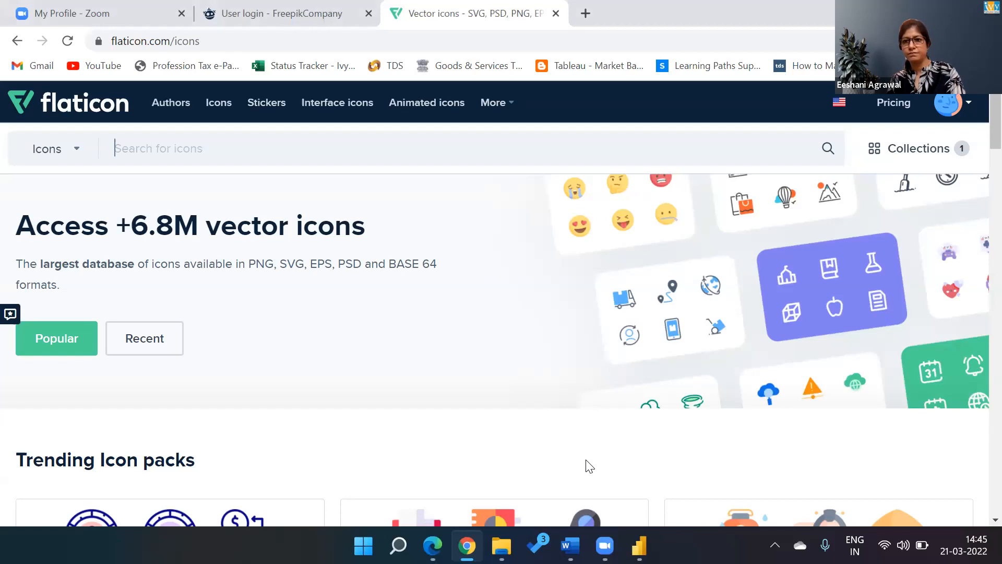
key("alt+Tab")
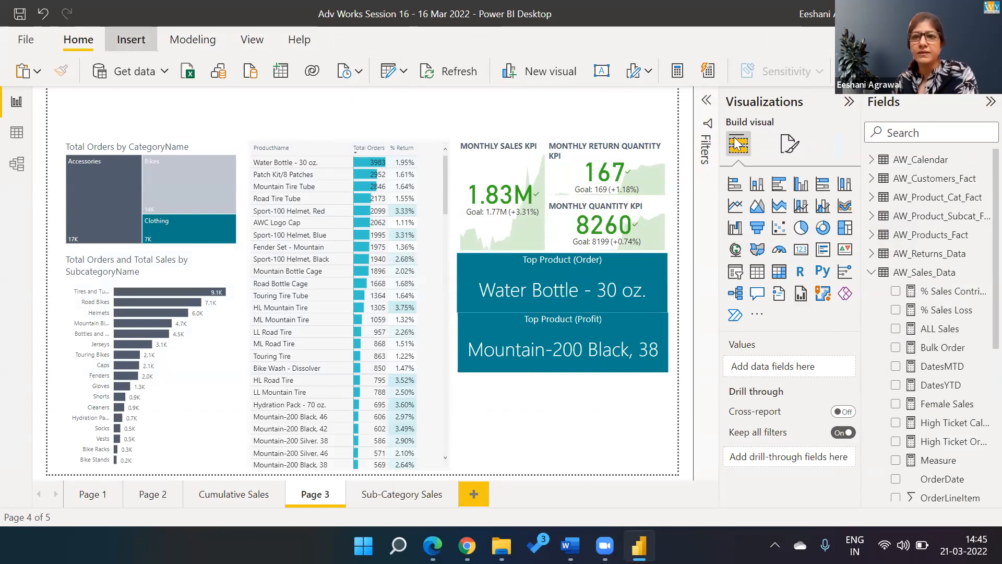
left_click(126, 46)
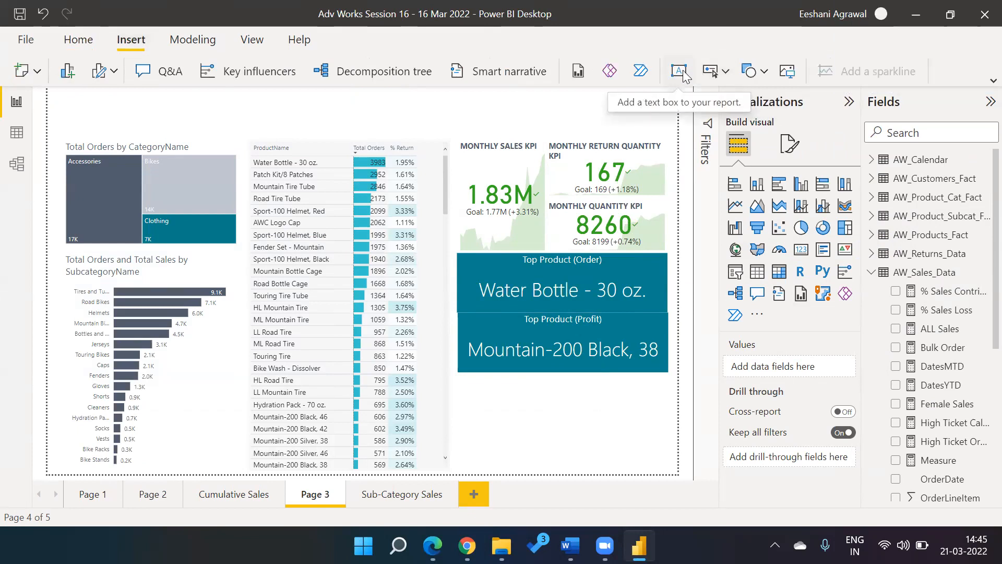
left_click(682, 70)
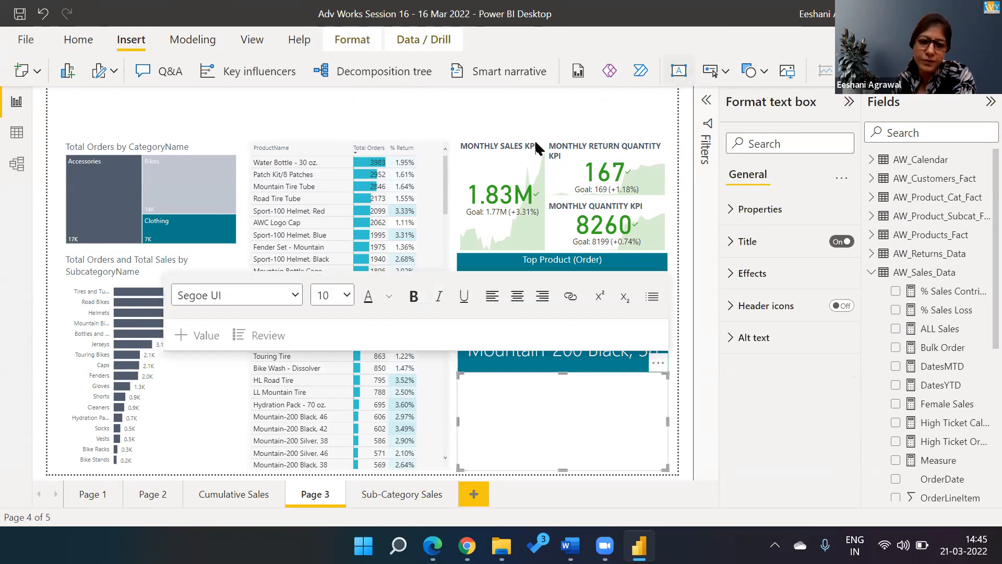
left_click(574, 417)
type("1. djhgjhfg")
key("Return")
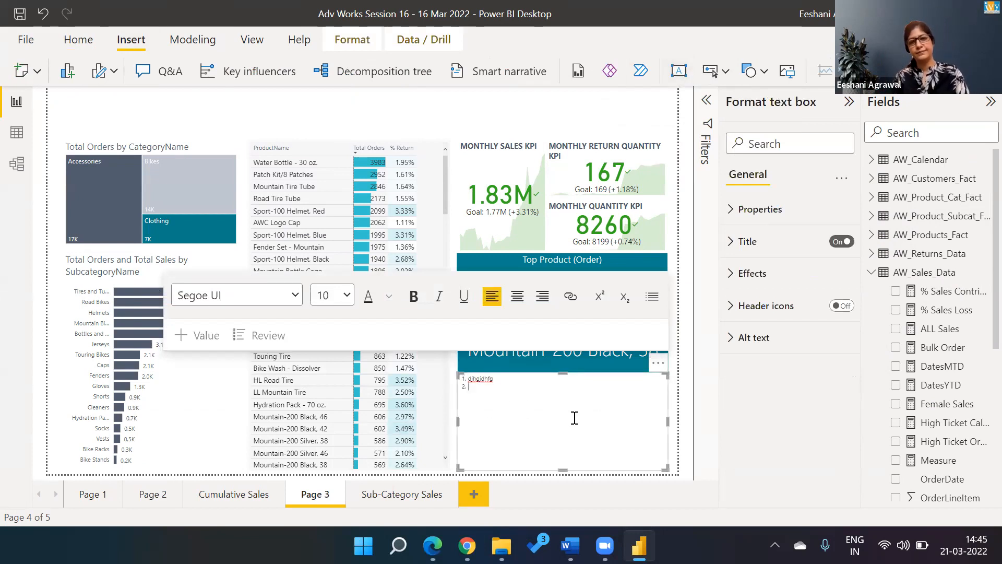
type("kdfgkjdf")
key("Return")
type("dfgdfkjg")
key("Return")
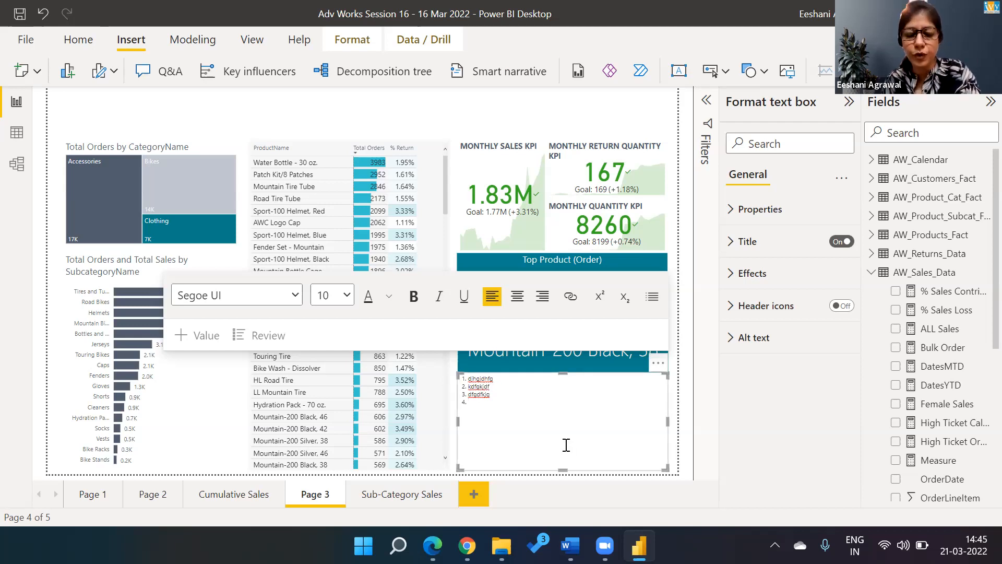
left_click(659, 374)
Step: Delete the trial text box, insert an oval, shrink it and move it above the KPIs
key("Delete")
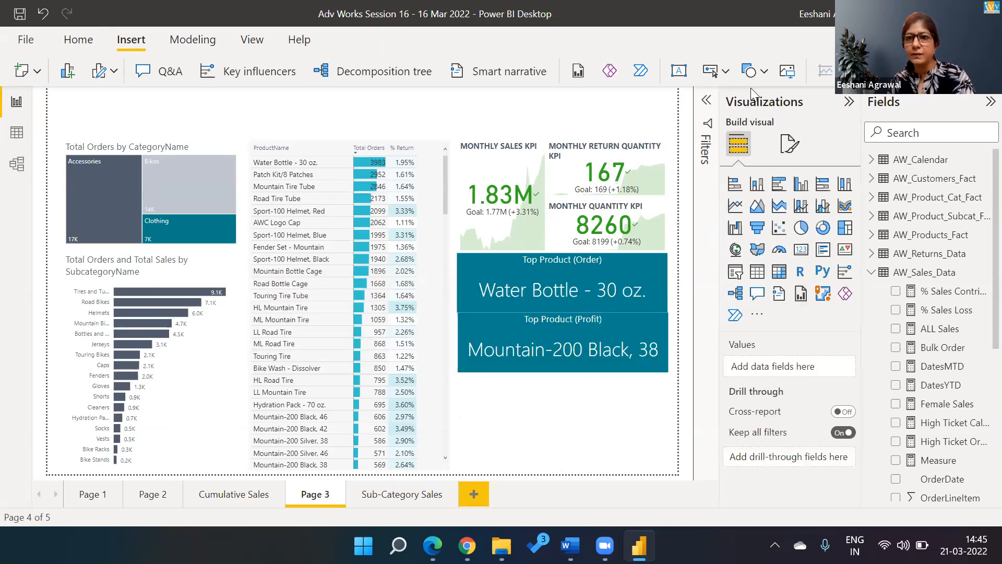
left_click(750, 78)
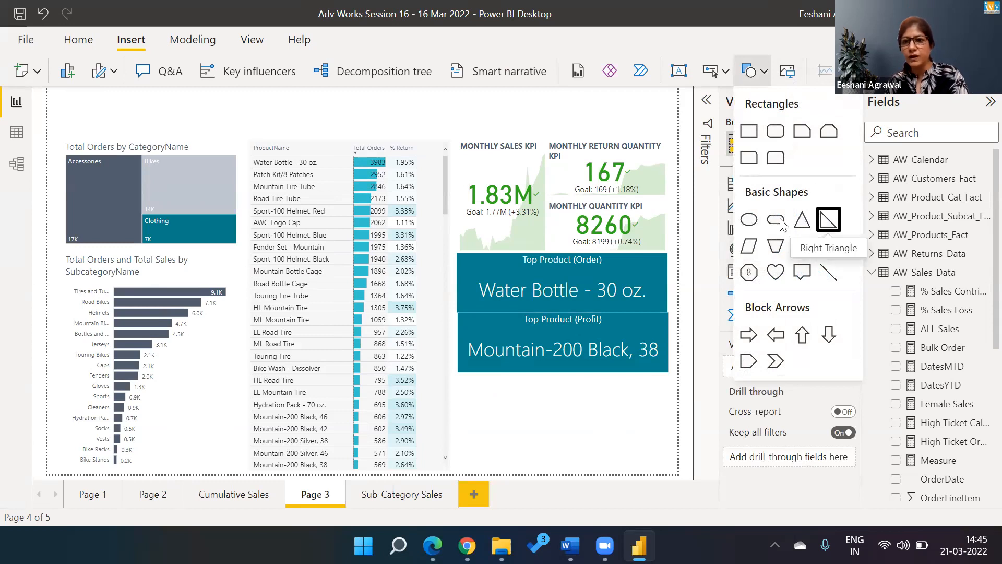
left_click(749, 219)
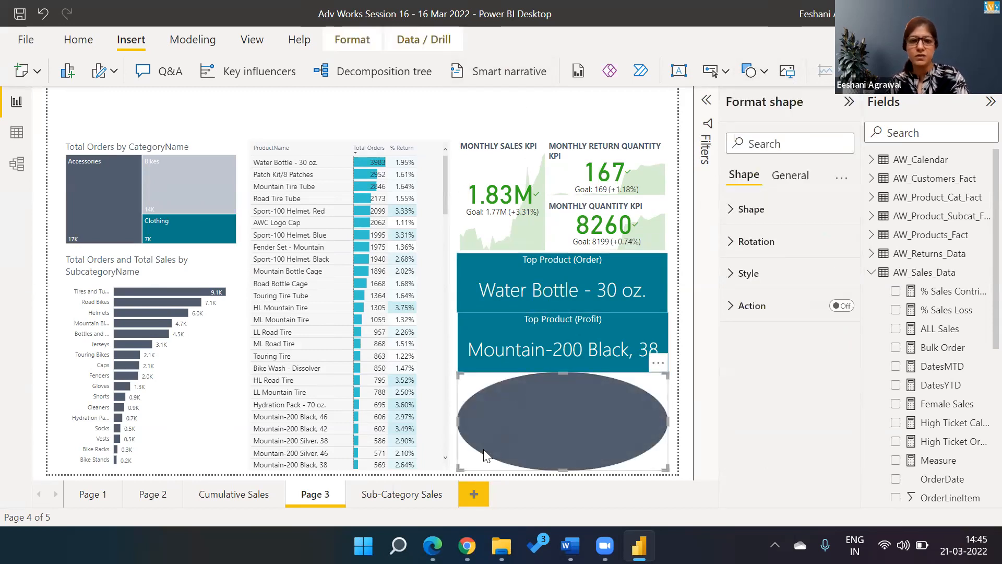
left_click_drag(458, 470, 564, 412)
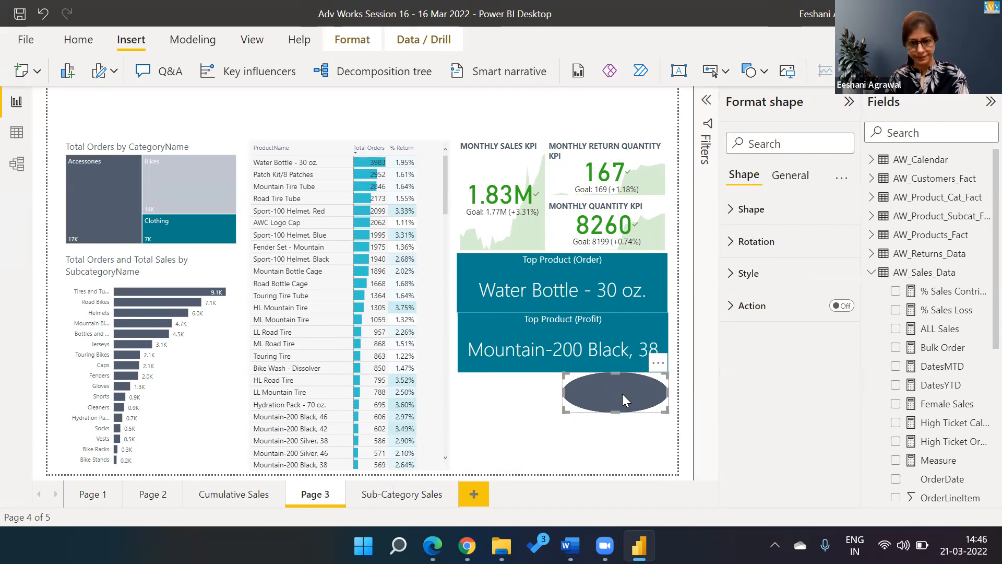
left_click_drag(622, 393, 603, 114)
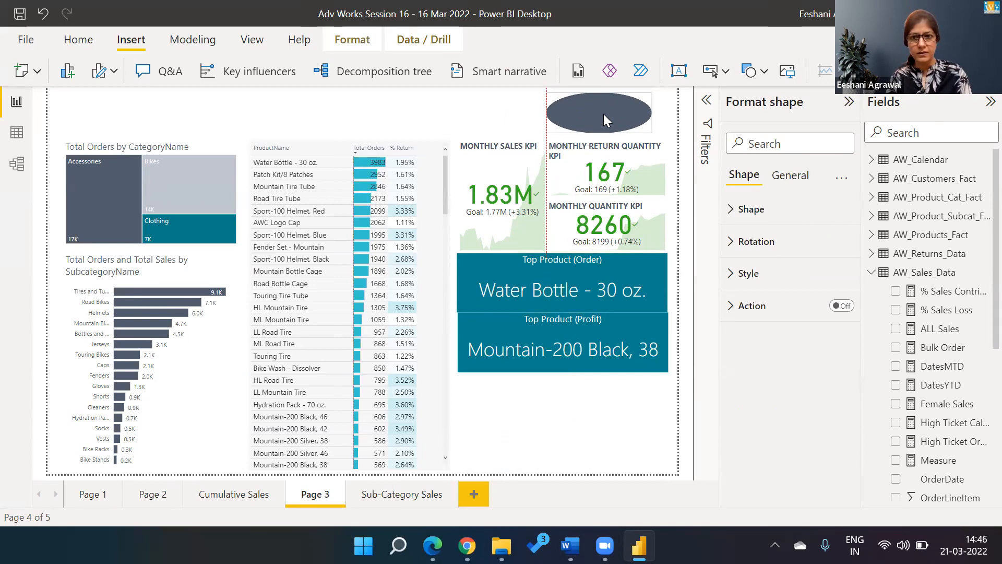
left_click(238, 496)
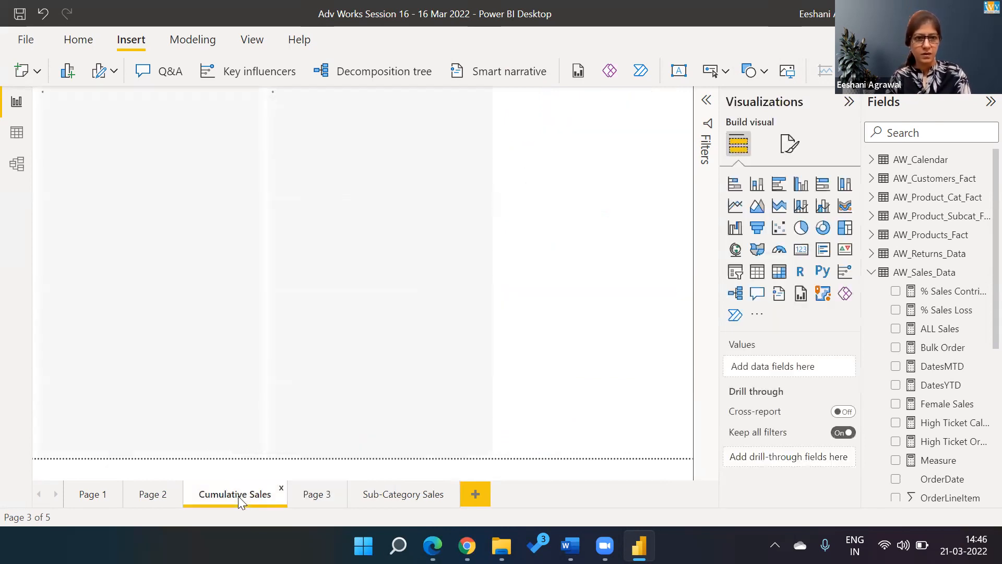
left_click(148, 503)
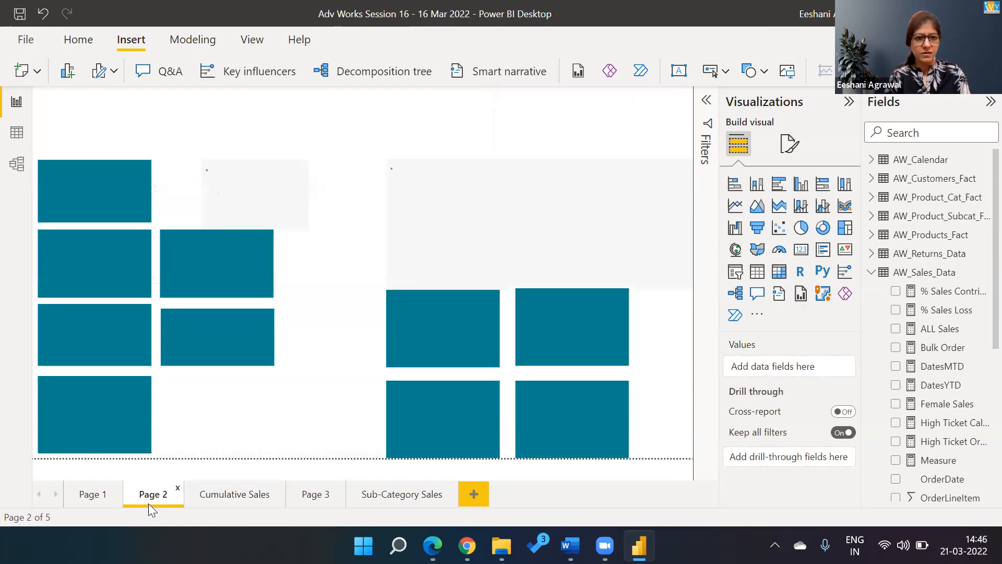
left_click(88, 495)
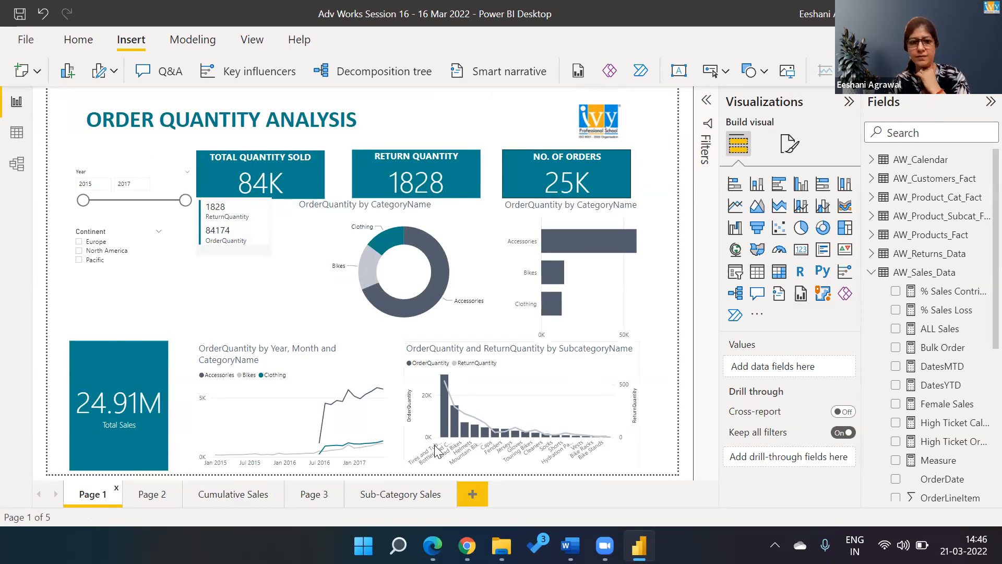
left_click(315, 497)
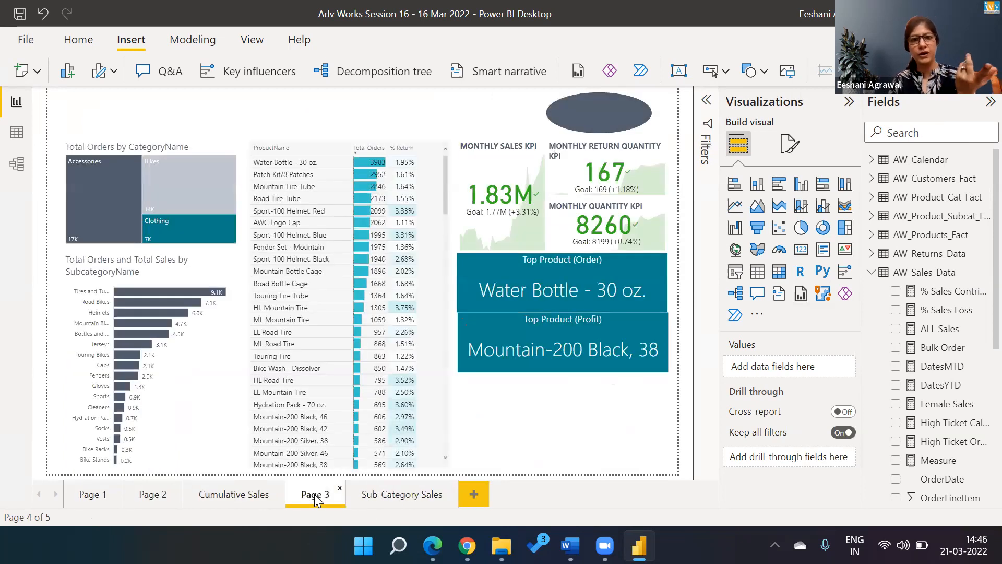
right_click(602, 106)
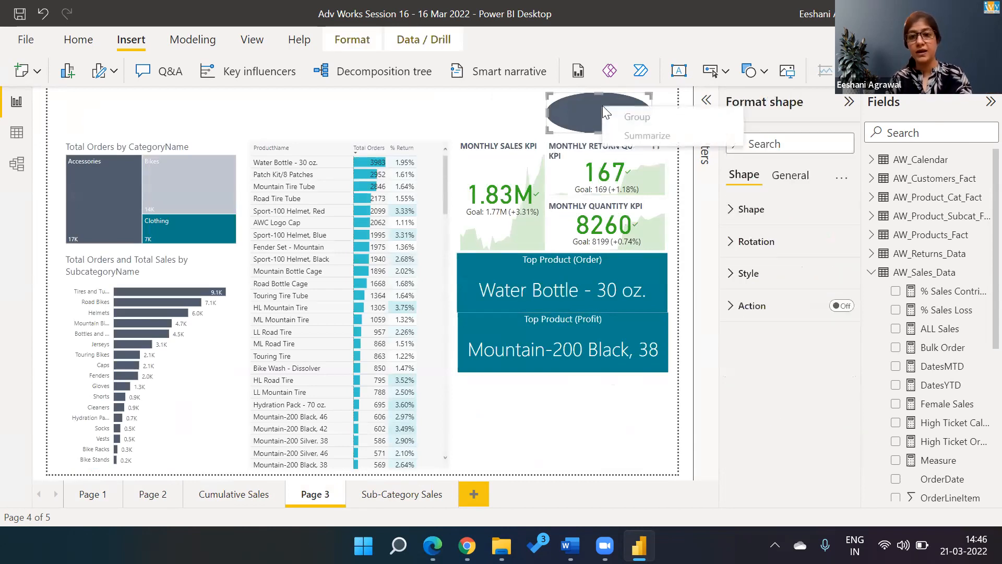
left_click(595, 107)
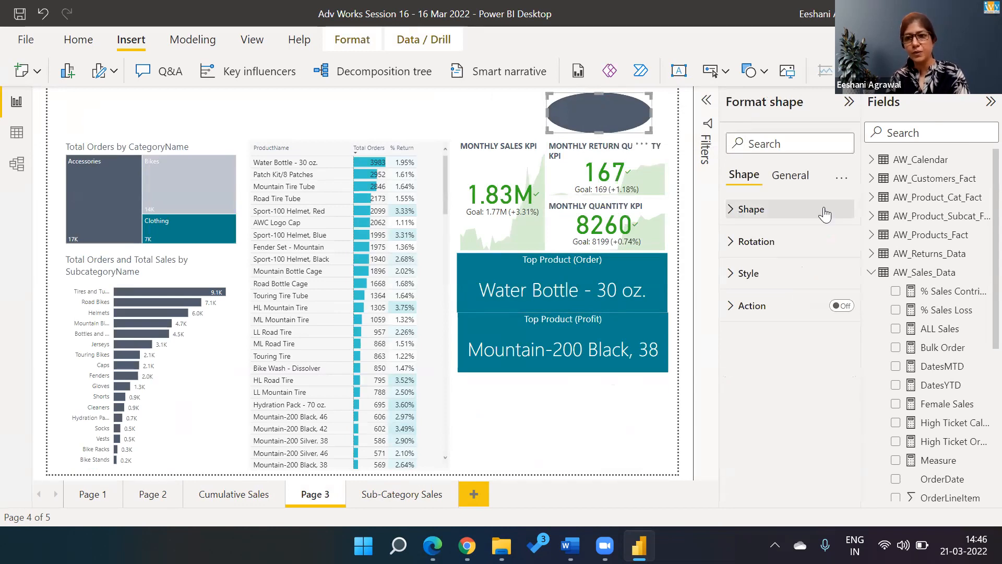
left_click(805, 180)
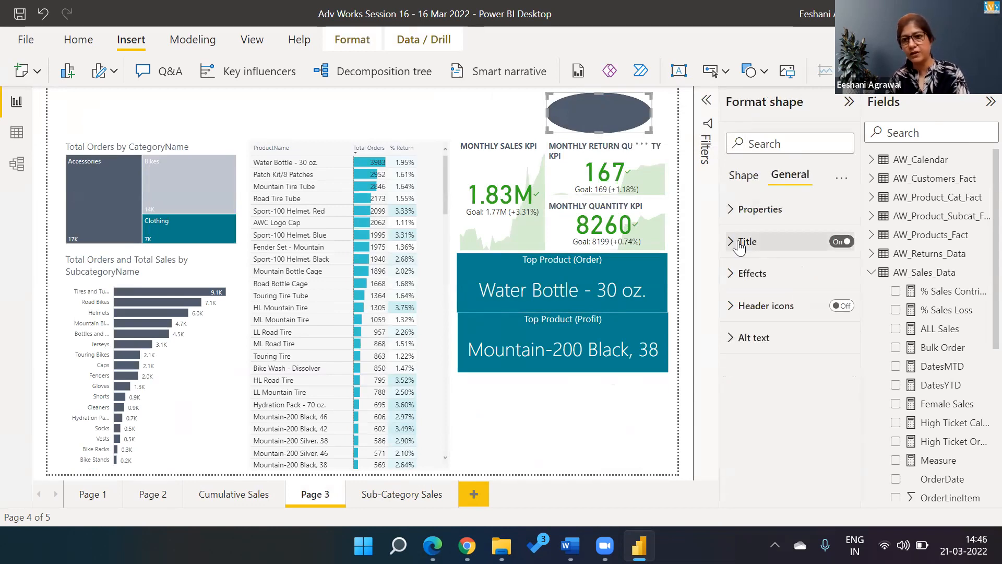
left_click(744, 180)
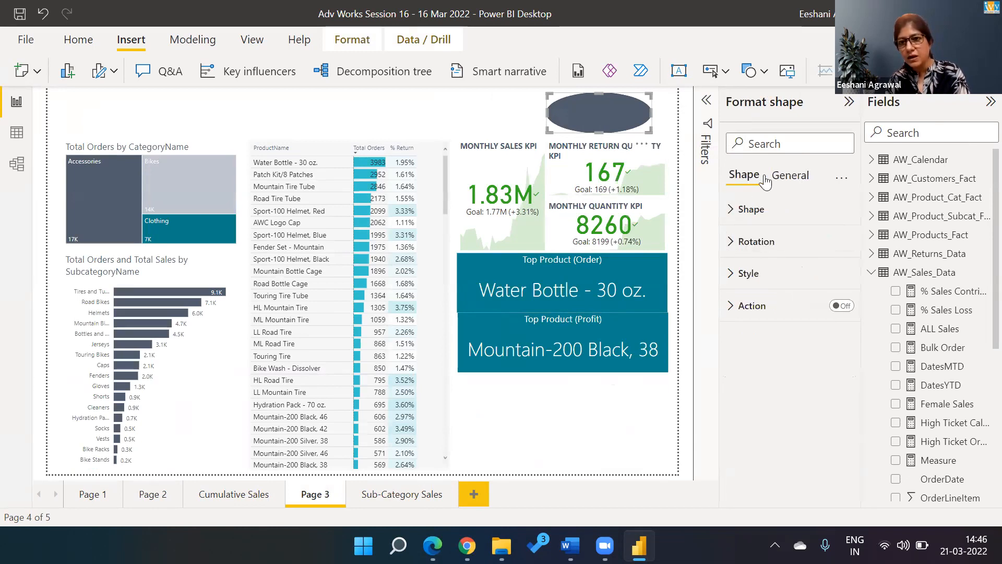
left_click(786, 174)
left_click(729, 211)
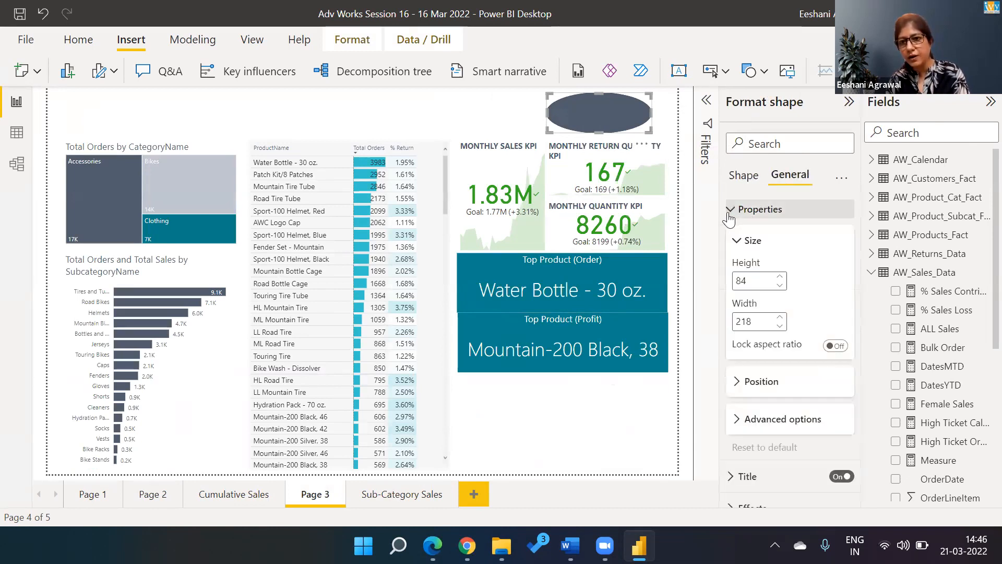
left_click(744, 177)
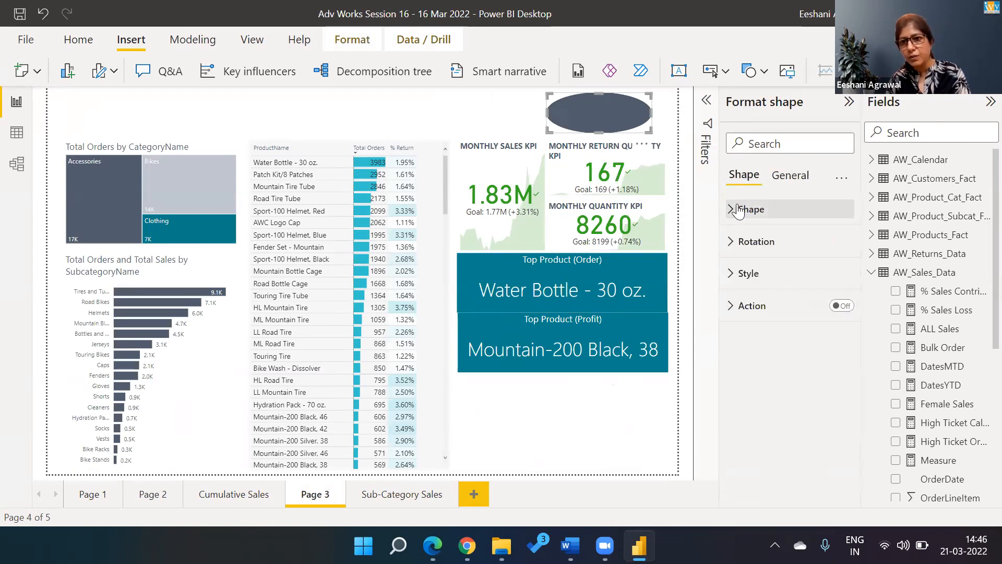
left_click(738, 210)
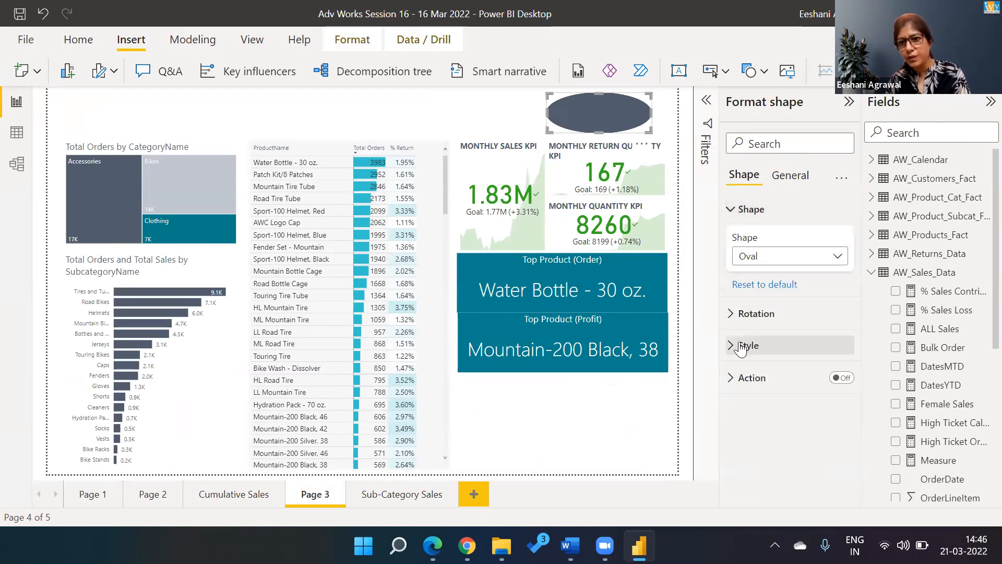
left_click(789, 175)
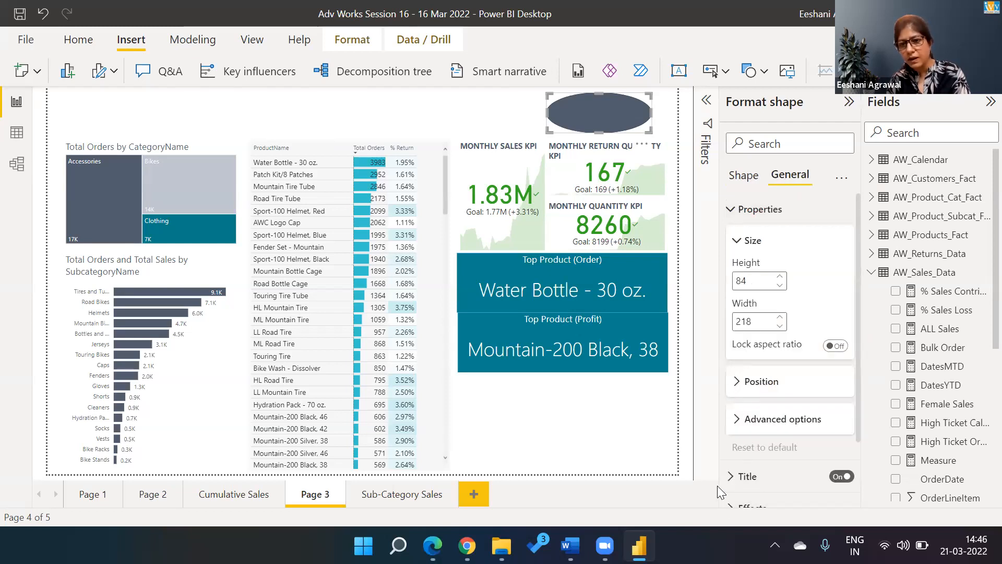
left_click(730, 476)
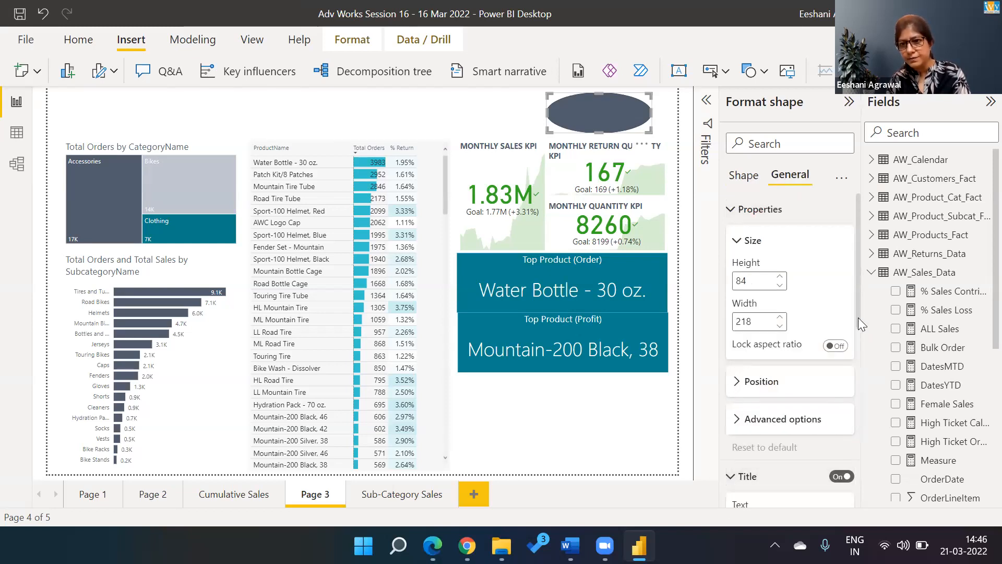
scroll(858, 332, "down", 3)
left_click(763, 386)
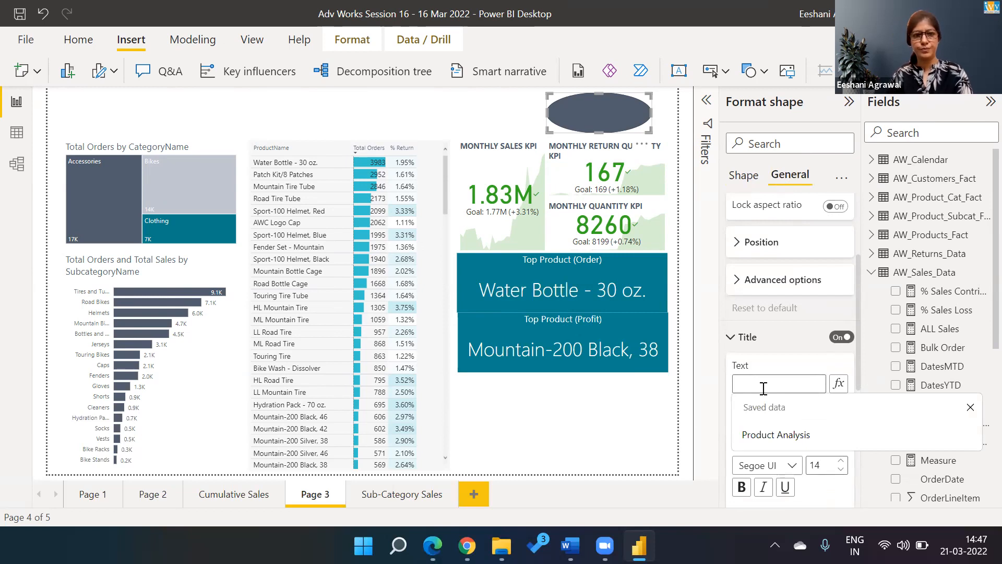
type("Order")
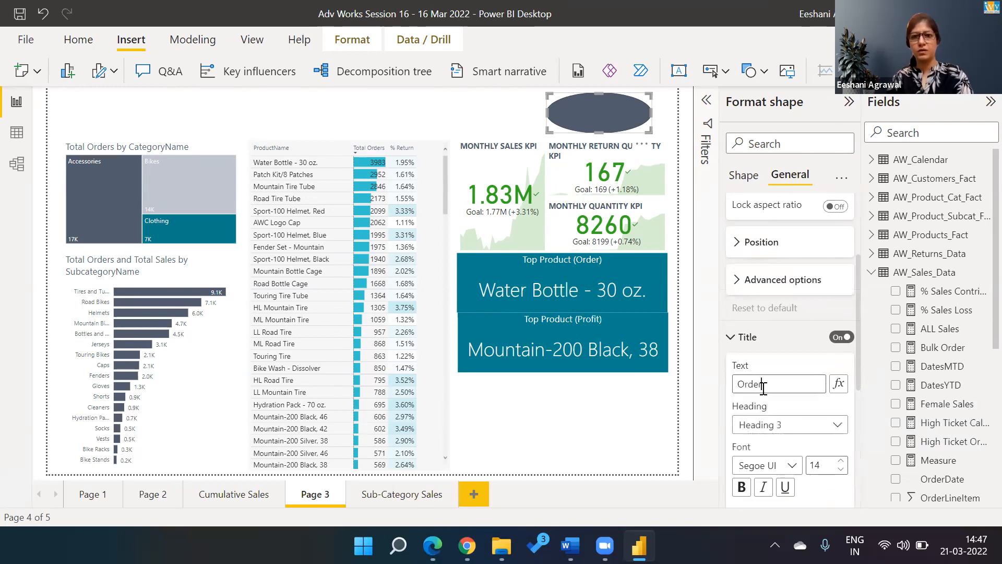
key("BackSpace")
key("BackSpace")
key("BackSpace")
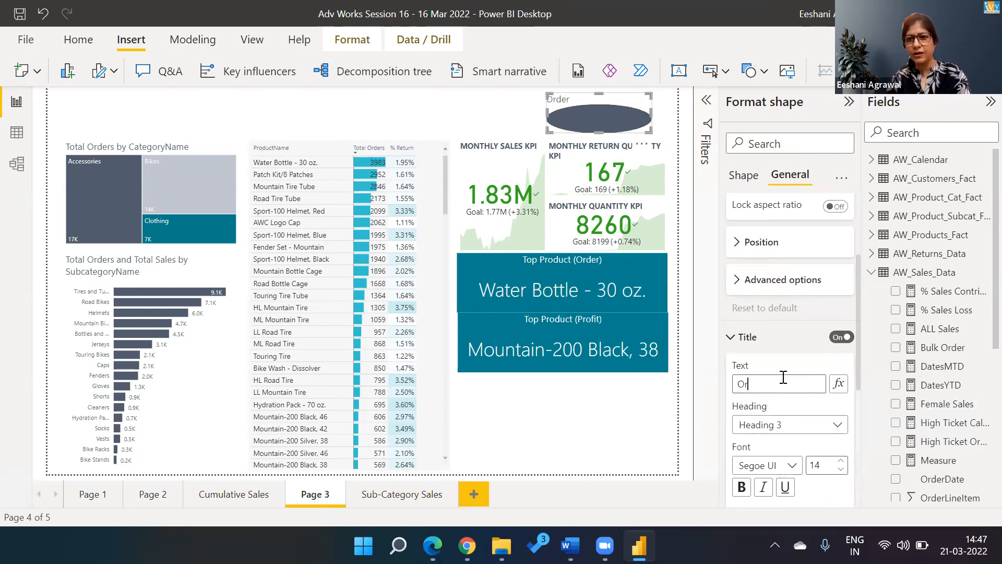
left_click(732, 337)
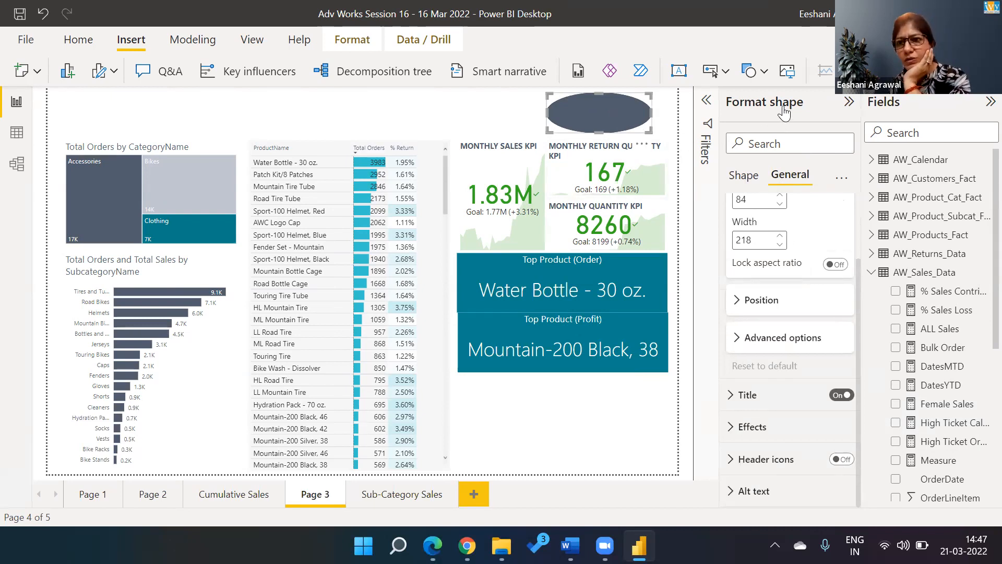
left_click(849, 102)
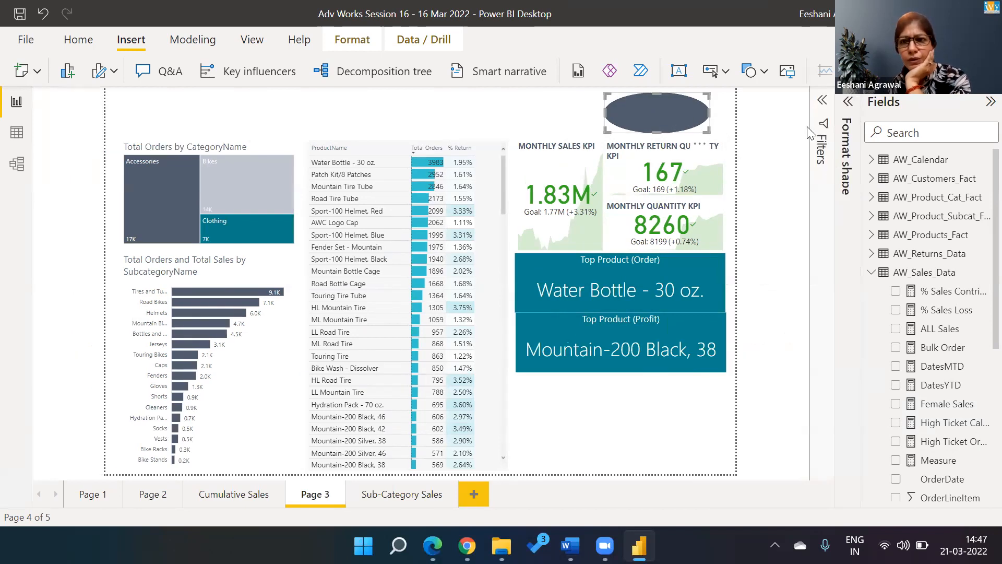
left_click(849, 102)
left_click(787, 182)
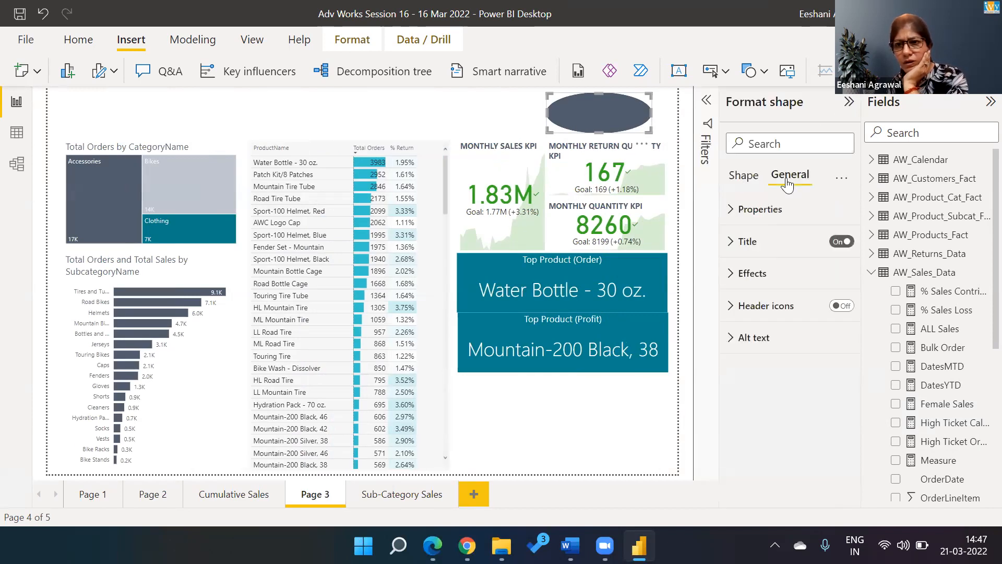
left_click(730, 210)
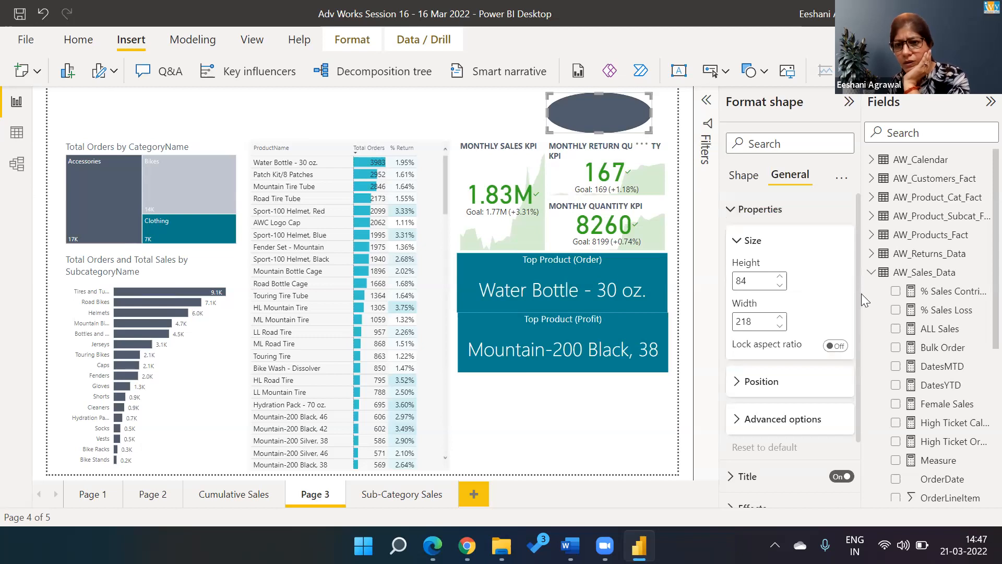
scroll(860, 303, "down", 2)
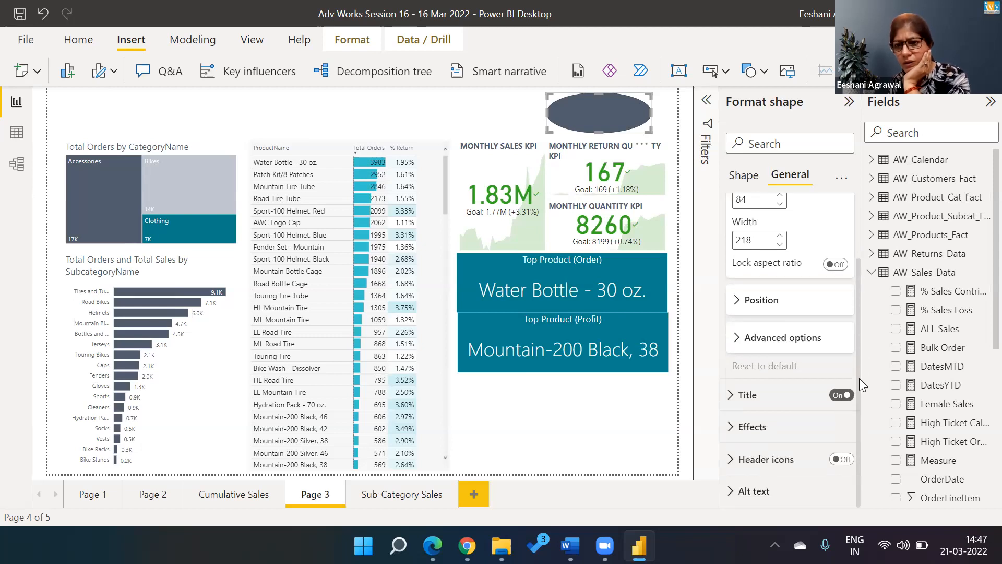
left_click(728, 426)
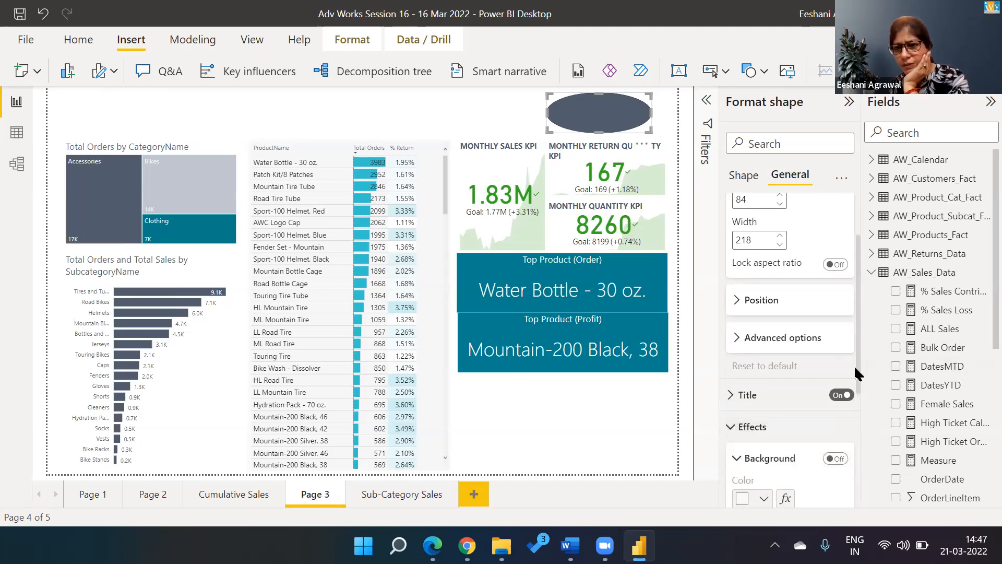
left_click_drag(854, 364, 855, 419)
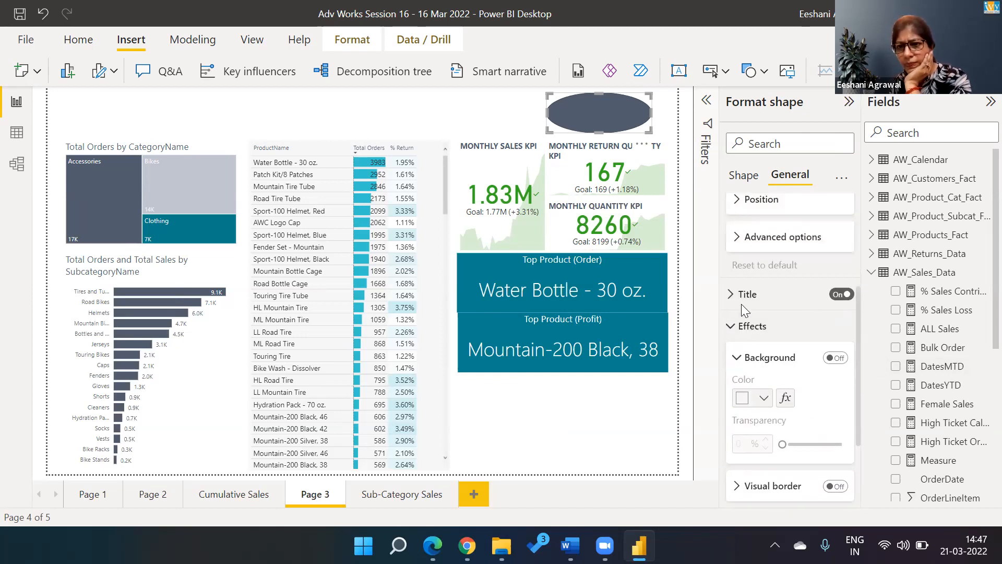
left_click(738, 237)
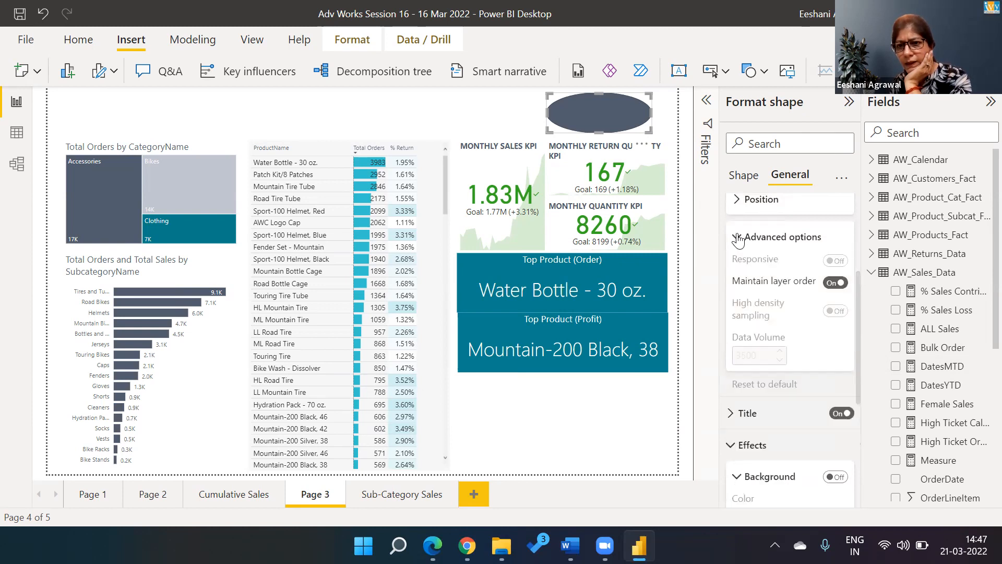
left_click_drag(857, 292, 858, 270)
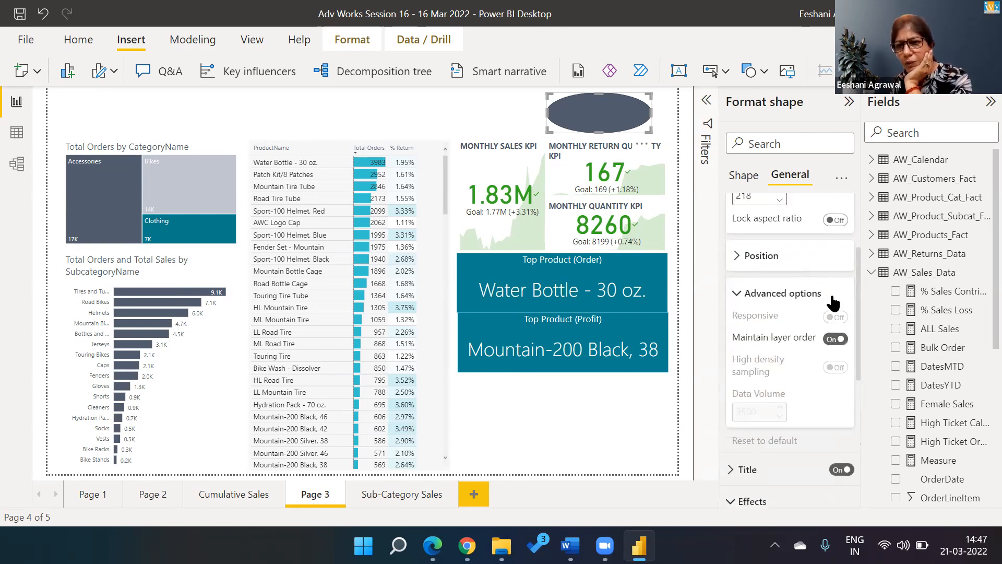
left_click(740, 255)
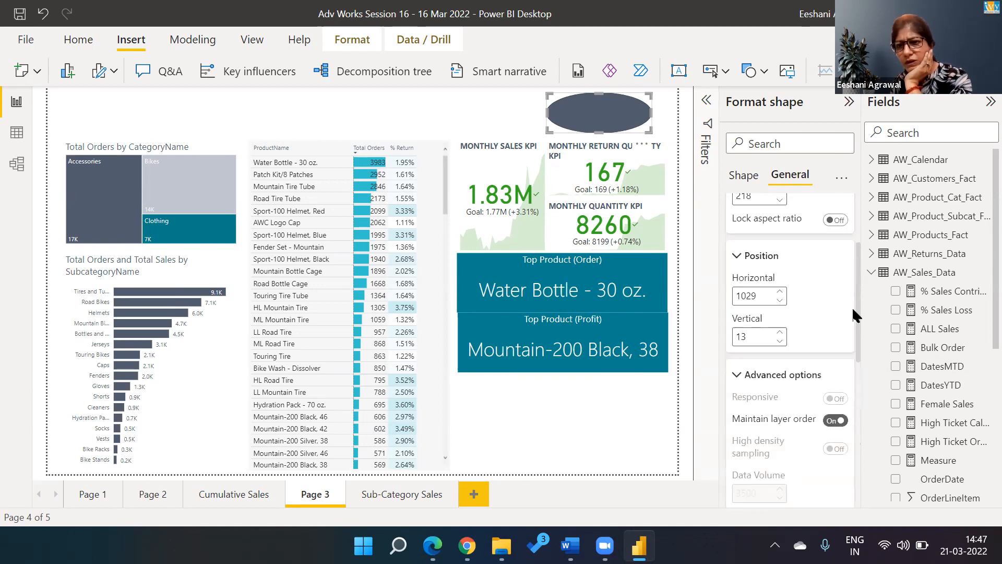
right_click(879, 197)
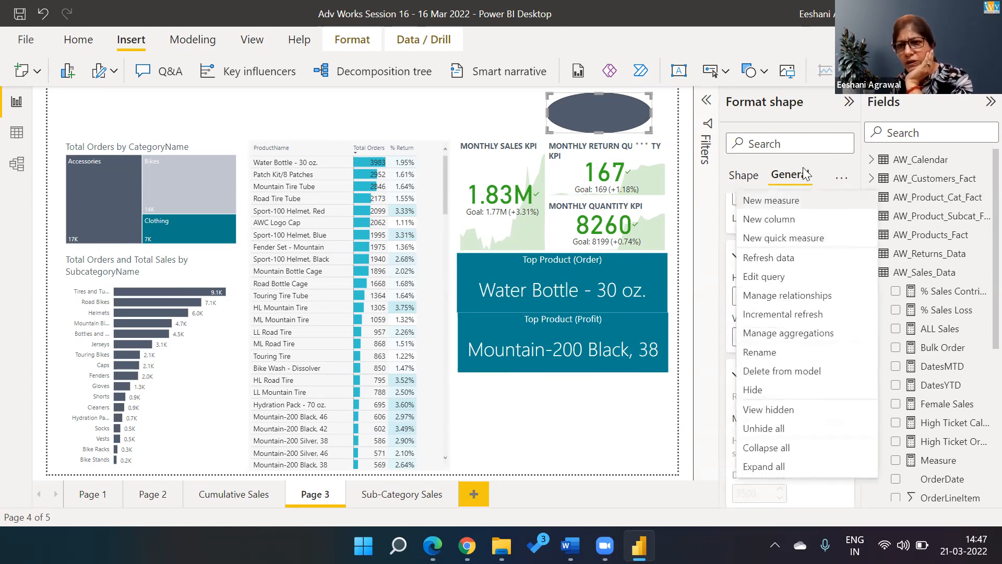
left_click(752, 183)
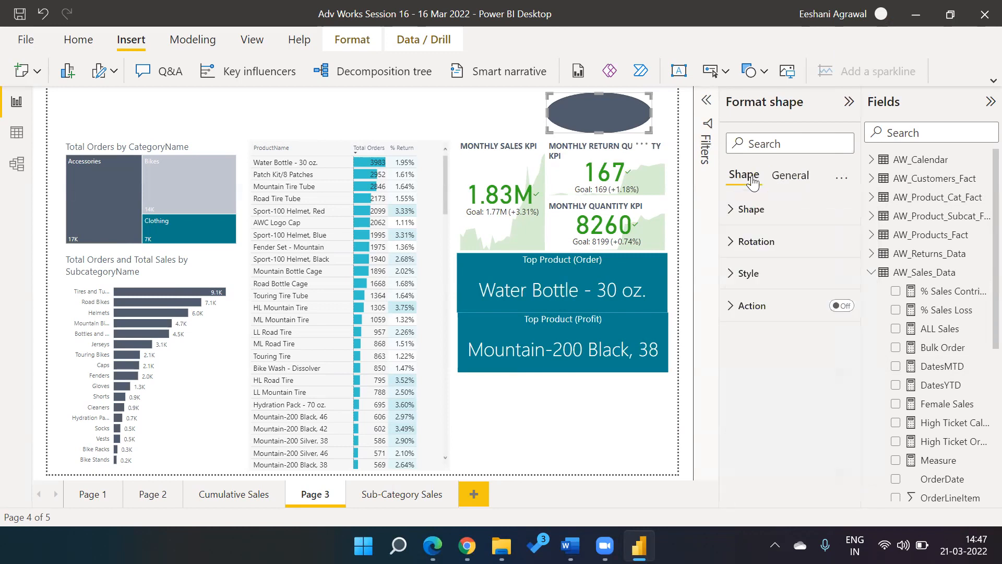
left_click(794, 177)
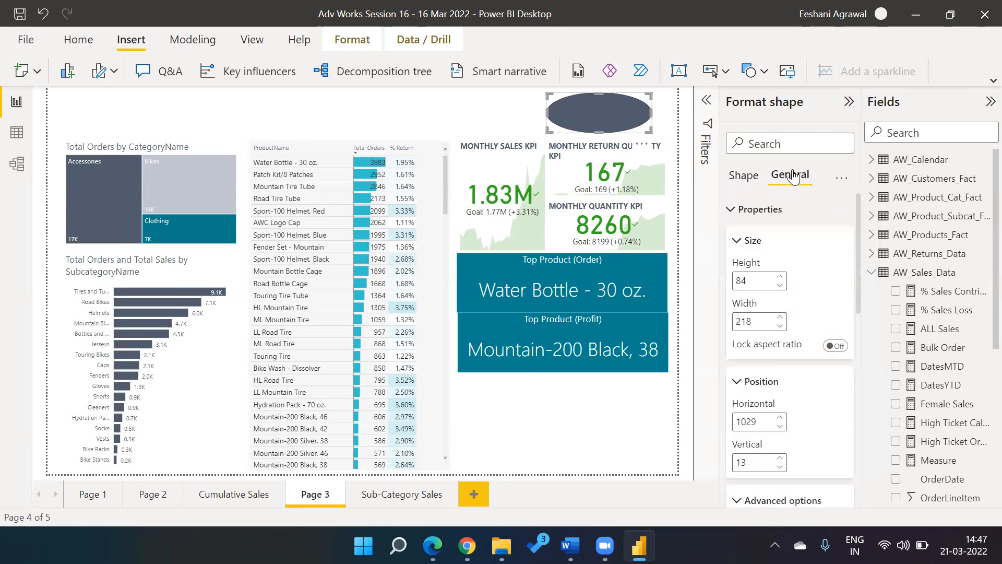
left_click(731, 209)
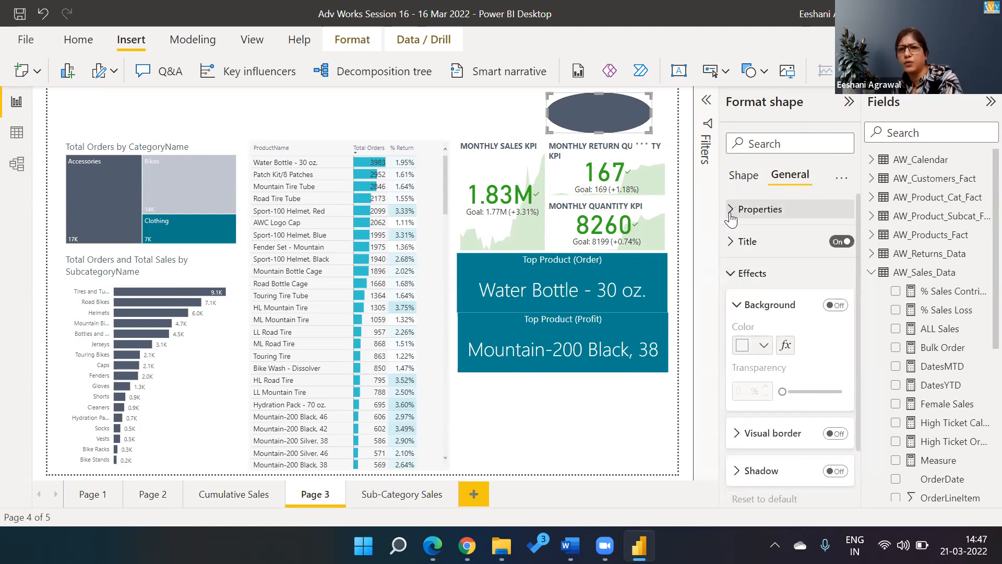
left_click(729, 274)
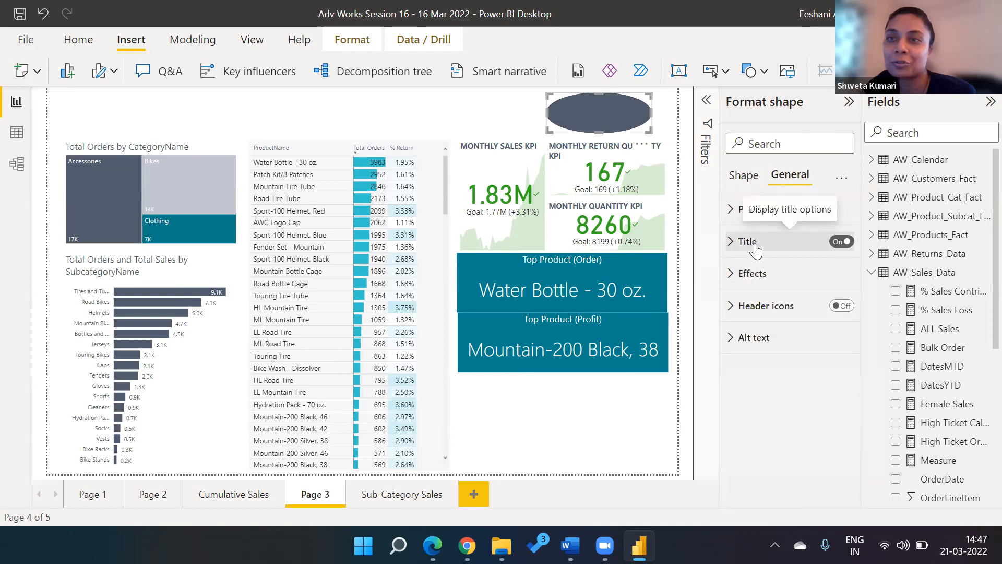
left_click(743, 176)
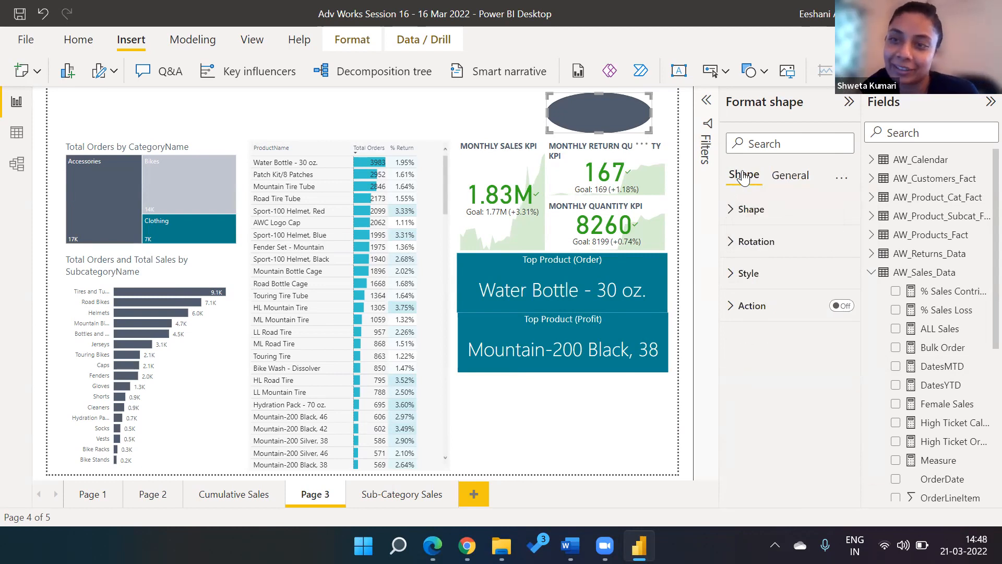
left_click(726, 215)
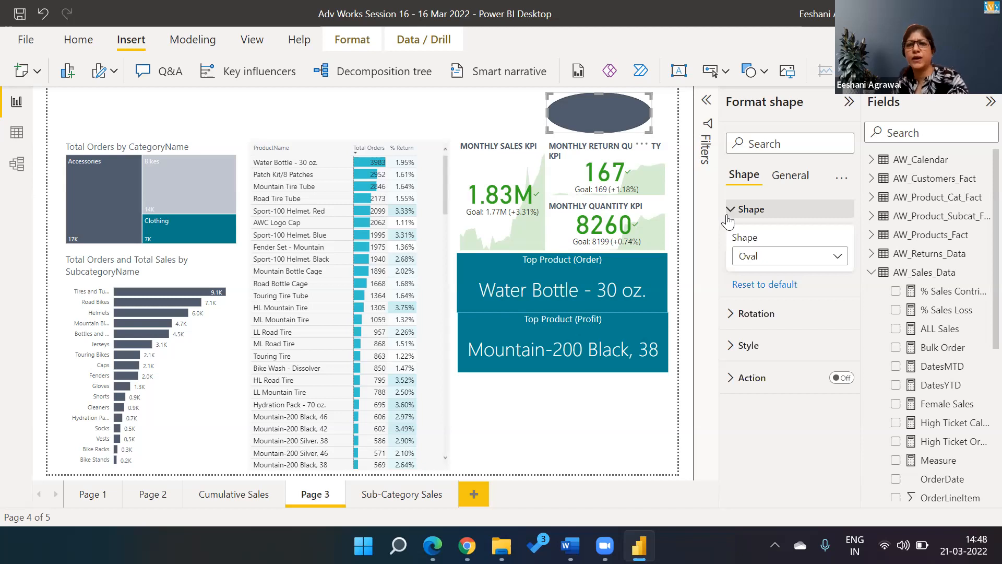
left_click(499, 102)
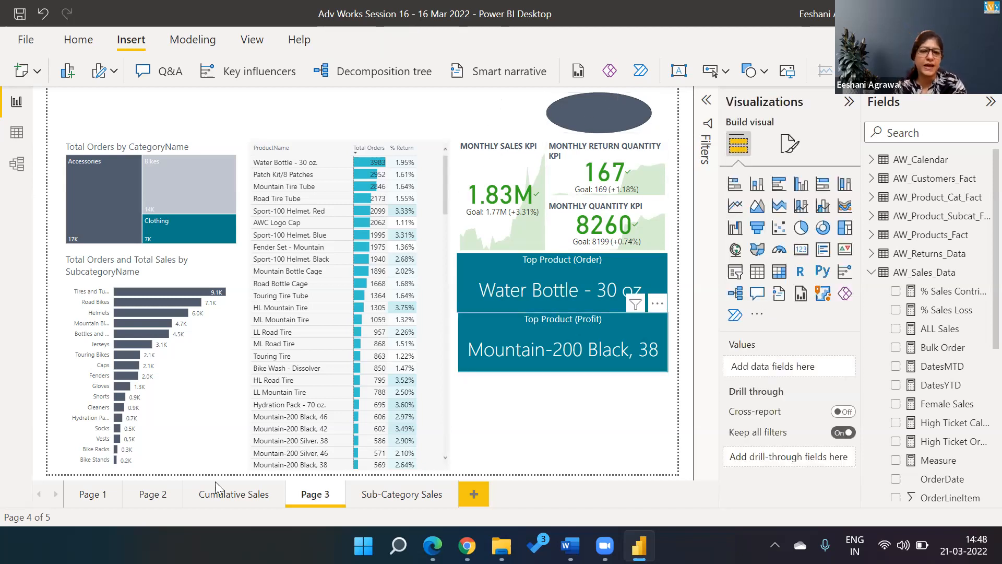
Step: On Page 1, insert a rounded rectangle and shrink it into a small bar beside the logo
left_click(85, 503)
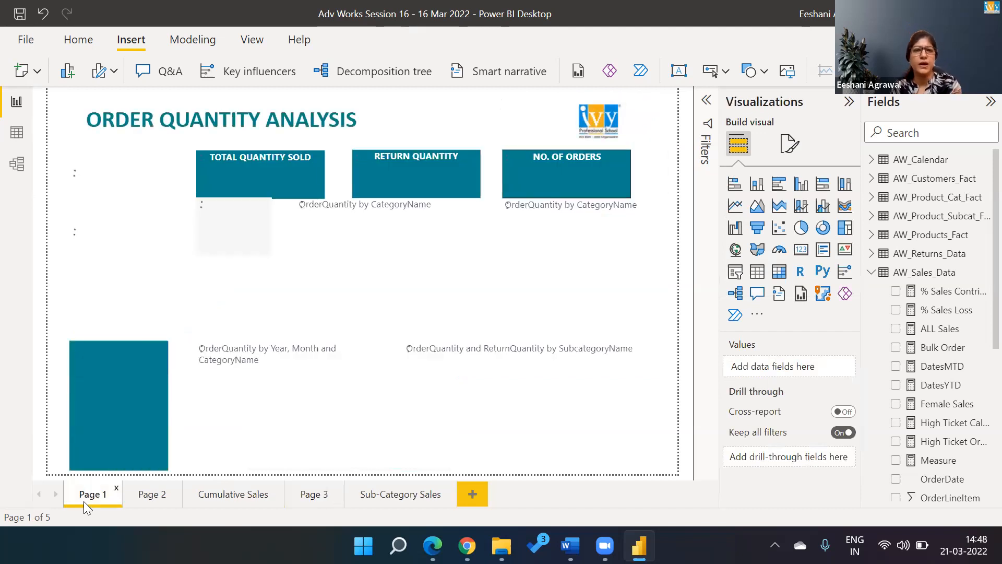
left_click(763, 73)
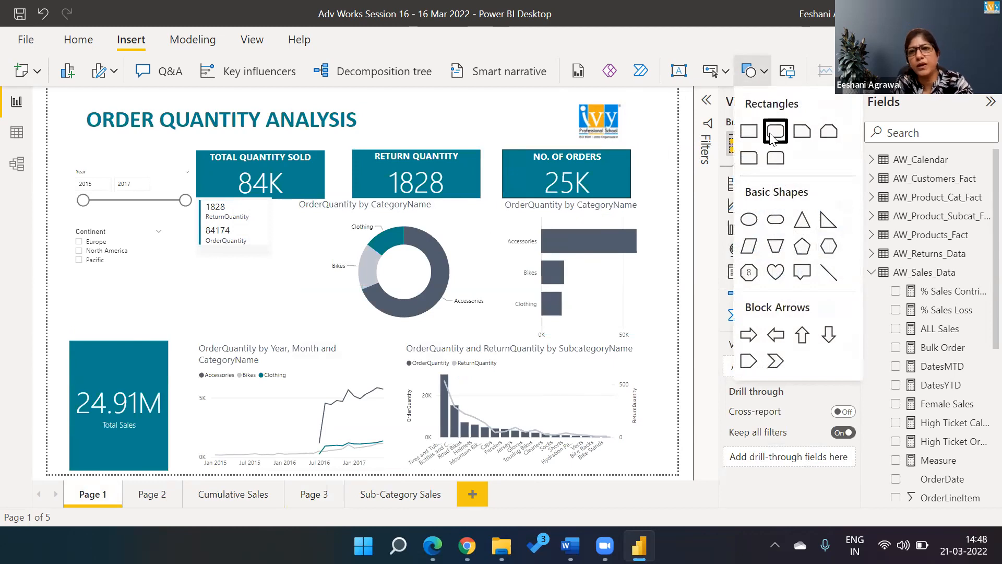
left_click(775, 127)
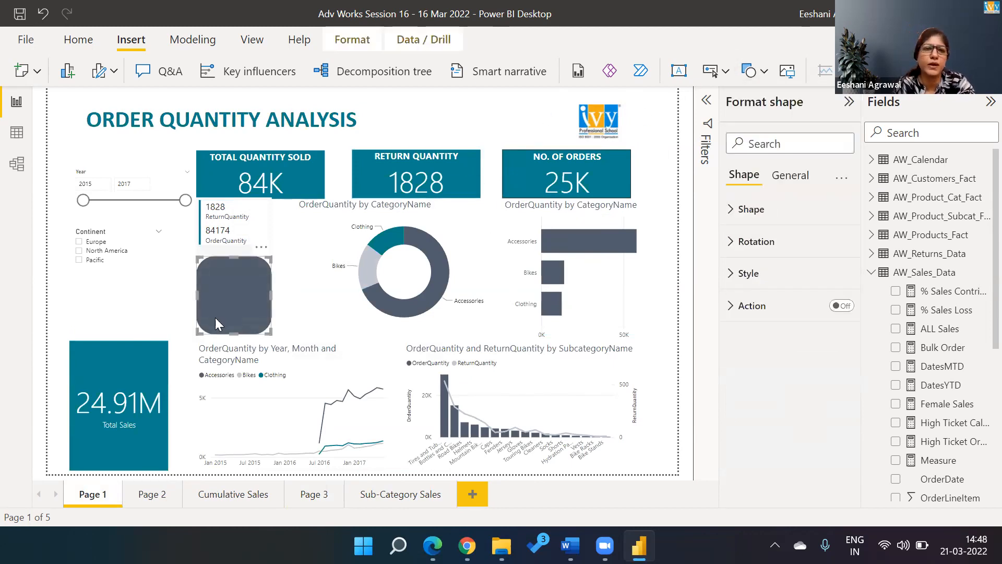
left_click_drag(196, 331, 501, 121)
right_click(501, 121)
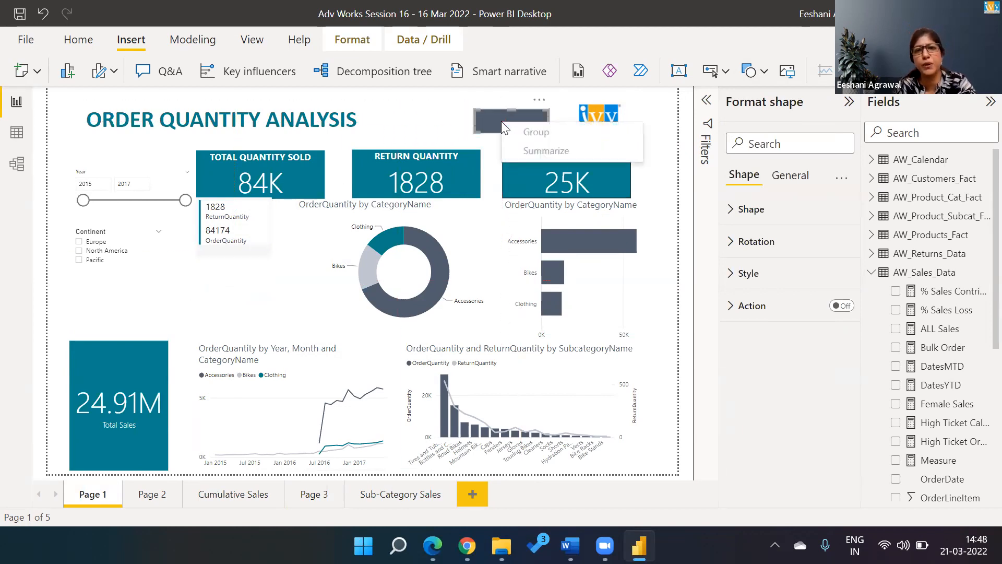
left_click(666, 113)
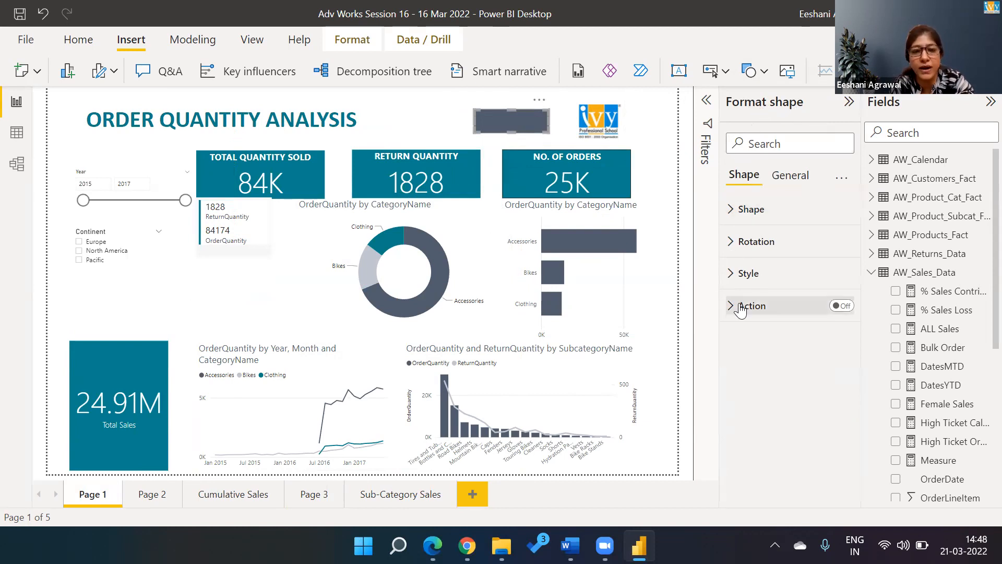
Step: Turn on the shape's Action and open the action type list
left_click(842, 307)
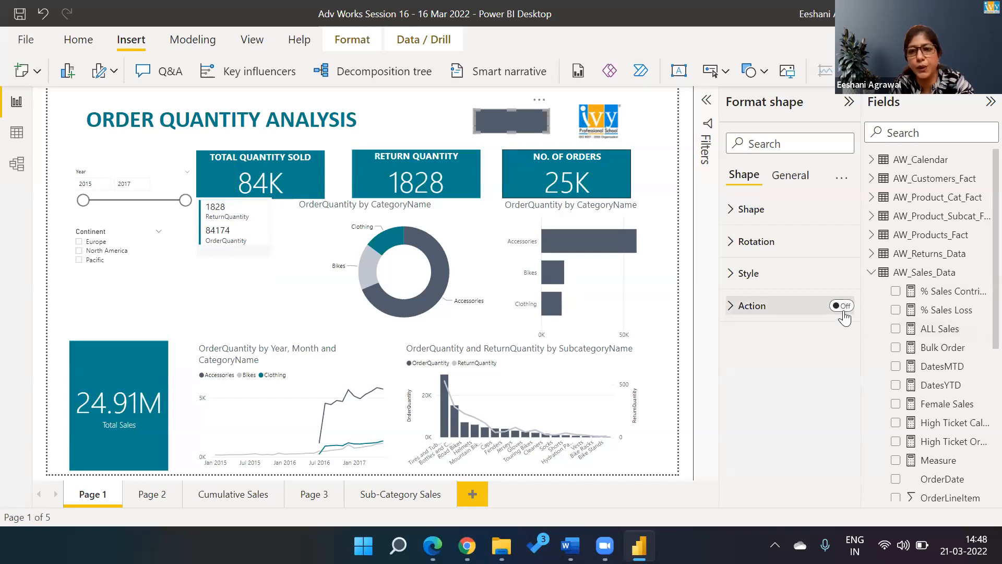
left_click(734, 309)
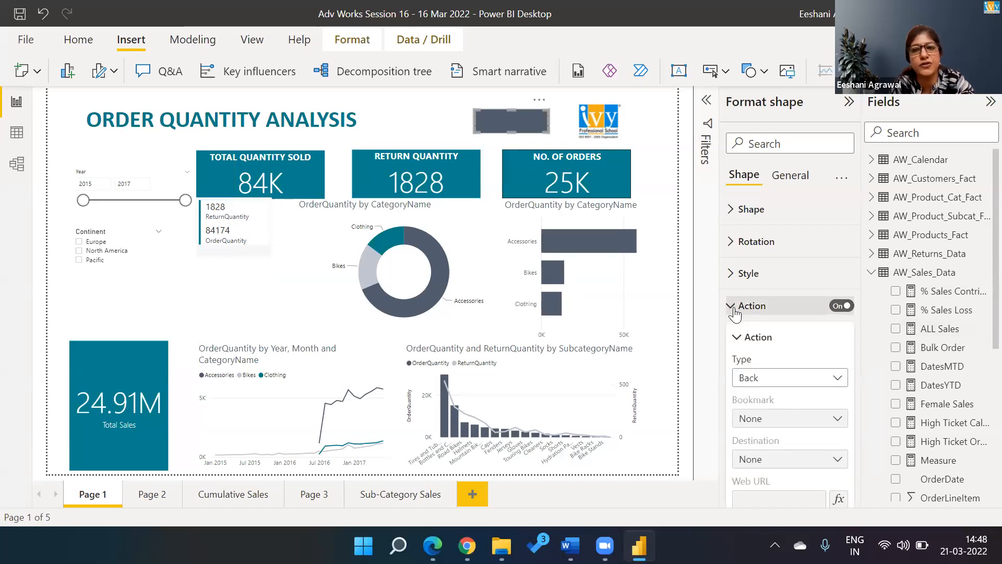
left_click(778, 380)
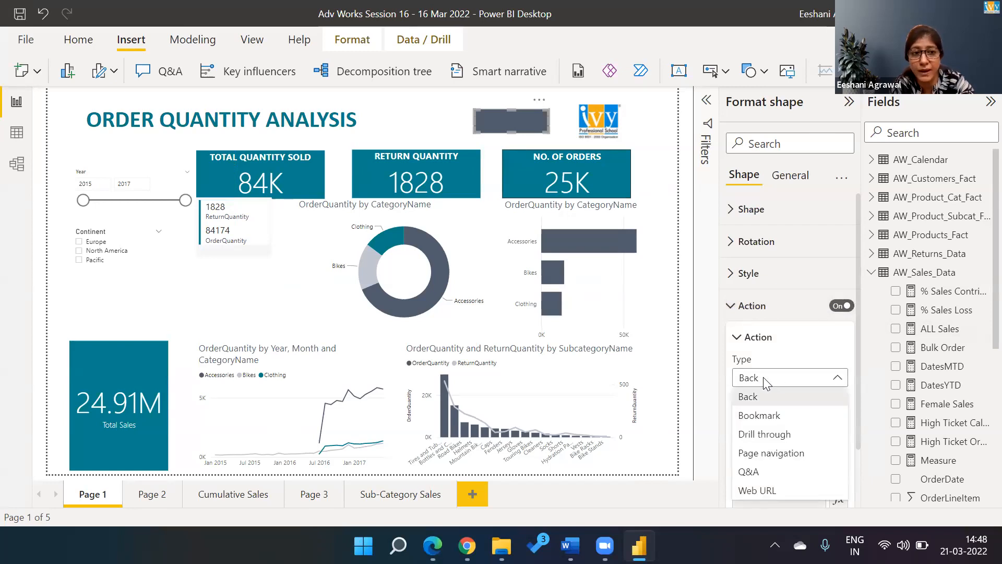
Step: Flip through Sub-Category Sales, Page 1 and Page 3, then reselect the Page 1 button's Action settings
left_click(402, 495)
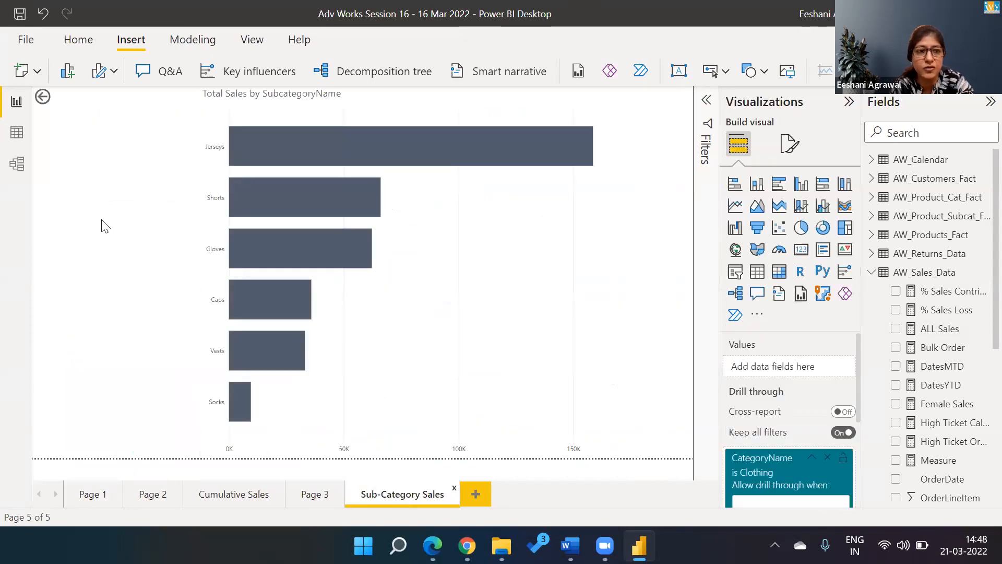
left_click(43, 99, "ctrl")
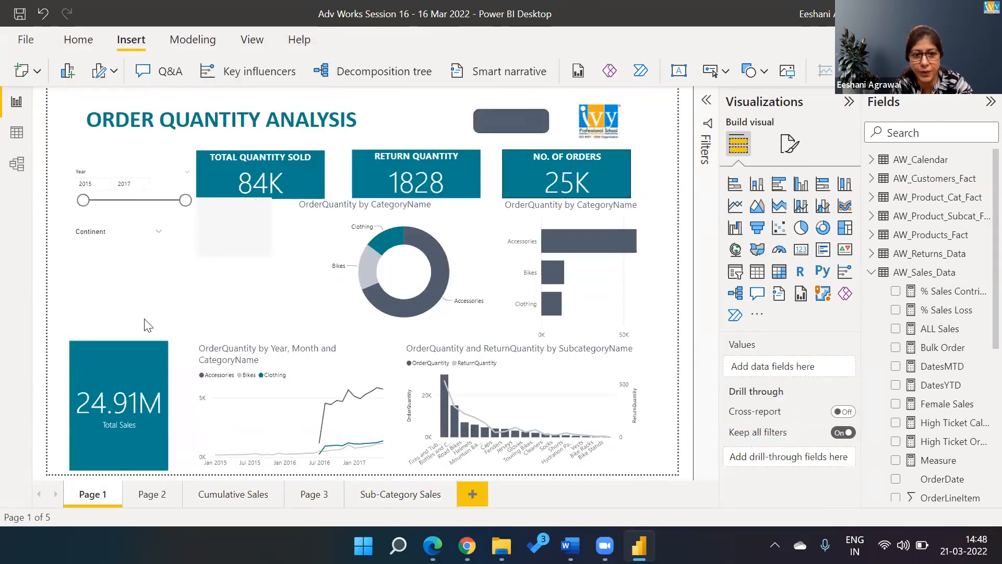
left_click(308, 502)
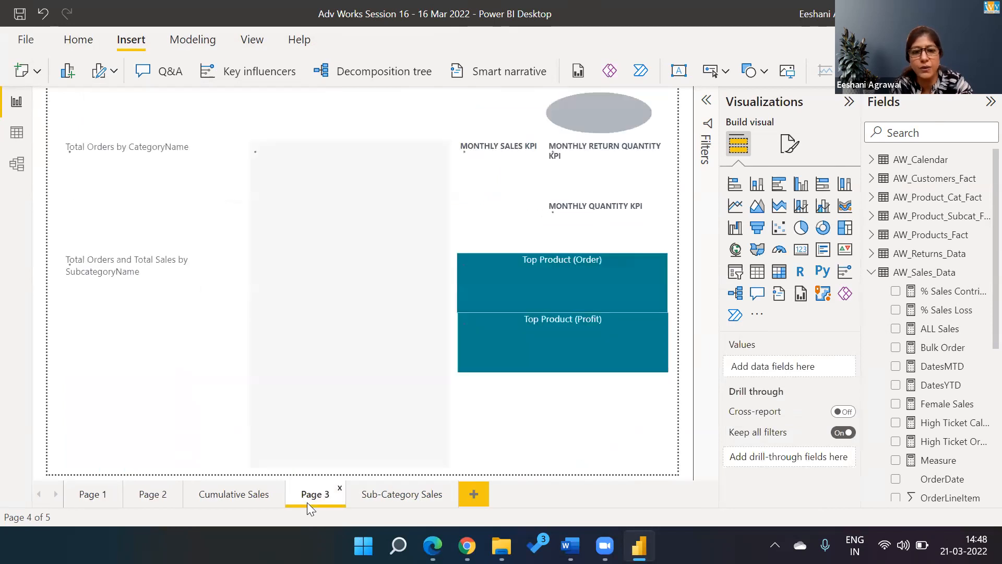
left_click(99, 503)
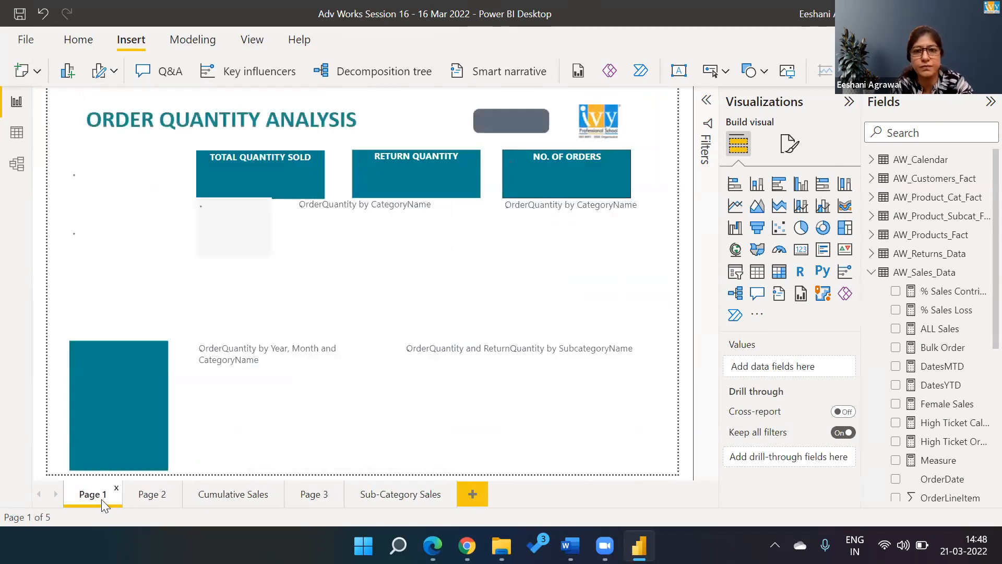
left_click(524, 129)
left_click(732, 307)
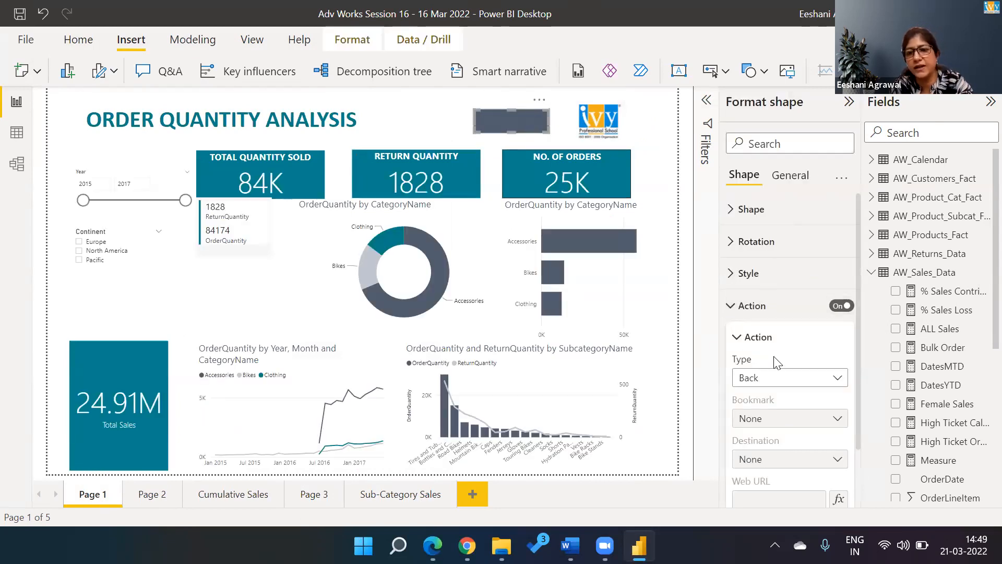
Step: Set the button's action to Page navigation with destination Page 3, then test it
left_click(780, 378)
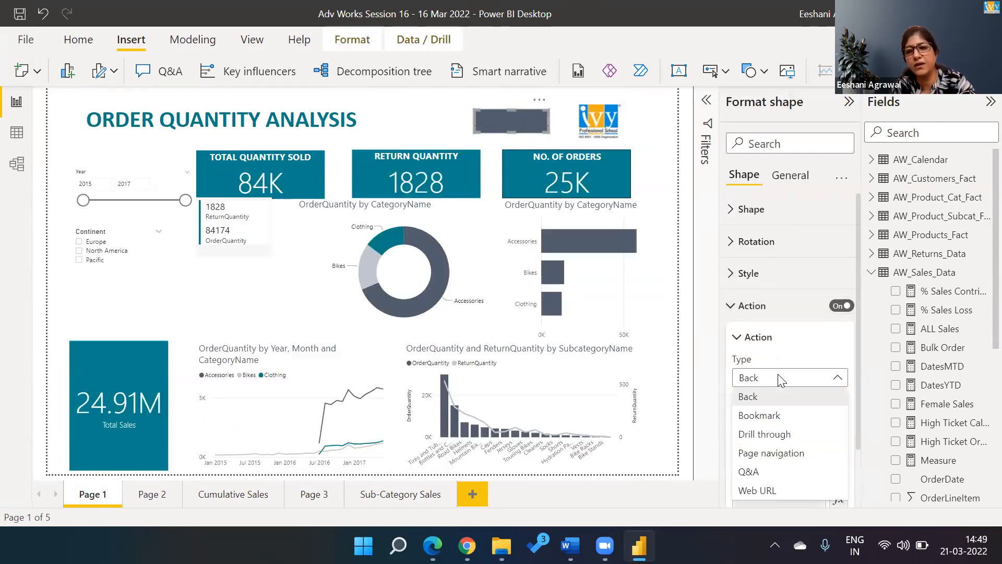
left_click(766, 453)
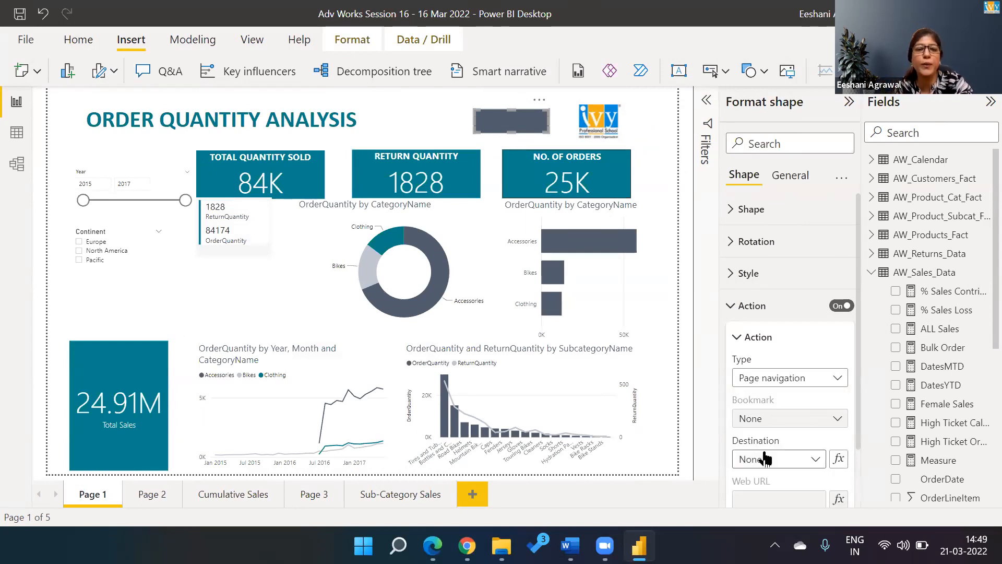
left_click(765, 459)
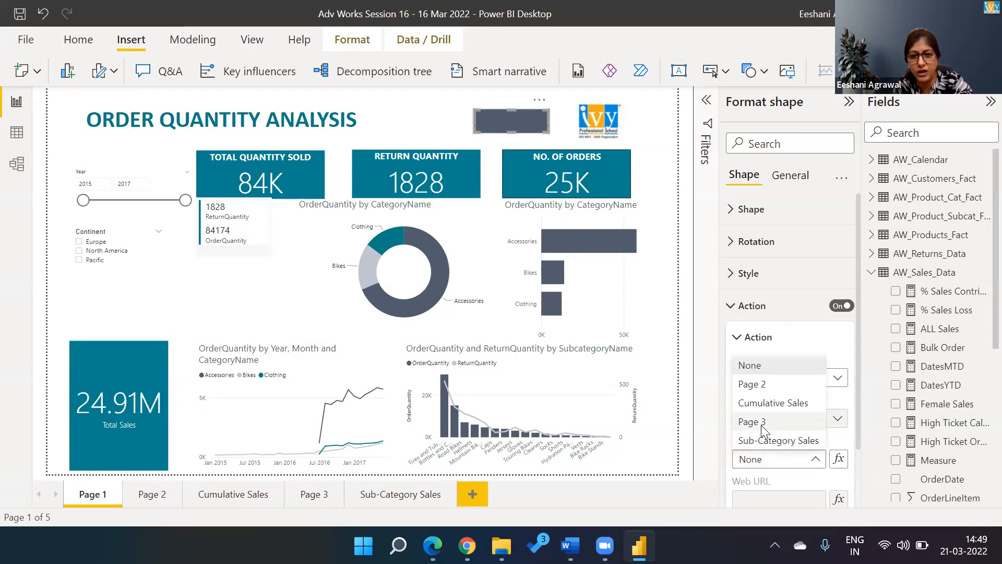
left_click(761, 422)
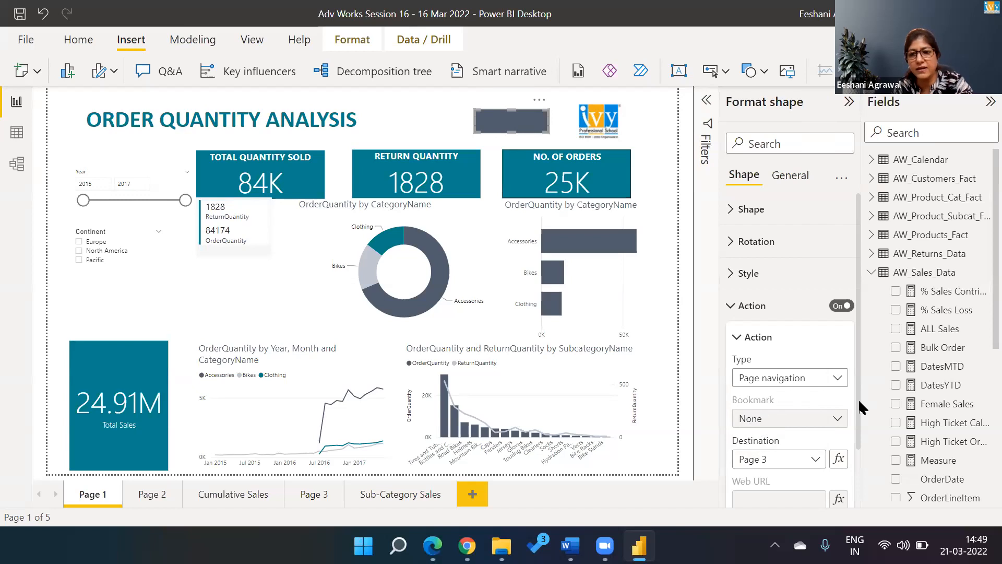
scroll(854, 436, "down", 2)
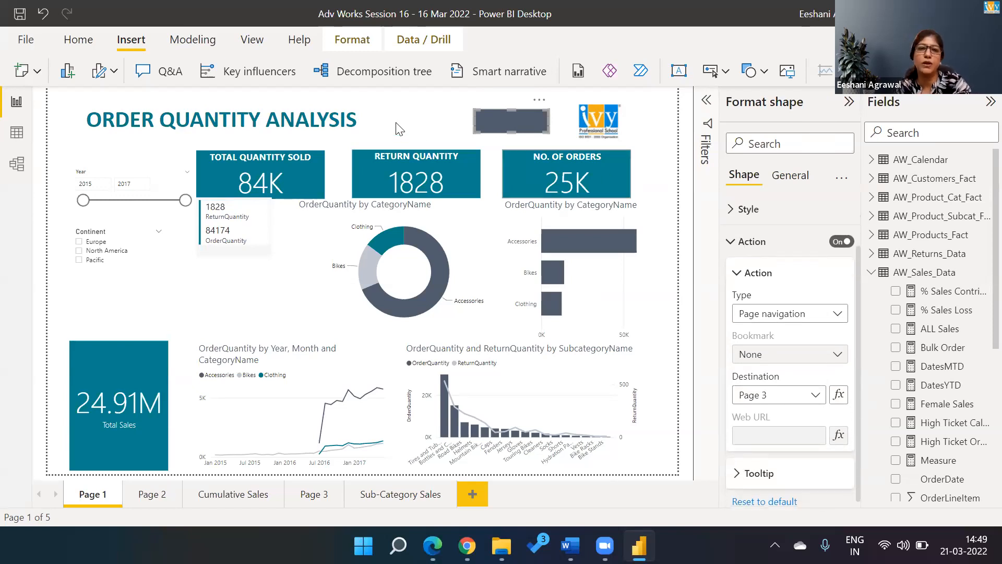
left_click(433, 130)
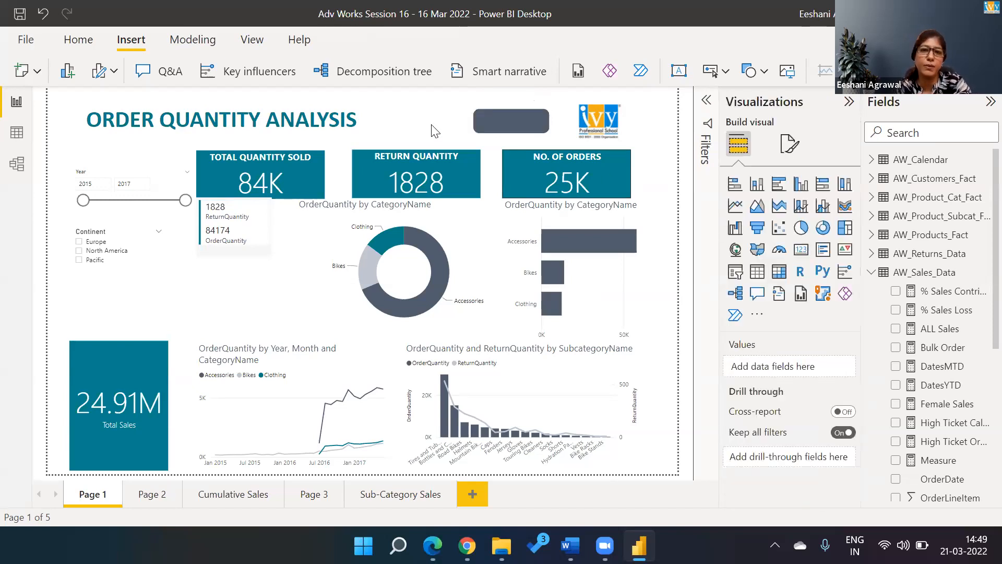
left_click(527, 127, "ctrl")
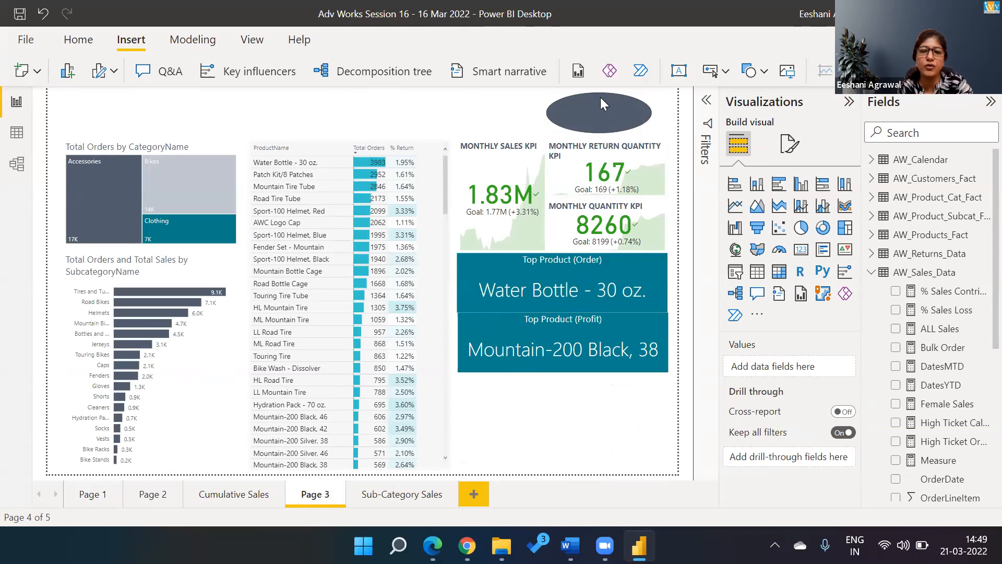
Step: Give the oval a Page navigation action to Page 1, then test both the oval and the button
left_click(600, 99)
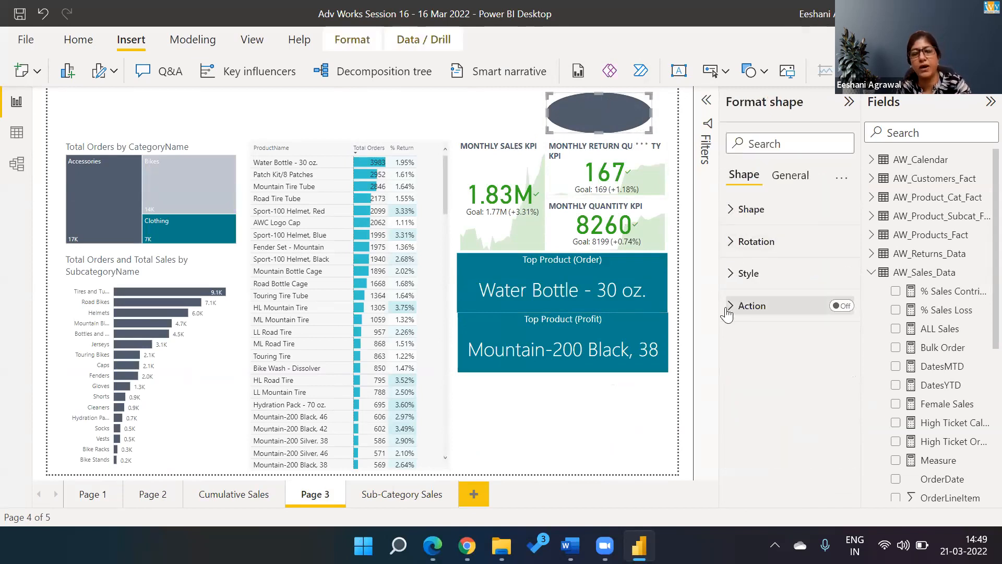
left_click(841, 307)
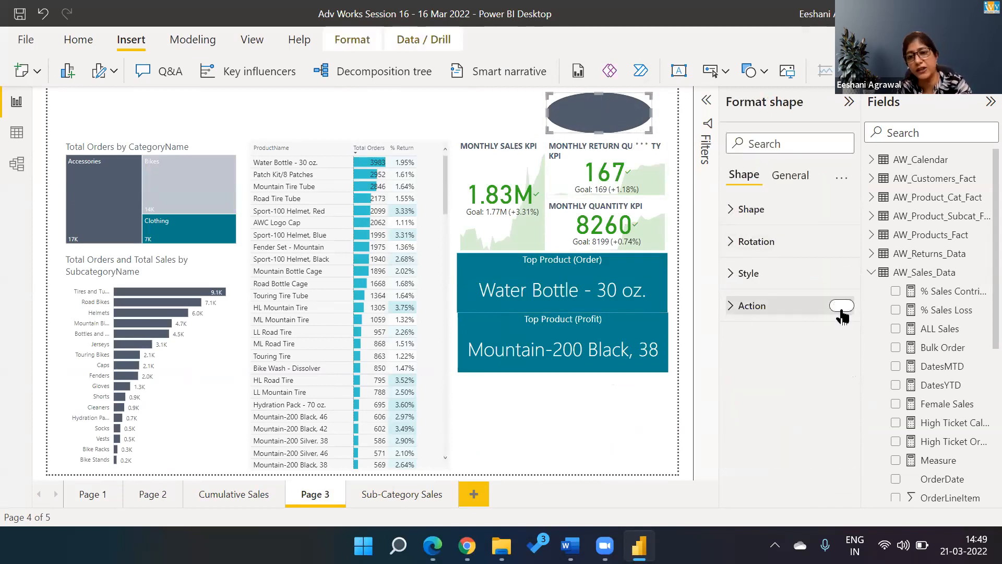
left_click(738, 308)
left_click(789, 377)
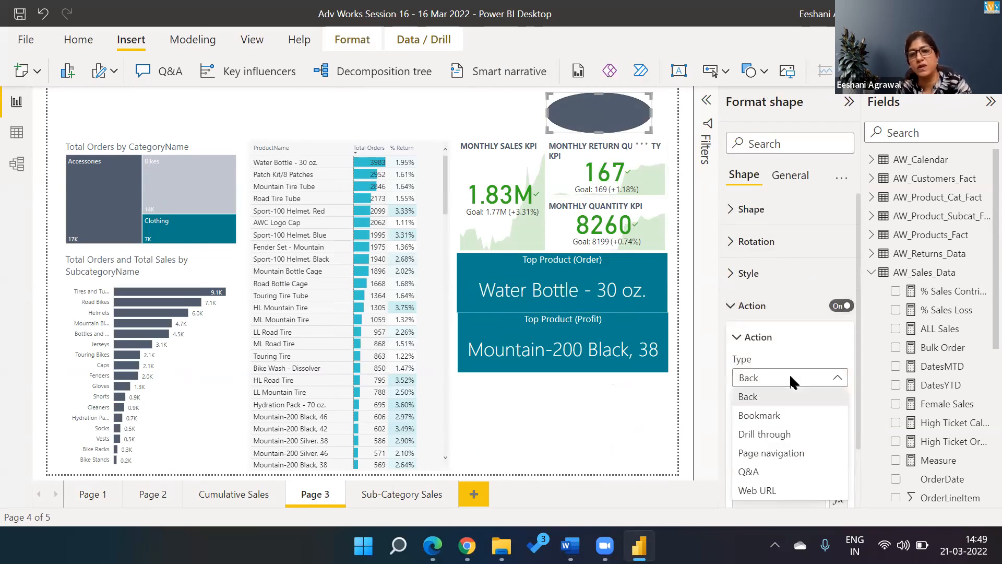
left_click(771, 452)
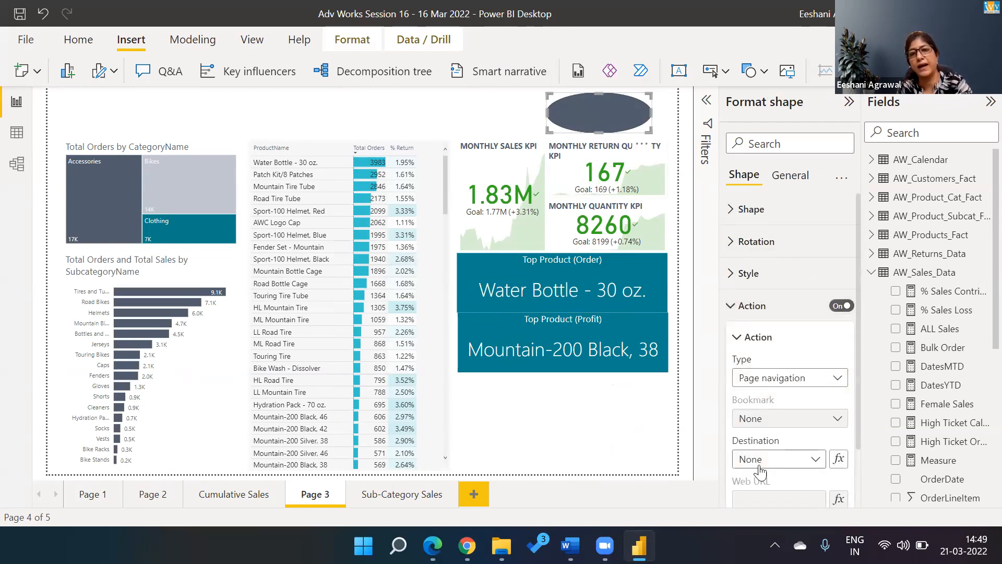
left_click(761, 466)
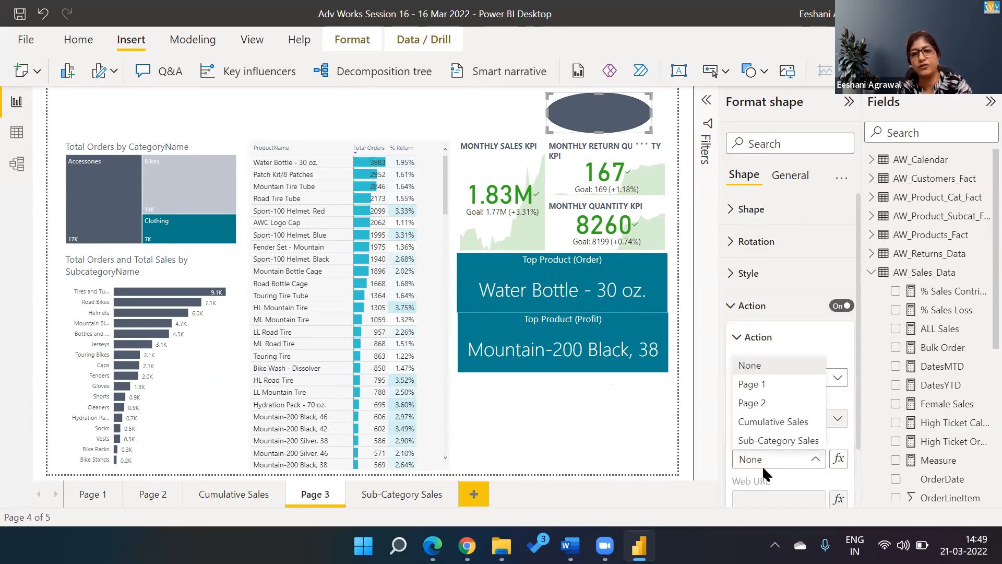
left_click(756, 384)
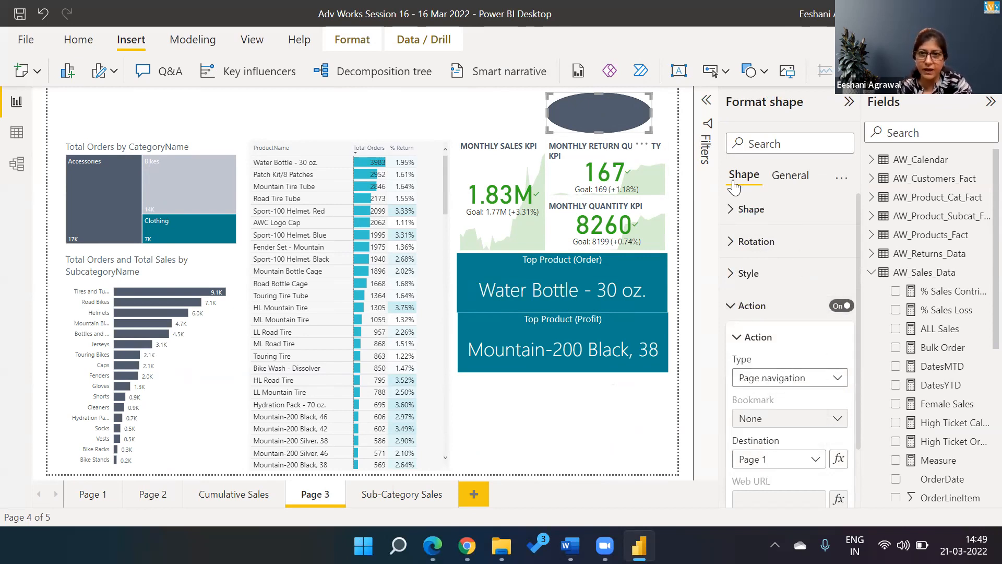
left_click(484, 107)
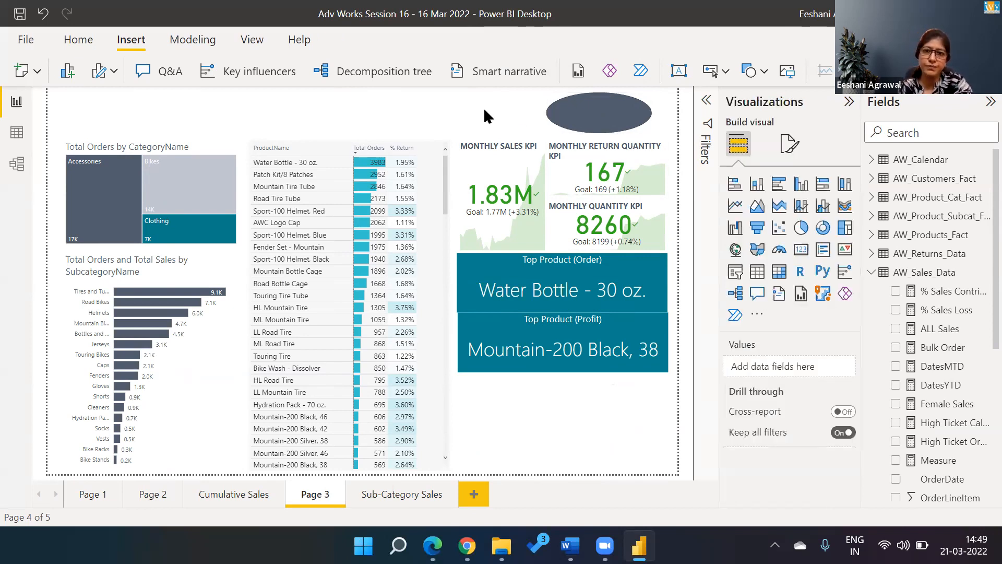
left_click(572, 124, "ctrl")
left_click(502, 125, "ctrl")
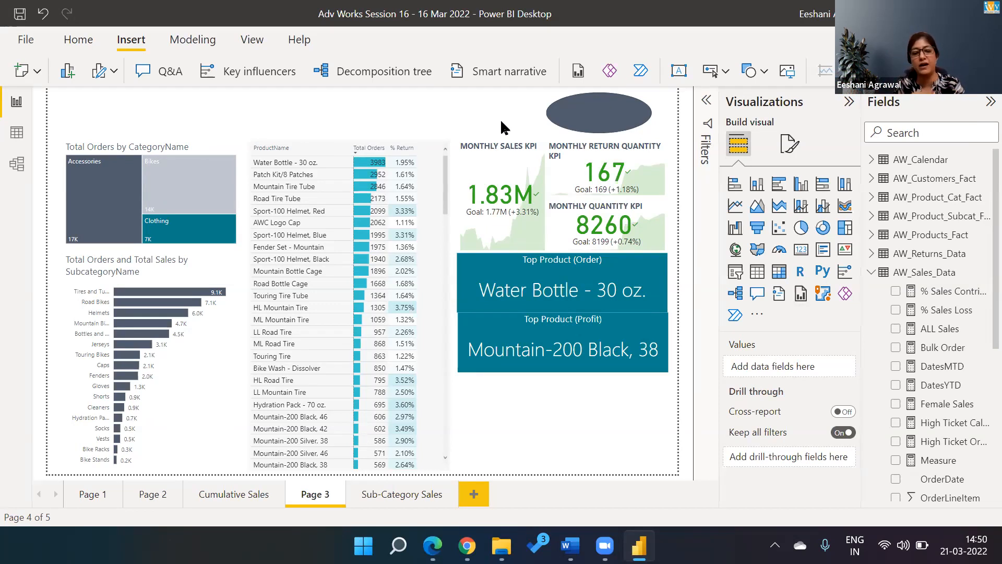
Step: Switch from Power BI Desktop to the Edge window showing the dashboard PDF
key("alt+Tab")
key("Left")
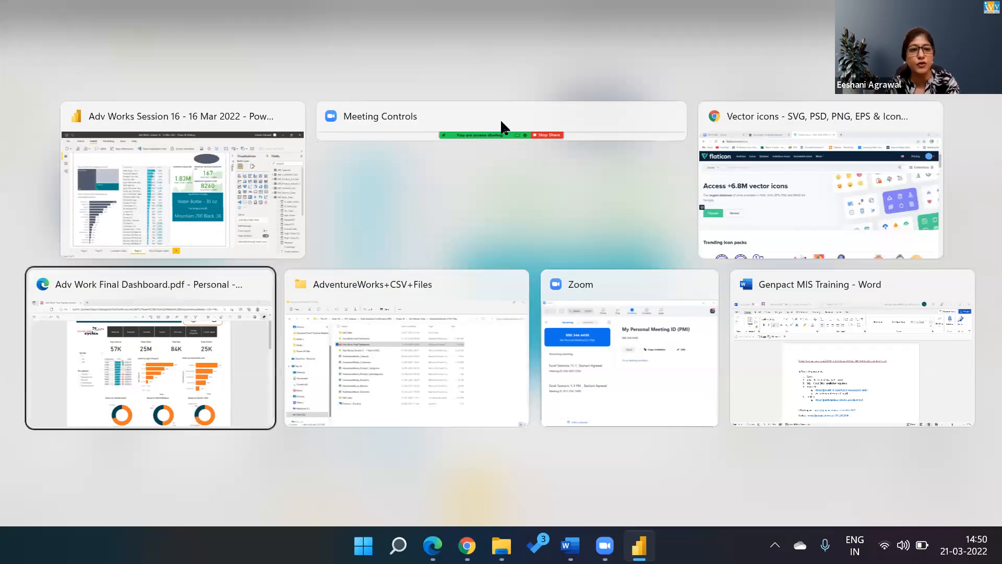
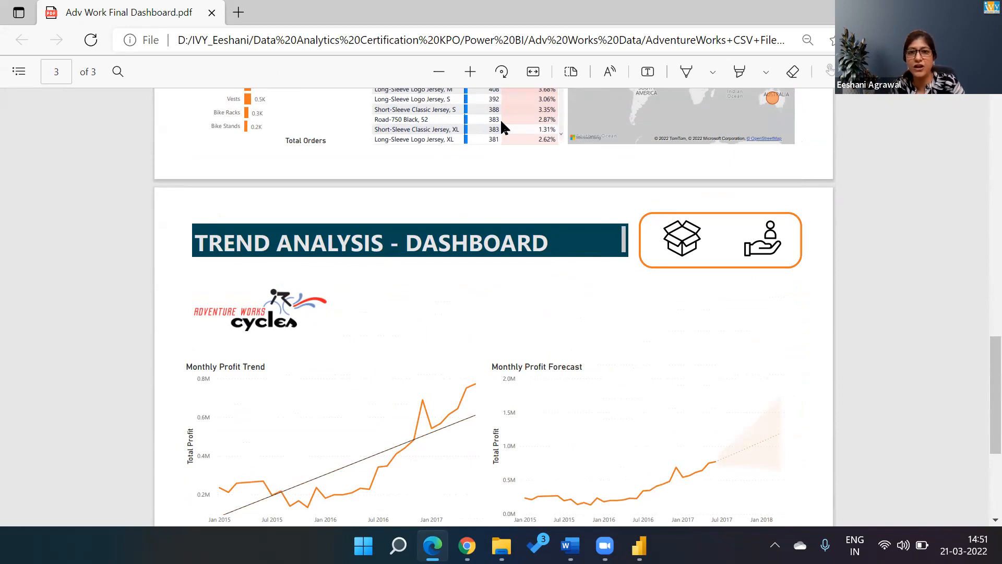
Step: Scroll the reference PDF to the Product Analysis dashboard, then return to the report's Page 3
scroll(501, 127, "up", 5)
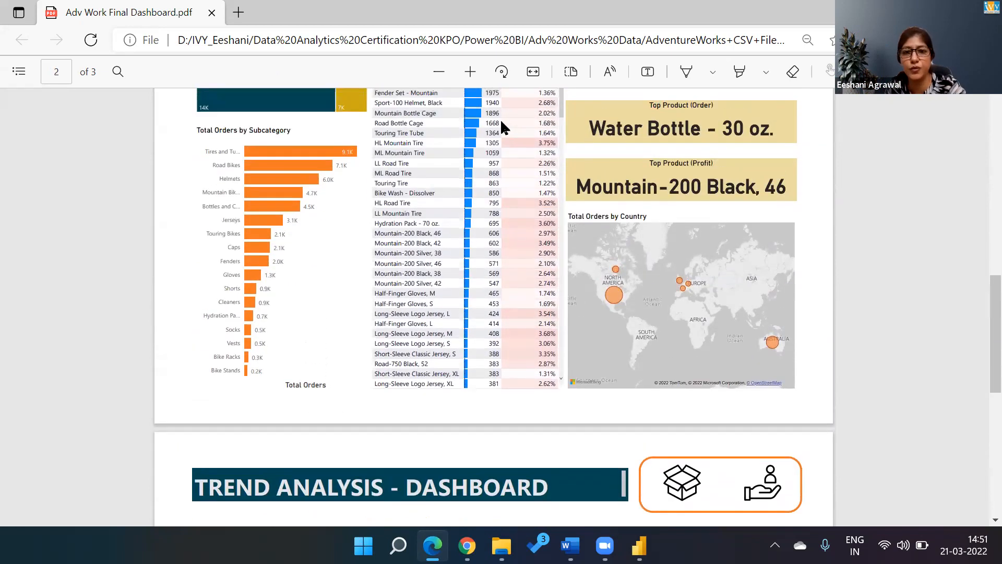
scroll(501, 123, "up", 6)
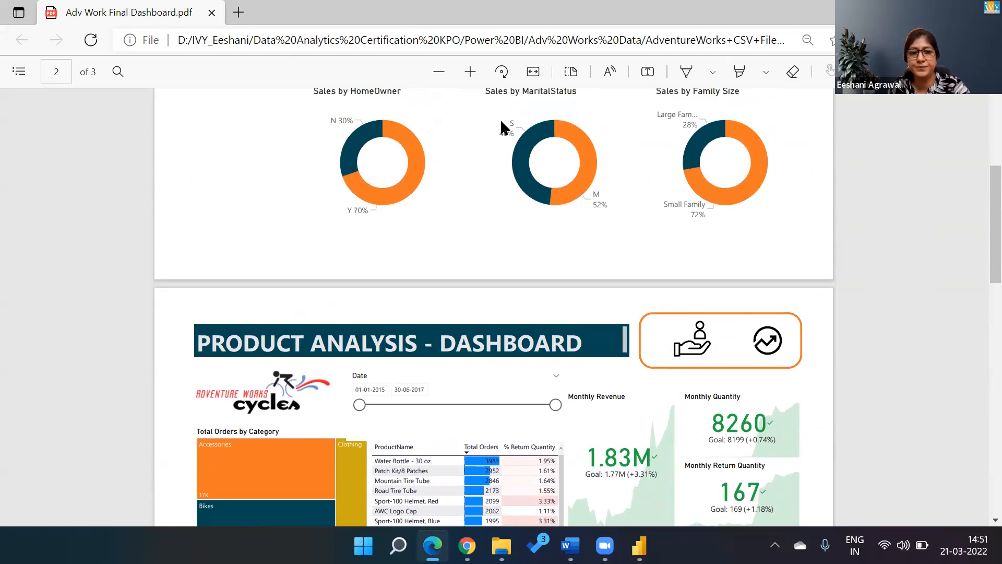
scroll(501, 123, "down", 2)
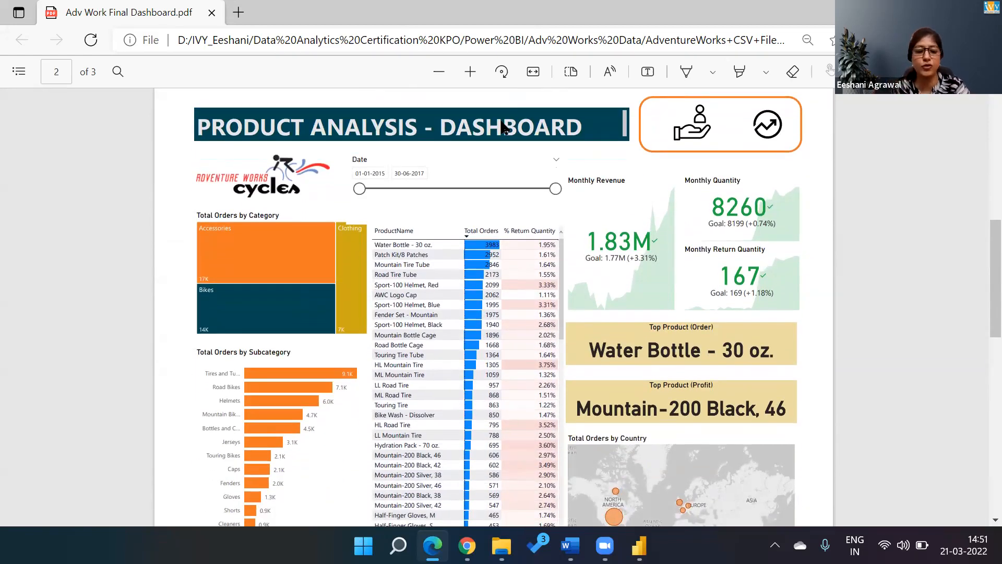
key("alt+Tab")
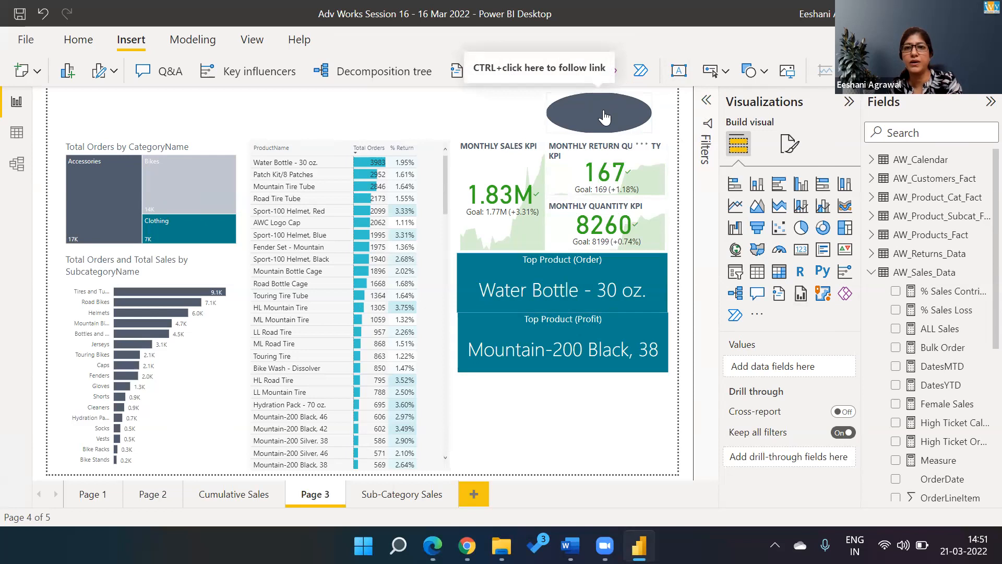
Step: Add a small text box and move it on top of the grey oval
left_click(604, 117)
left_click(678, 72)
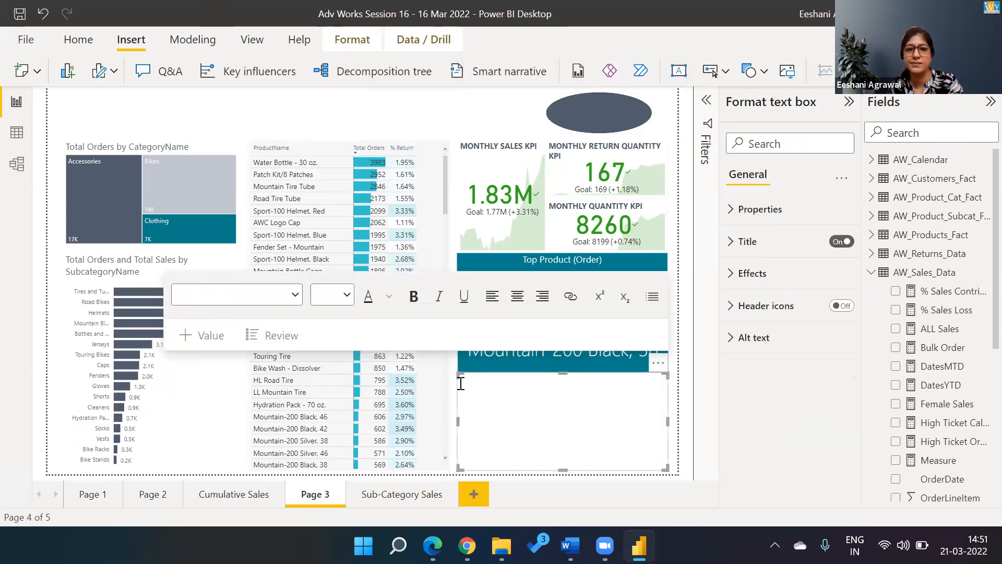
left_click_drag(457, 376, 563, 433)
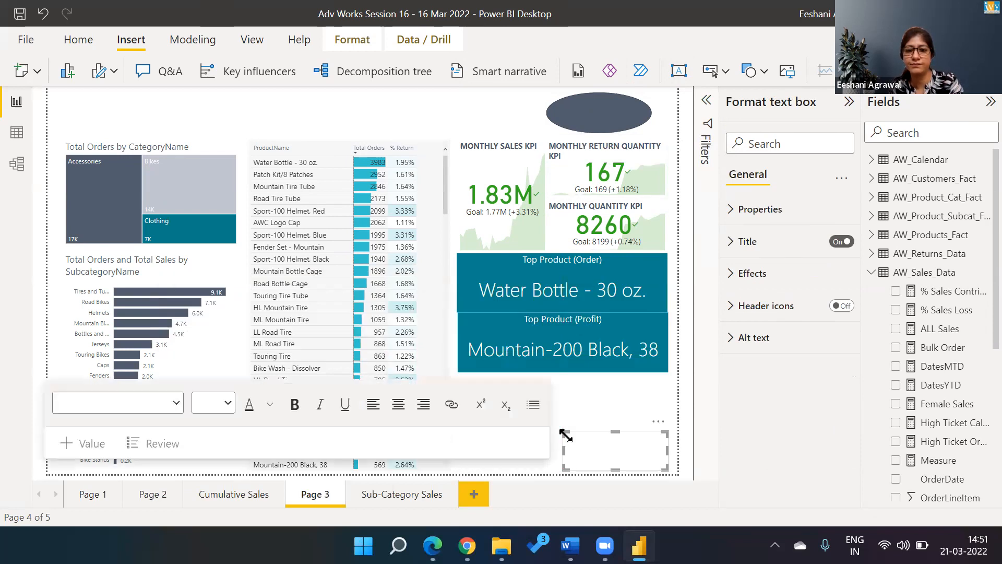
right_click(565, 433)
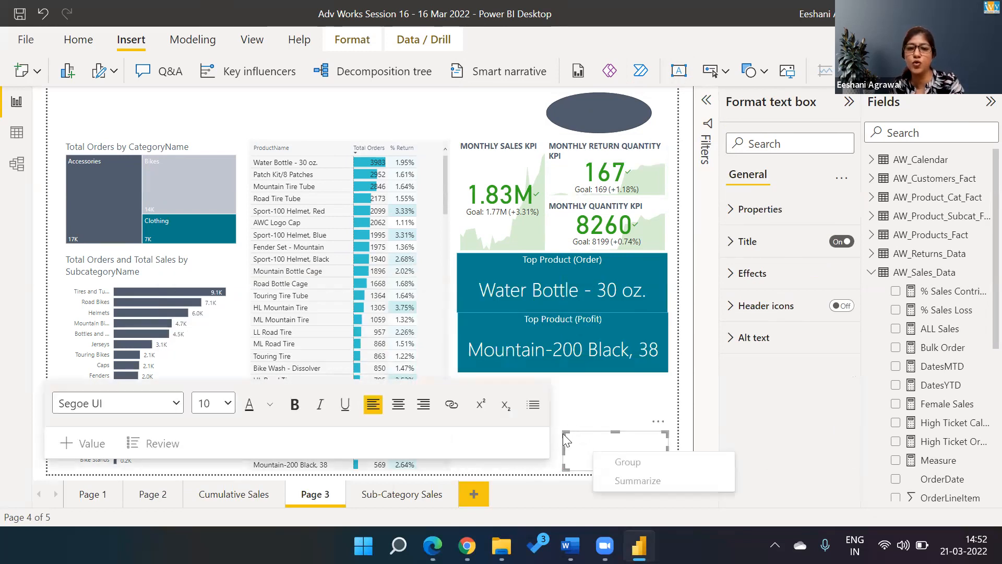
left_click(562, 432)
left_click_drag(562, 432, 586, 445)
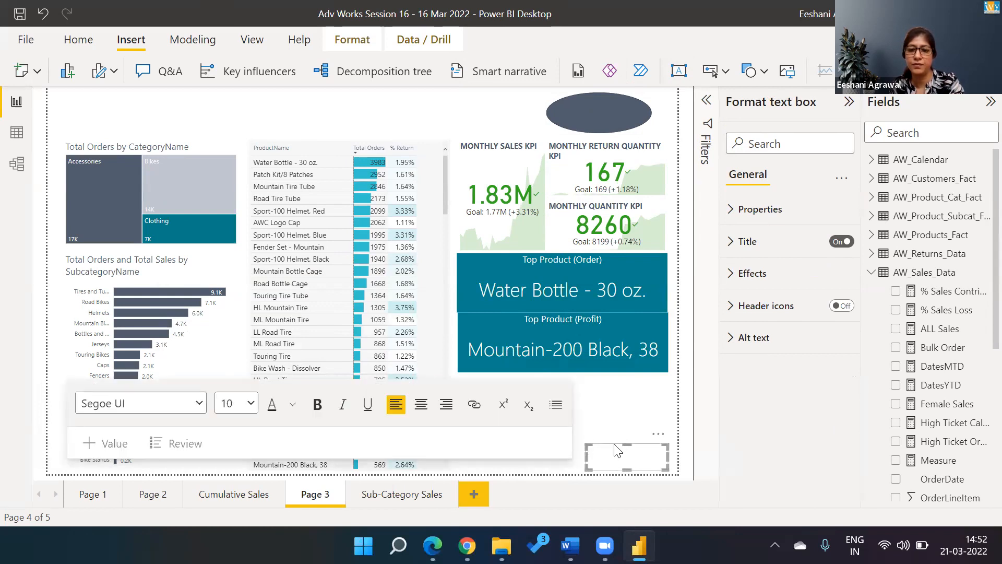
left_click_drag(616, 450, 585, 104)
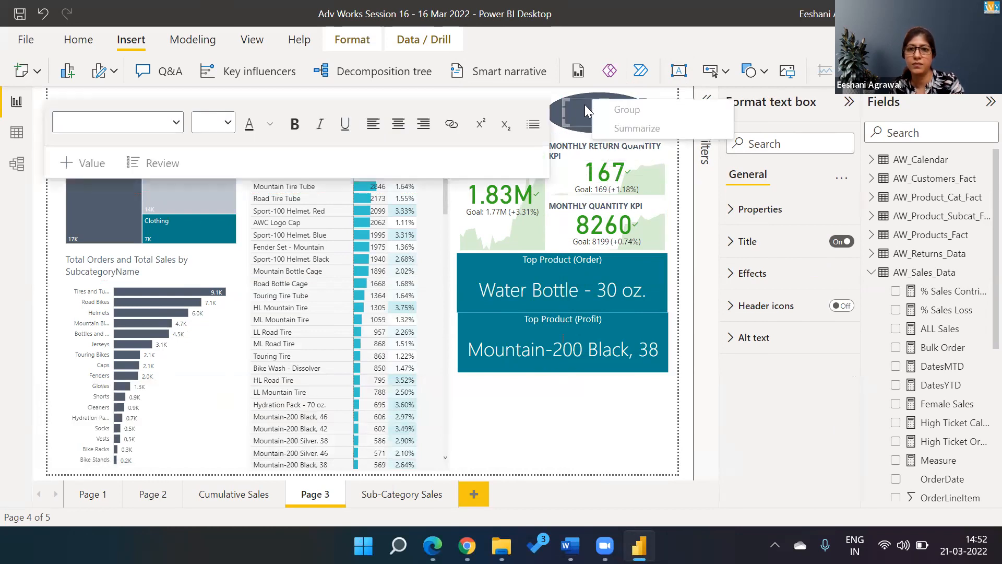
Step: Set the text box's font colour to white
left_click(589, 121)
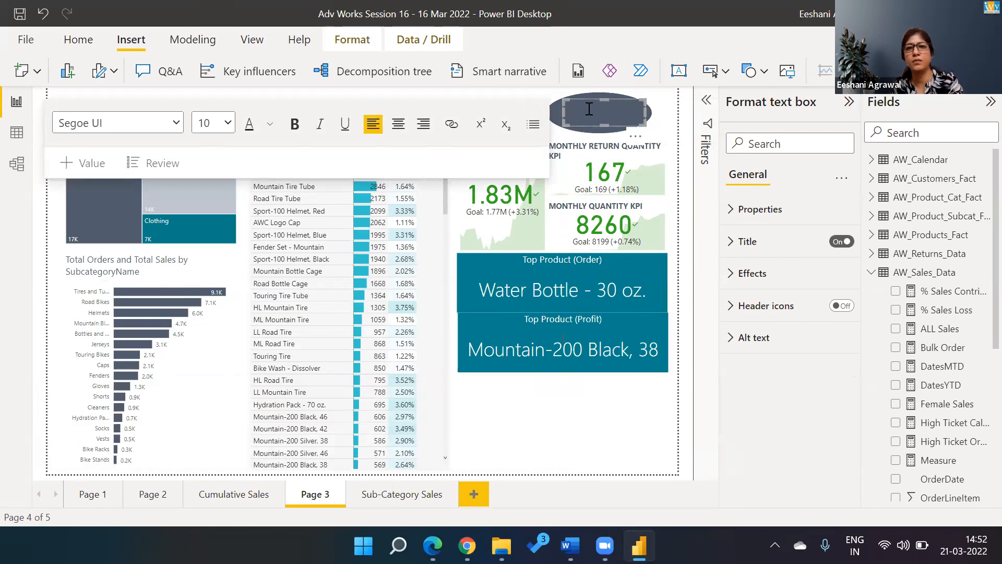
left_click(269, 135)
left_click(284, 176)
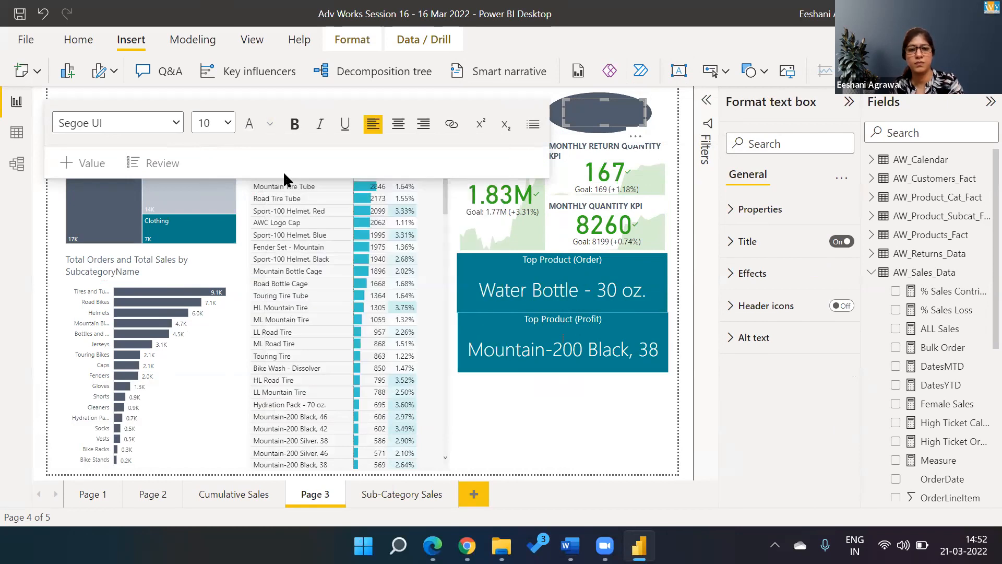
type("Order S")
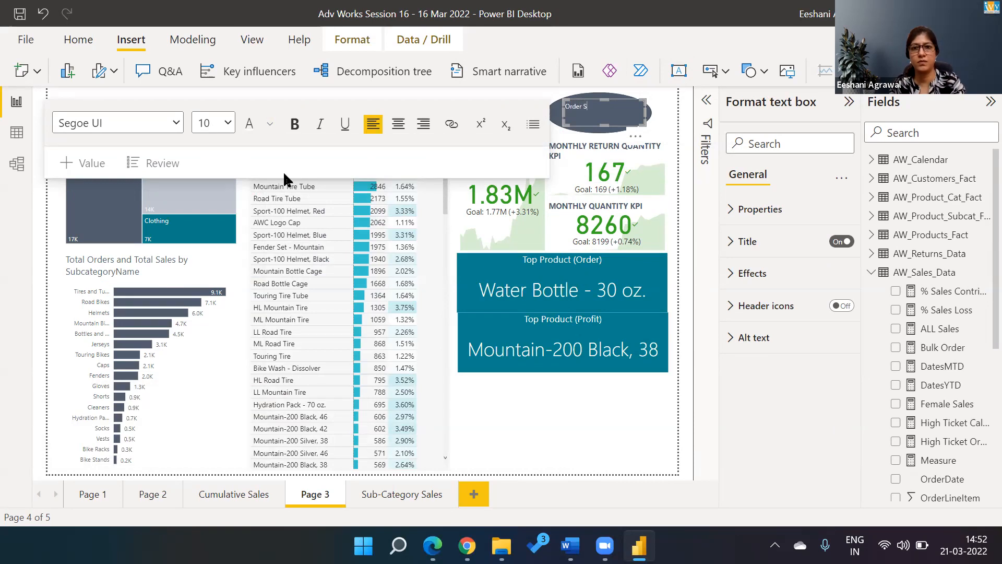
key("BackSpace")
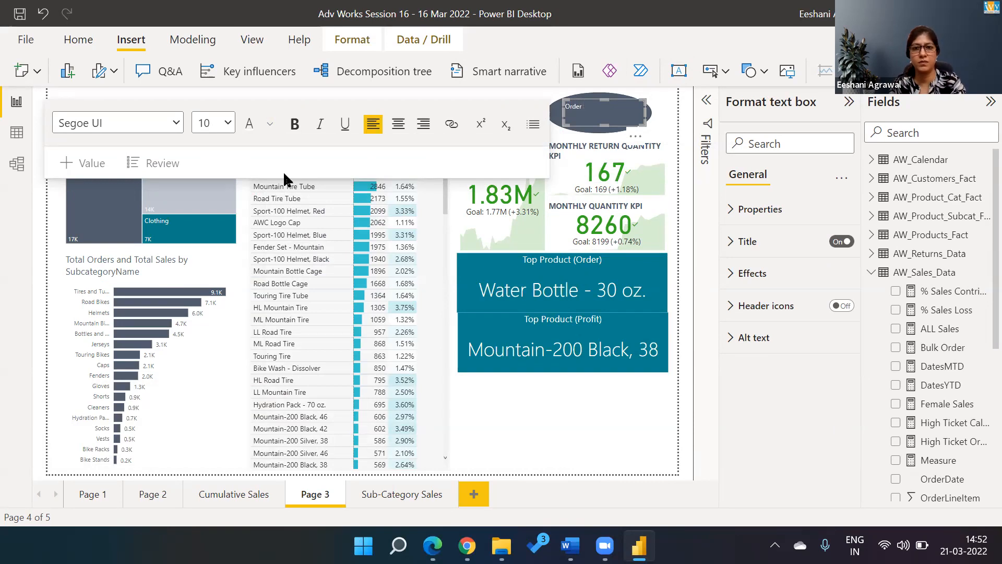
key("ctrl+a")
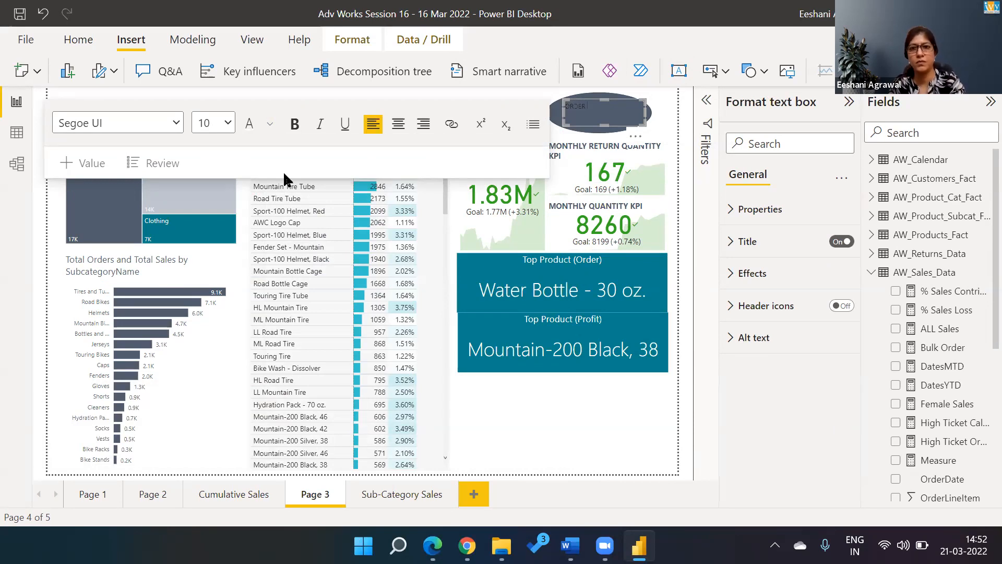
key("BackSpace")
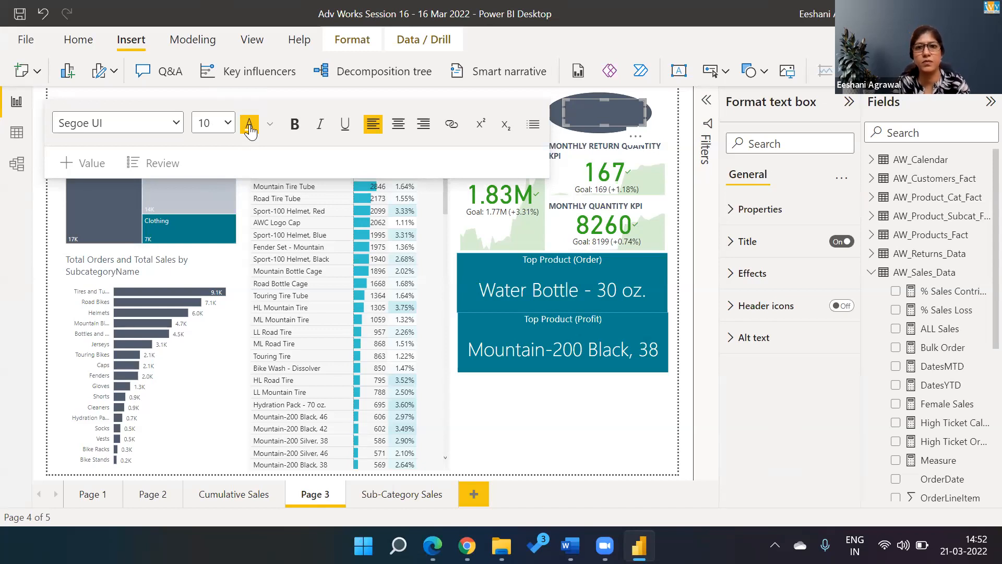
Step: Type 'ORDER SALES ANALYSIS' in the text box in bold, size 14
left_click(295, 124)
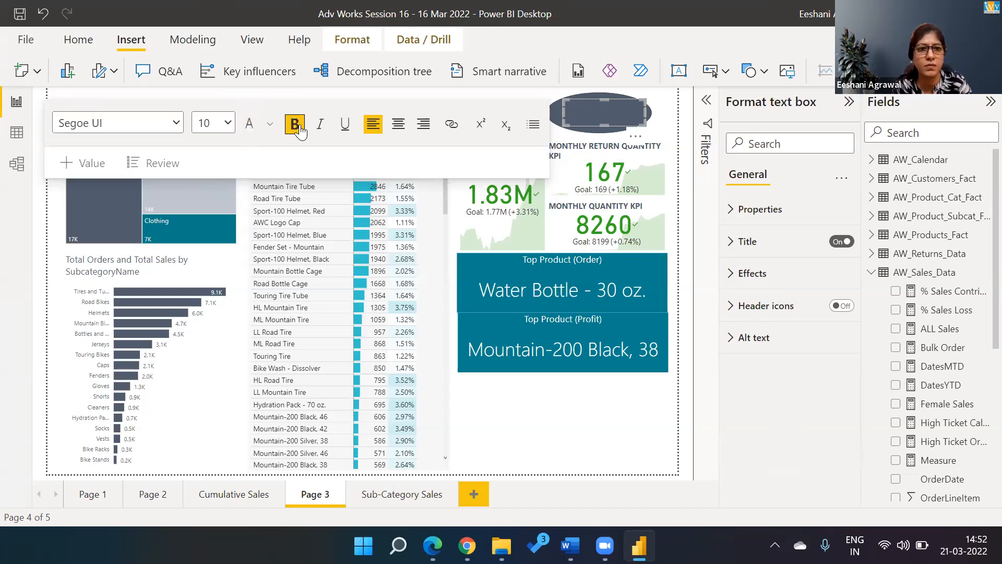
left_click(228, 123)
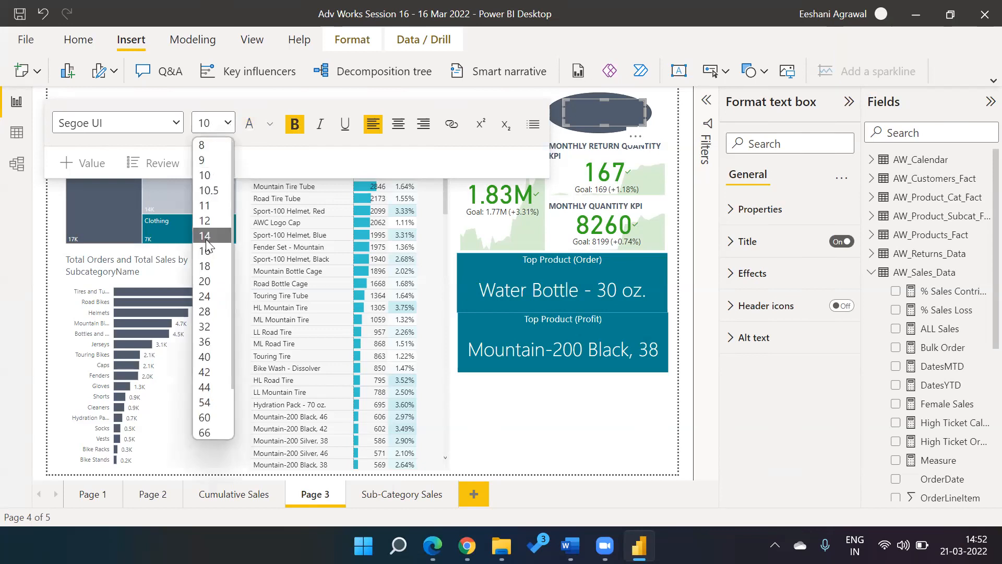
left_click(206, 236)
type("ORDER ")
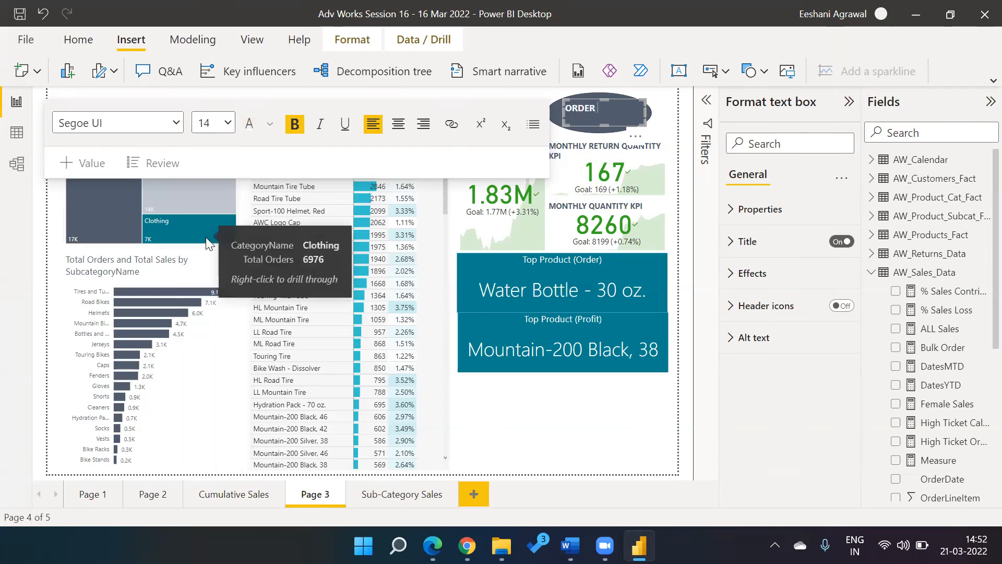
type("SALES")
key("Tab")
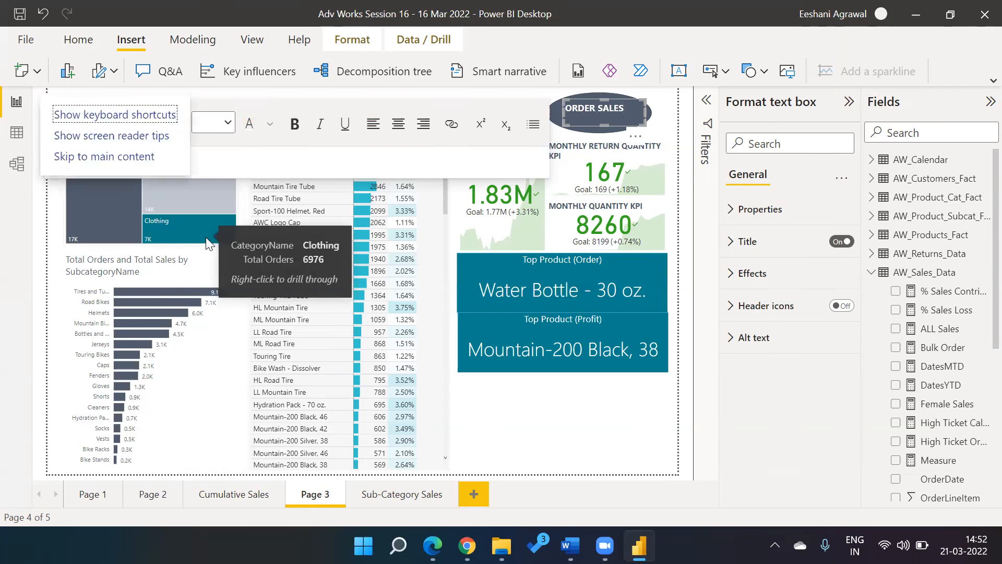
key("Return")
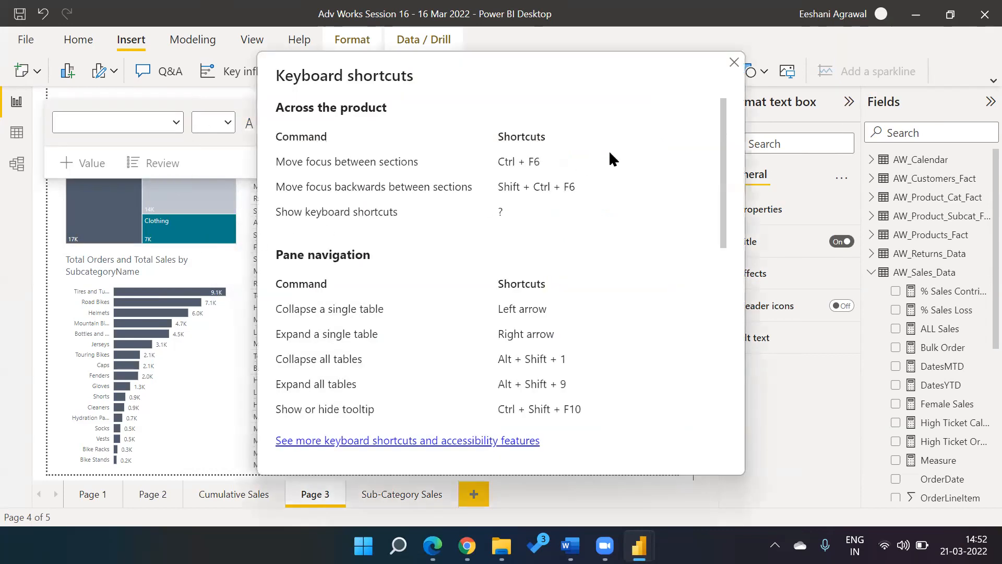
left_click(734, 62)
left_click(630, 113)
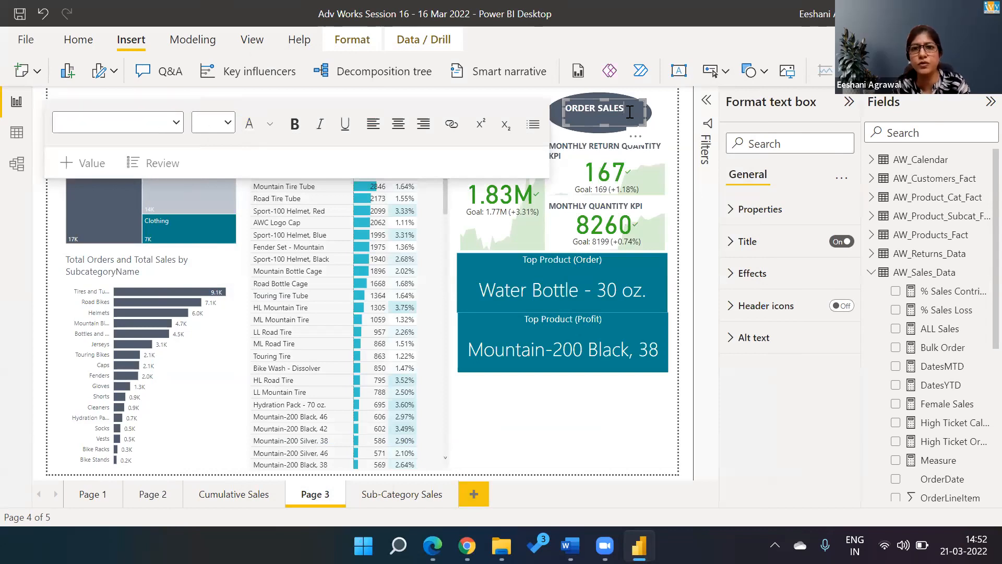
type("ANA")
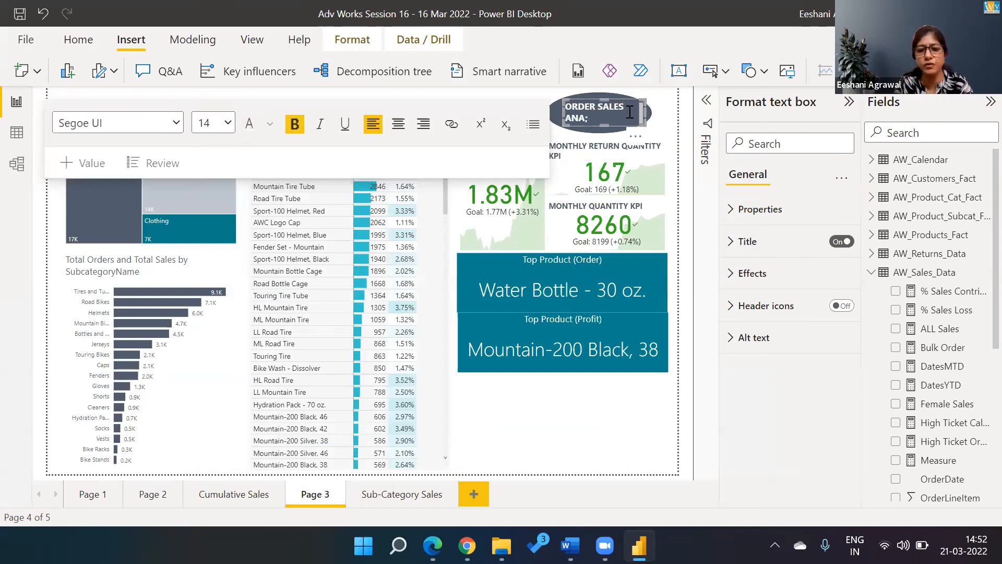
type("LYSIS")
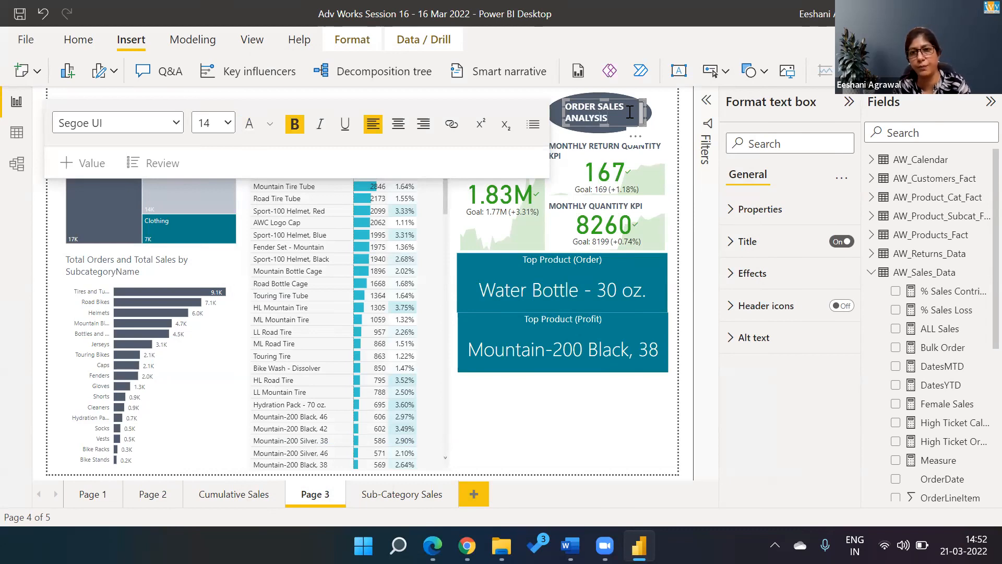
left_click(671, 108)
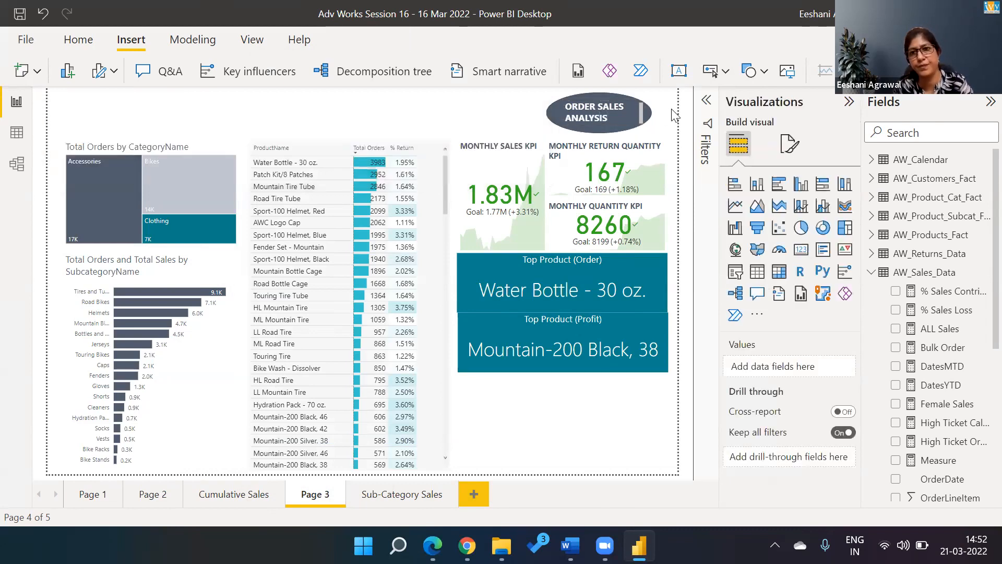
Step: Widen the ORDER SALES ANALYSIS text box slightly
left_click(634, 113)
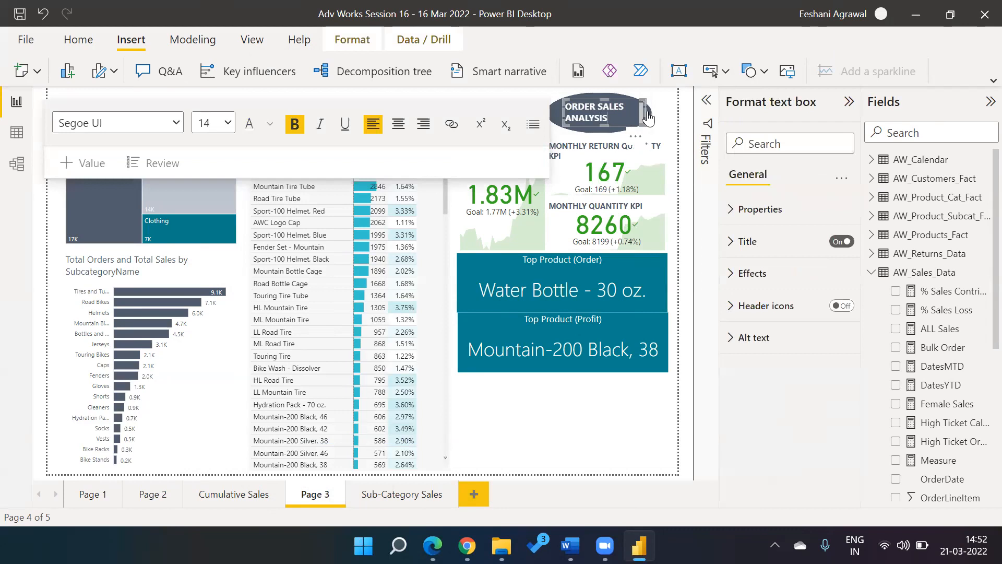
left_click_drag(646, 110, 667, 110)
left_click(538, 114)
Step: Give the oval a Page navigation action with Page 1 as destination
left_click(551, 114)
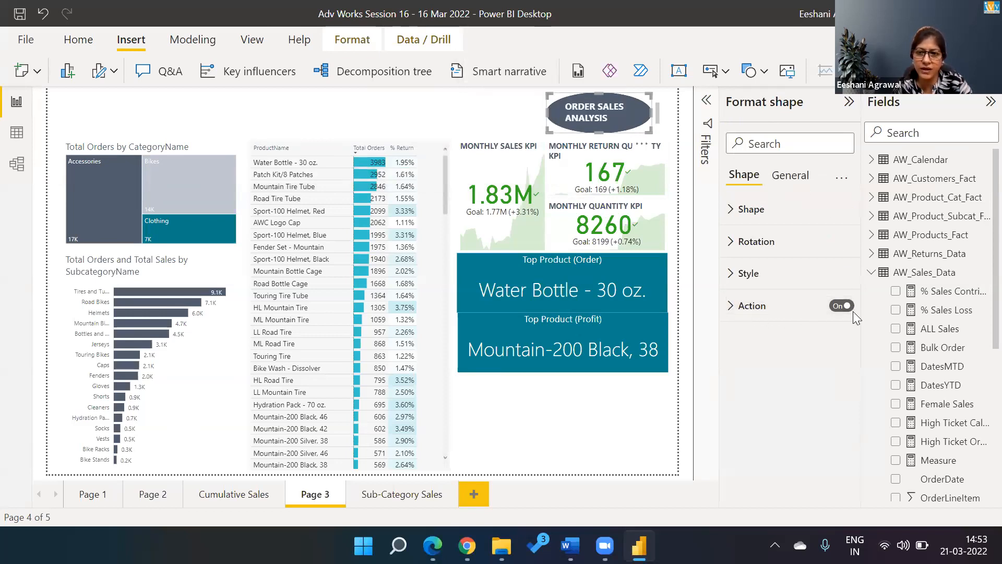
left_click(731, 306)
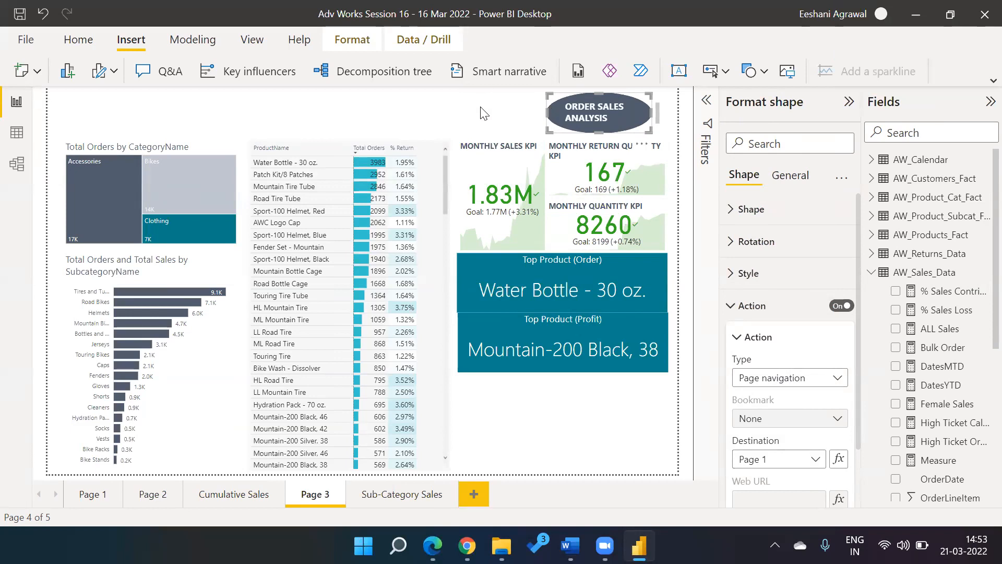
left_click(494, 108)
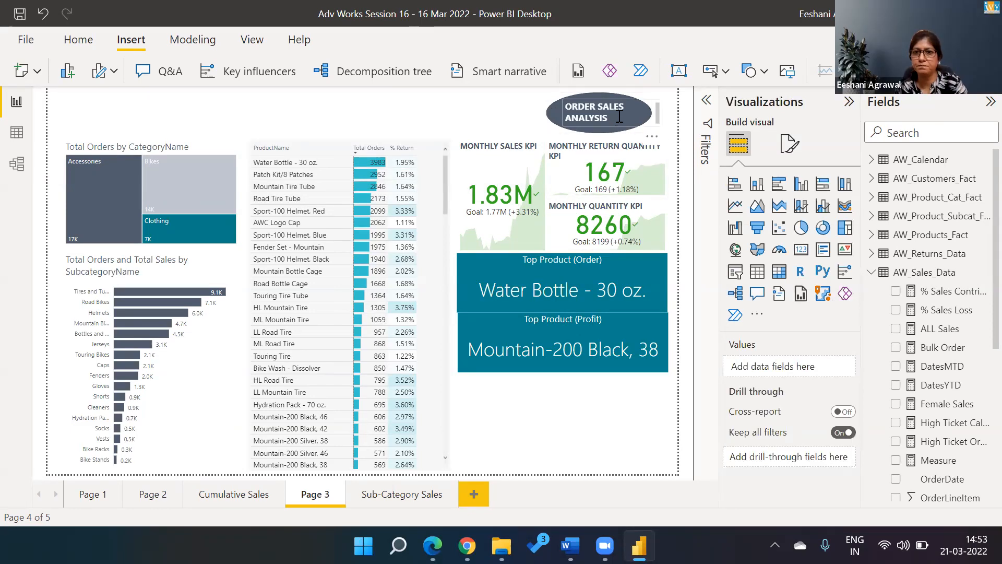
Step: Turn off the title of the ORDER SALES ANALYSIS text box
left_click(612, 102)
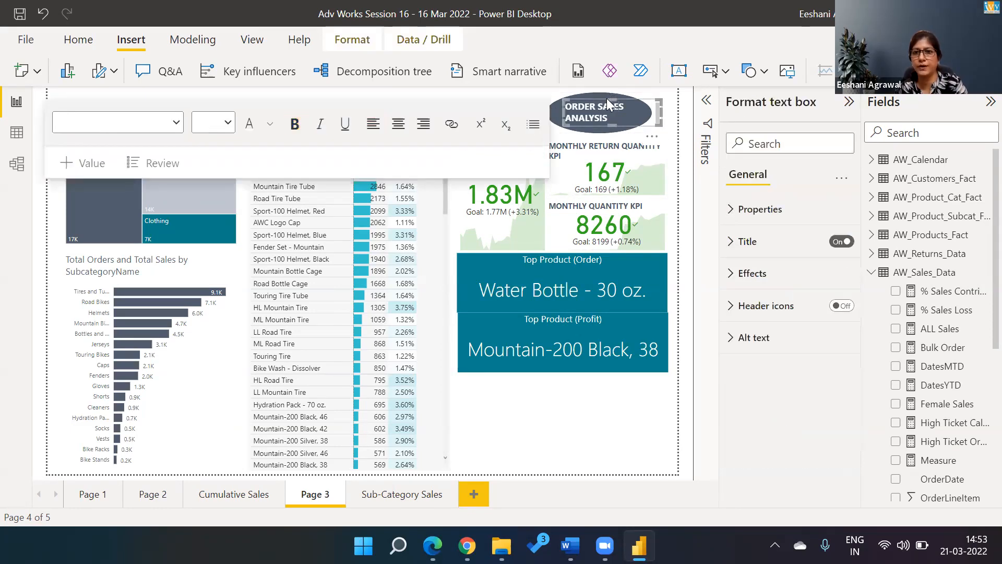
left_click(728, 211)
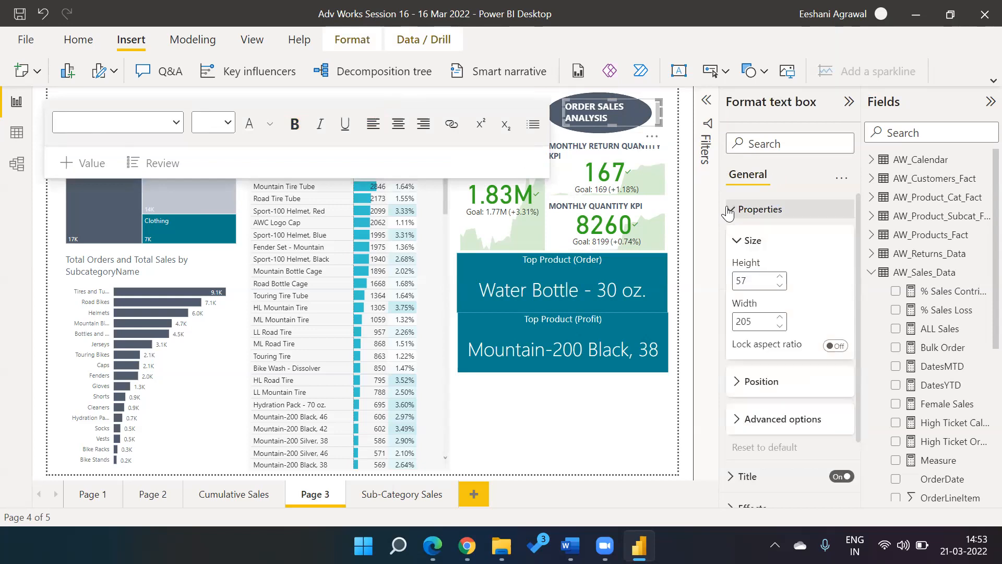
left_click(728, 210)
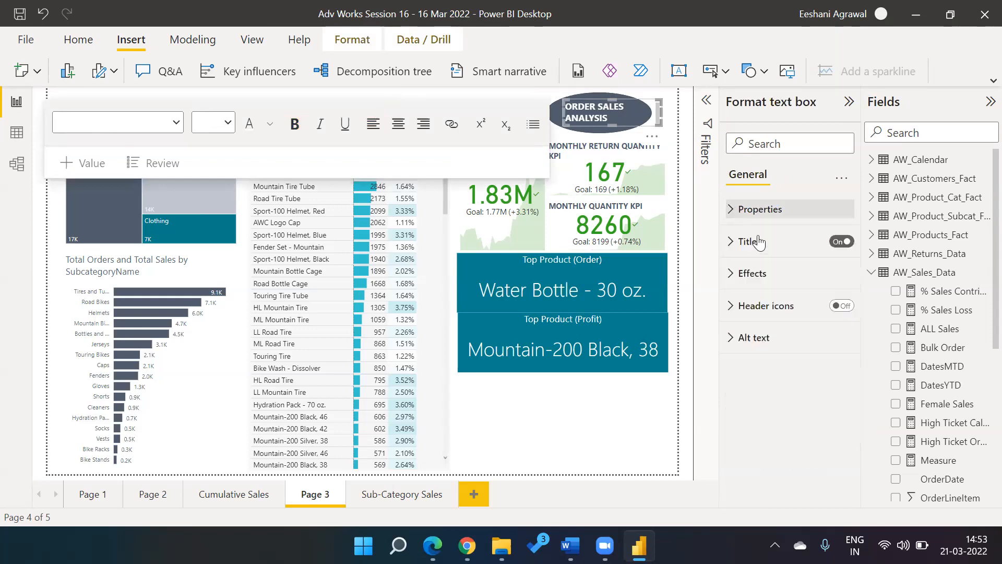
left_click(837, 243)
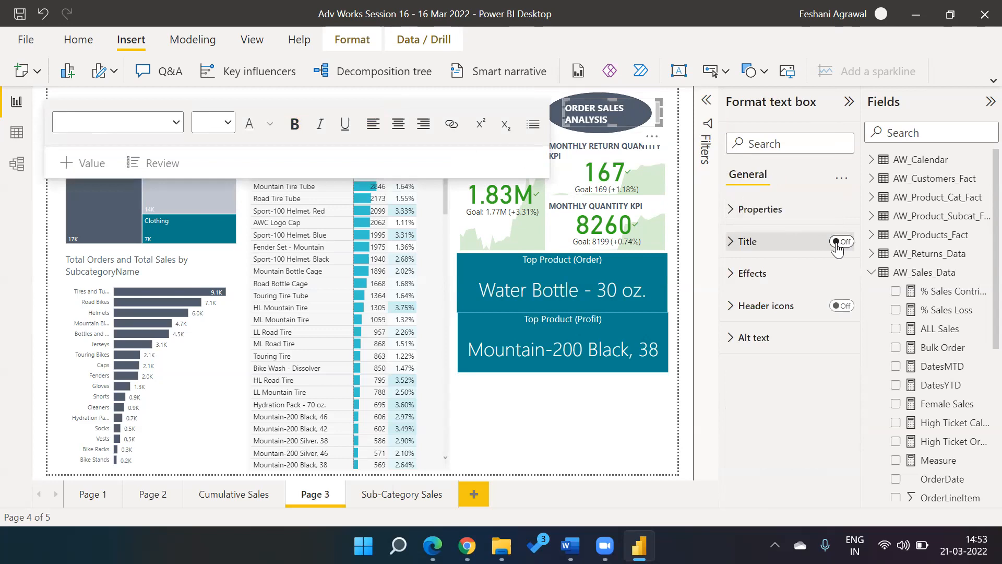
Step: Review the text box's effects settings, then switch to the dashboard PDF
left_click(731, 276)
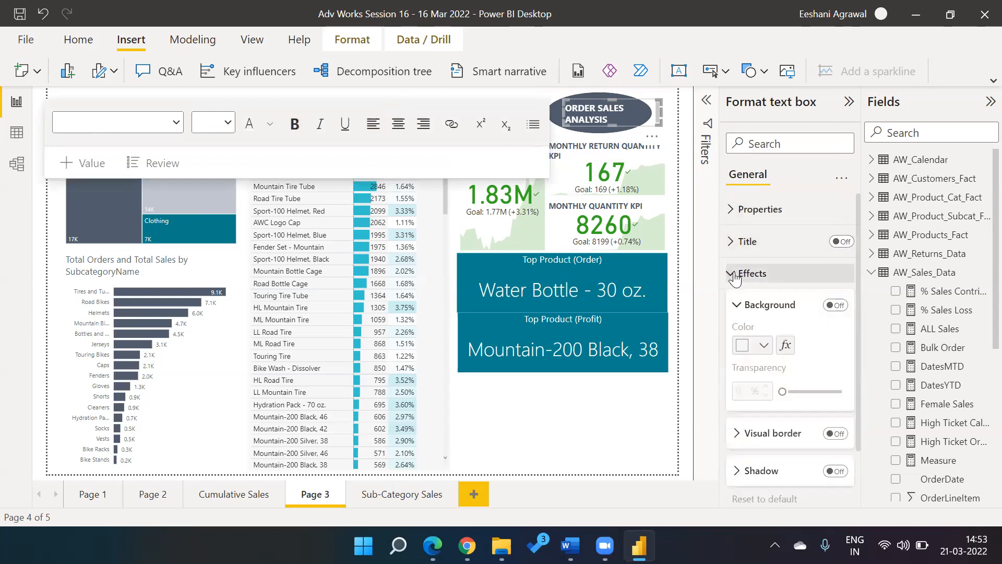
left_click(733, 277)
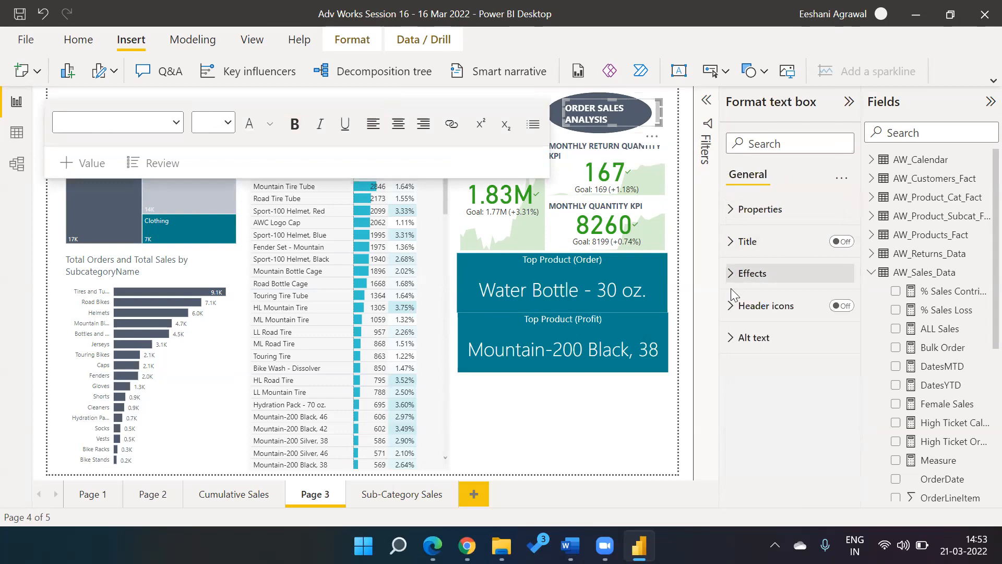
left_click(731, 280)
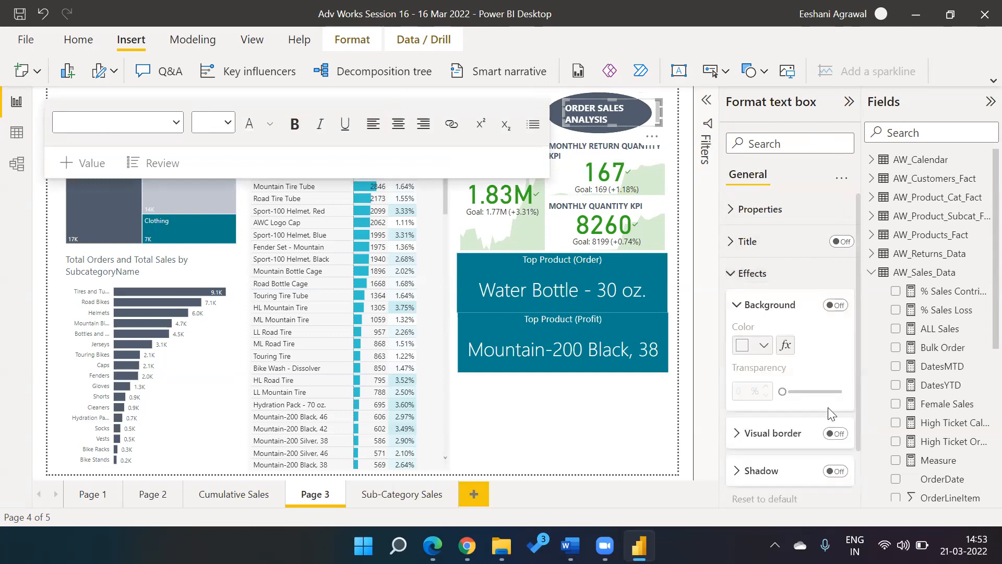
left_click(728, 280)
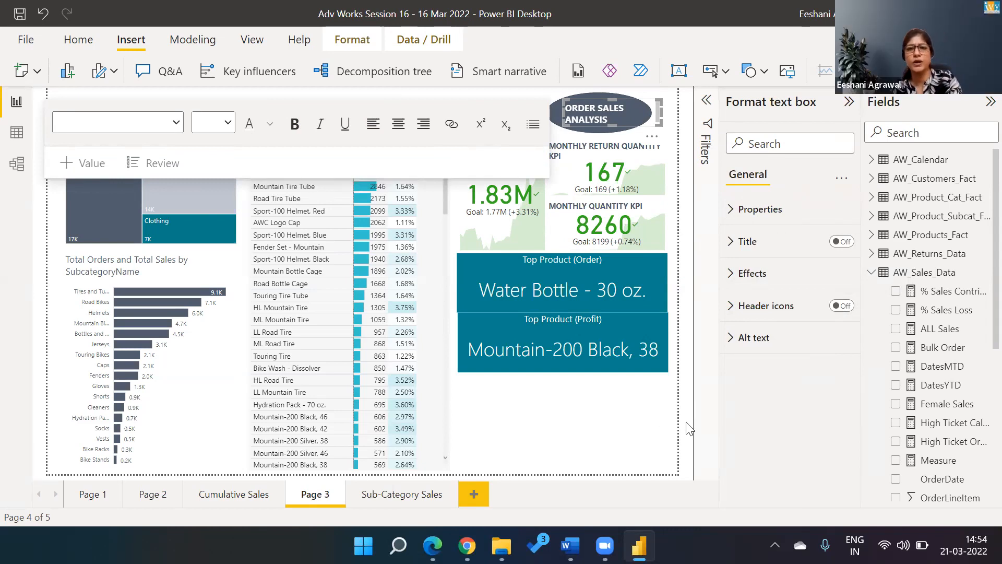
key("alt+Tab")
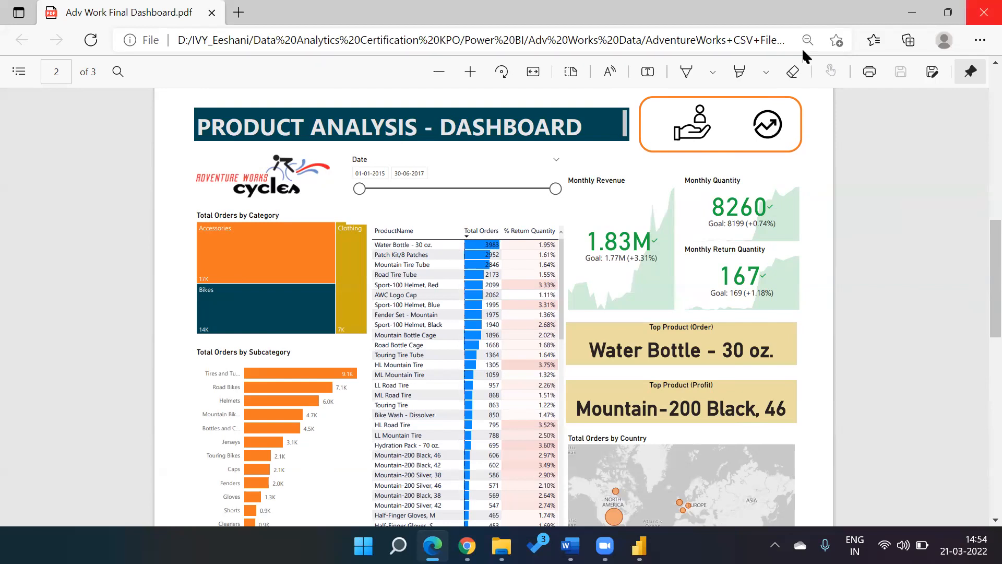
Step: Switch from the Edge PDF viewer back to the Power BI report
key("alt+Tab")
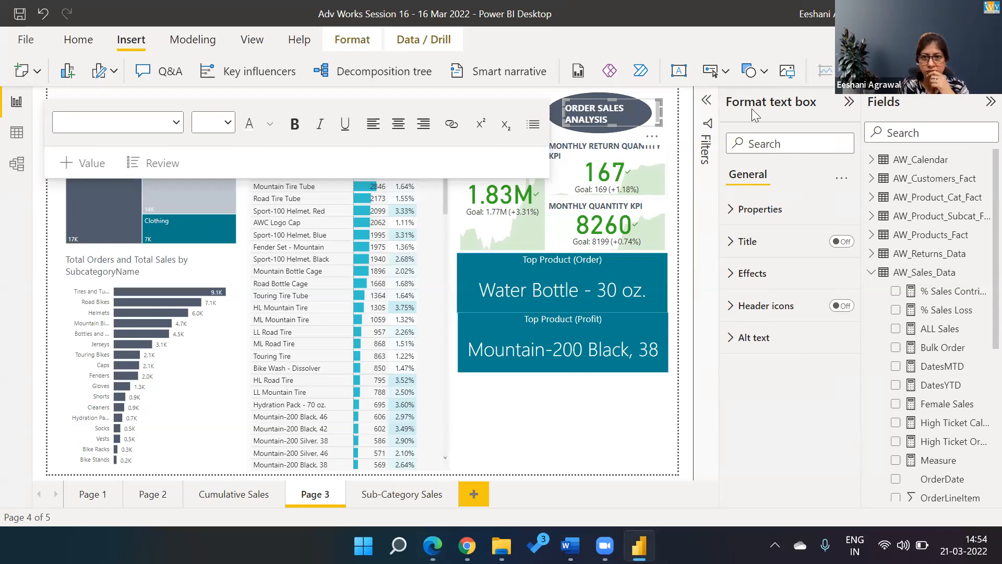
left_click(567, 397)
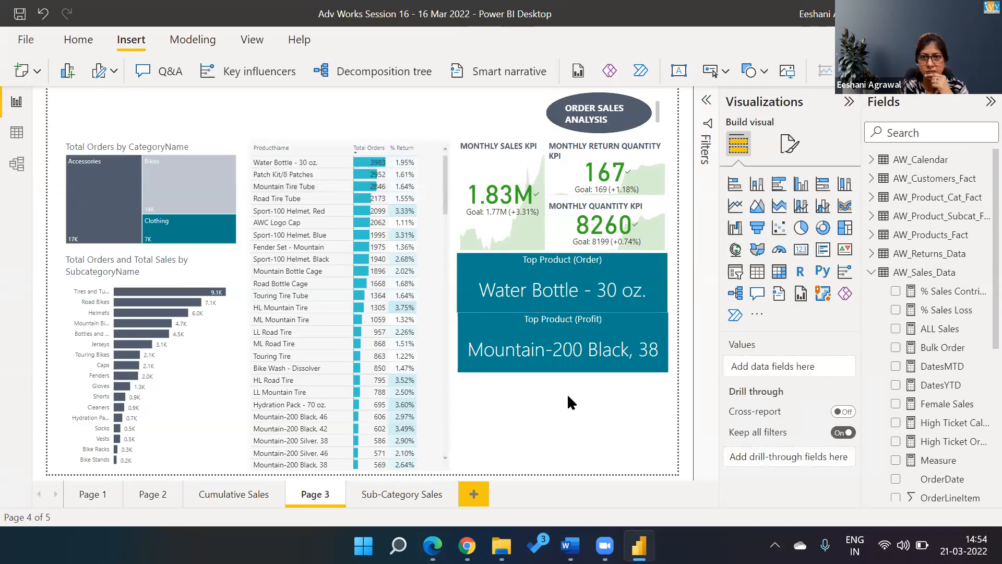
left_click(95, 498)
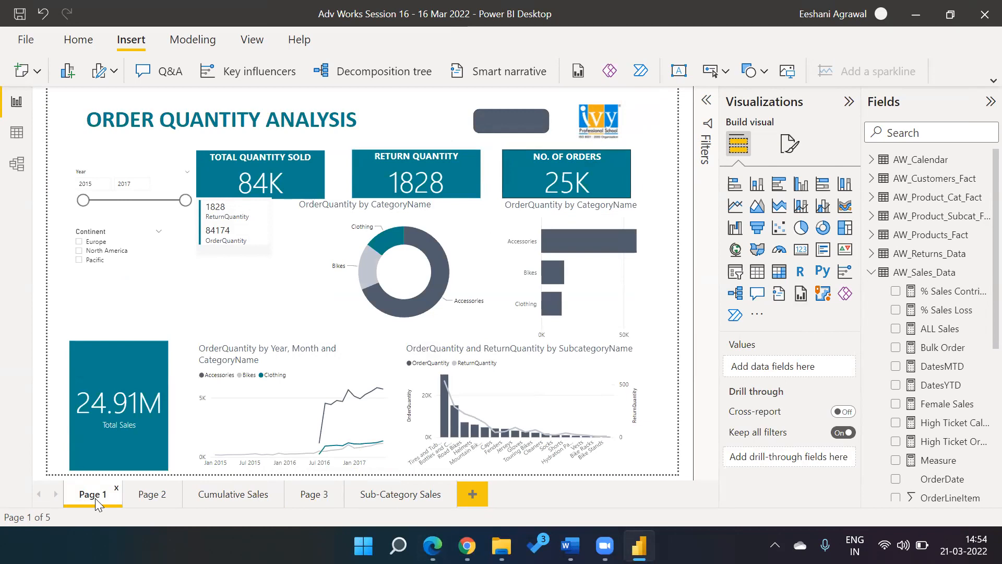
left_click(307, 497)
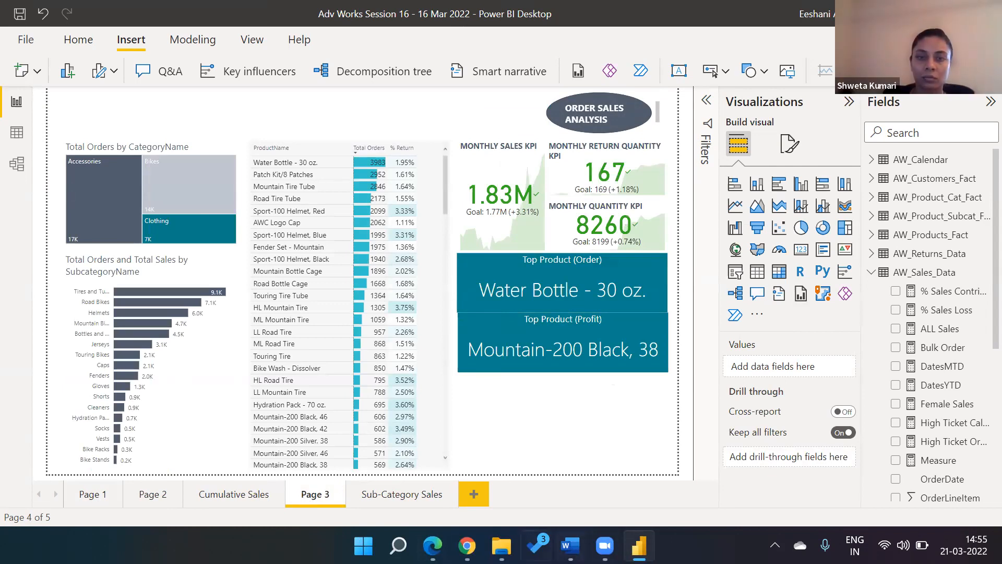
Step: Bring File Explorer forward and navigate into the Notes folder
left_click(467, 545)
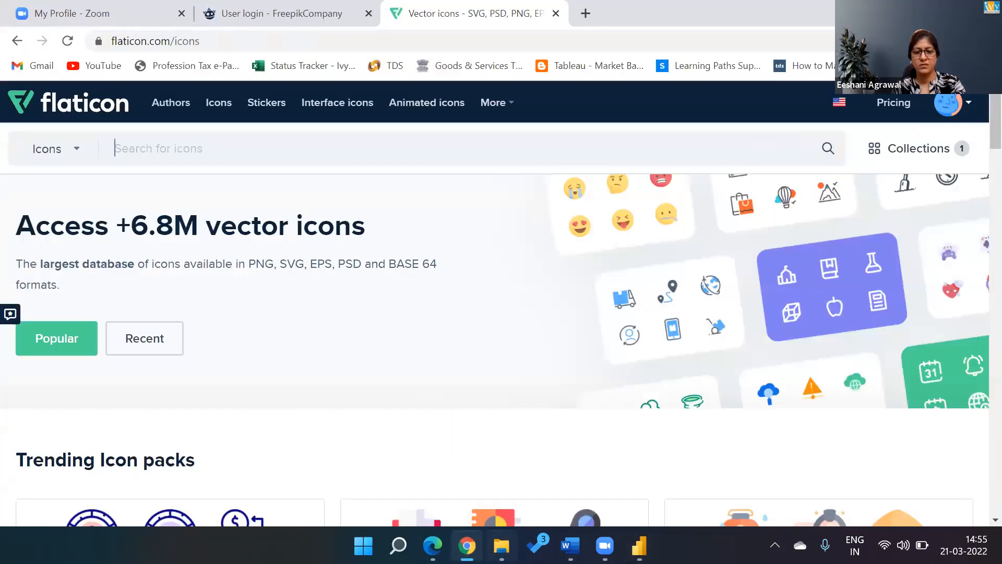
left_click(501, 545)
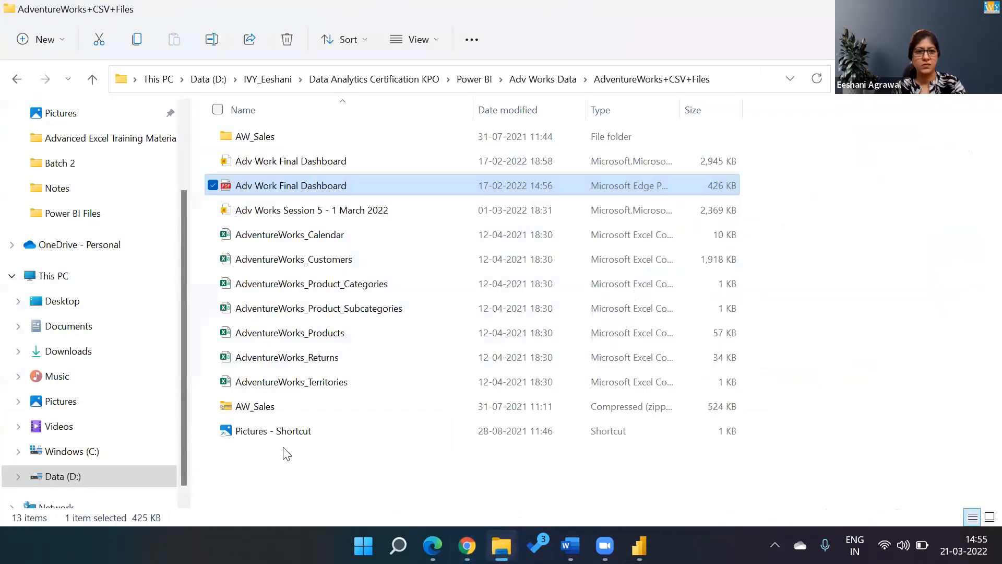
left_click(254, 312)
key("alt+Up")
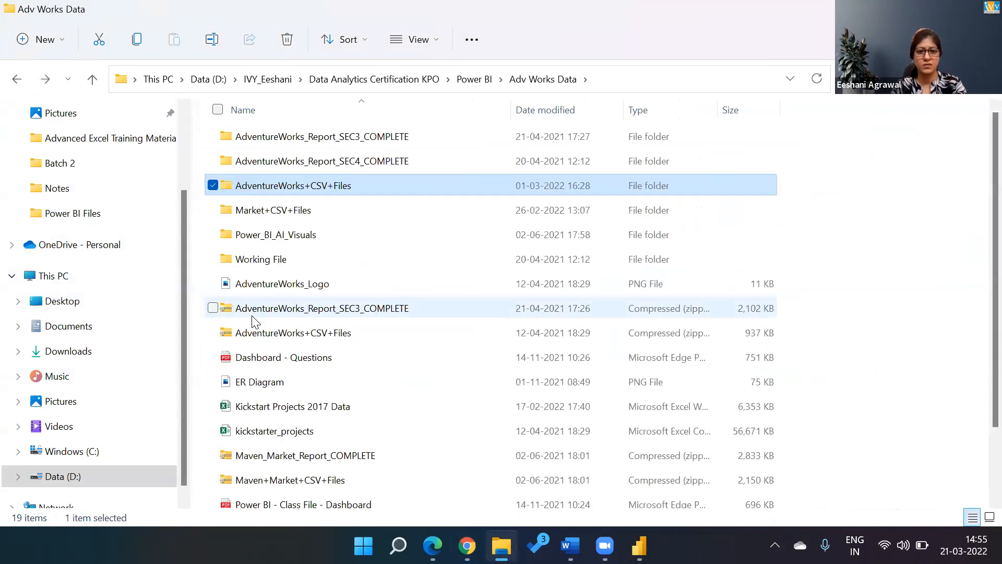
key("Down")
key("Down")
key("Down")
key("Down")
key("Down")
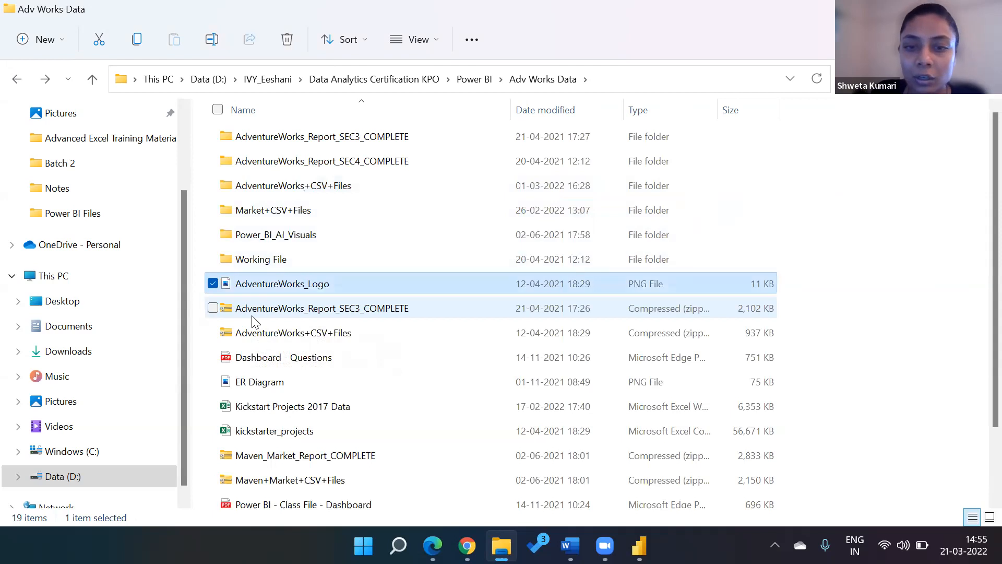
key("Down")
key("Down")
key("alt+Up")
key("n")
key("o")
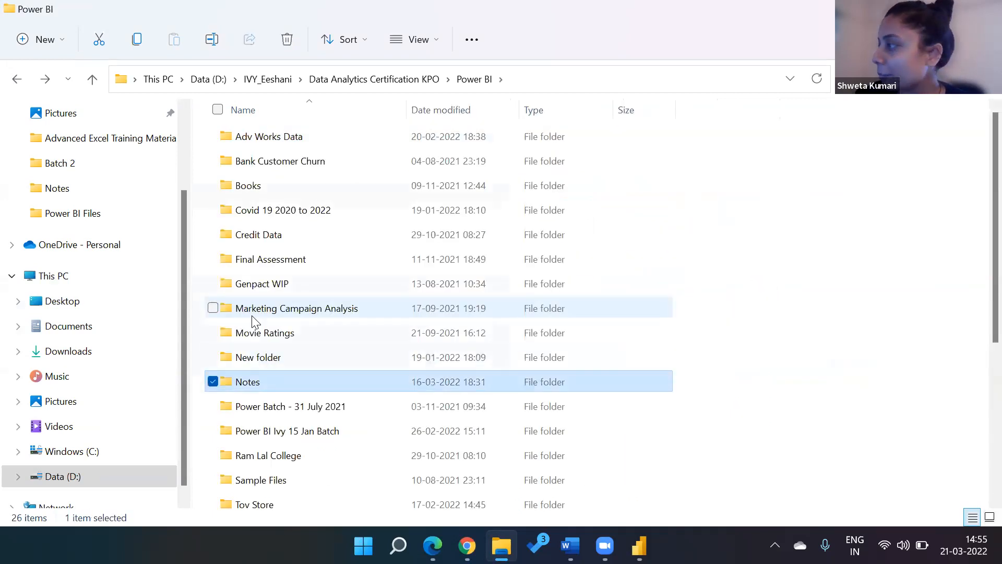
key("Return")
Step: Open the Power BI Session Plan workbook from the Notes folder
key("Down")
key("Down")
key("Down")
key("Down")
key("Down")
key("Down")
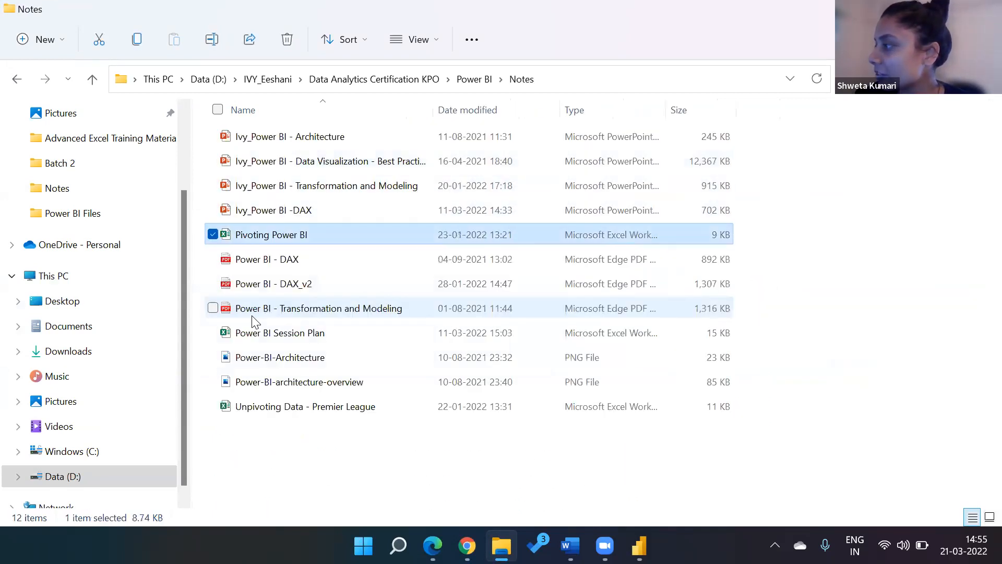
key("Down")
key("Down")
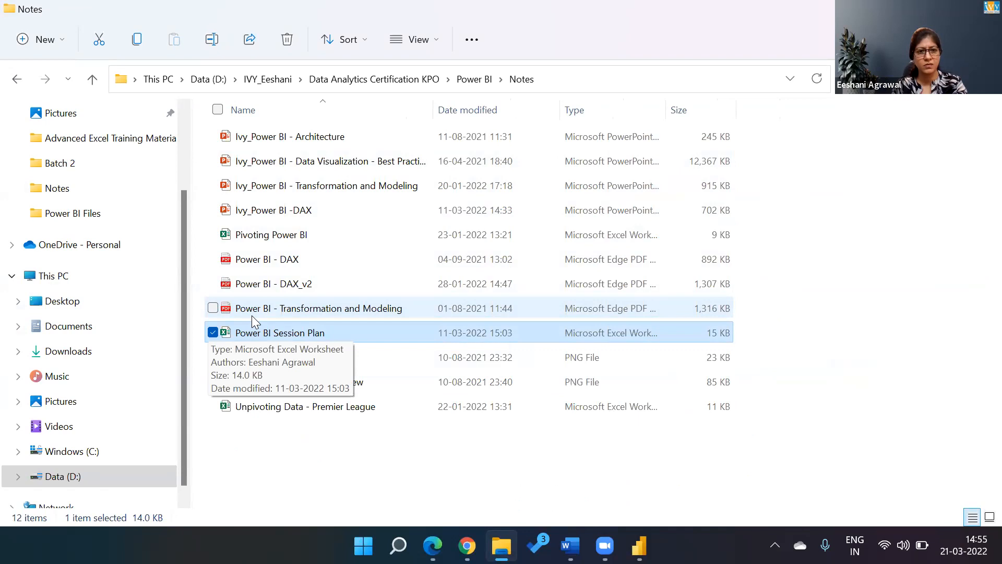
key("Return")
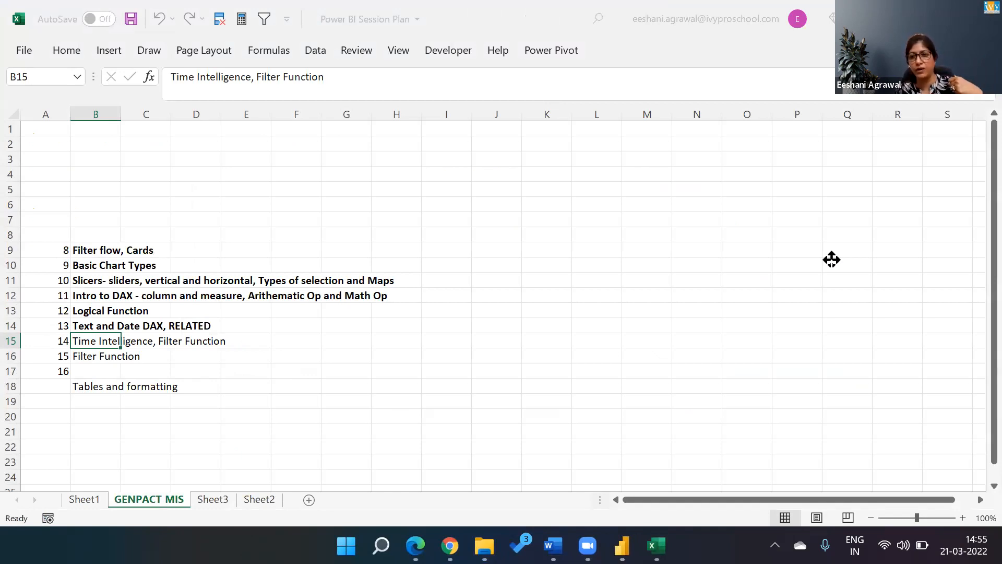
Step: Enter the date 21 March 2022 in cell A19 of the session plan
left_click(189, 357)
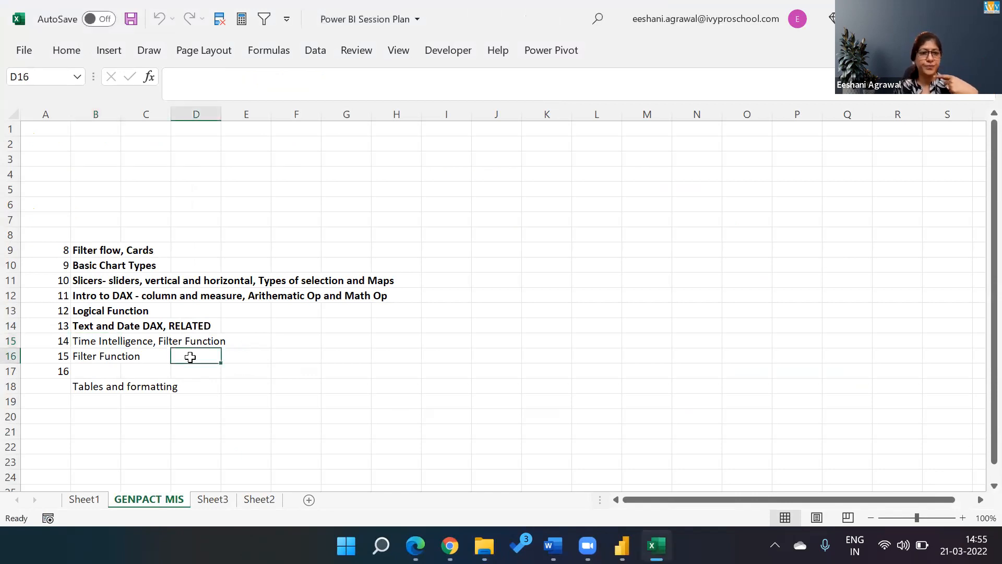
key("Left")
key("Left")
key("Down")
key("Down")
key("Down")
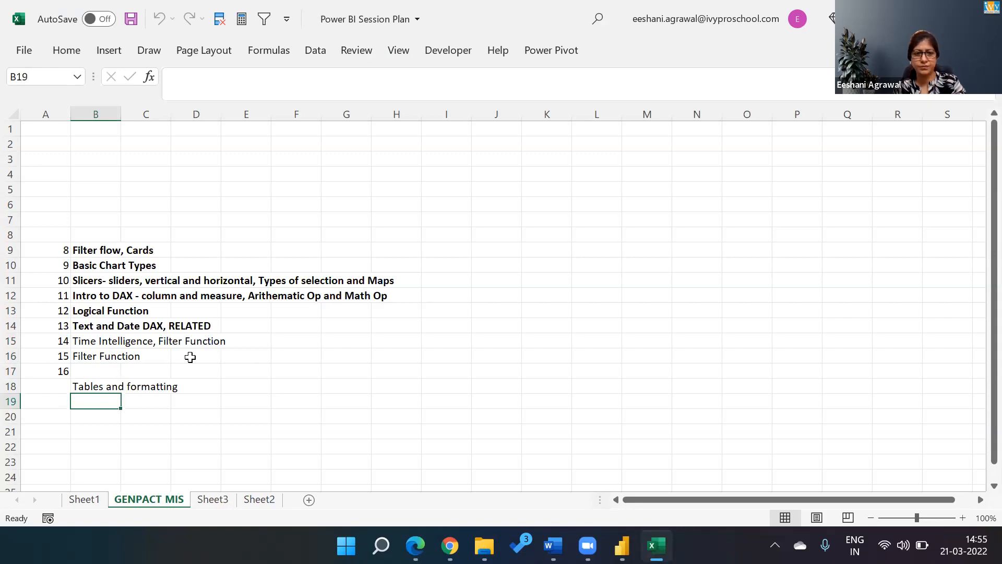
key("Left")
type("2")
key("BackSpace")
type("21 March")
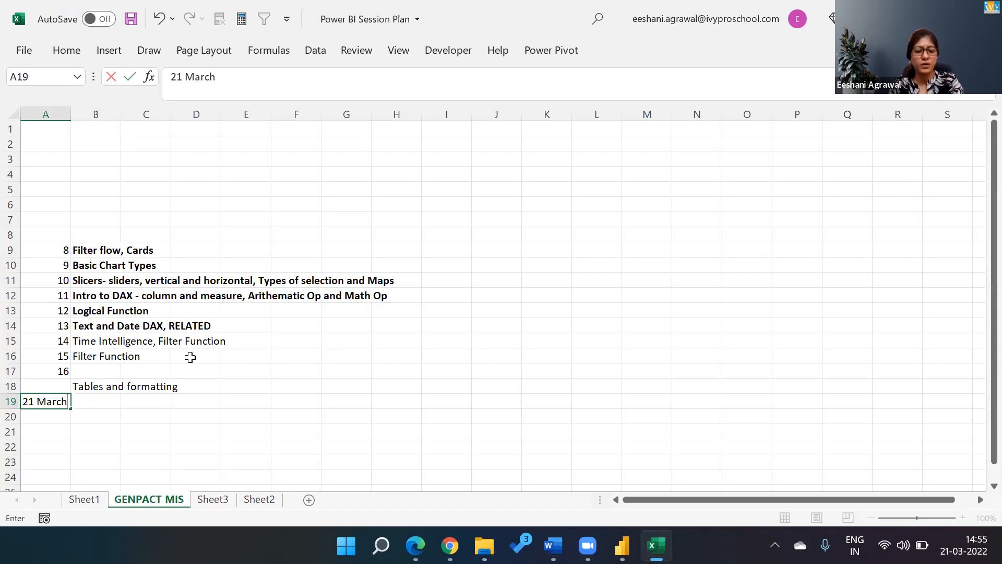
type(" 2022")
key("Return")
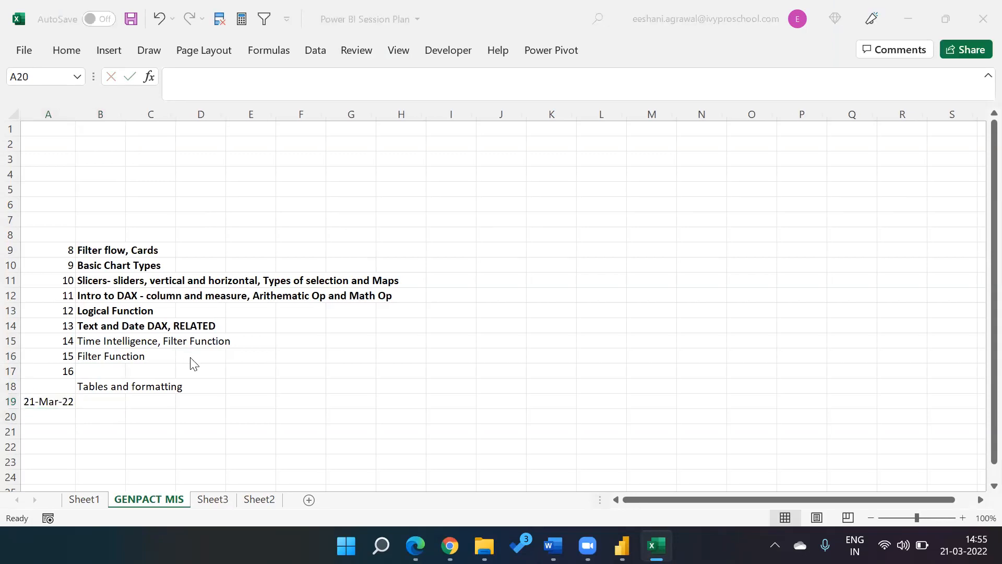
Step: Switch to the Adv Works Power BI Desktop window
key("alt+Tab")
key("Down")
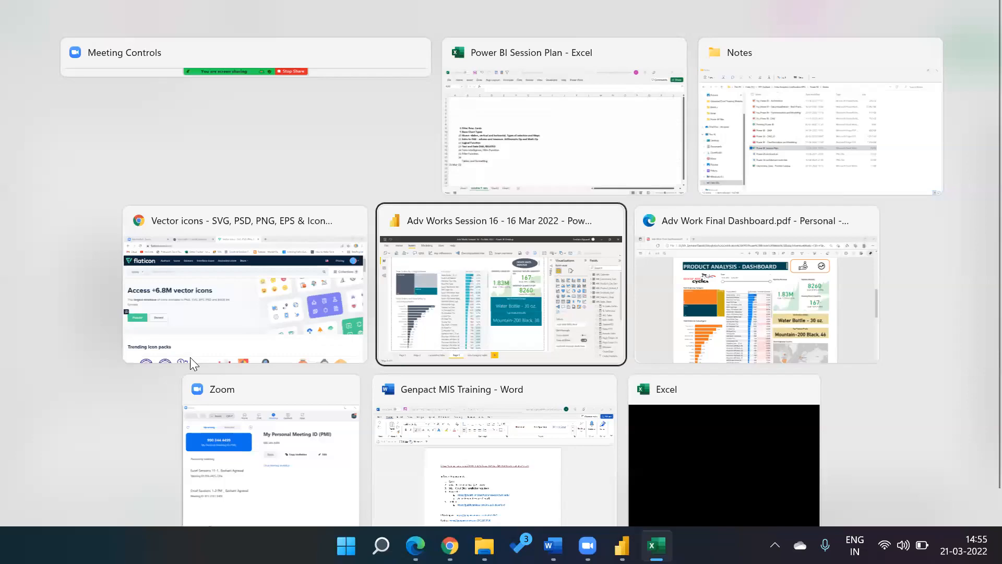
key("Return")
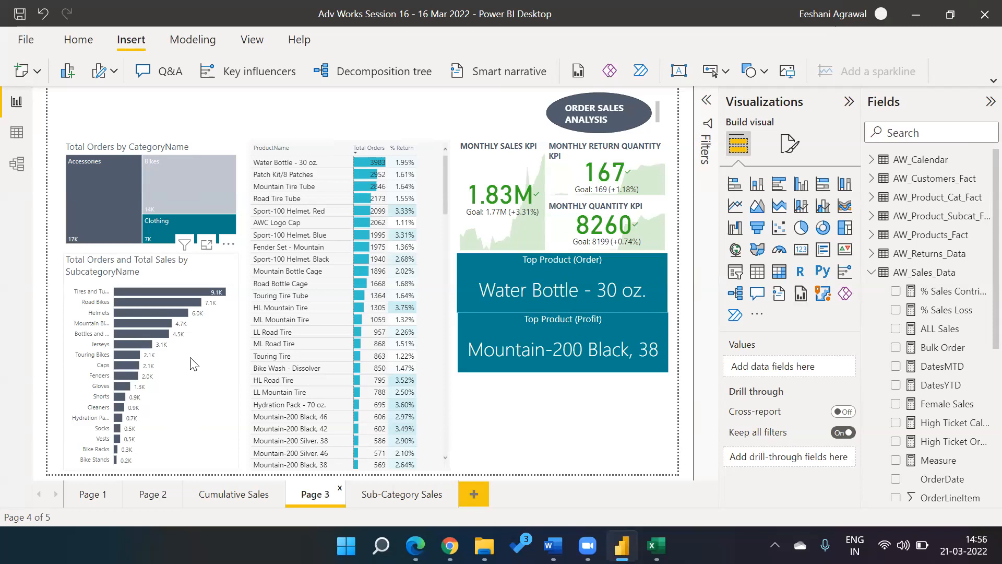
Step: Turn on built-in text in the oval's Format shape Style settings
left_click(554, 112)
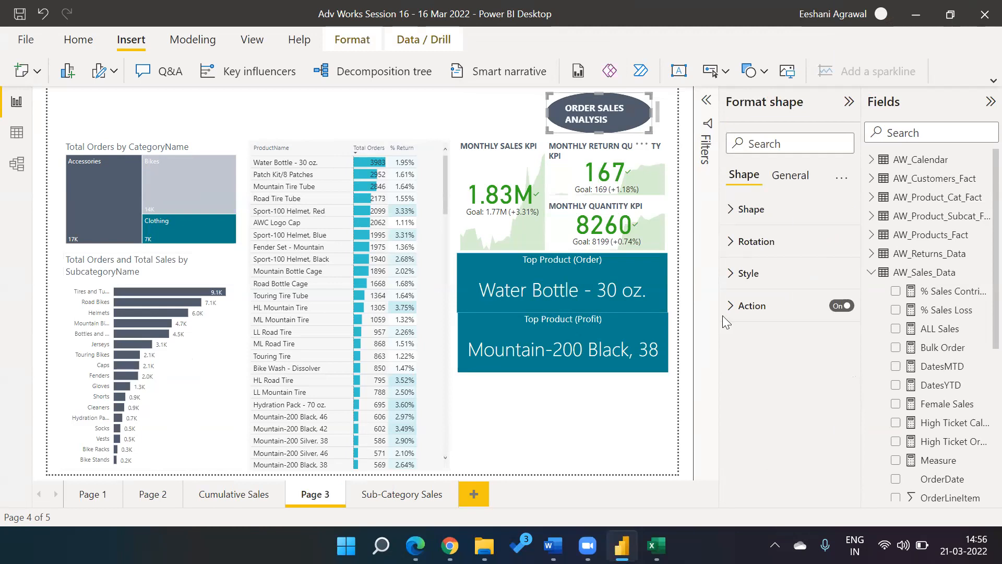
left_click(732, 277)
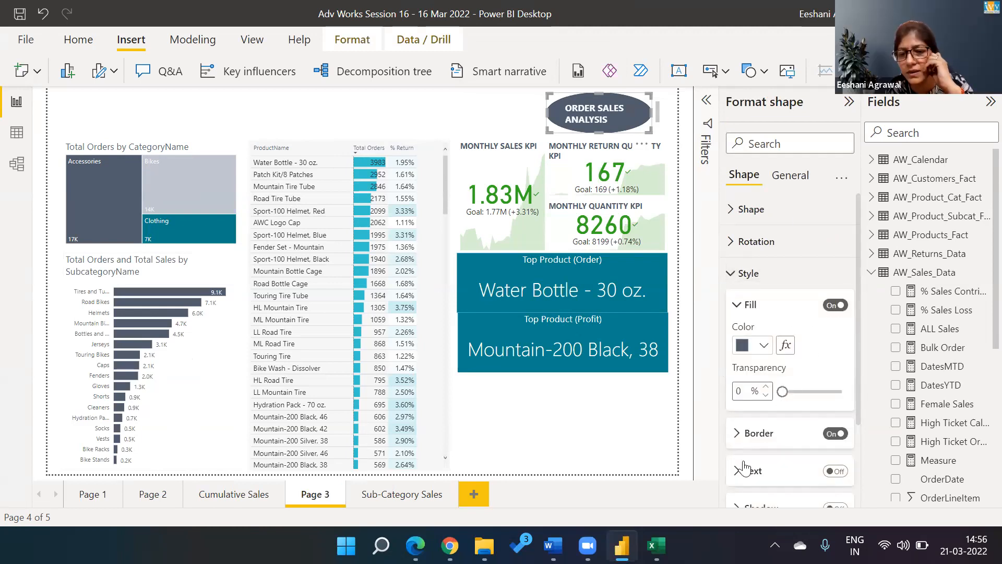
right_click(834, 471)
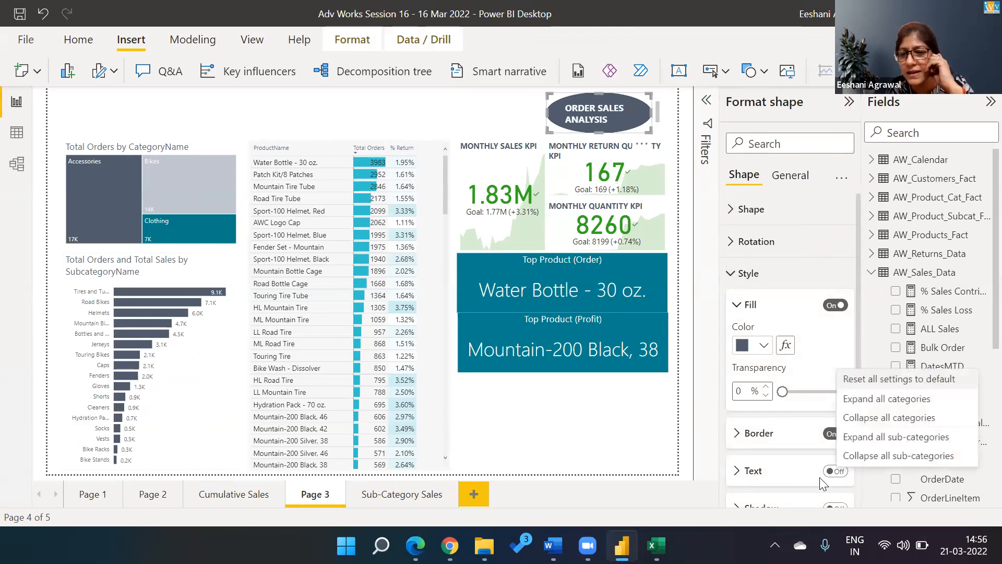
left_click(842, 473)
left_click(841, 473)
left_click(836, 472)
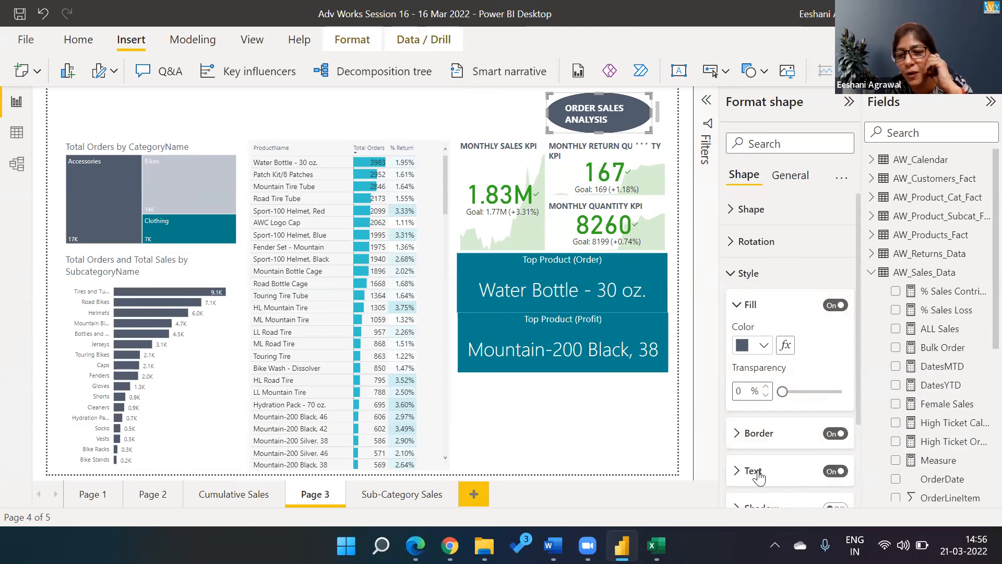
left_click(738, 472)
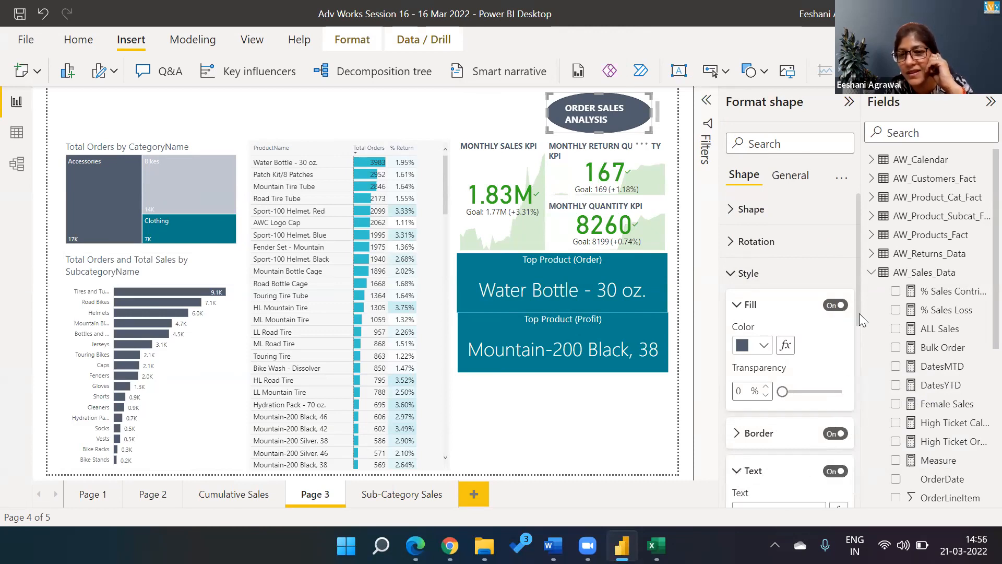
scroll(858, 313, "down", 1)
scroll(868, 369, "down", 3)
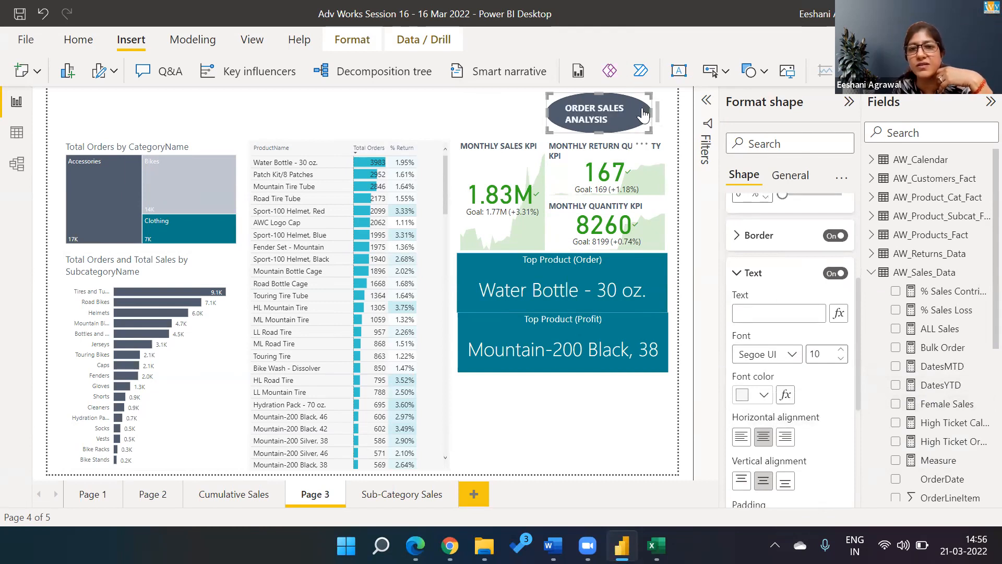
Step: Enter 'ORDER SALES ANALYSIS' as the oval's shape text
left_click(776, 314)
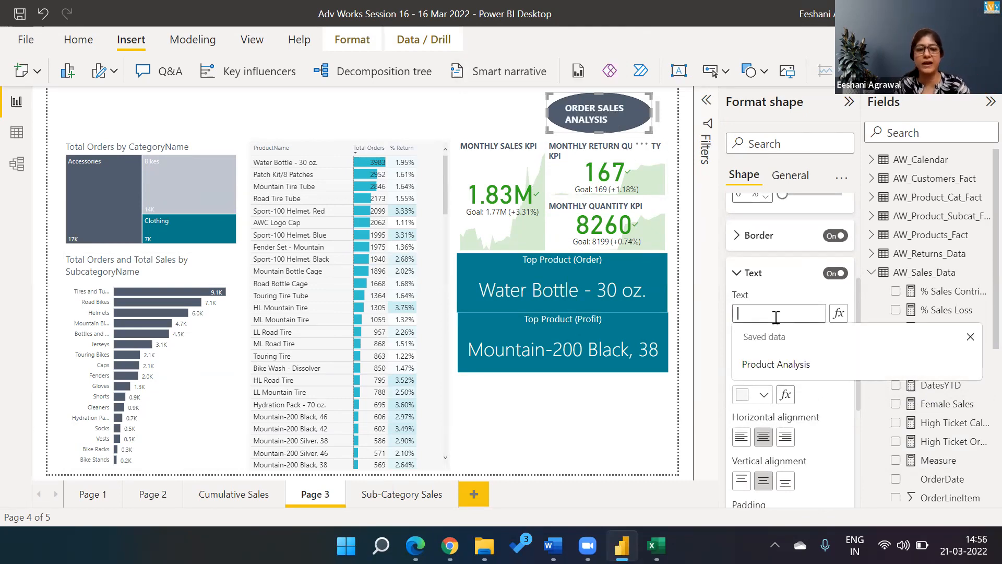
type("p")
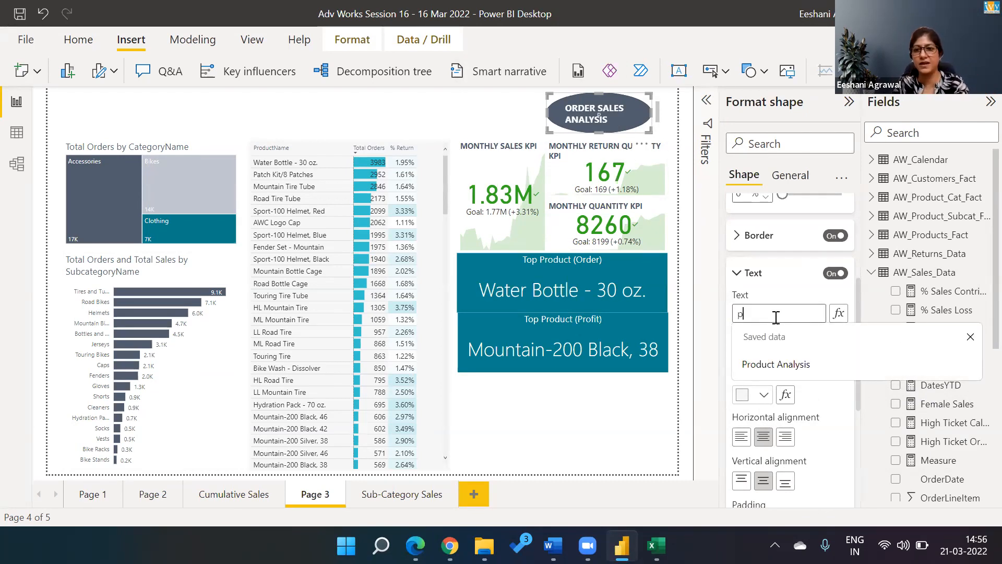
key("BackSpace")
type("ORDER")
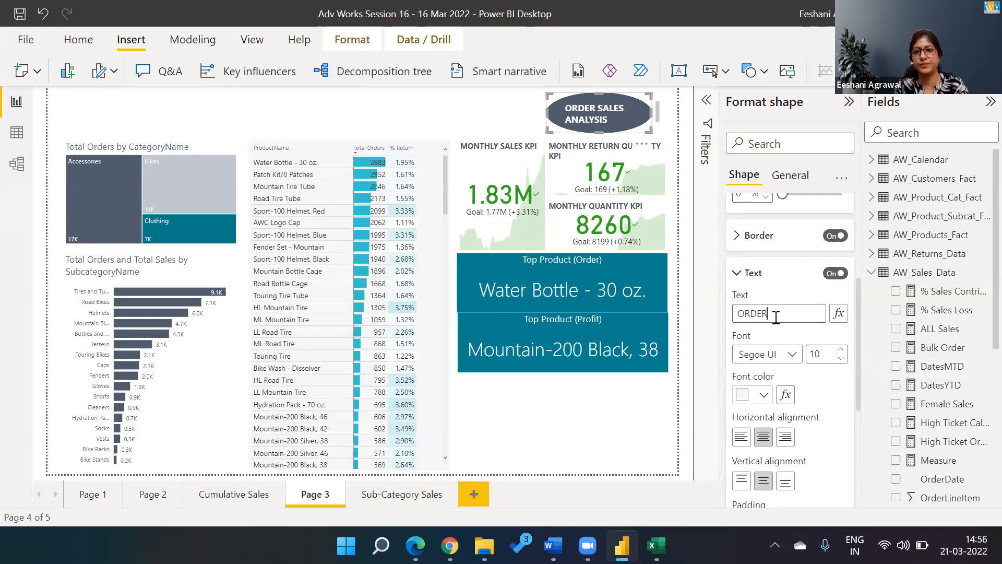
type(" SALE")
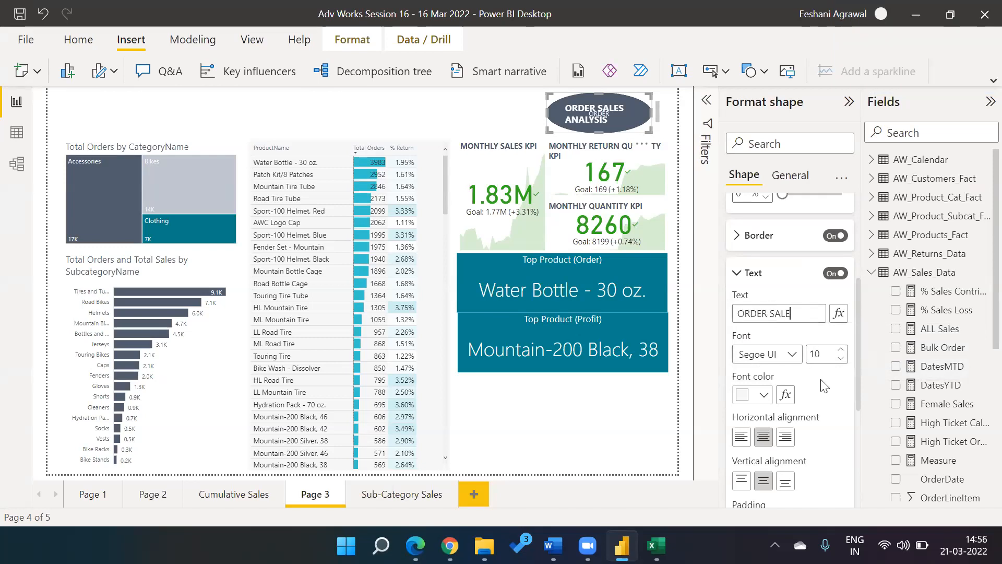
type("S ANALIS")
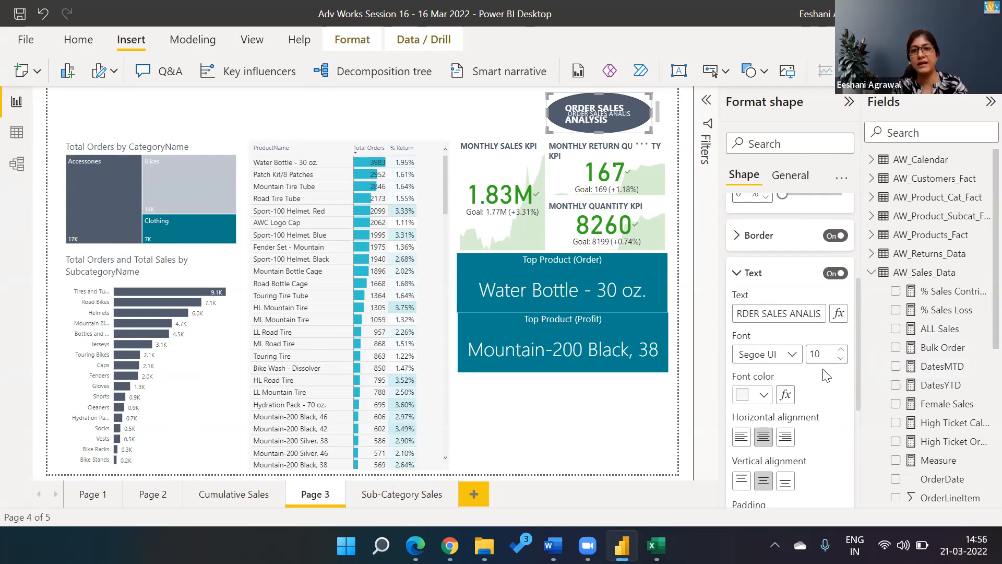
key("BackSpace")
key("BackSpace")
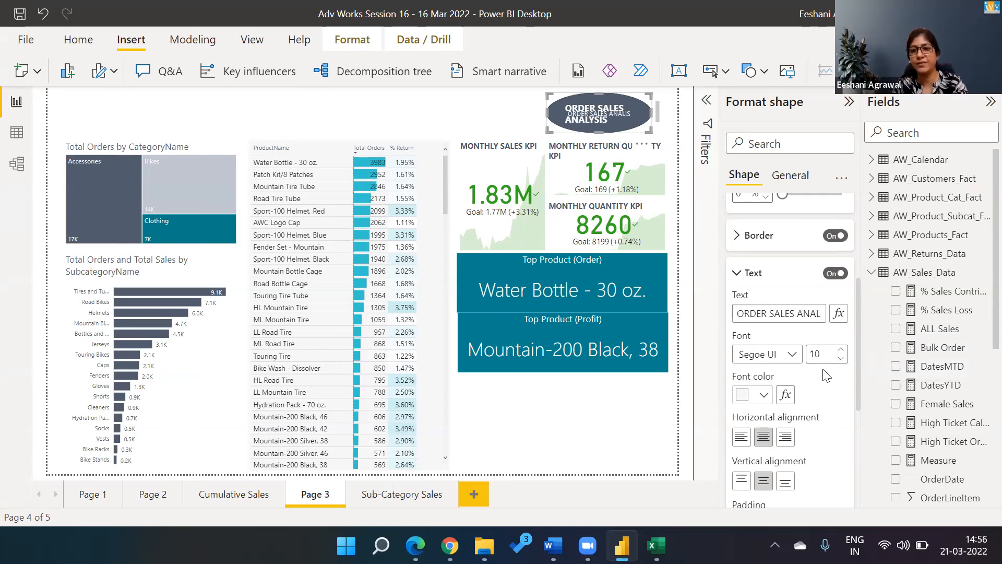
type("YSIS")
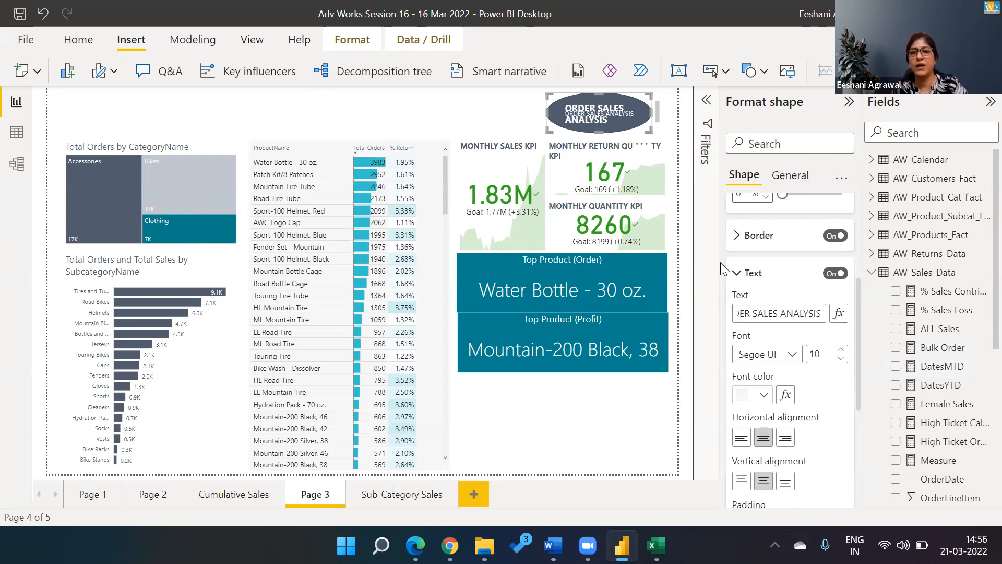
Step: Select the text box laid over the oval and delete it
left_click(663, 124)
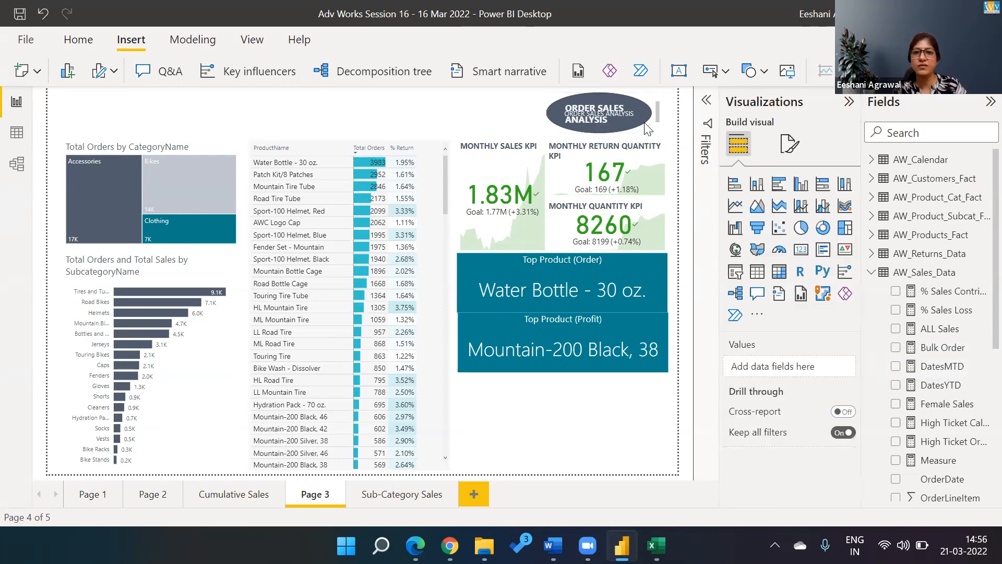
left_click(592, 99)
left_click(590, 99)
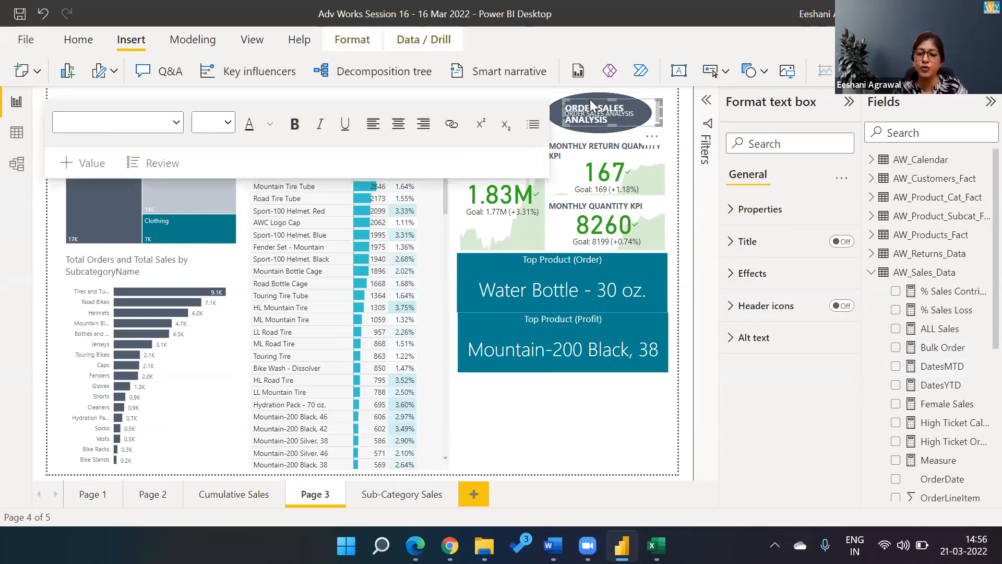
key("Delete")
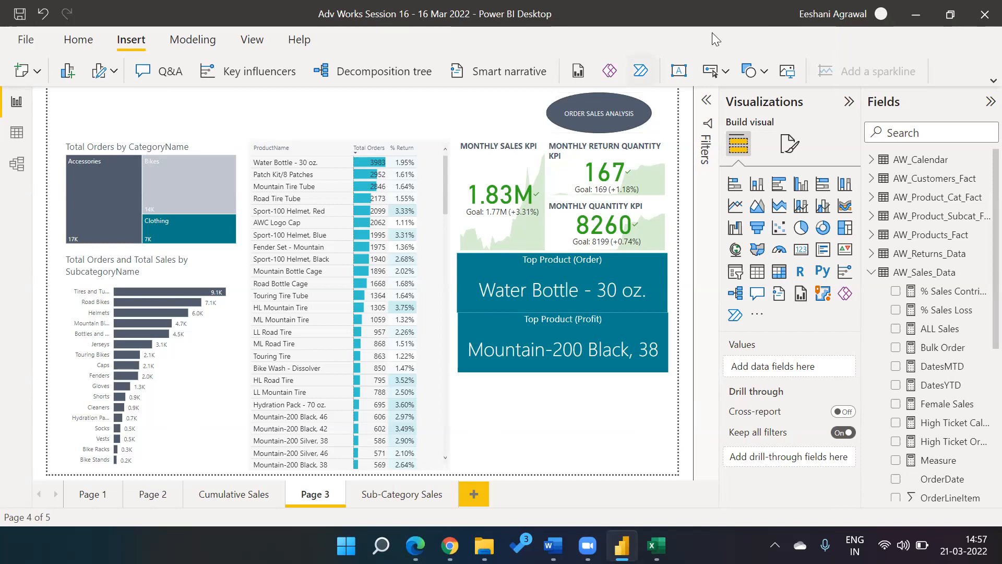
left_click(632, 119, "ctrl")
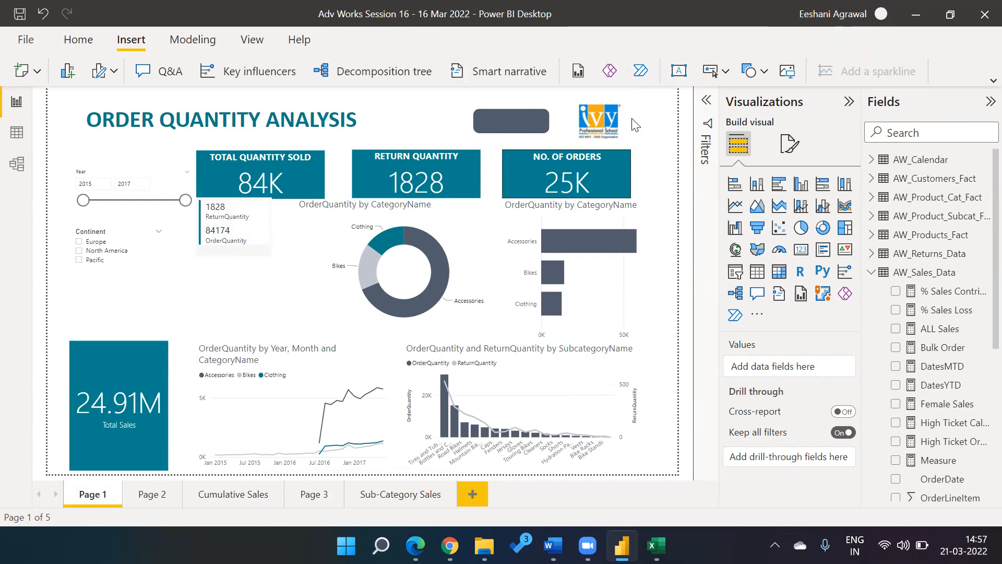
left_click(311, 495)
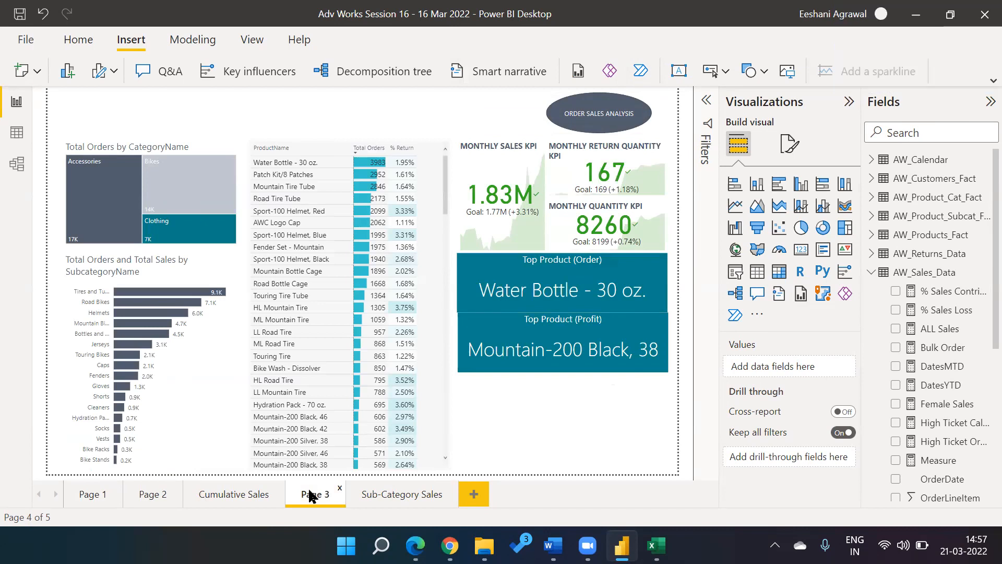
key("alt+Tab")
key("Down")
key("Left")
key("Left")
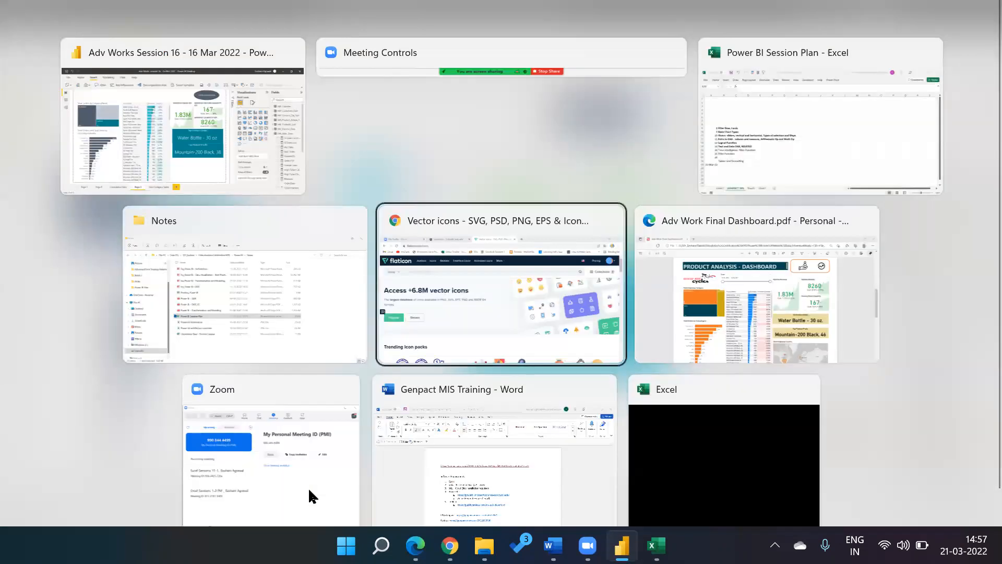
key("Up")
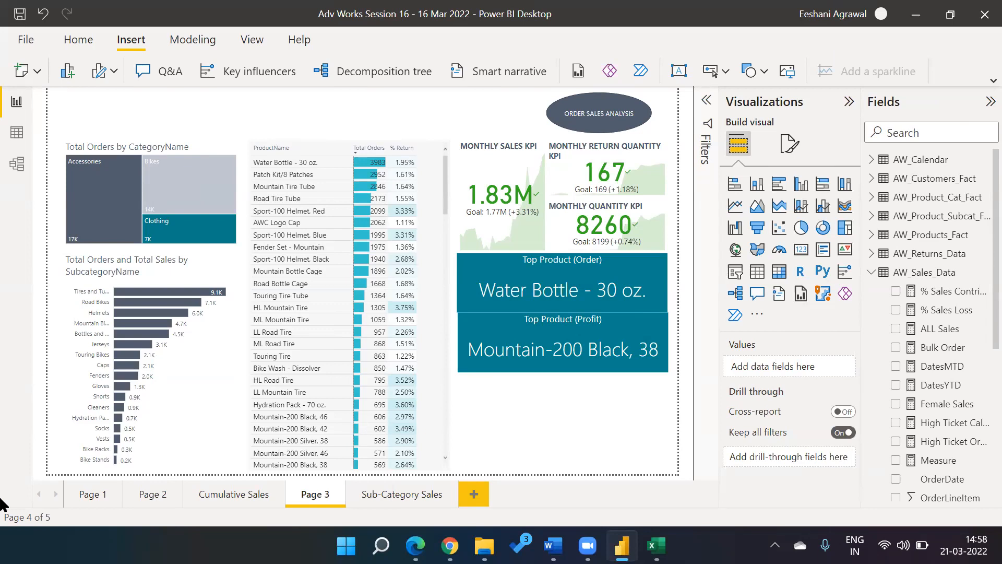
Step: Select the oval and expand its Style and Text settings in Format shape
left_click(572, 125)
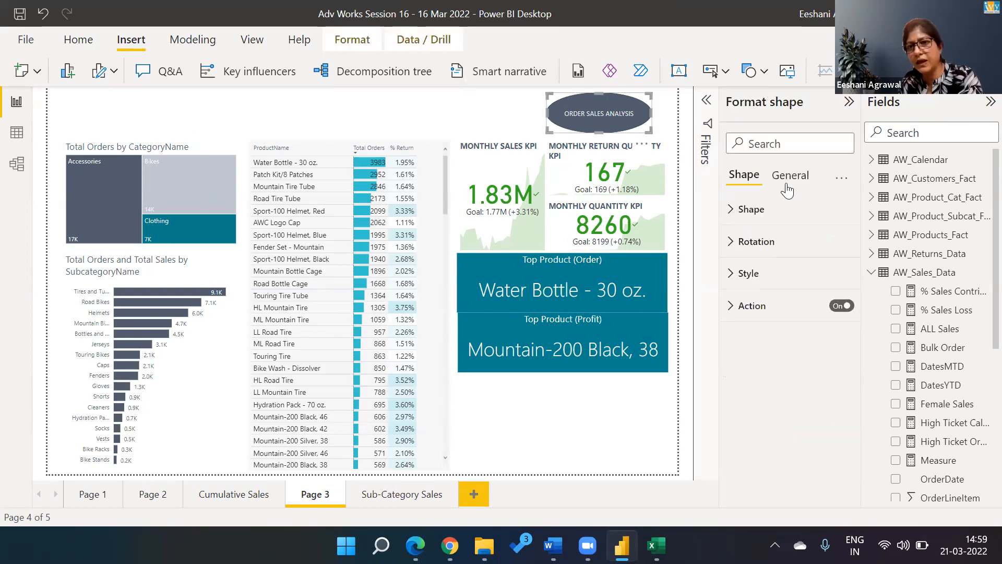
left_click(730, 273)
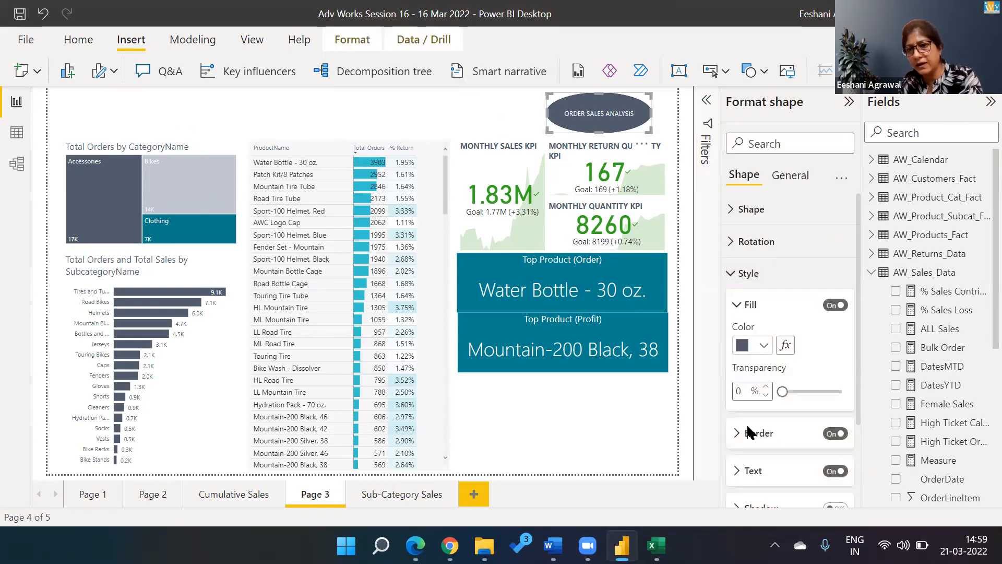
left_click(740, 471)
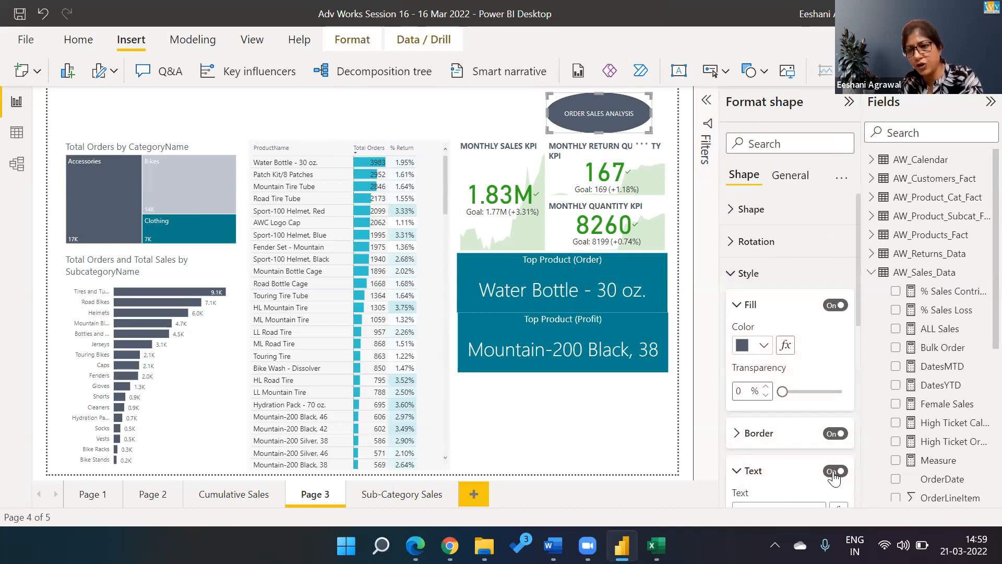